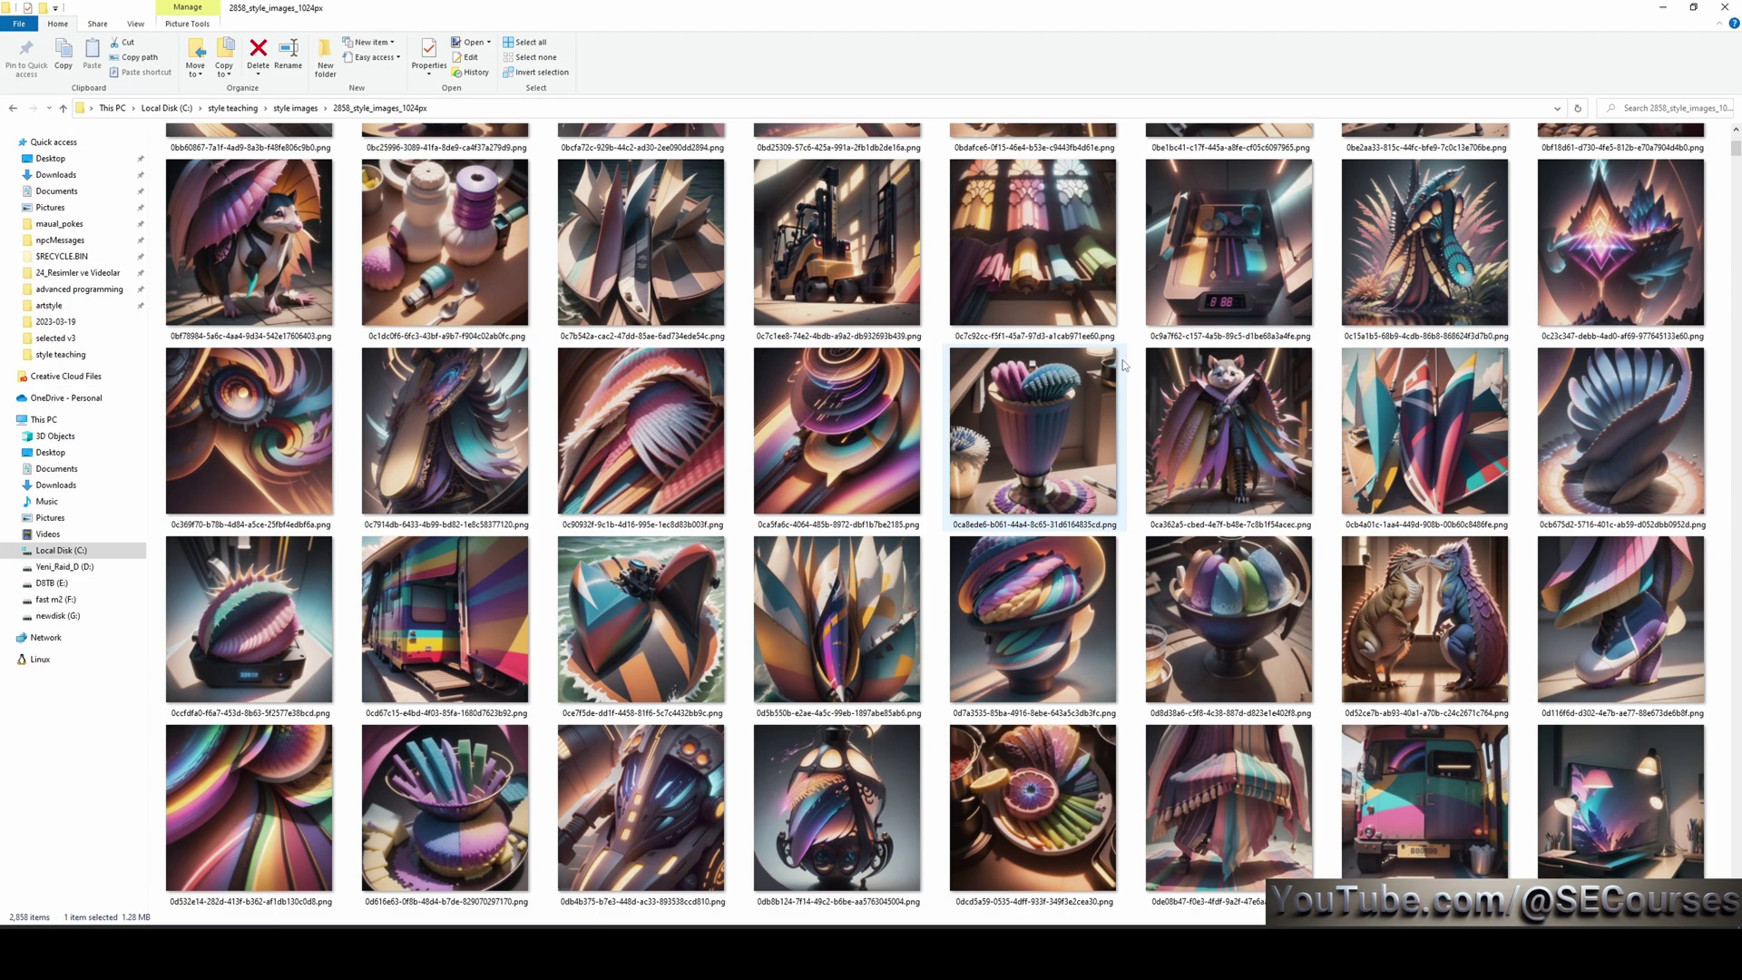
- Scroll through the remaining 1024px style image thumbnails in File Explorer
{"action": "scroll", "coordinate": [1123, 359], "scroll_direction": "down", "scroll_amount": 10}
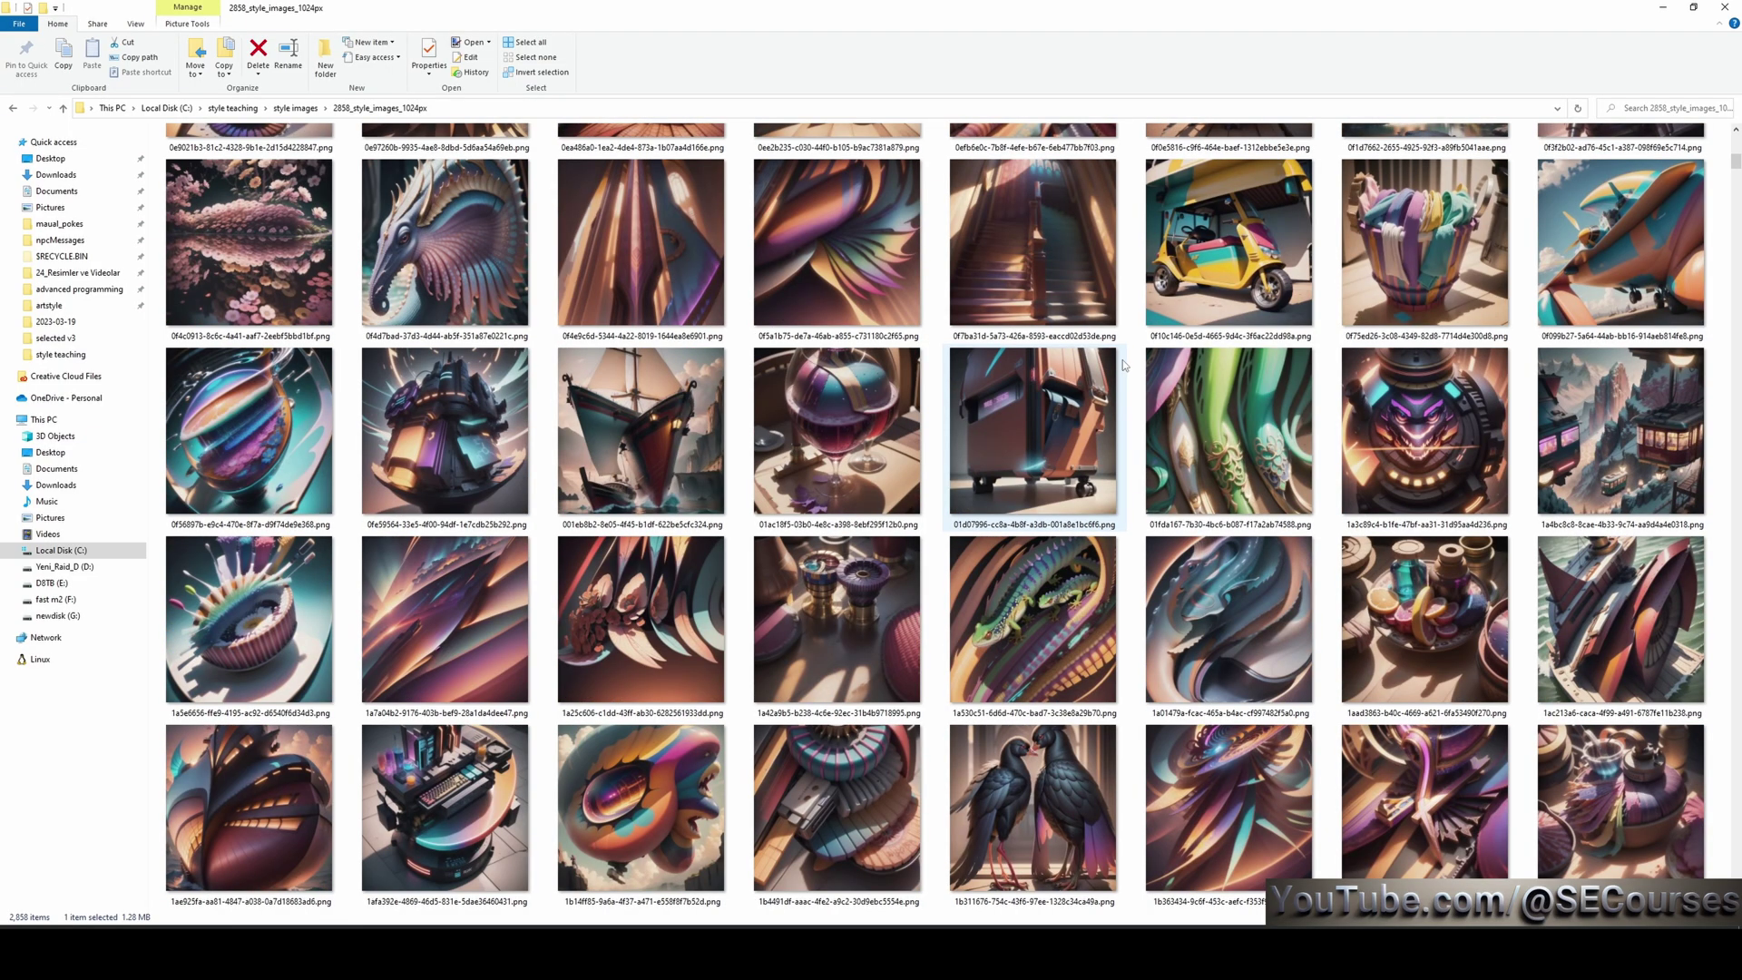
{"action": "scroll", "coordinate": [1123, 359], "scroll_direction": "down", "scroll_amount": 10}
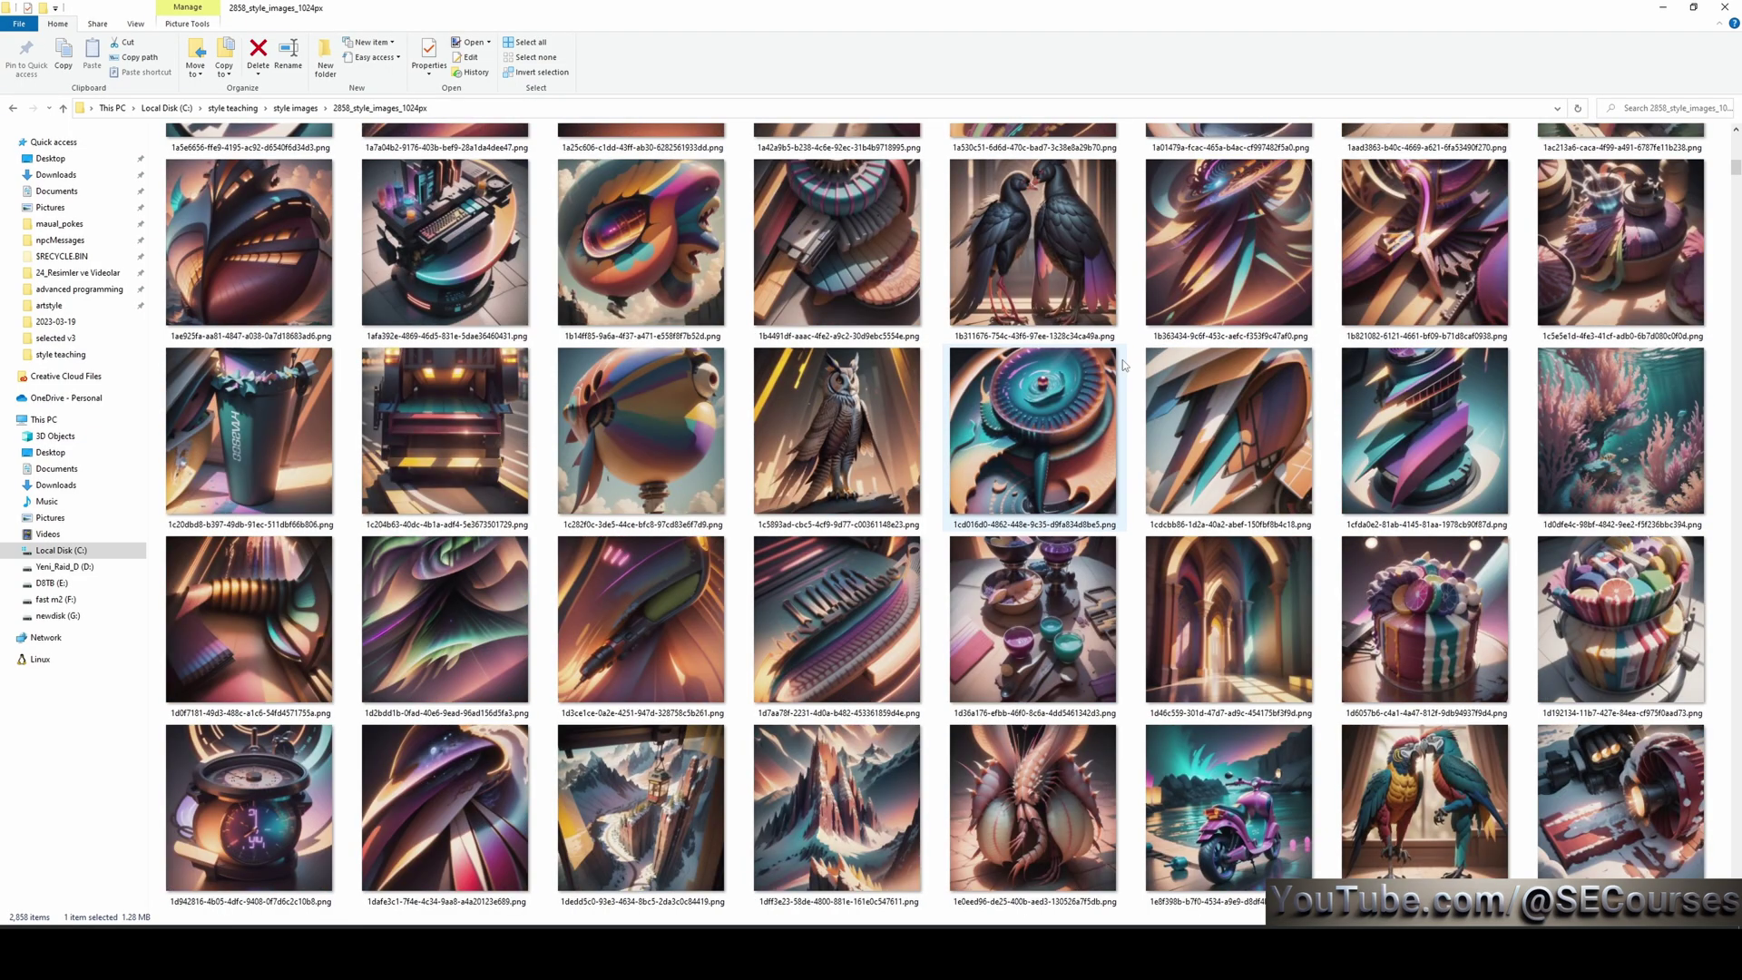
{"action": "scroll", "coordinate": [1123, 359], "scroll_direction": "down", "scroll_amount": 5}
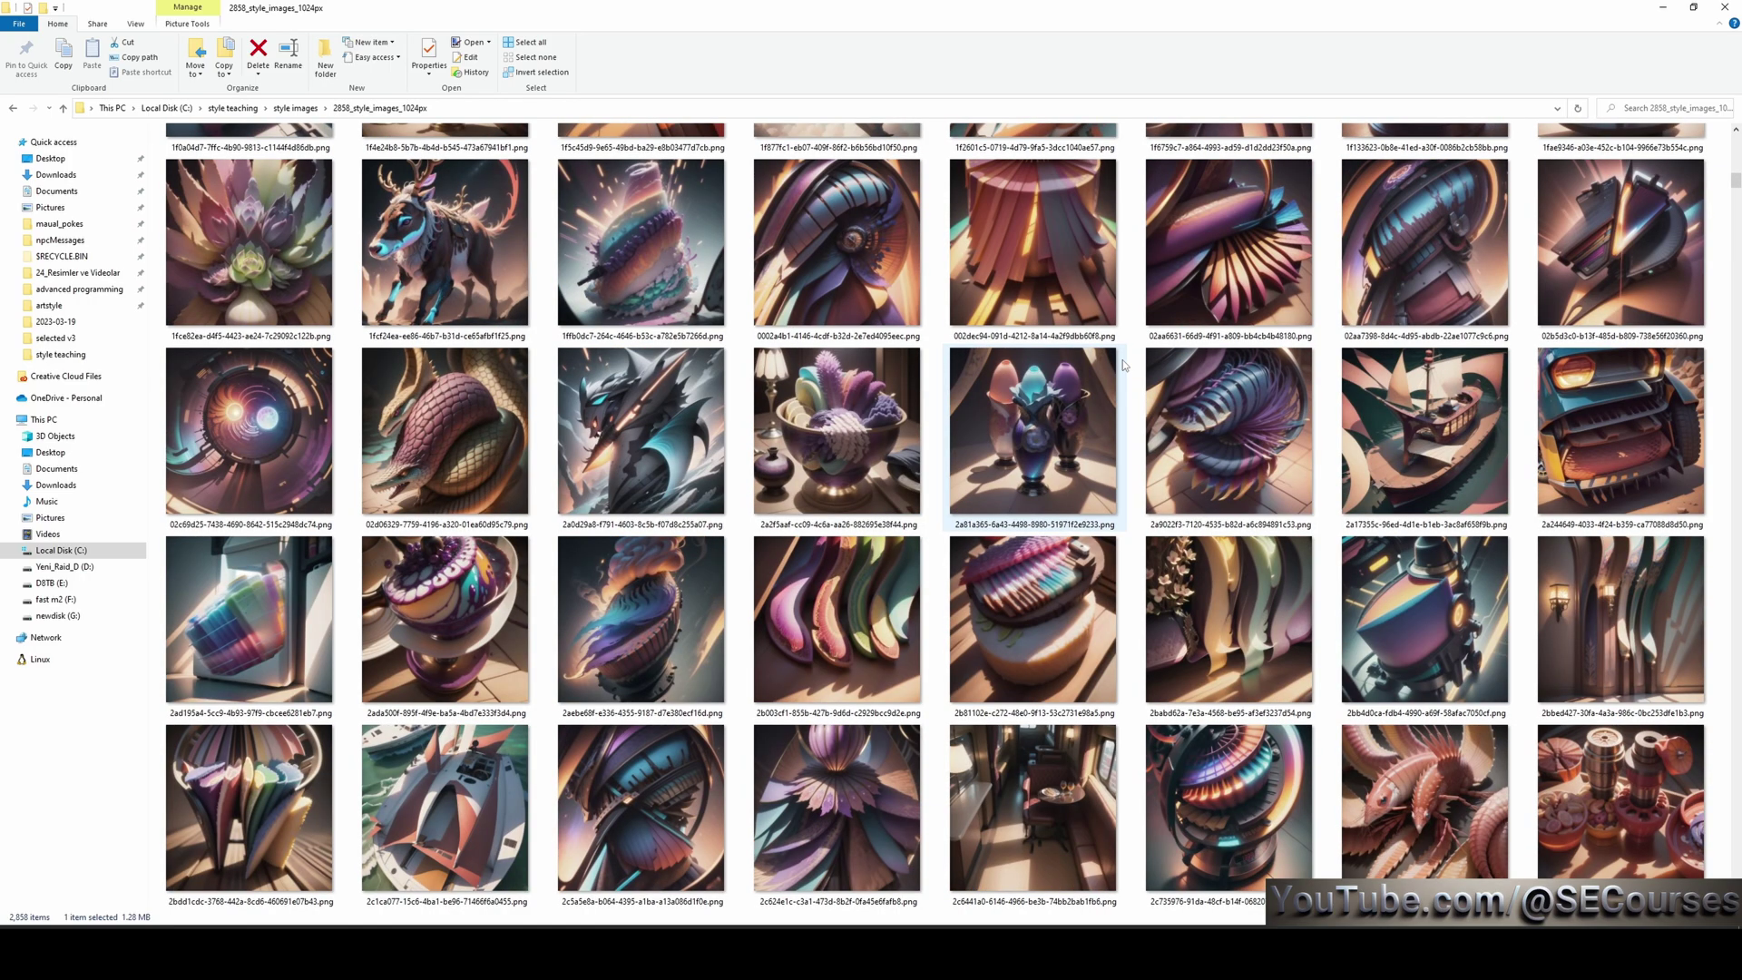
{"action": "scroll", "coordinate": [1123, 360], "scroll_direction": "down", "scroll_amount": 5}
{"action": "scroll", "coordinate": [1123, 359], "scroll_direction": "down", "scroll_amount": 15}
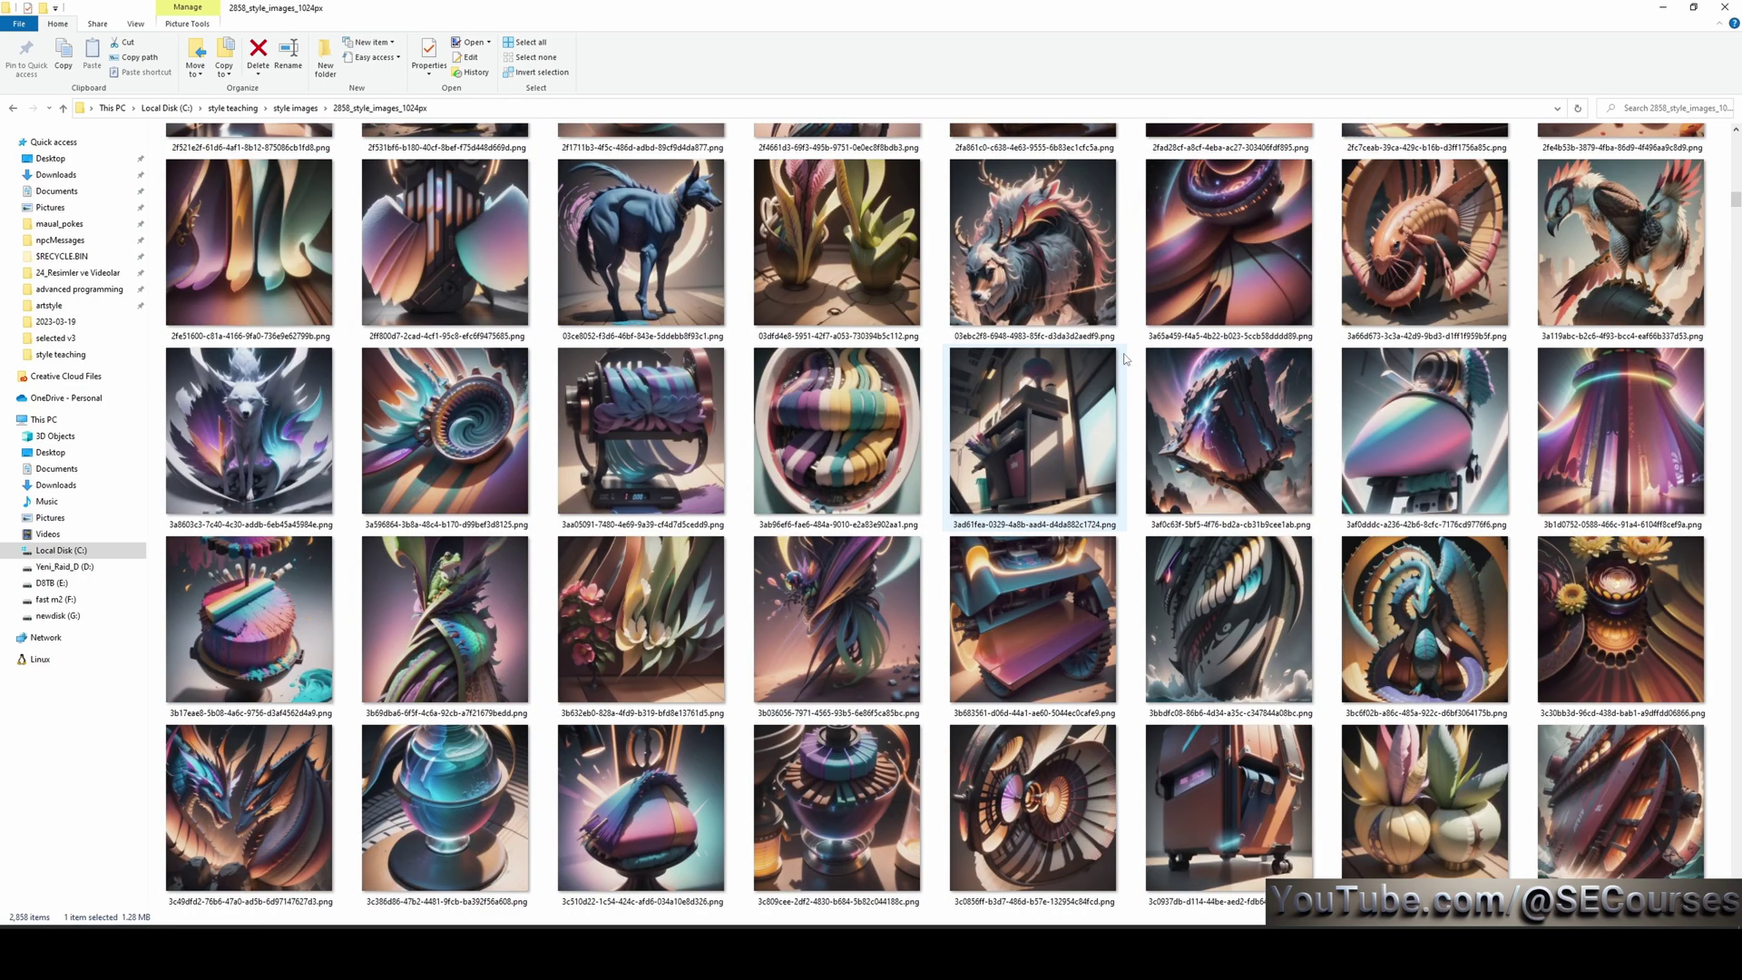
{"action": "scroll", "coordinate": [1123, 359], "scroll_direction": "down", "scroll_amount": 5}
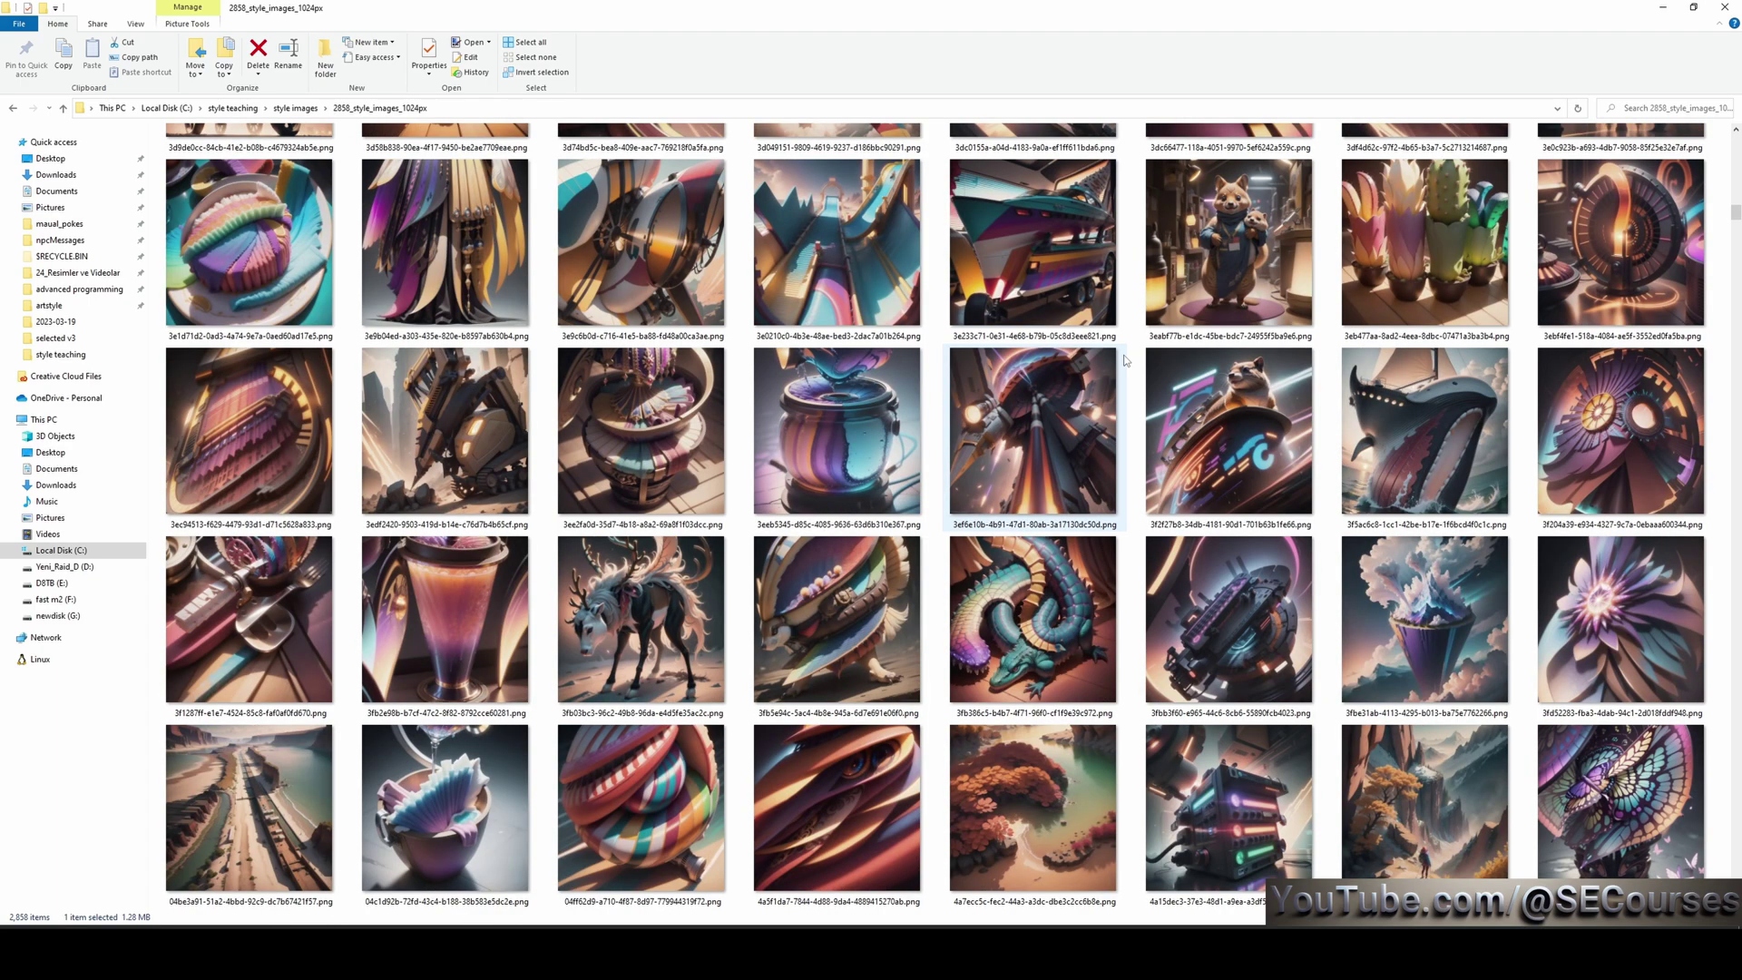
{"action": "scroll", "coordinate": [1123, 359], "scroll_direction": "down", "scroll_amount": 5}
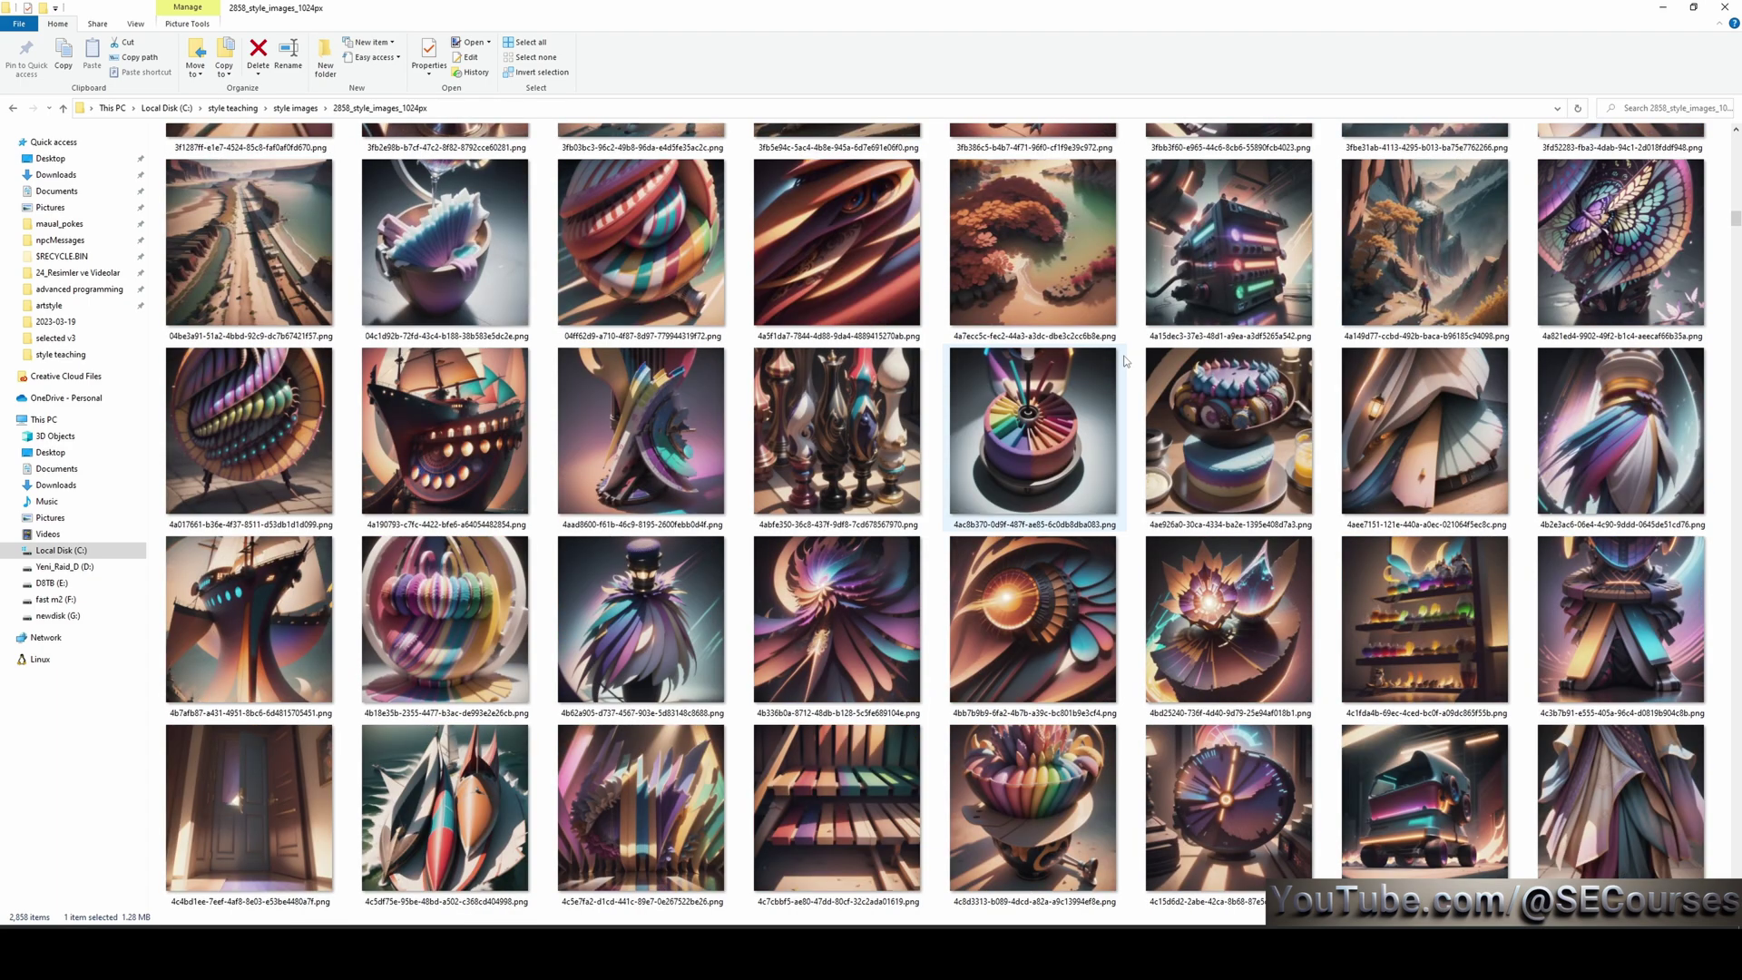
{"action": "scroll", "coordinate": [1125, 361], "scroll_direction": "down", "scroll_amount": 5}
{"action": "scroll", "coordinate": [1123, 360], "scroll_direction": "down", "scroll_amount": 5}
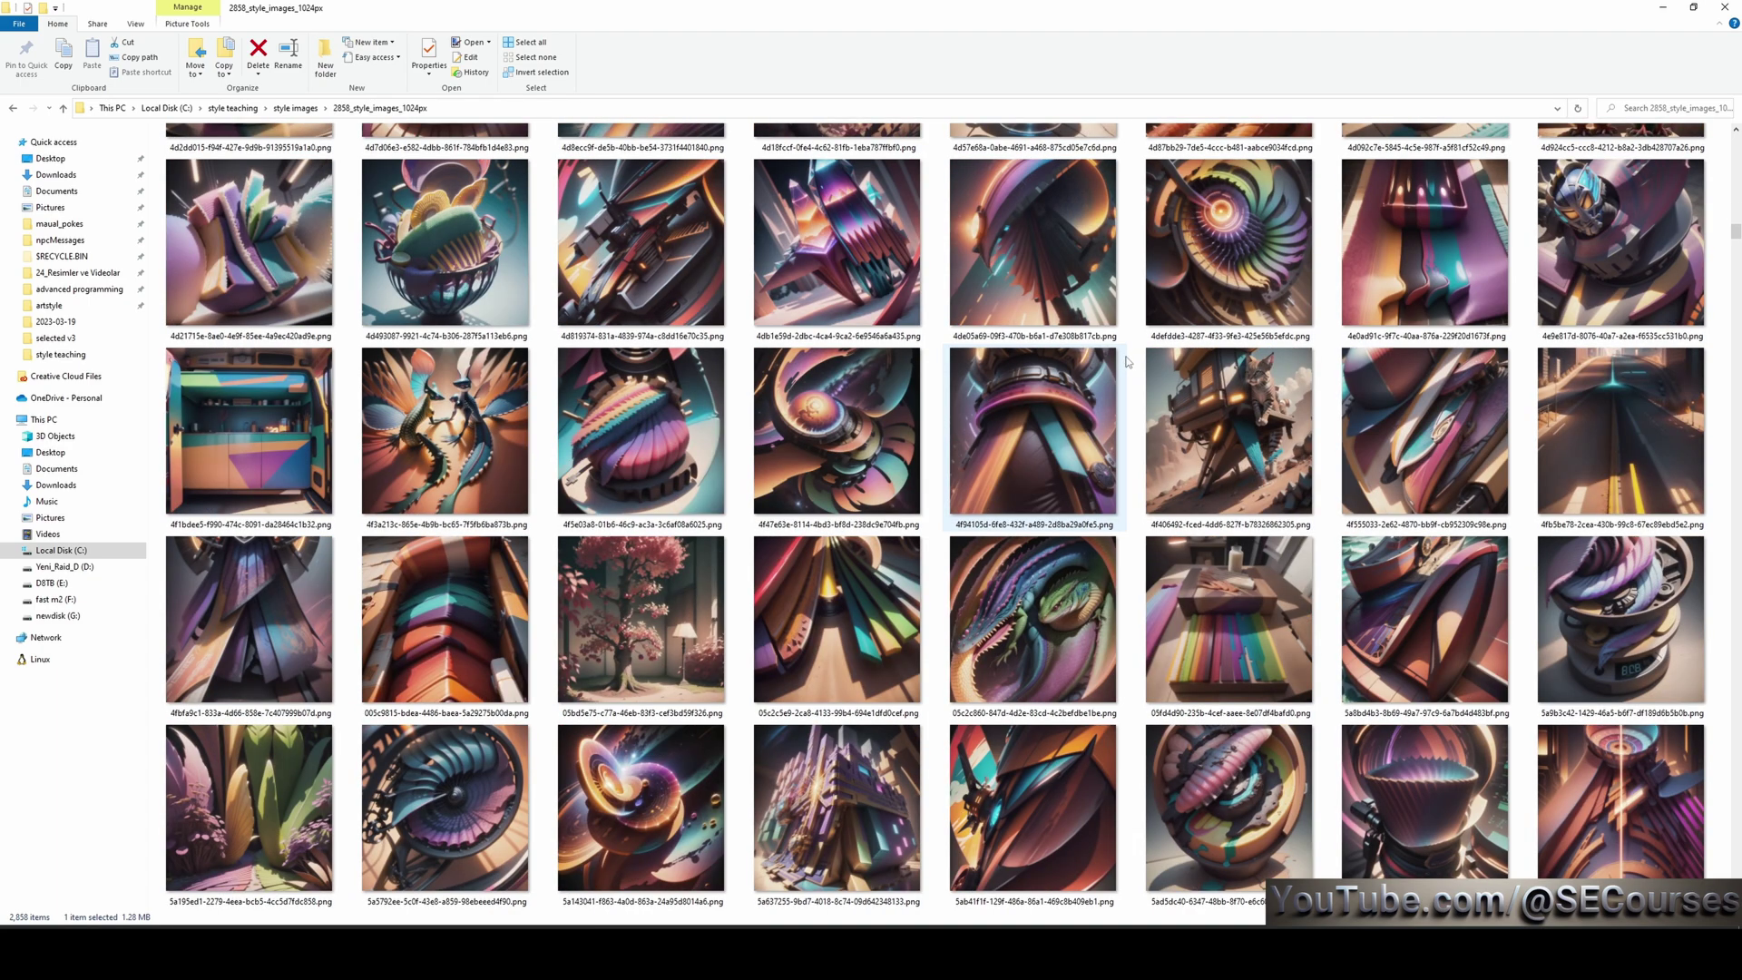
{"action": "scroll", "coordinate": [1126, 362], "scroll_direction": "down", "scroll_amount": 5}
{"action": "scroll", "coordinate": [1128, 362], "scroll_direction": "down", "scroll_amount": 5}
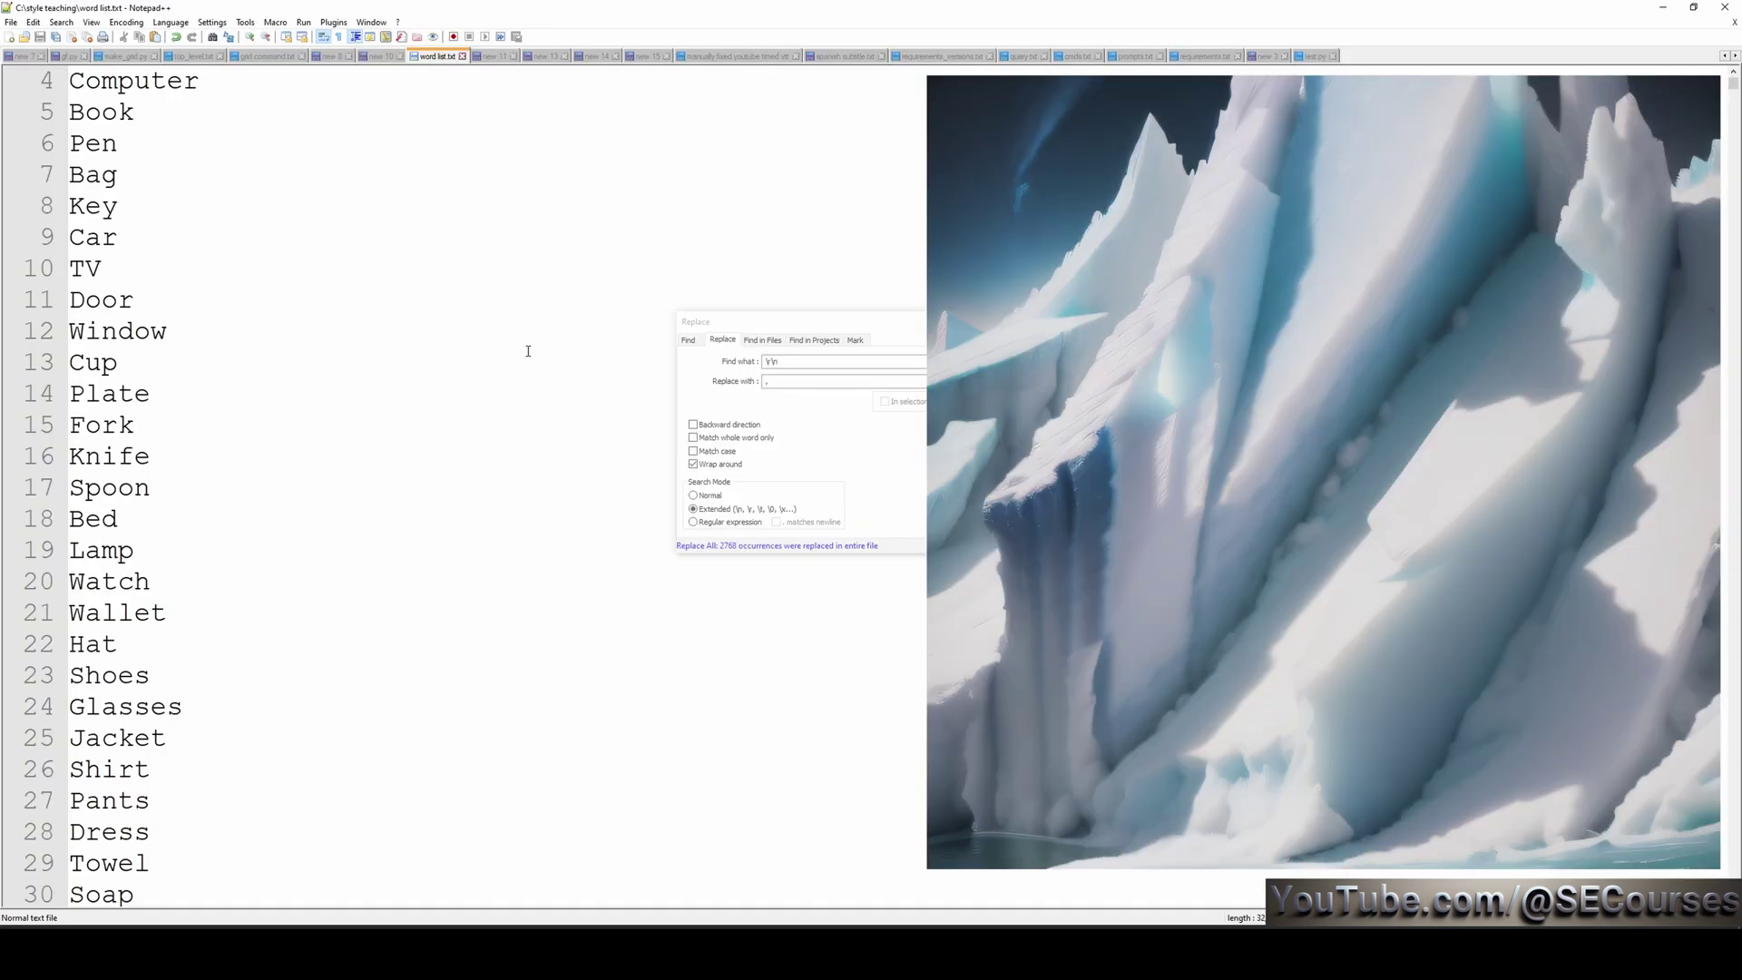
{"action": "scroll", "coordinate": [528, 351], "scroll_direction": "down", "scroll_amount": 1}
{"action": "scroll", "coordinate": [528, 351], "scroll_direction": "down", "scroll_amount": 1}
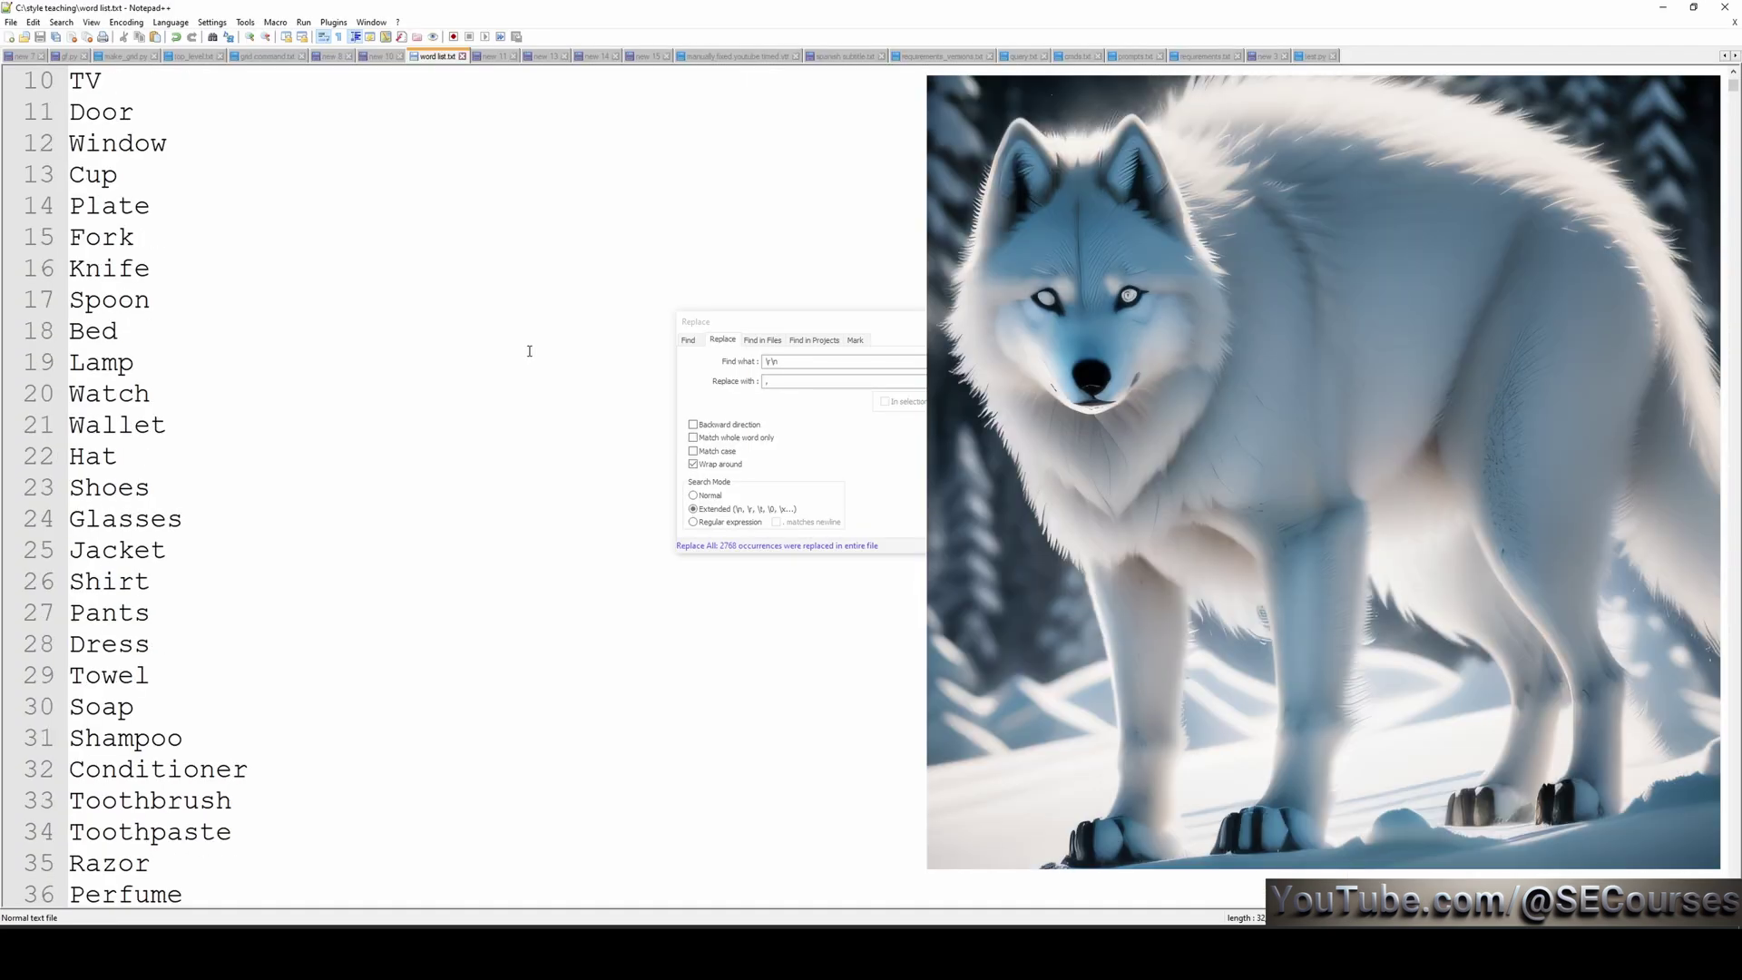
{"action": "scroll", "coordinate": [529, 351], "scroll_direction": "down", "scroll_amount": 1}
{"action": "scroll", "coordinate": [529, 351], "scroll_direction": "down", "scroll_amount": 1}
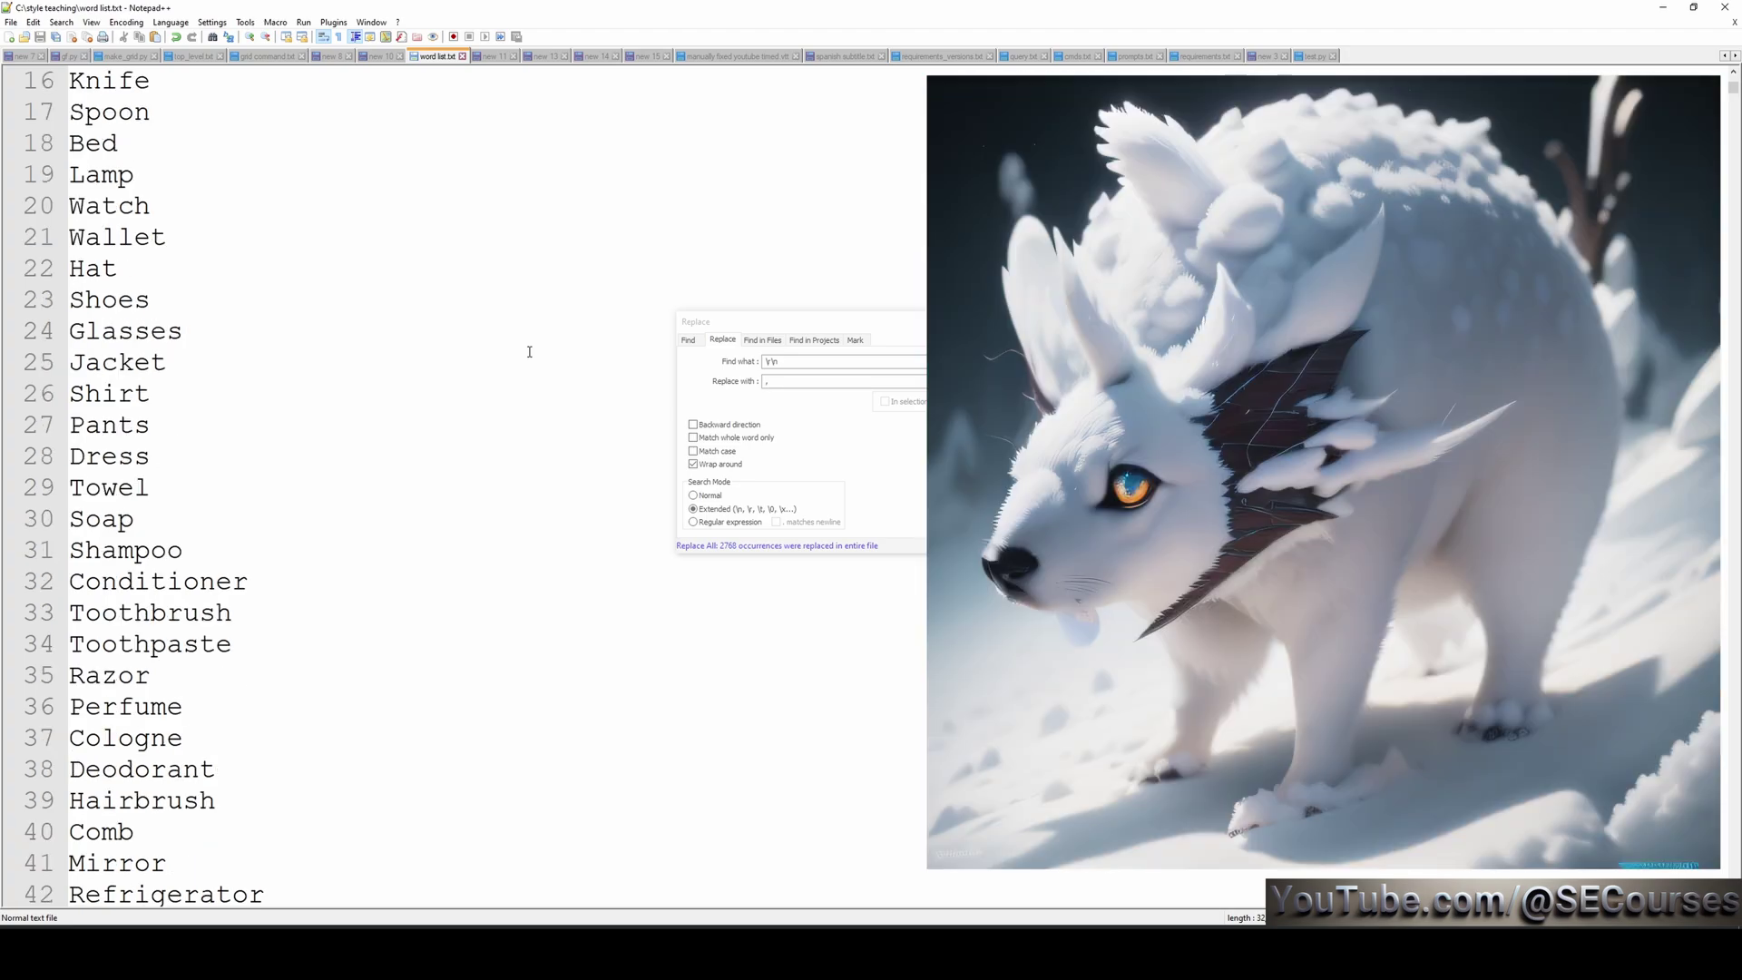
{"action": "scroll", "coordinate": [528, 352], "scroll_direction": "down", "scroll_amount": 6}
{"action": "scroll", "coordinate": [529, 351], "scroll_direction": "down", "scroll_amount": 1}
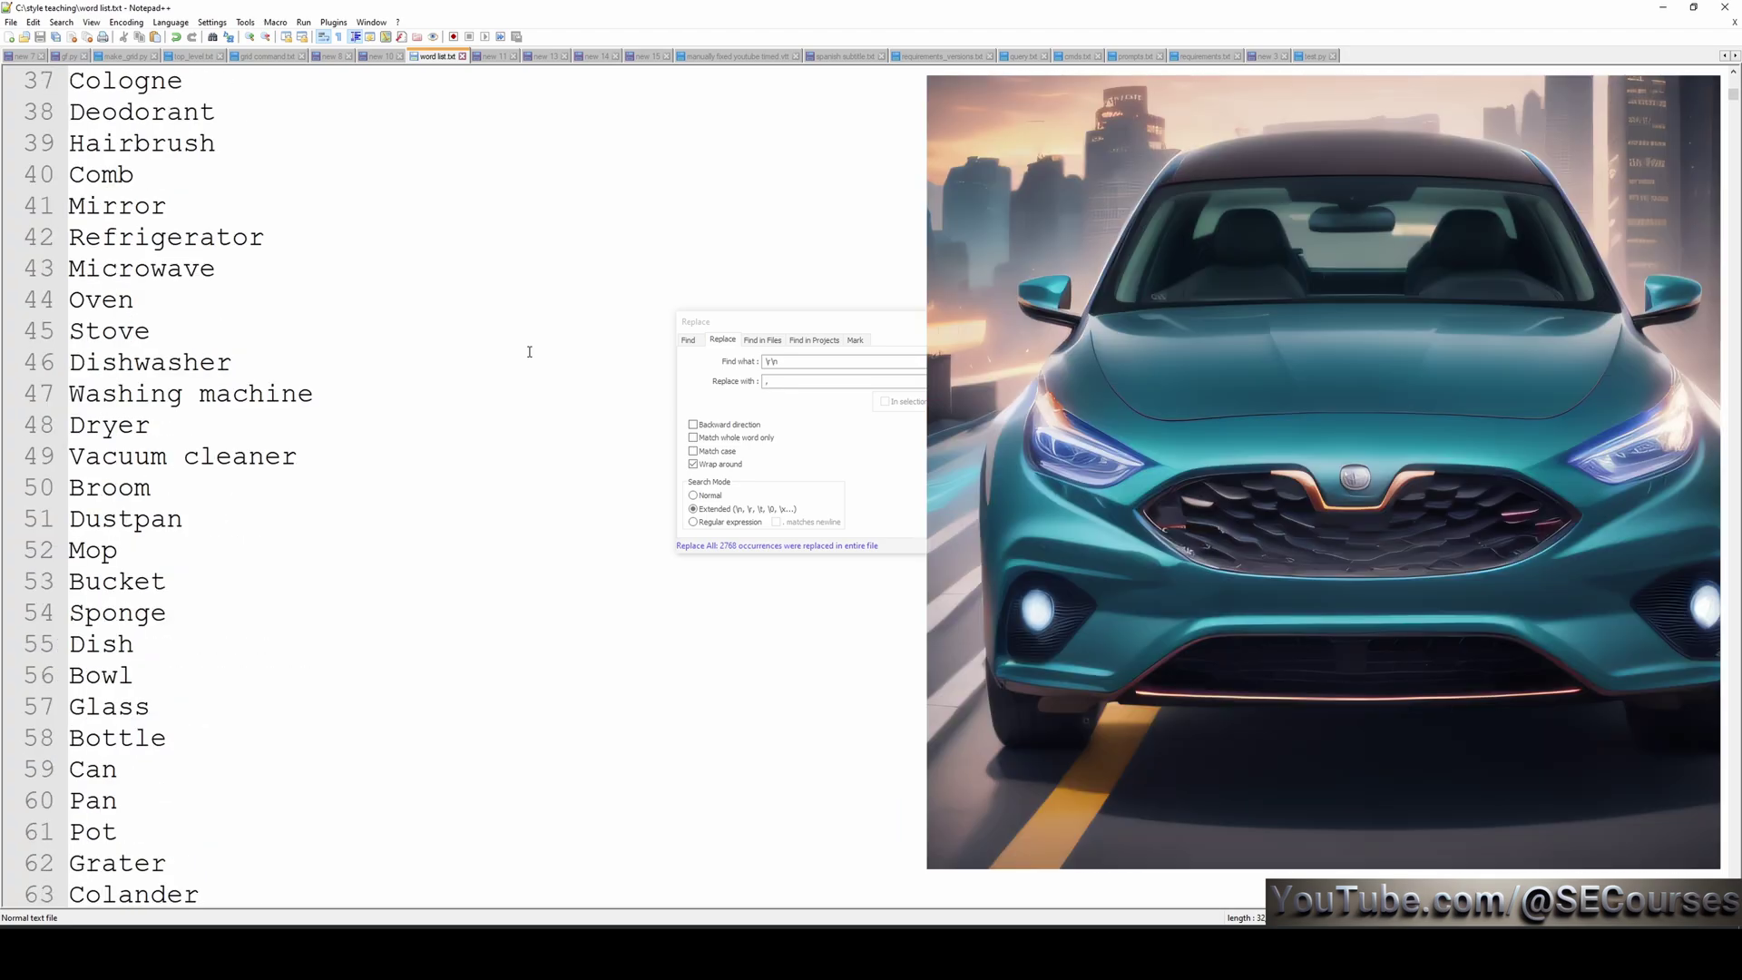
{"action": "scroll", "coordinate": [529, 352], "scroll_direction": "down", "scroll_amount": 2}
{"action": "scroll", "coordinate": [529, 353], "scroll_direction": "down", "scroll_amount": 1}
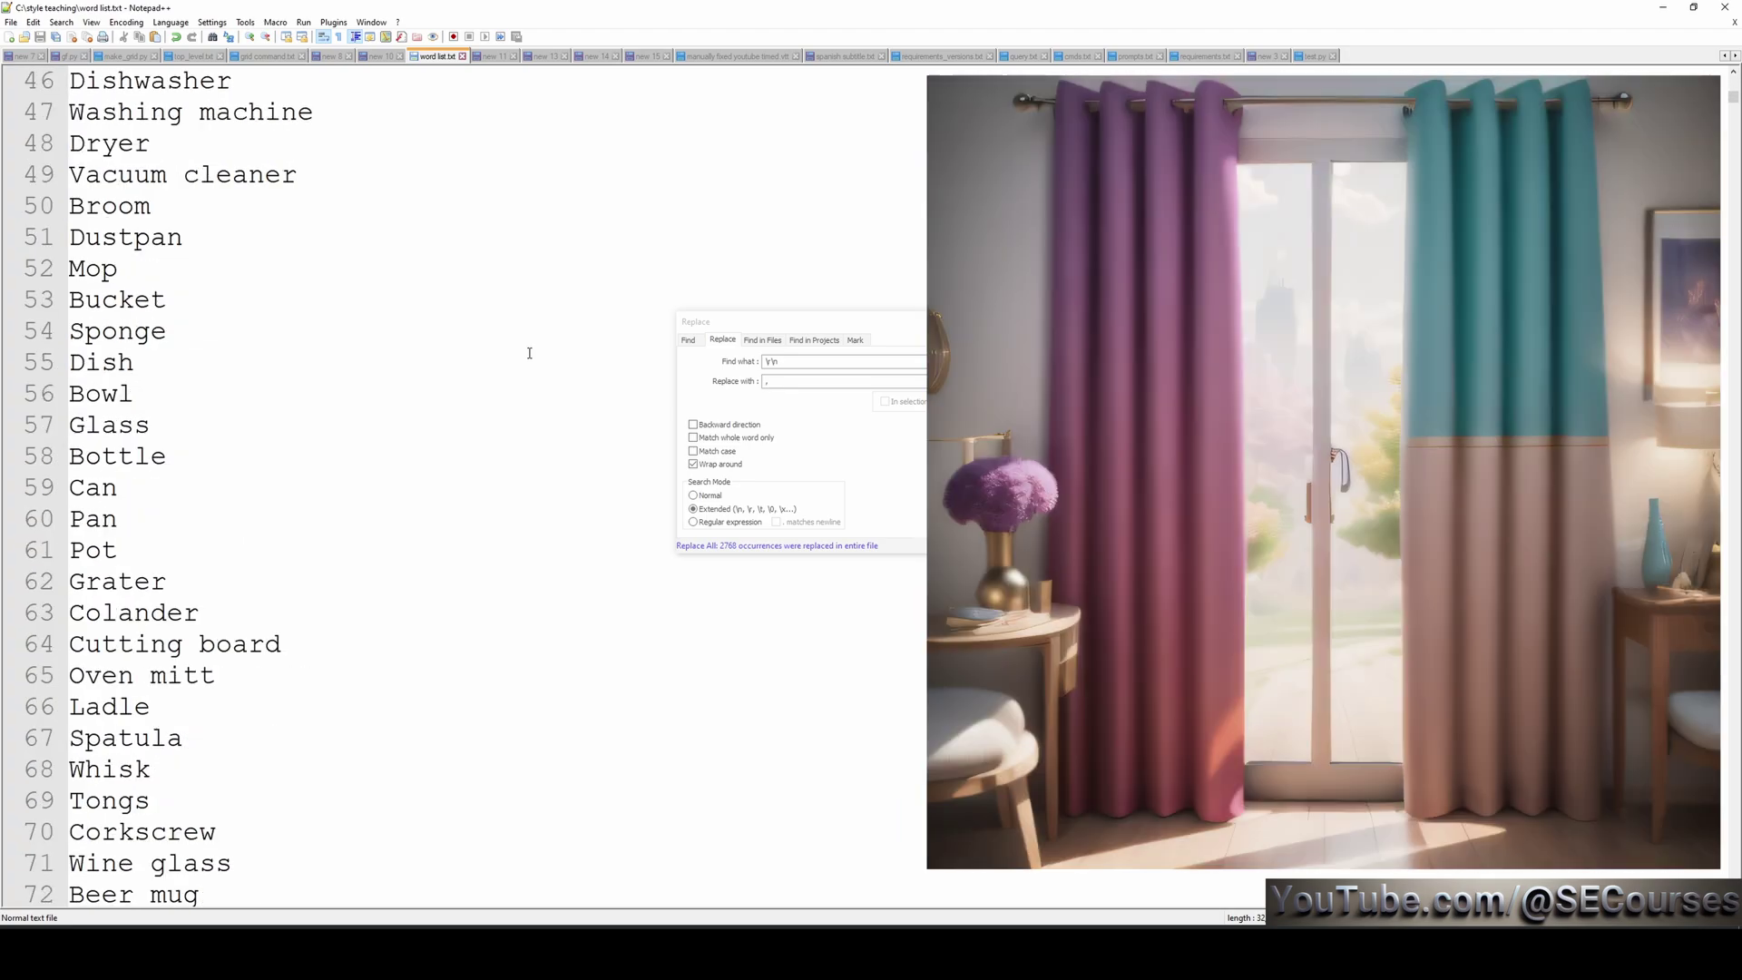
{"action": "scroll", "coordinate": [529, 354], "scroll_direction": "down", "scroll_amount": 1}
{"action": "scroll", "coordinate": [528, 353], "scroll_direction": "down", "scroll_amount": 1}
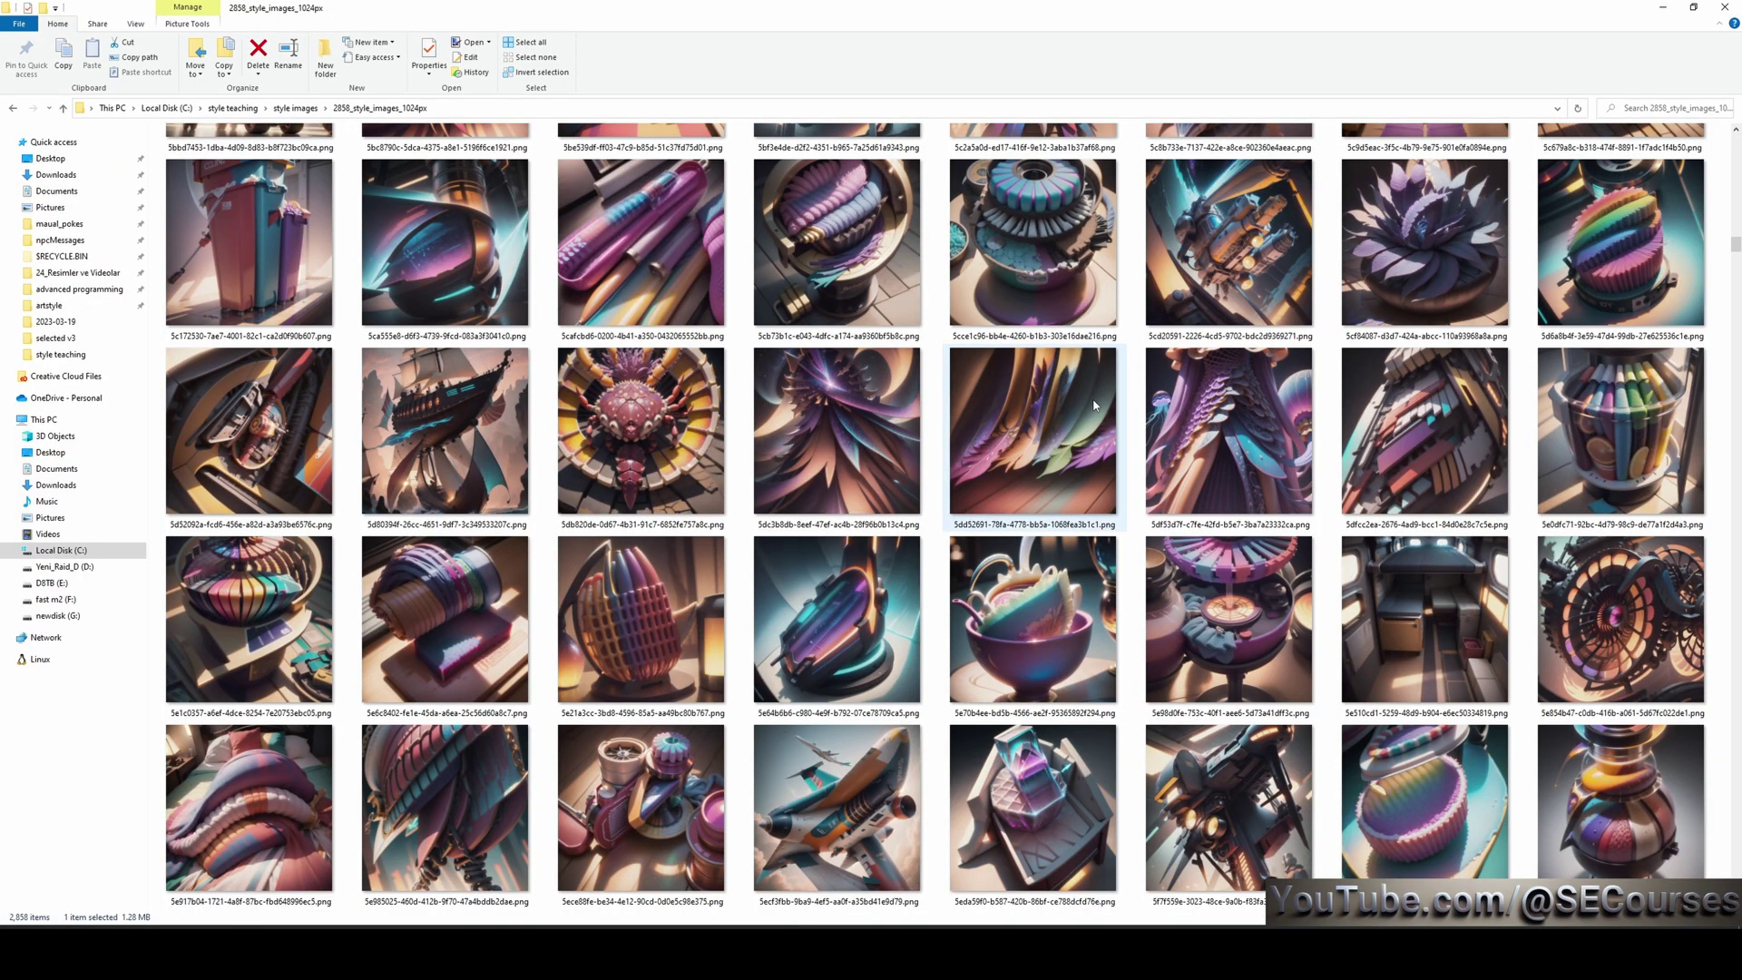
{"action": "scroll", "coordinate": [1095, 405], "scroll_direction": "down", "scroll_amount": 3}
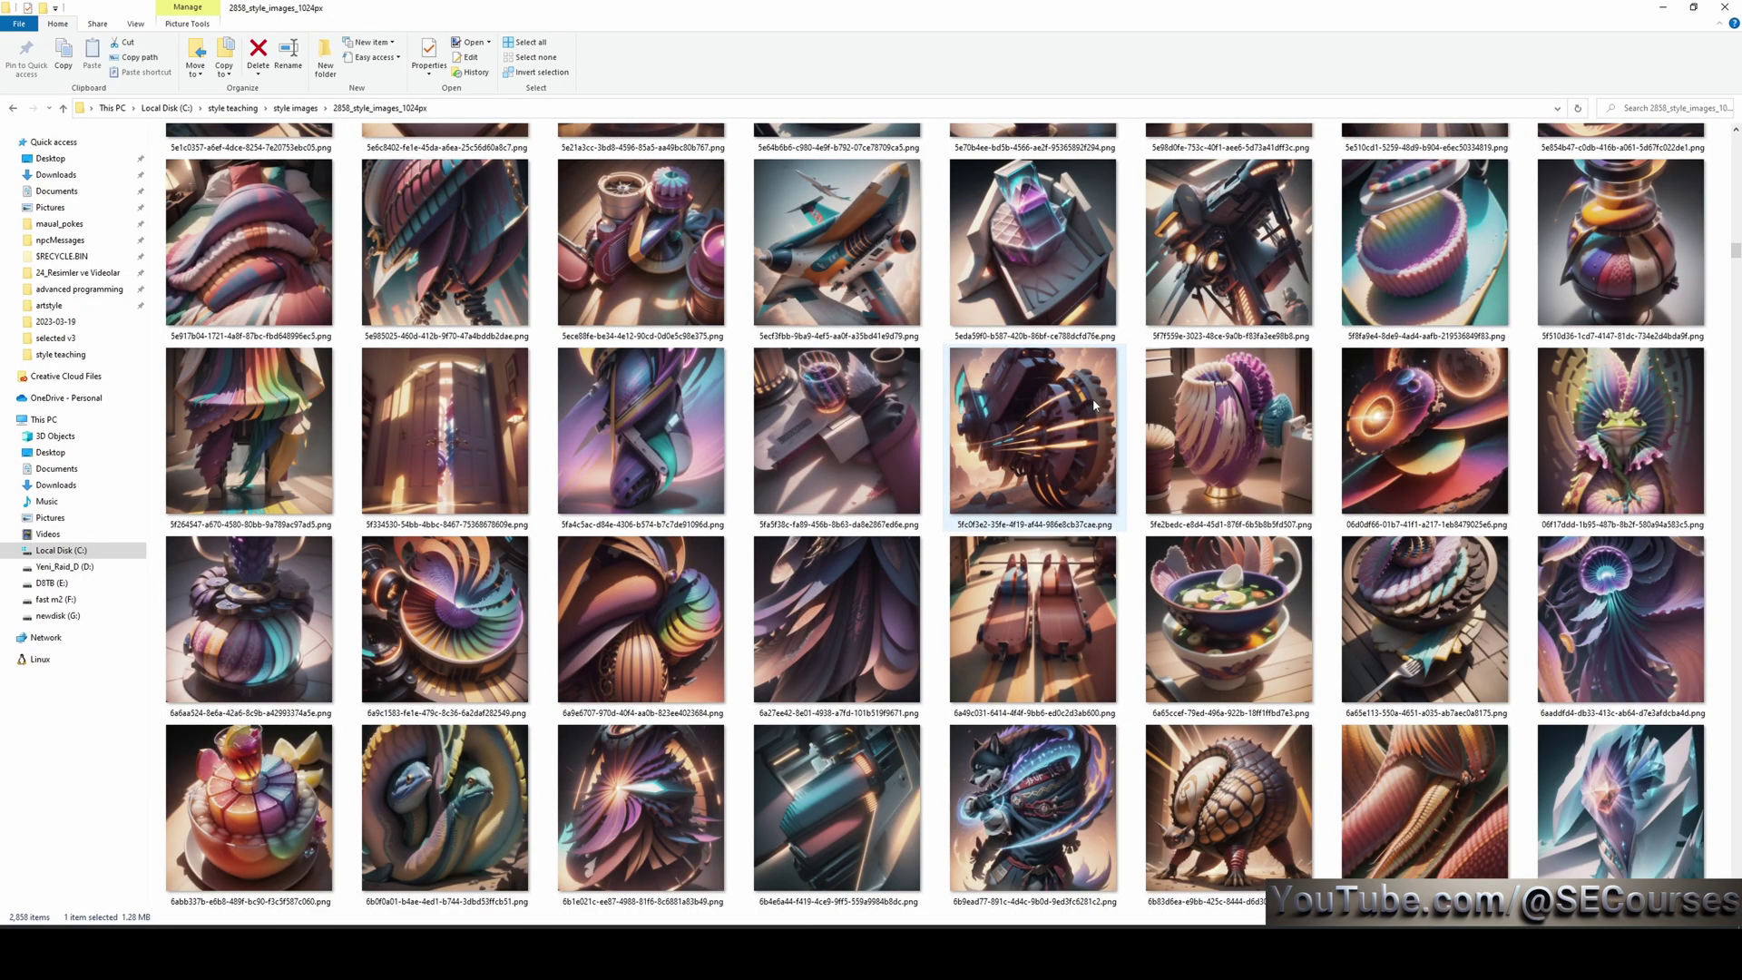
{"action": "scroll", "coordinate": [1095, 406], "scroll_direction": "down", "scroll_amount": 3}
{"action": "scroll", "coordinate": [1095, 406], "scroll_direction": "down", "scroll_amount": 10}
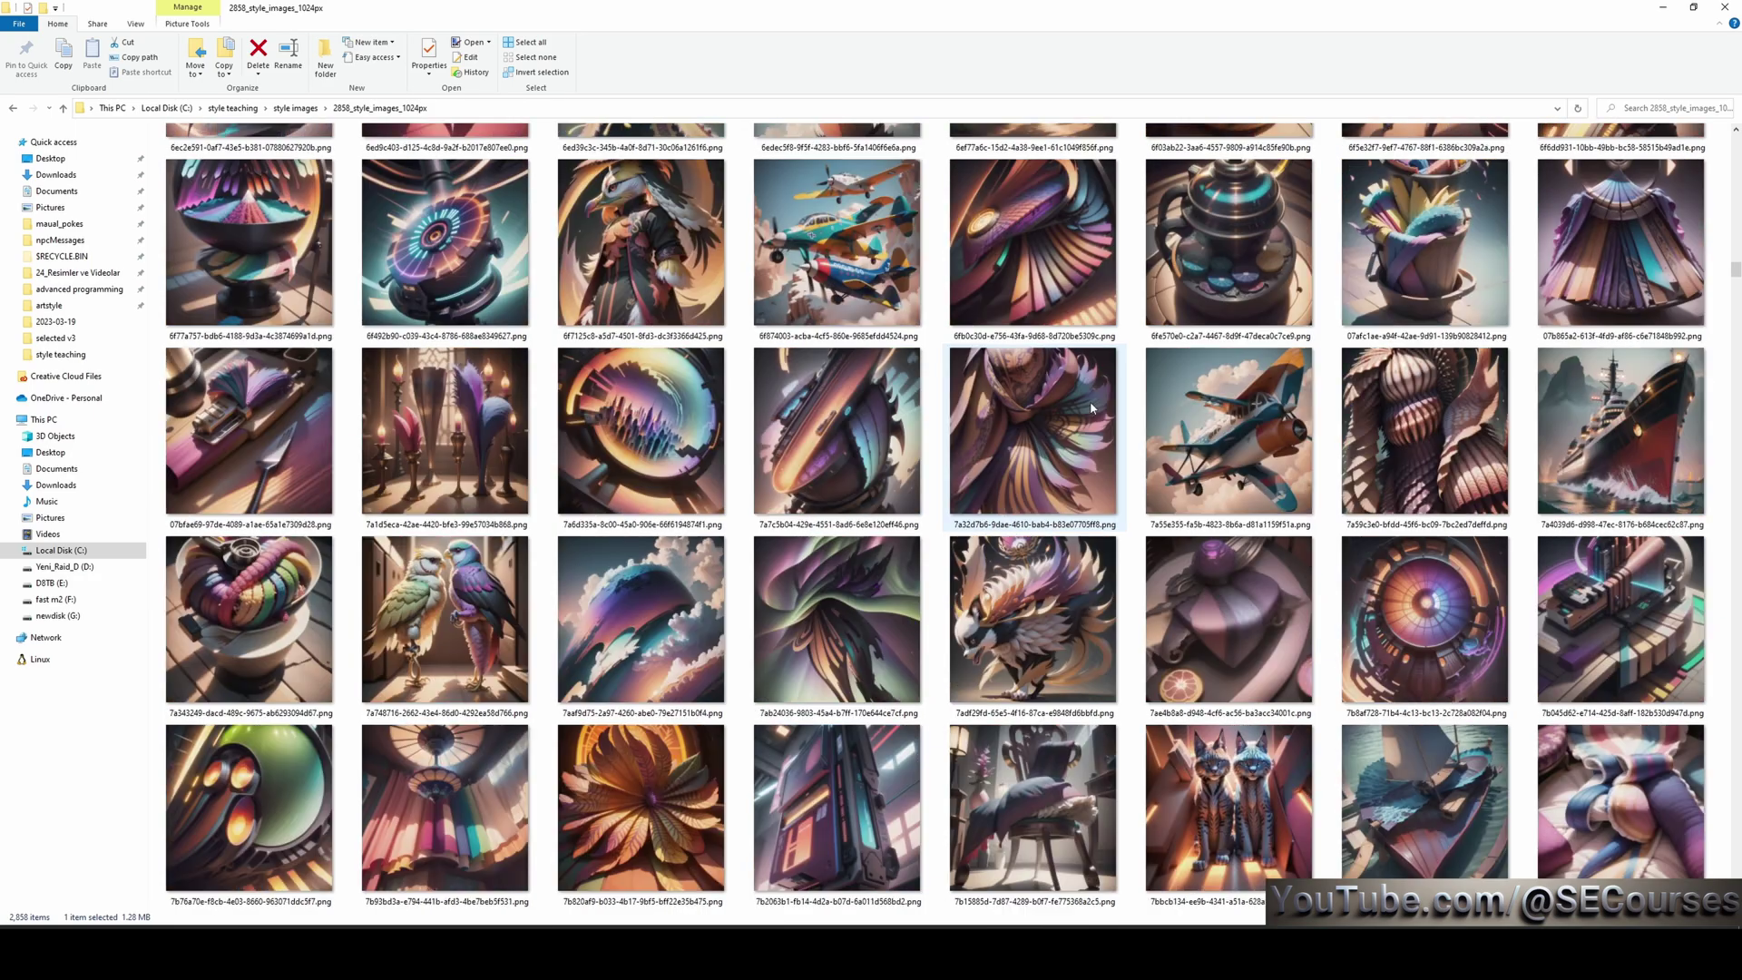
{"action": "scroll", "coordinate": [1431, 481], "scroll_direction": "down", "scroll_amount": 10}
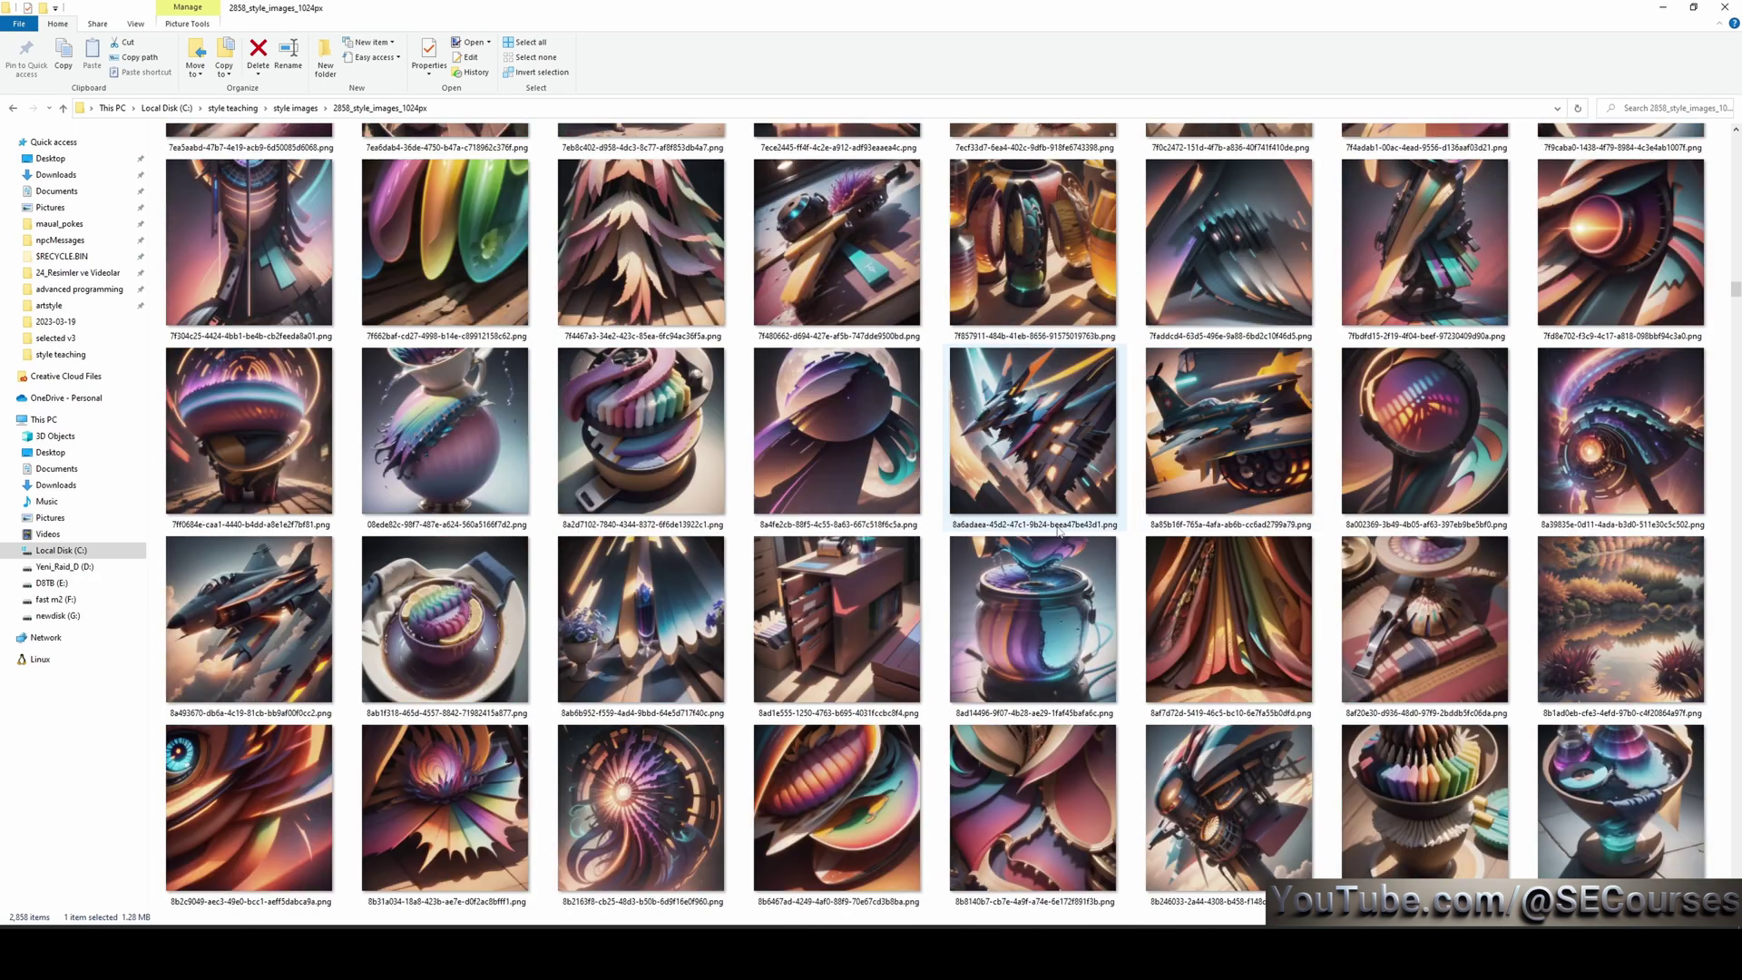
{"action": "scroll", "coordinate": [1059, 530], "scroll_direction": "down", "scroll_amount": 3}
{"action": "scroll", "coordinate": [1059, 531], "scroll_direction": "down", "scroll_amount": 5}
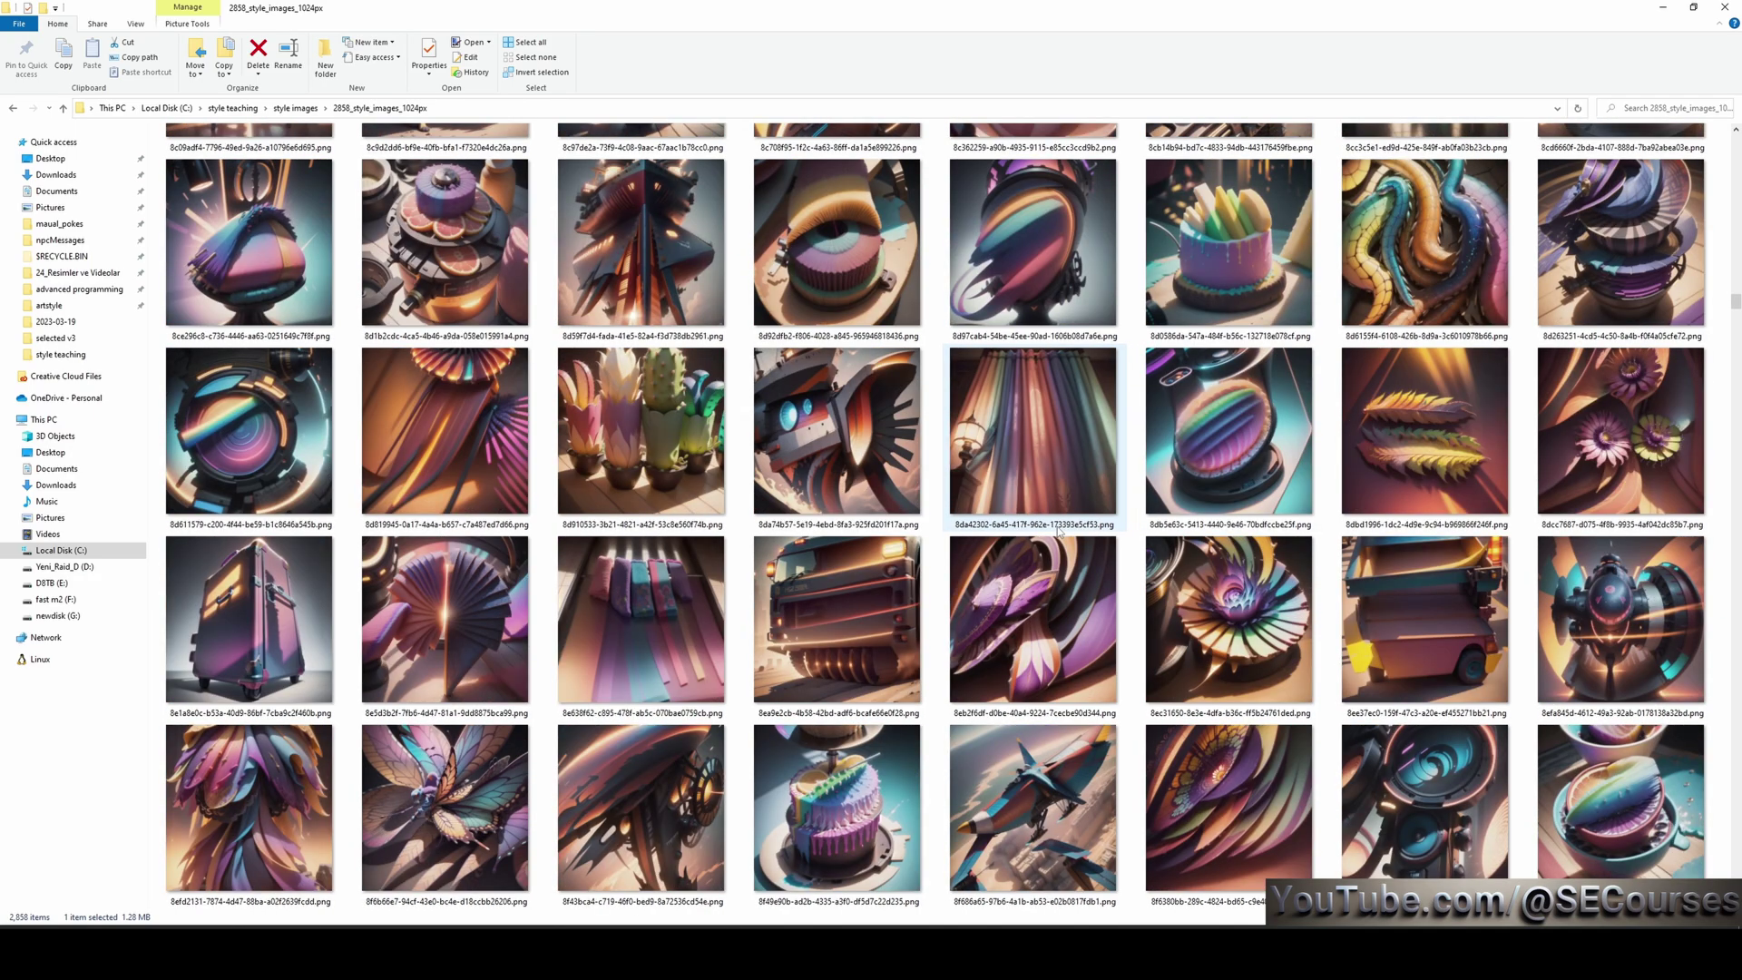
{"action": "scroll", "coordinate": [1062, 531], "scroll_direction": "down", "scroll_amount": 10}
{"action": "scroll", "coordinate": [1066, 531], "scroll_direction": "down", "scroll_amount": 3}
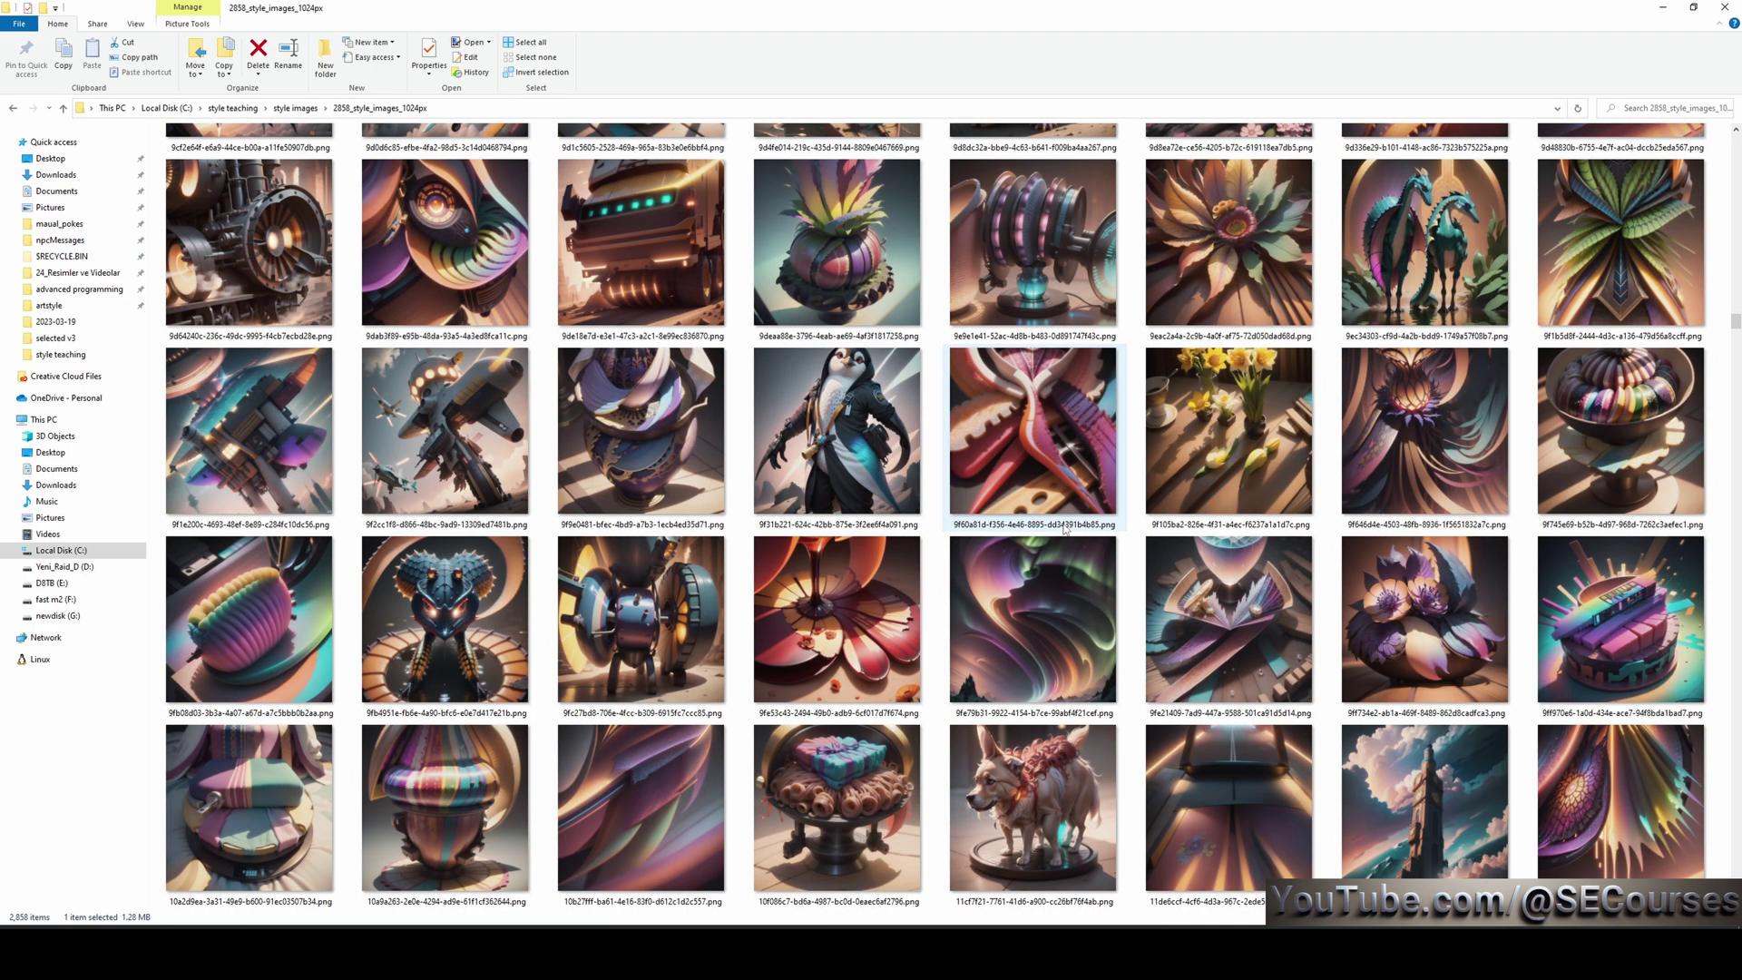
{"action": "scroll", "coordinate": [1066, 531], "scroll_direction": "down", "scroll_amount": 3}
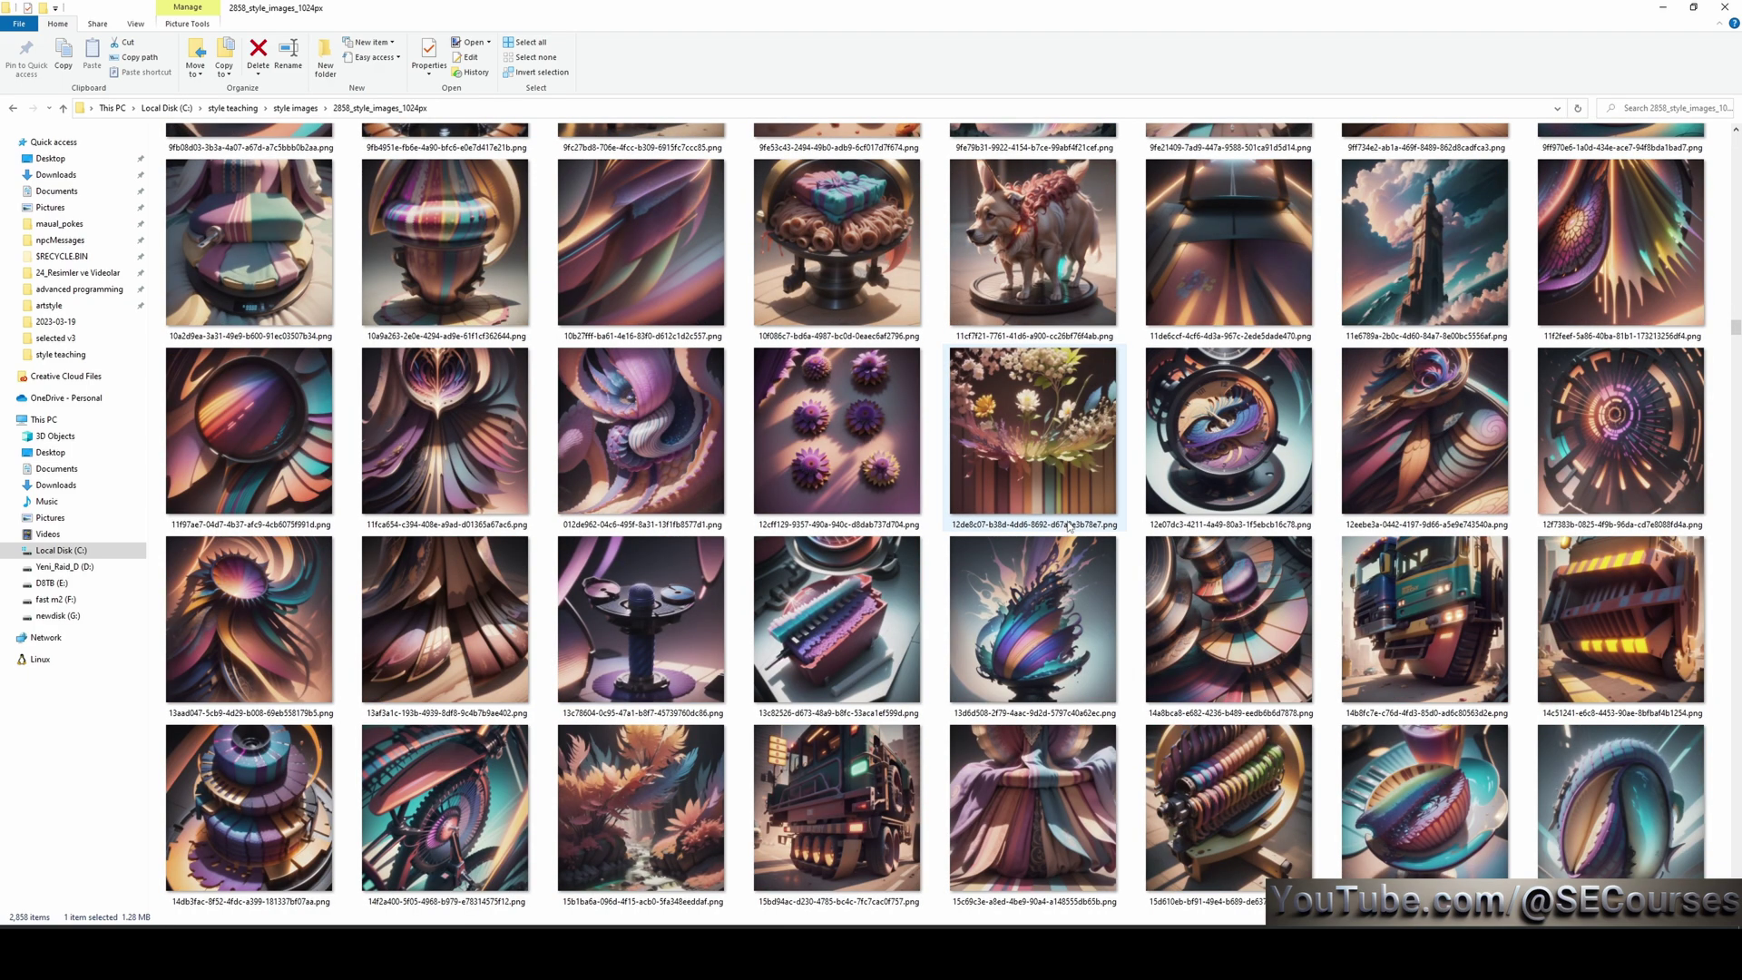
{"action": "scroll", "coordinate": [1066, 528], "scroll_direction": "down", "scroll_amount": 3}
{"action": "scroll", "coordinate": [1069, 528], "scroll_direction": "down", "scroll_amount": 10}
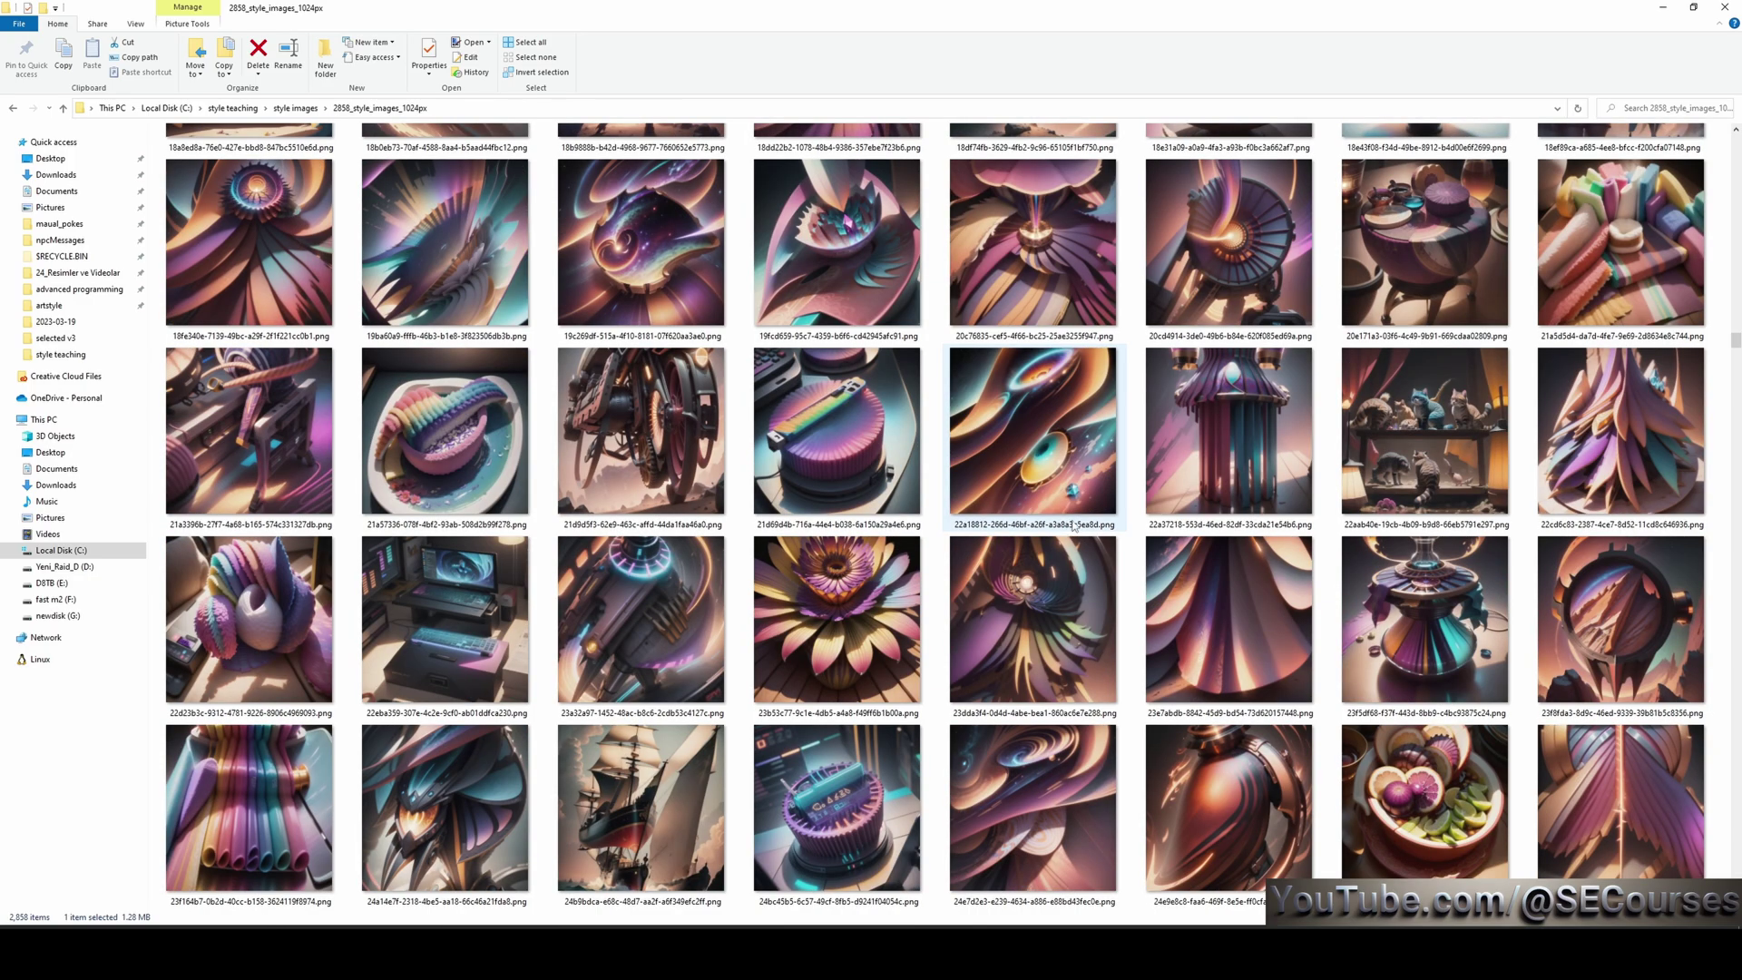
{"action": "scroll", "coordinate": [852, 436], "scroll_direction": "down", "scroll_amount": 15}
{"action": "scroll", "coordinate": [853, 437], "scroll_direction": "down", "scroll_amount": 10}
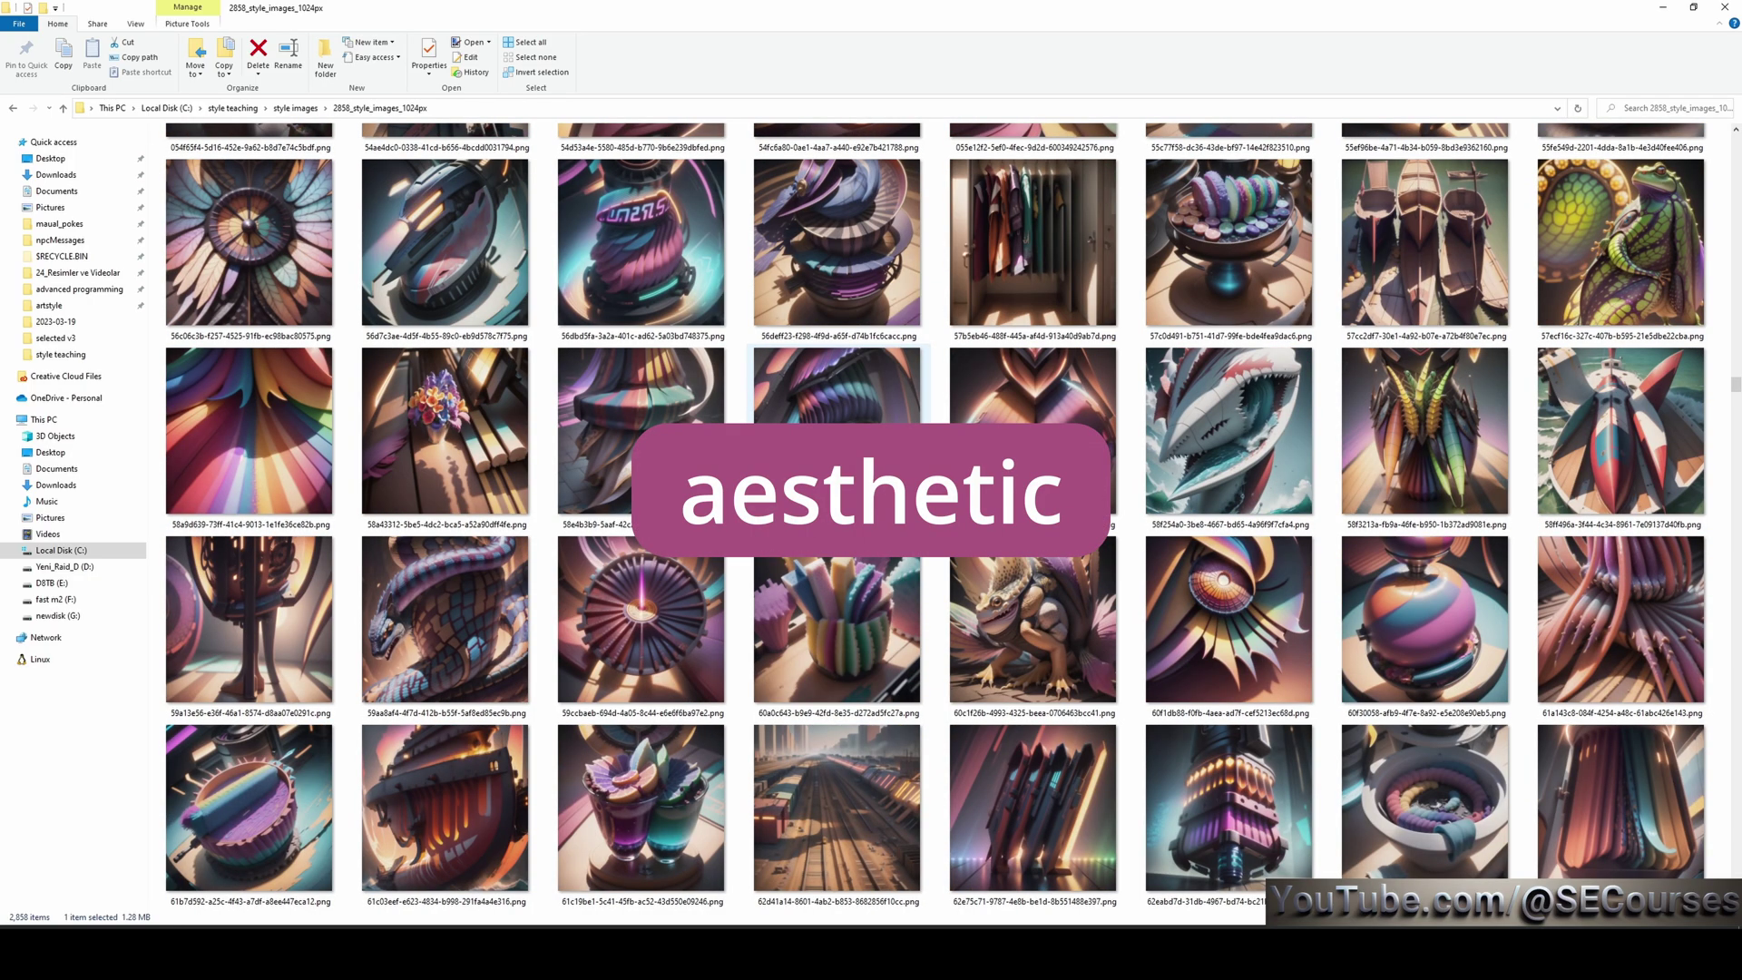
{"action": "scroll", "coordinate": [853, 436], "scroll_direction": "down", "scroll_amount": 3}
{"action": "scroll", "coordinate": [853, 437], "scroll_direction": "down", "scroll_amount": 3}
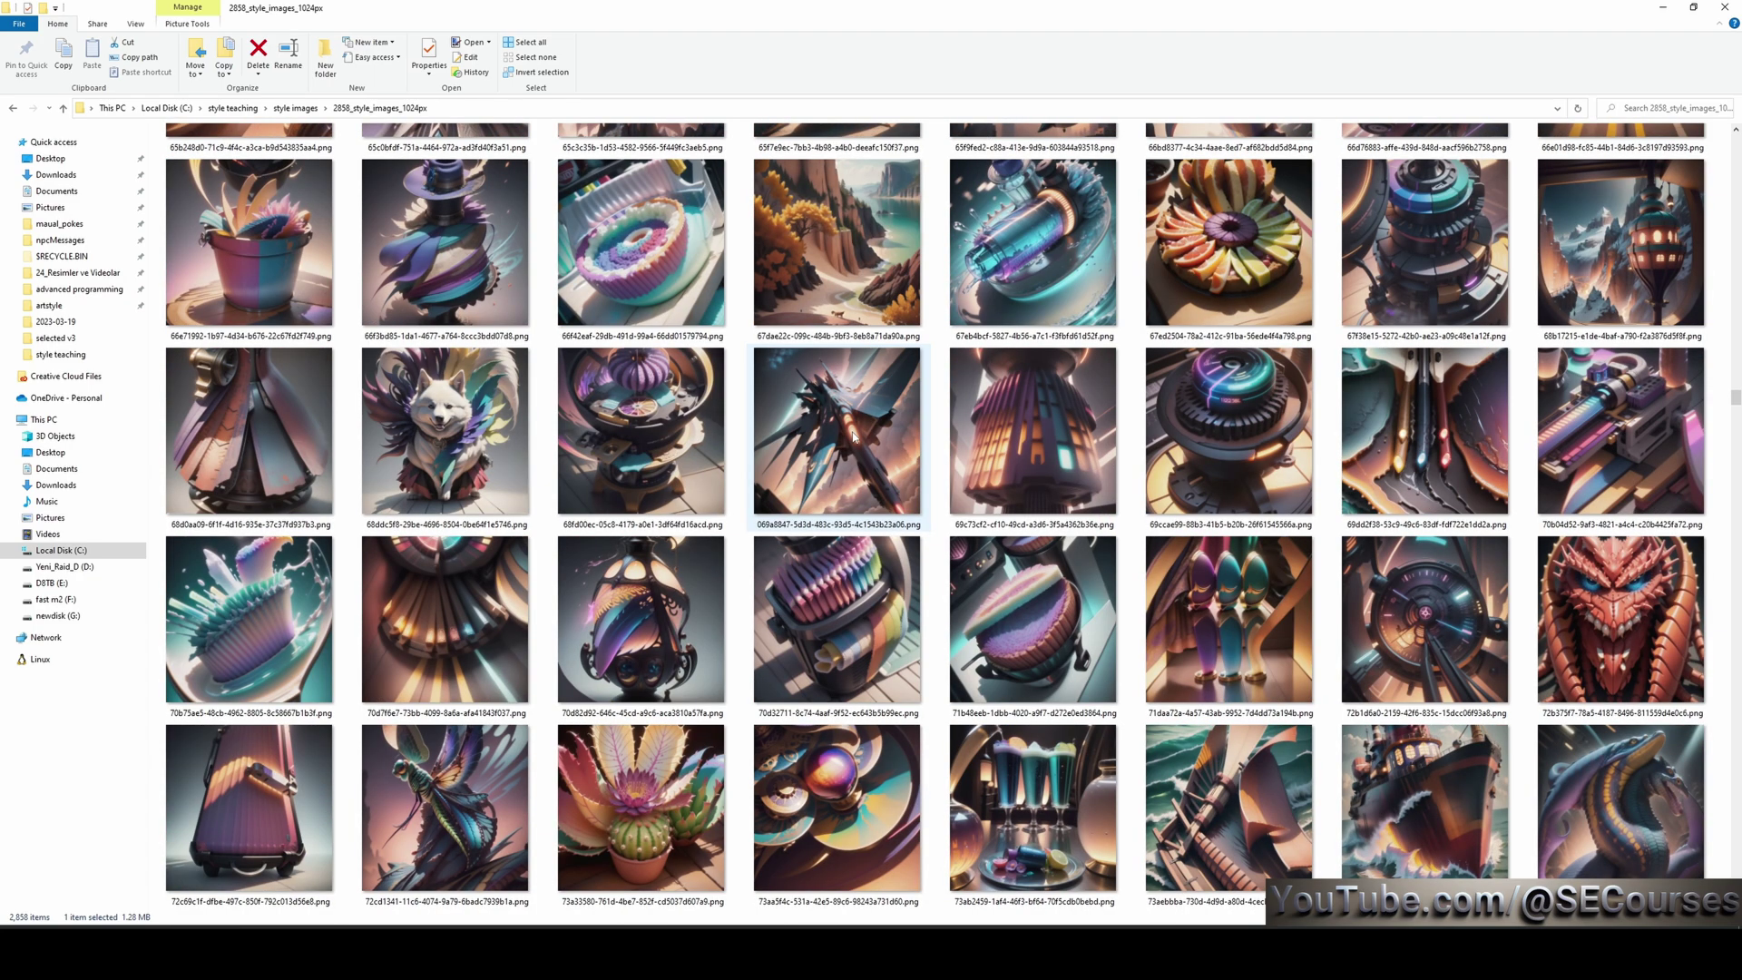
{"action": "scroll", "coordinate": [853, 436], "scroll_direction": "down", "scroll_amount": 5}
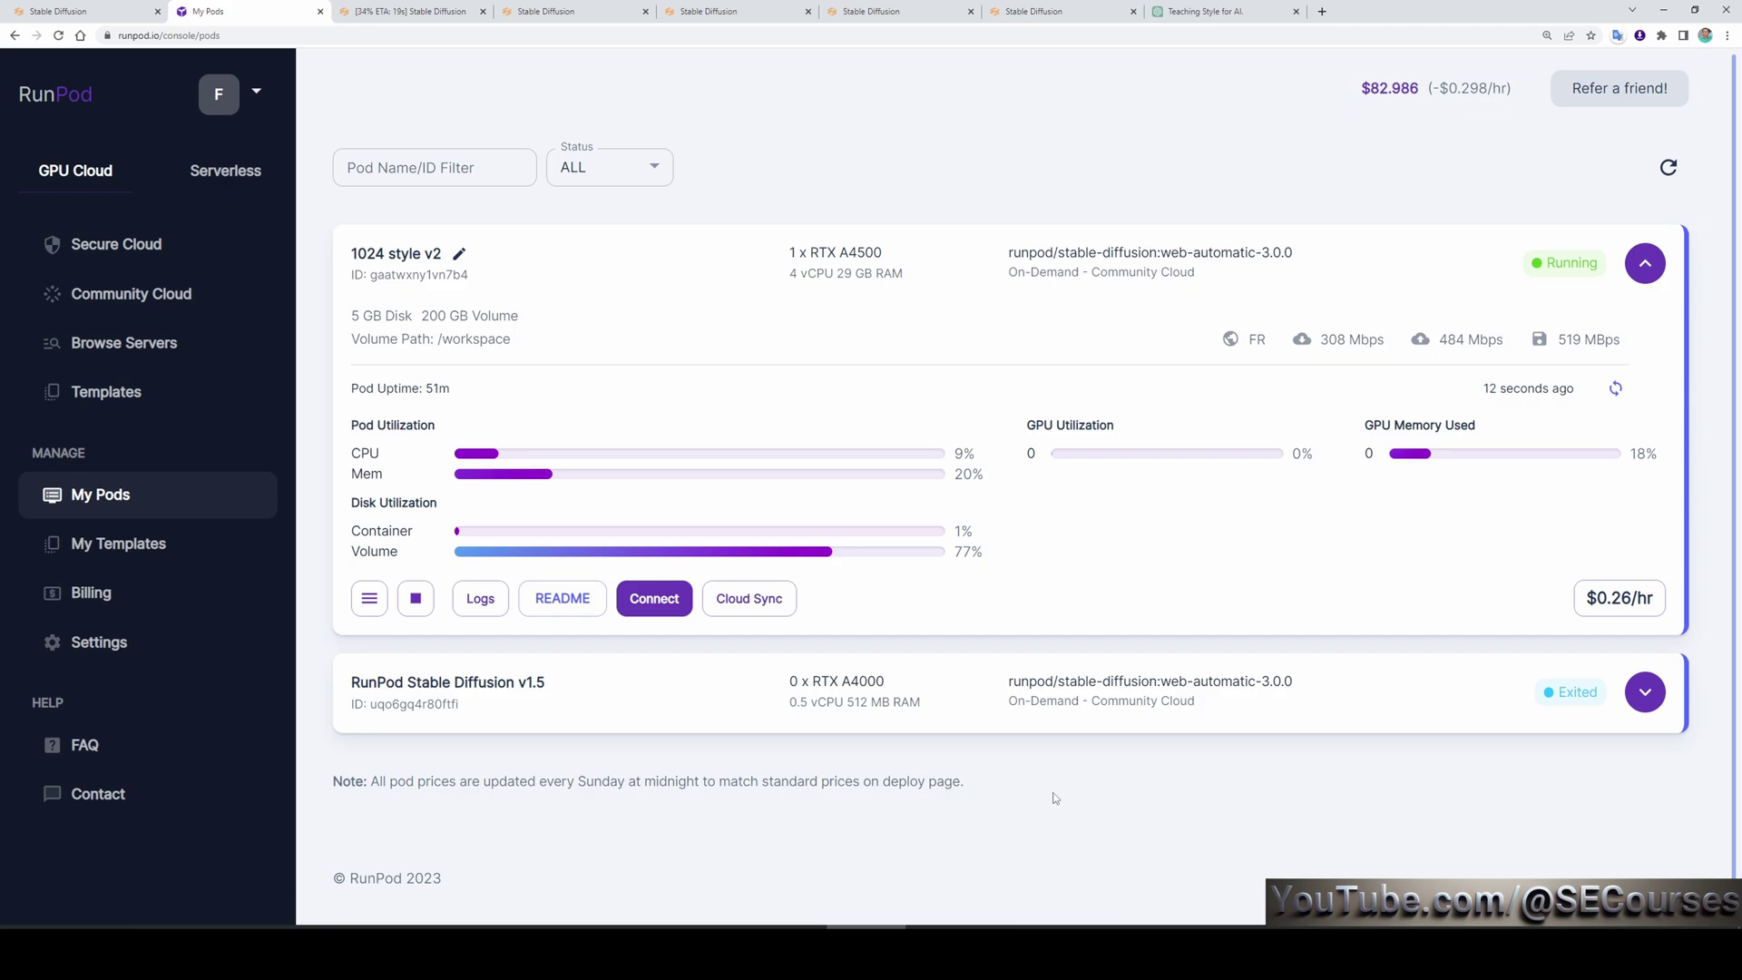
- Switch to the Stable Diffusion web UI tab generating the prompt-list portraits
{"action": "key", "text": "ctrl+Tab"}
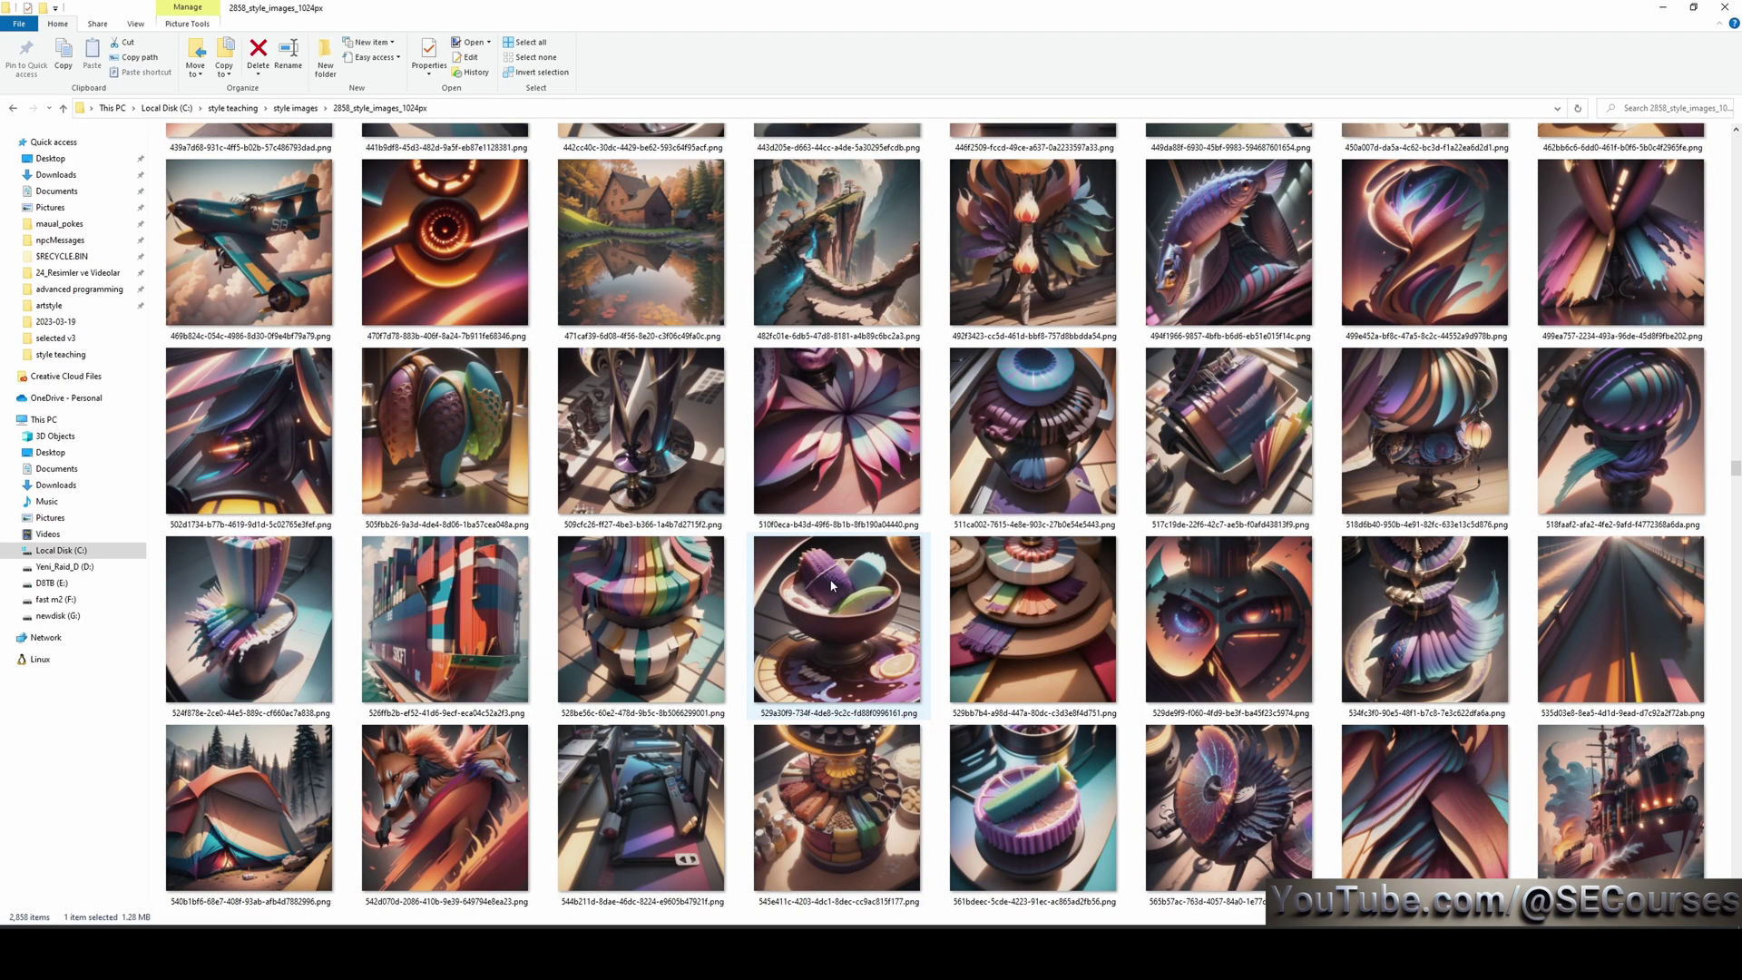
- Scroll through the rest of the 2858_style_images_1024px thumbnails
{"action": "scroll", "coordinate": [831, 585], "scroll_direction": "down", "scroll_amount": 3}
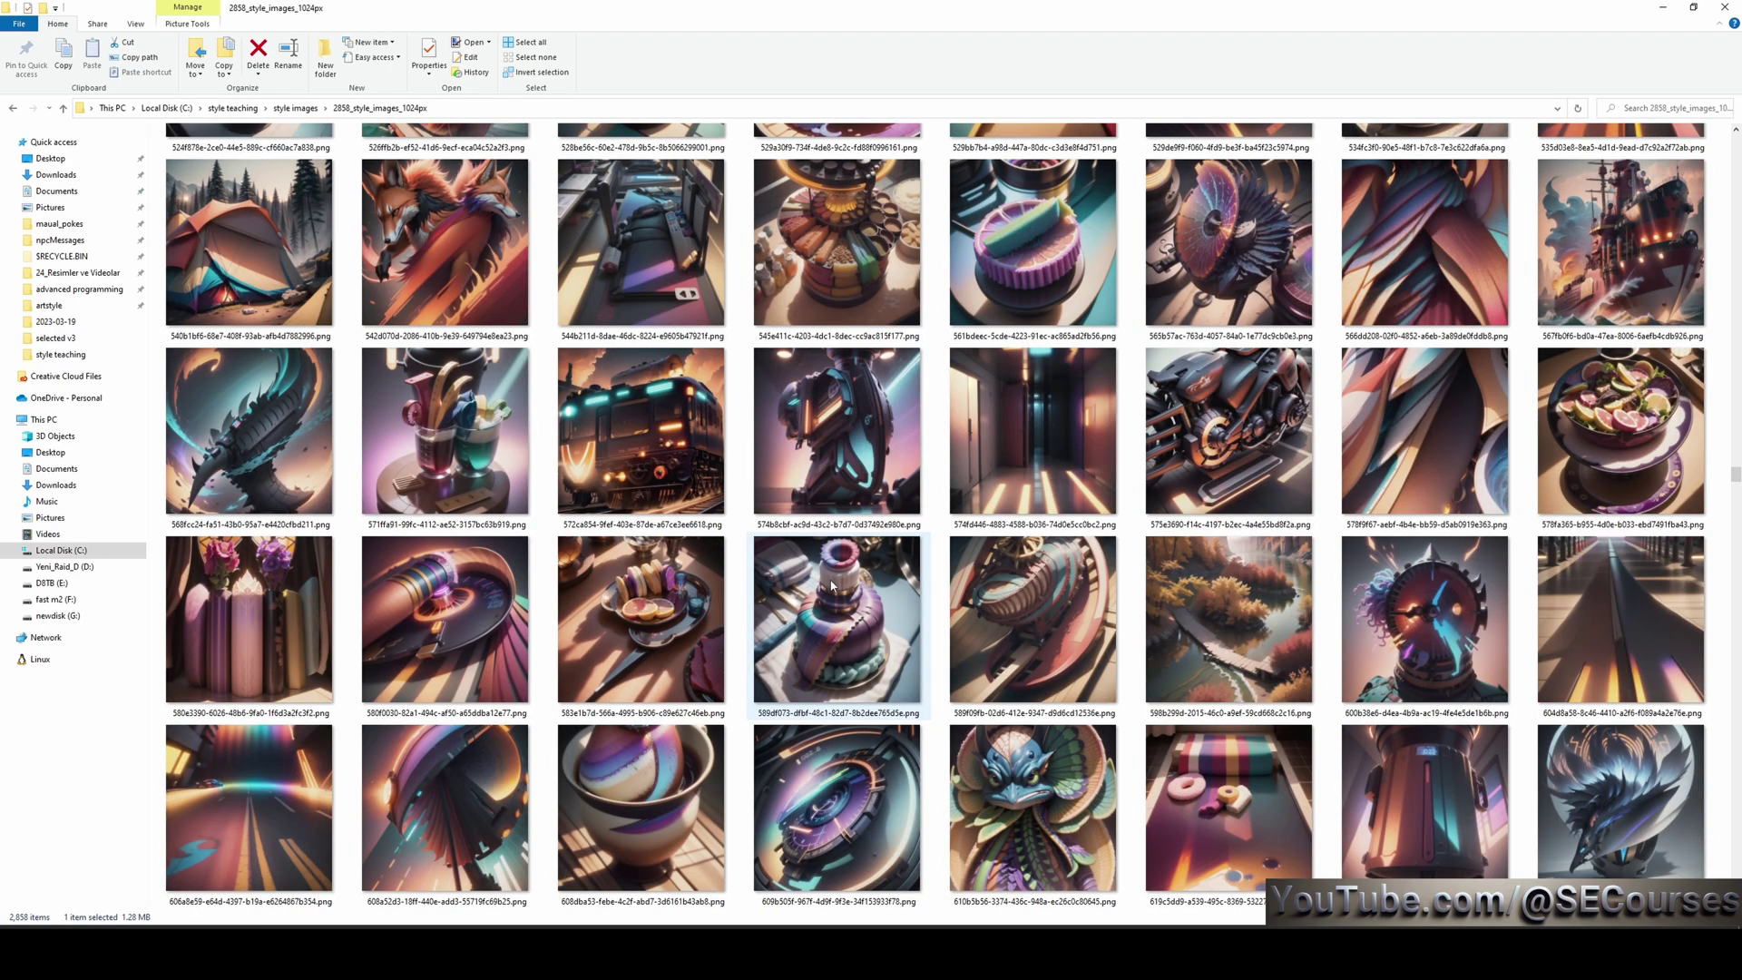
{"action": "scroll", "coordinate": [831, 585], "scroll_direction": "down", "scroll_amount": 2}
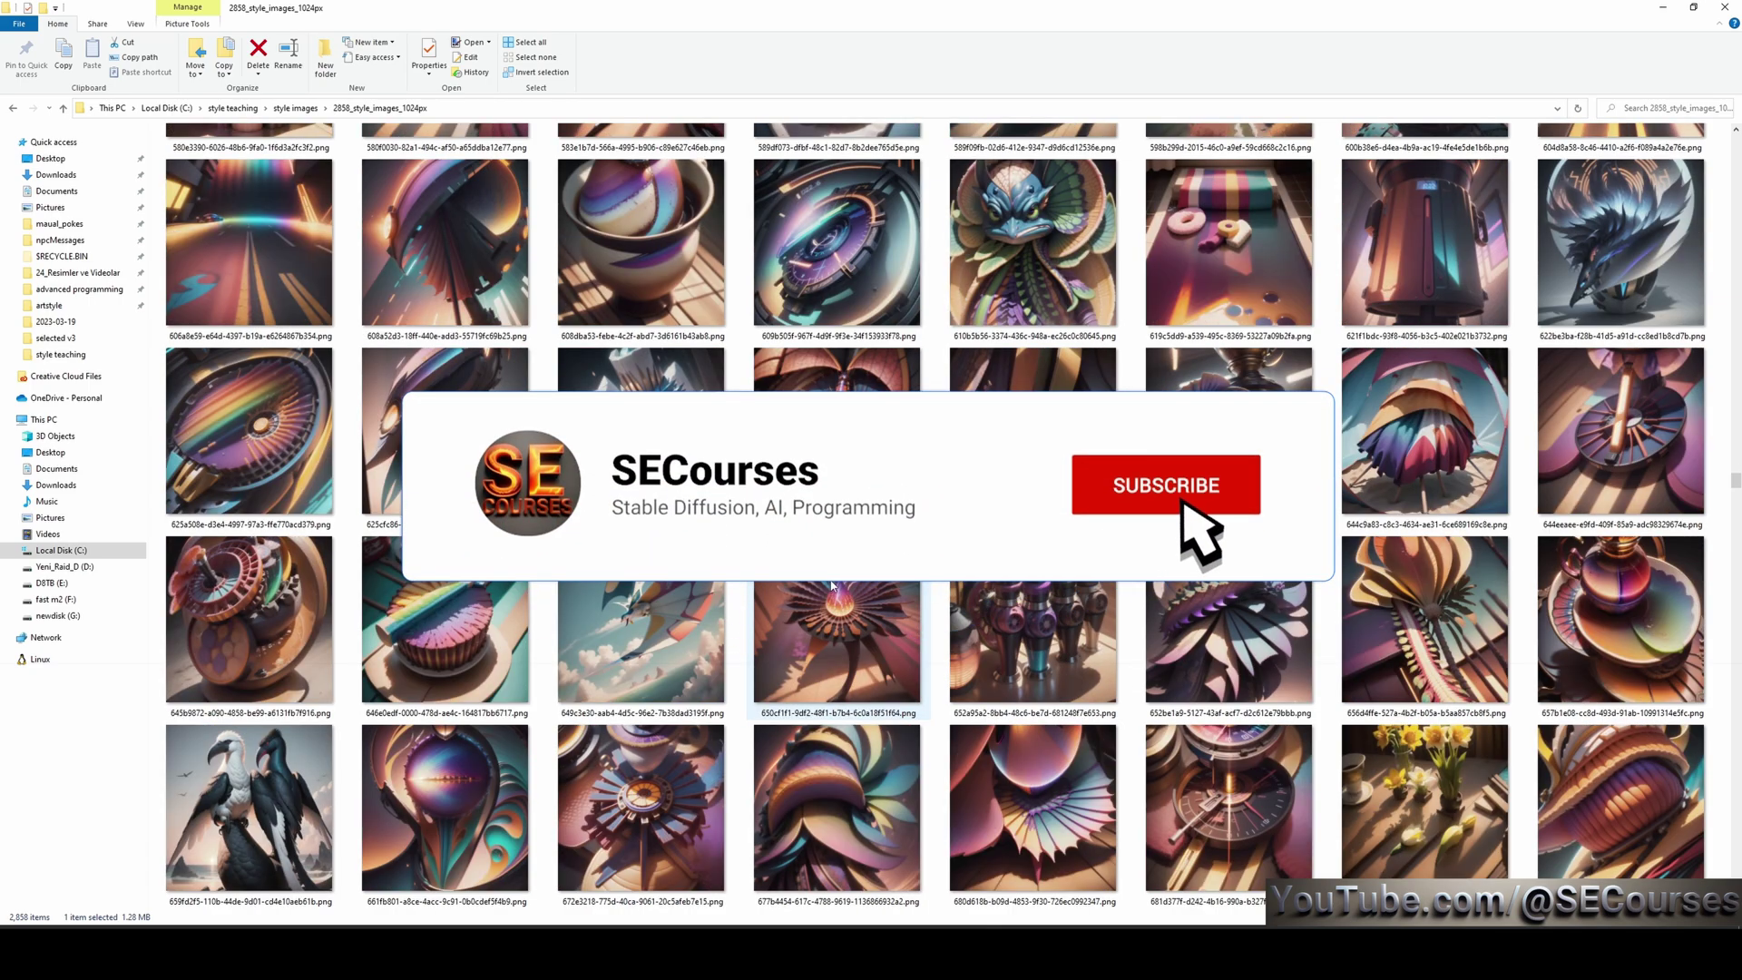
{"action": "scroll", "coordinate": [831, 585], "scroll_direction": "down", "scroll_amount": 3}
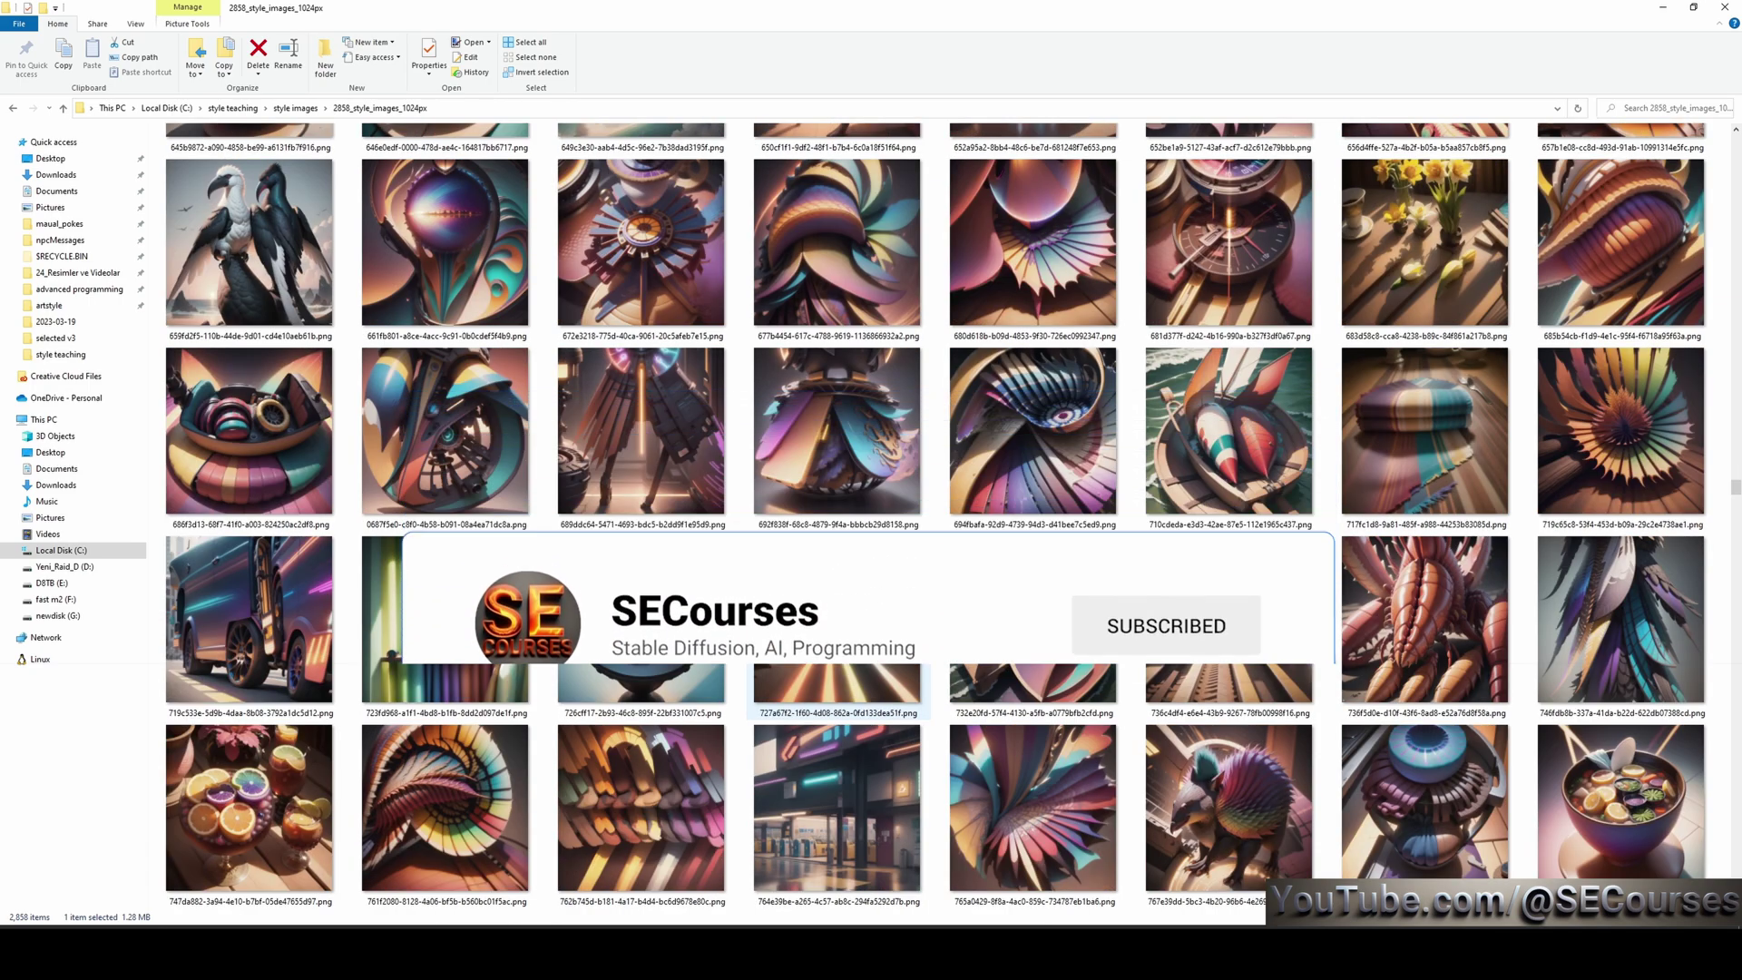
{"action": "scroll", "coordinate": [832, 585], "scroll_direction": "down", "scroll_amount": 3}
{"action": "scroll", "coordinate": [831, 585], "scroll_direction": "down", "scroll_amount": 3}
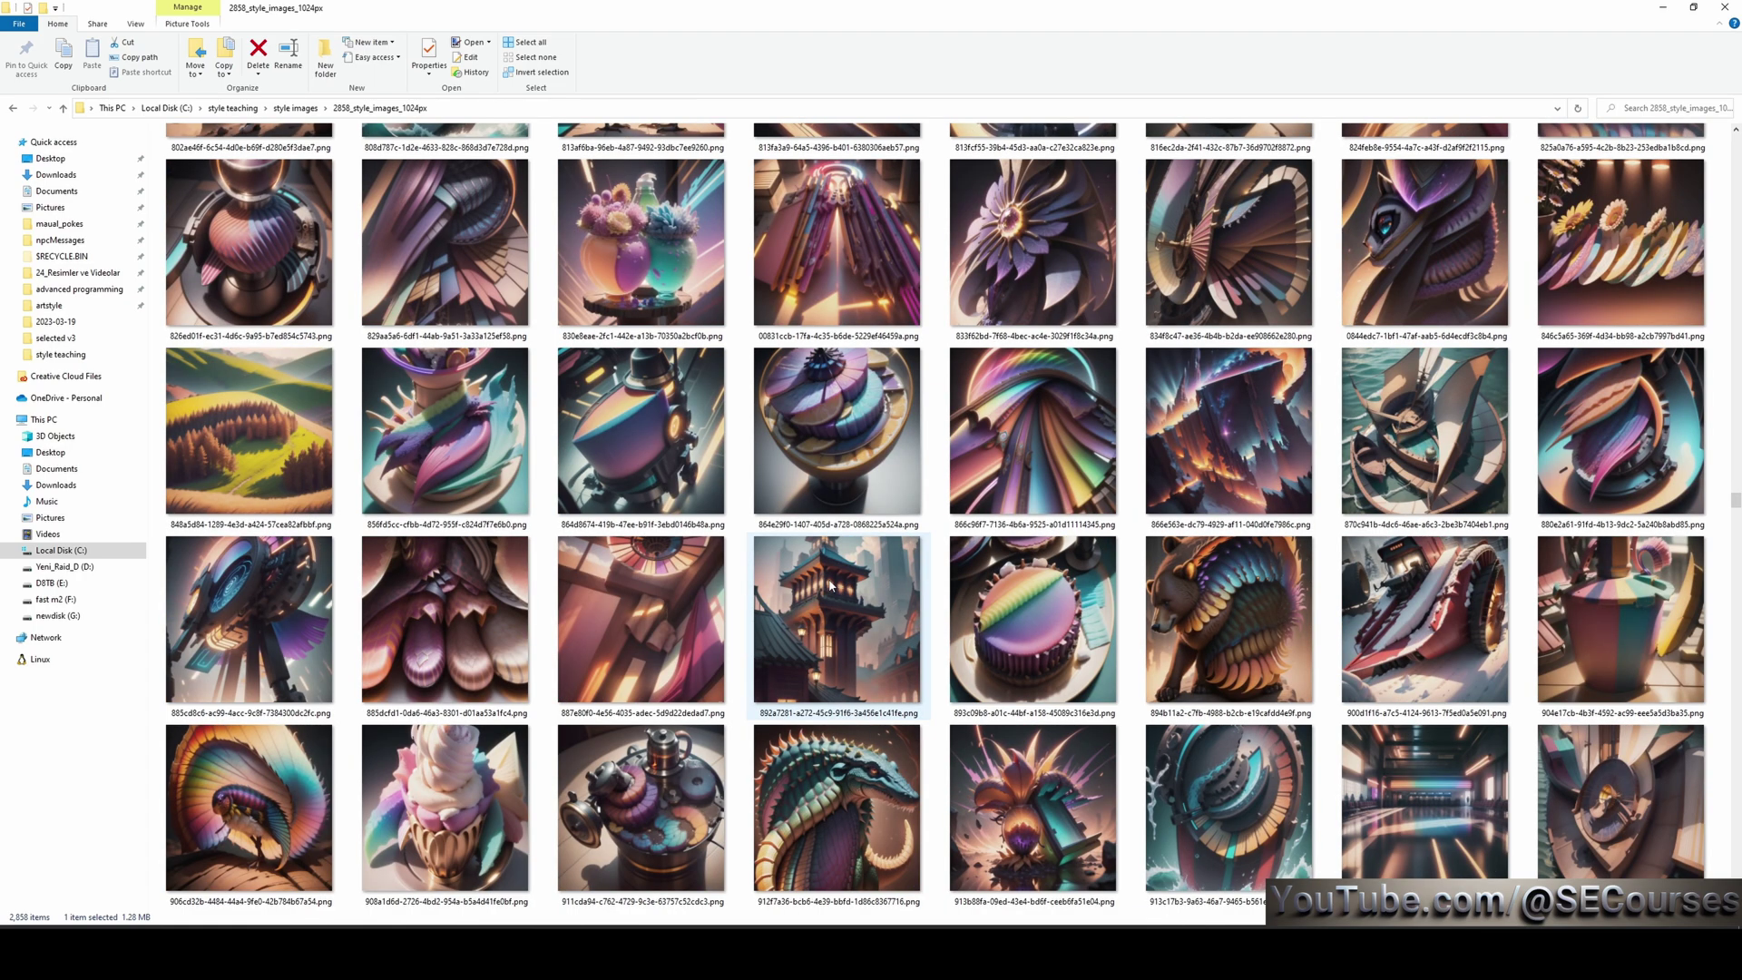
{"action": "scroll", "coordinate": [831, 585], "scroll_direction": "down", "scroll_amount": 3}
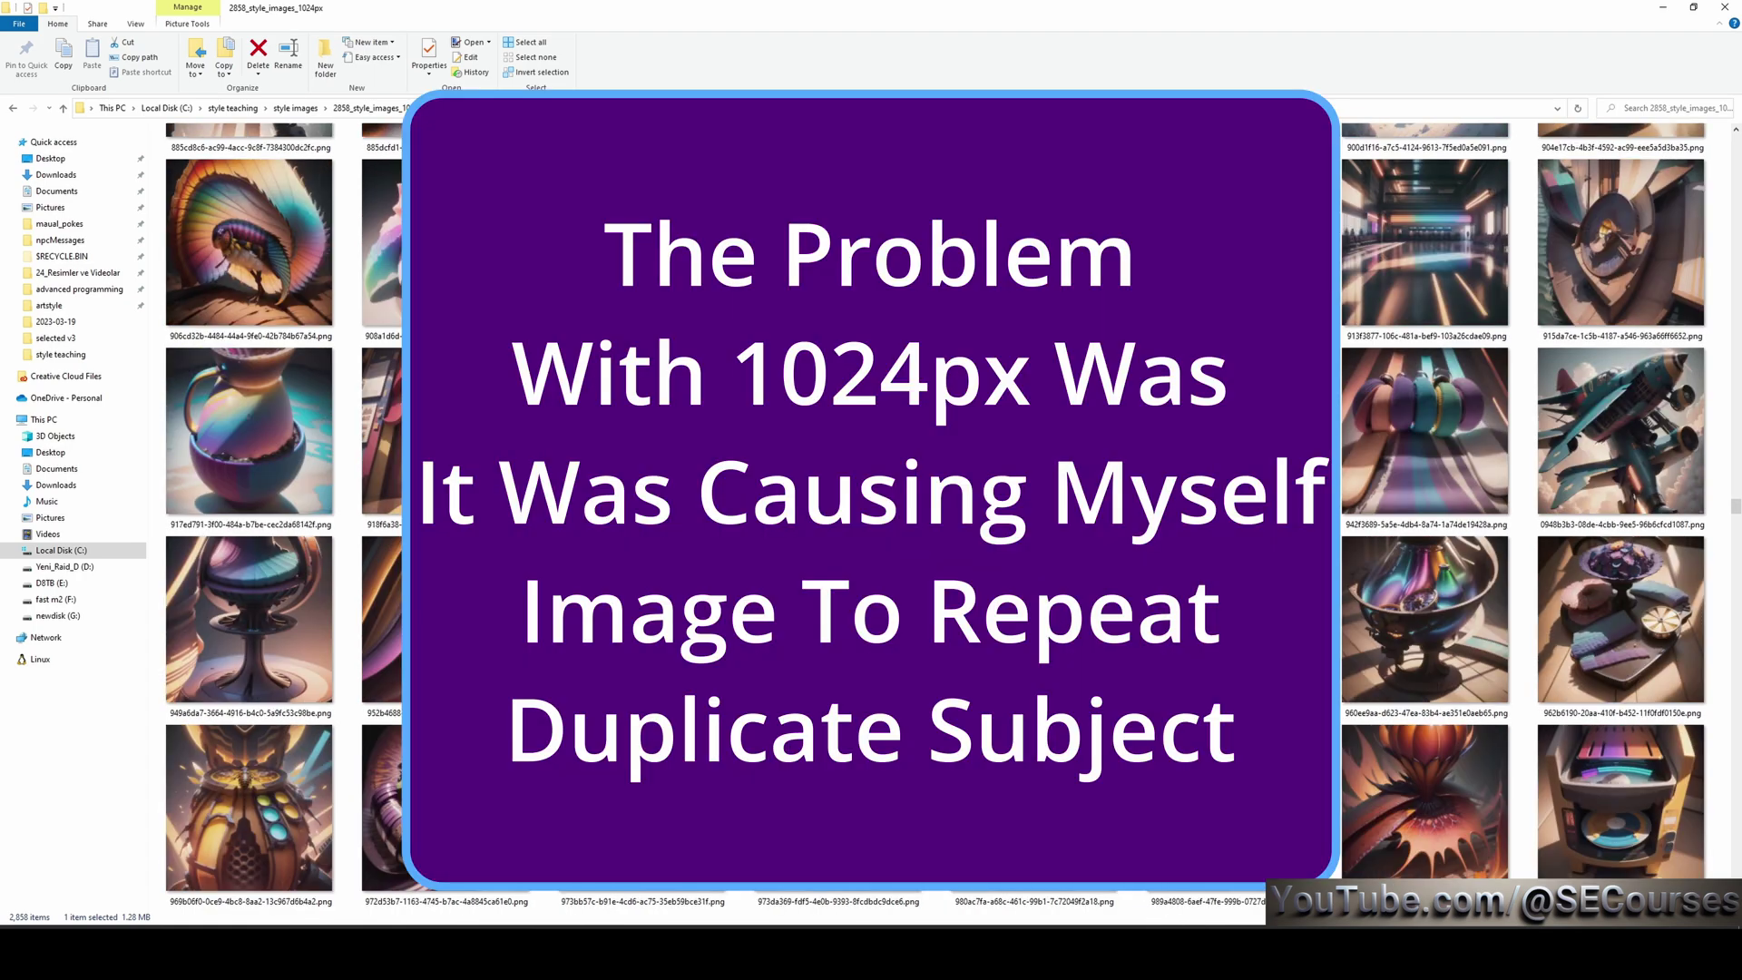
{"action": "scroll", "coordinate": [831, 585], "scroll_direction": "down", "scroll_amount": 3}
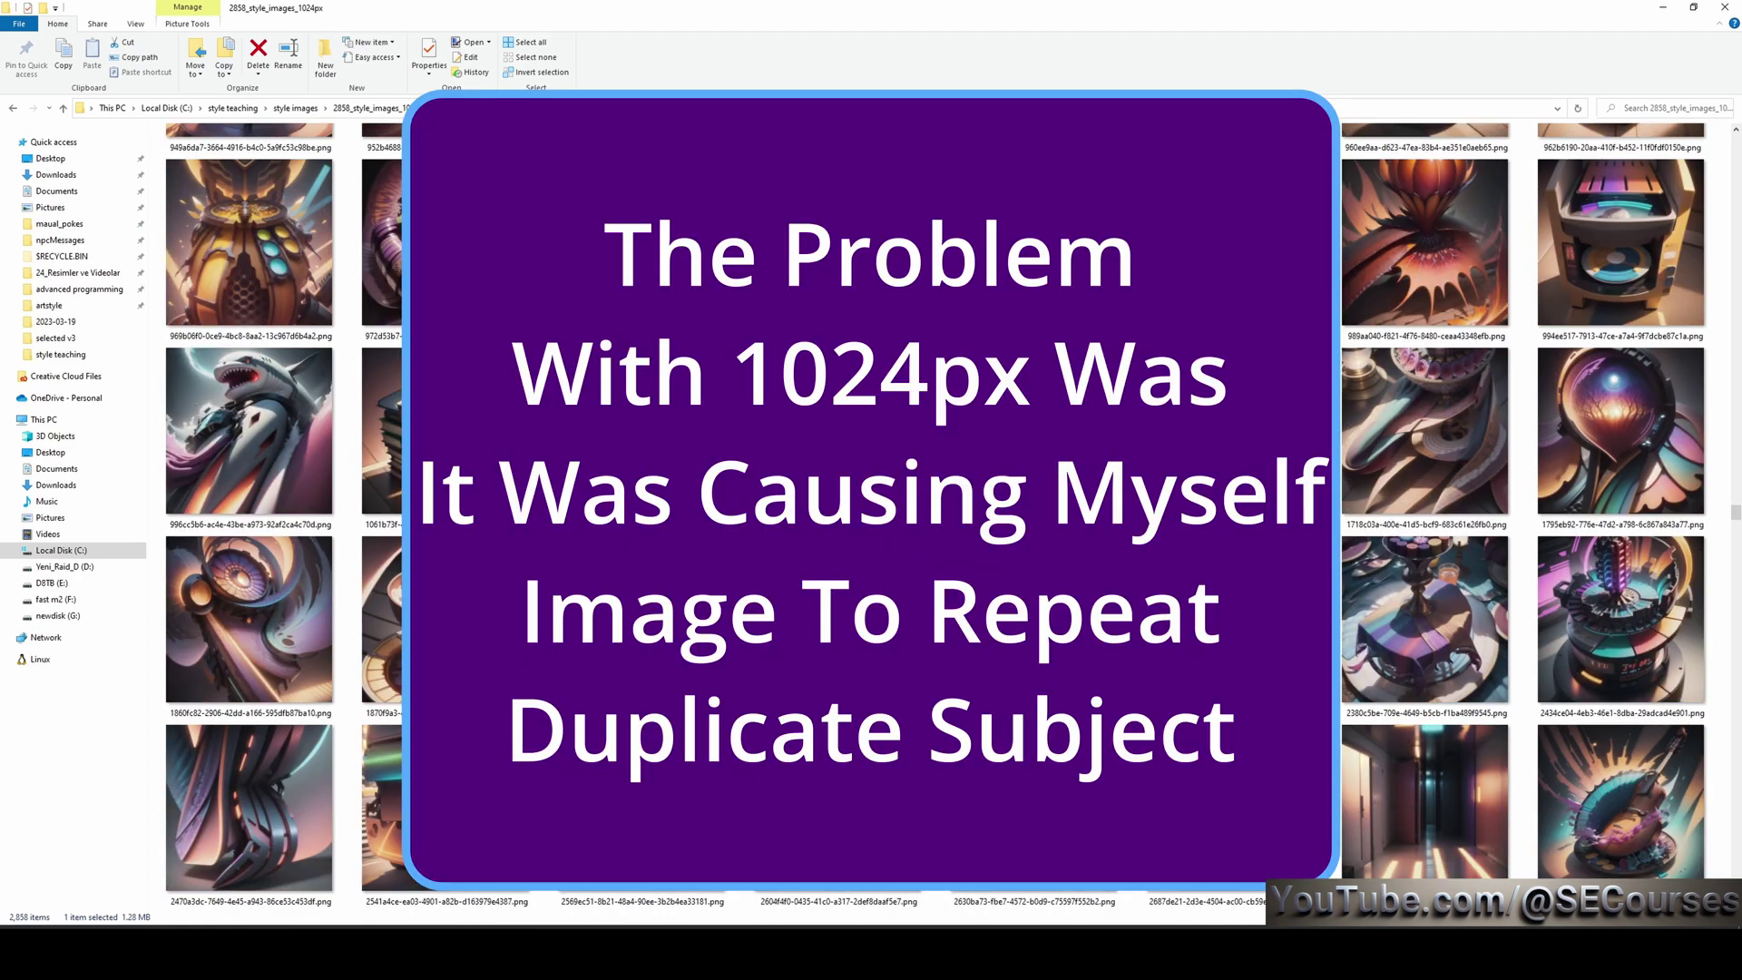
{"action": "scroll", "coordinate": [831, 585], "scroll_direction": "down", "scroll_amount": 3}
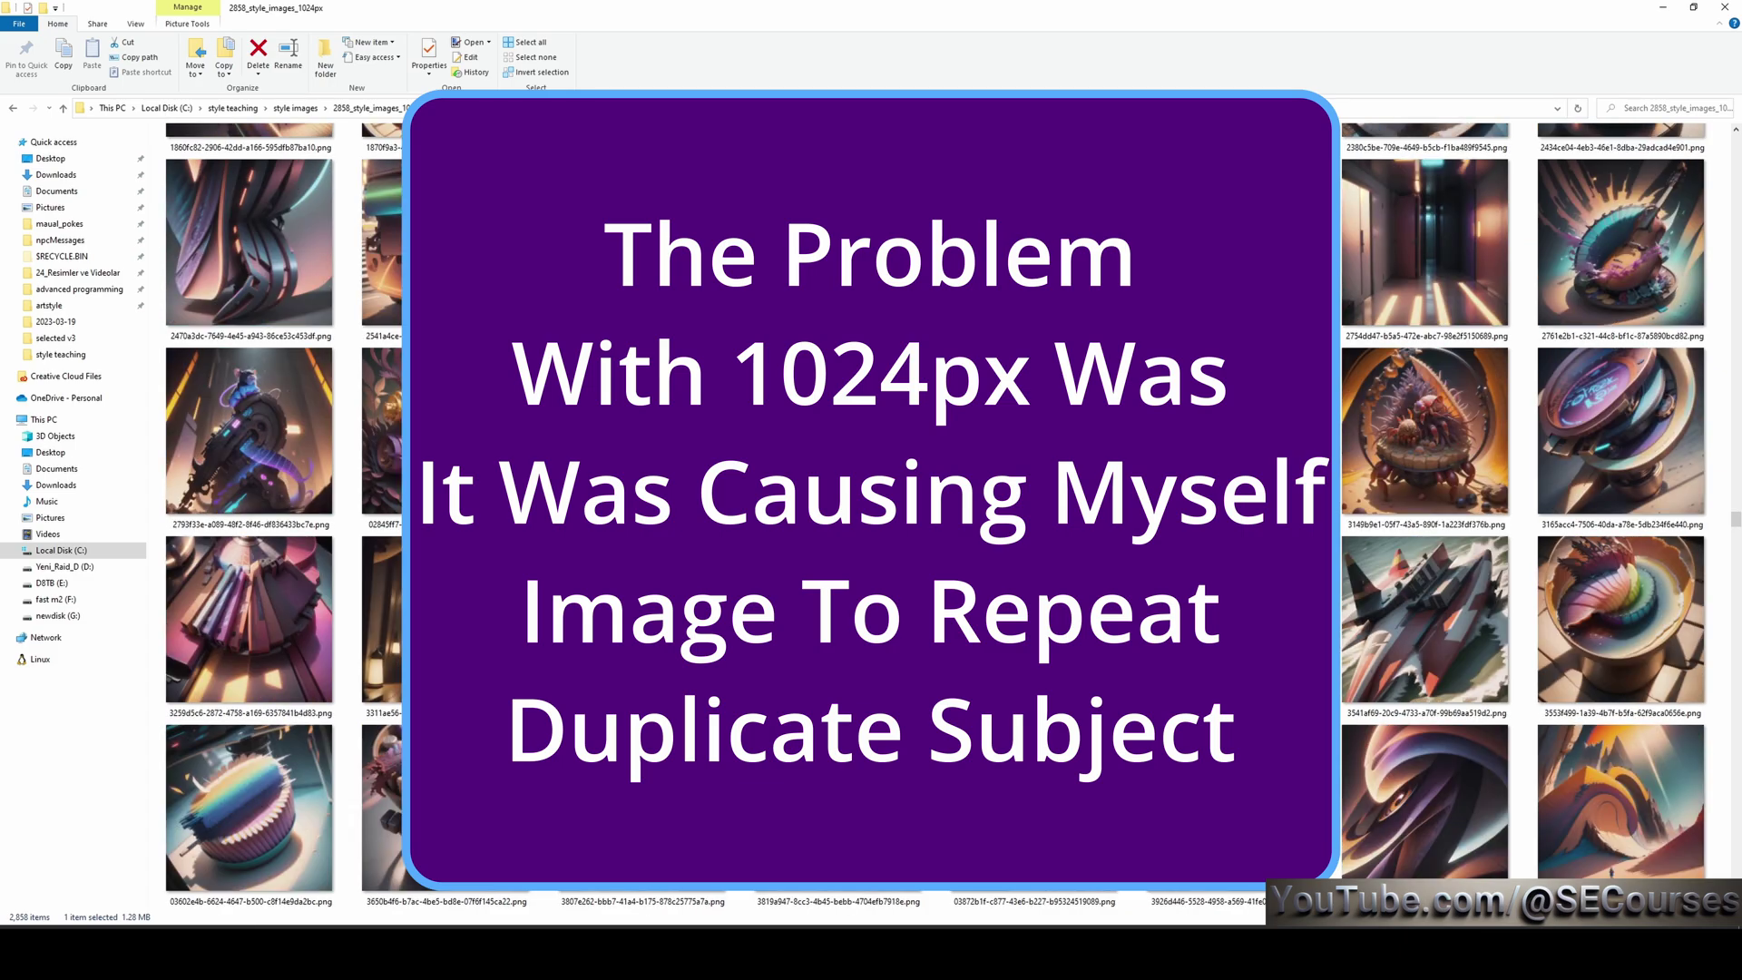
{"action": "scroll", "coordinate": [831, 585], "scroll_direction": "down", "scroll_amount": 3}
{"action": "scroll", "coordinate": [870, 480], "scroll_direction": "down", "scroll_amount": 5}
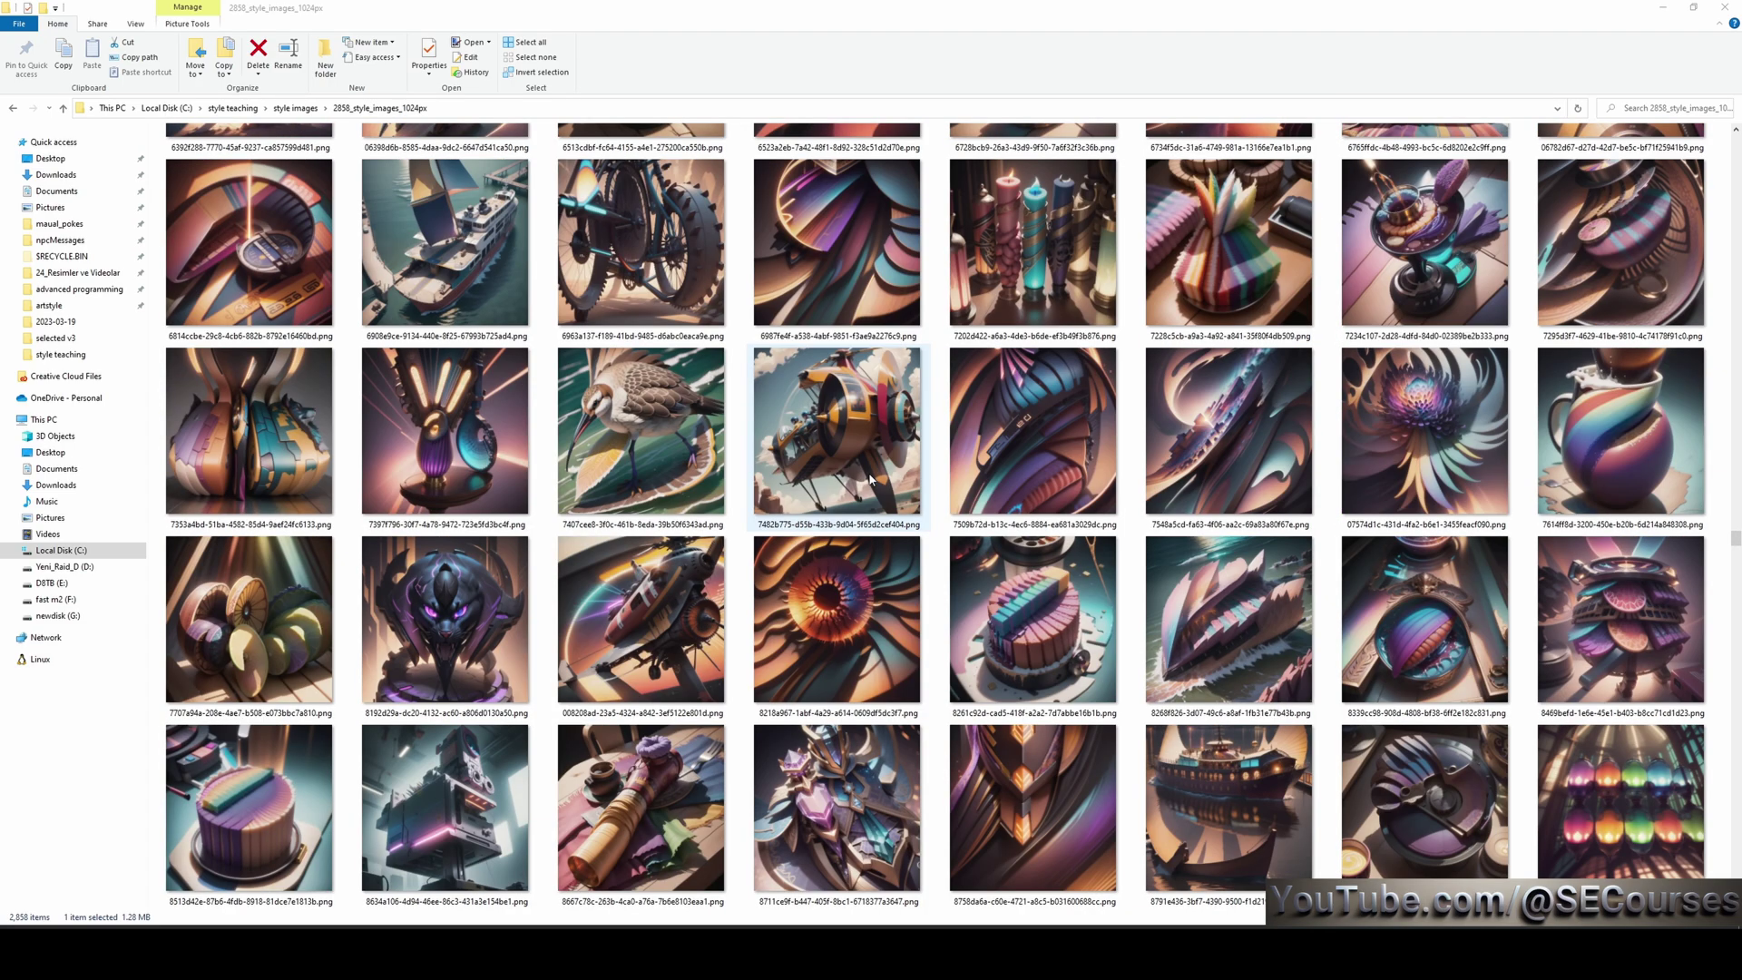
{"action": "scroll", "coordinate": [870, 480], "scroll_direction": "down", "scroll_amount": 3}
{"action": "scroll", "coordinate": [870, 480], "scroll_direction": "down", "scroll_amount": 3}
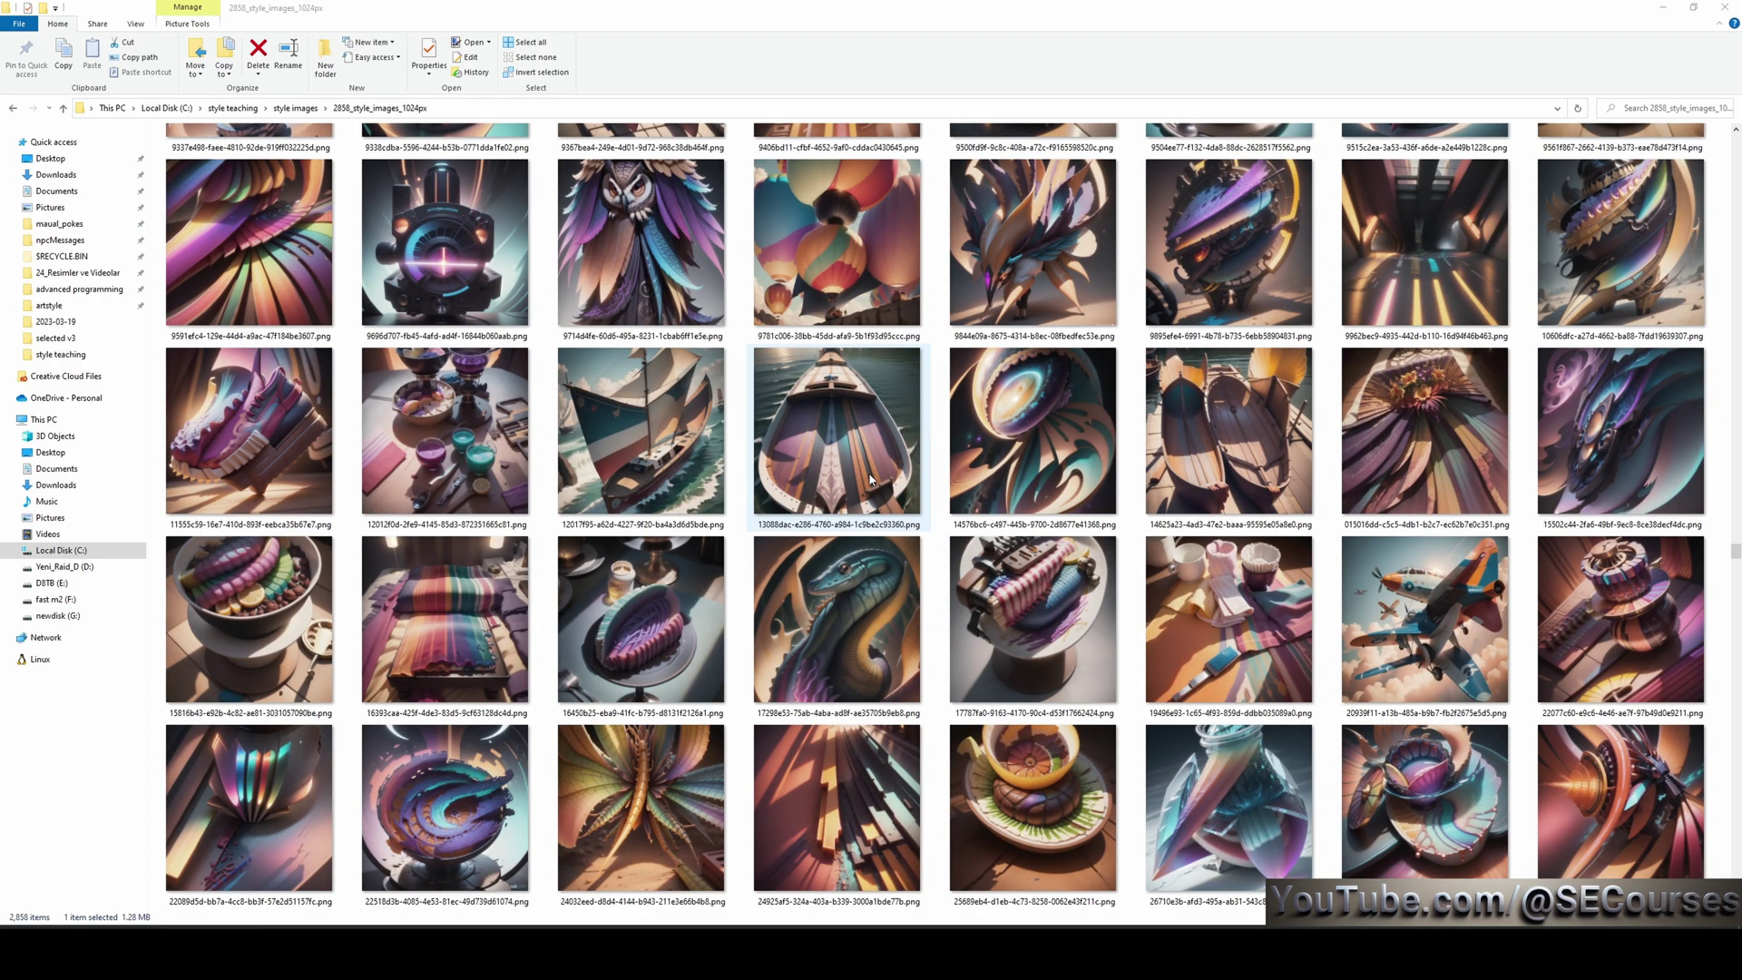
{"action": "scroll", "coordinate": [870, 479], "scroll_direction": "down", "scroll_amount": 3}
{"action": "scroll", "coordinate": [869, 476], "scroll_direction": "down", "scroll_amount": 6}
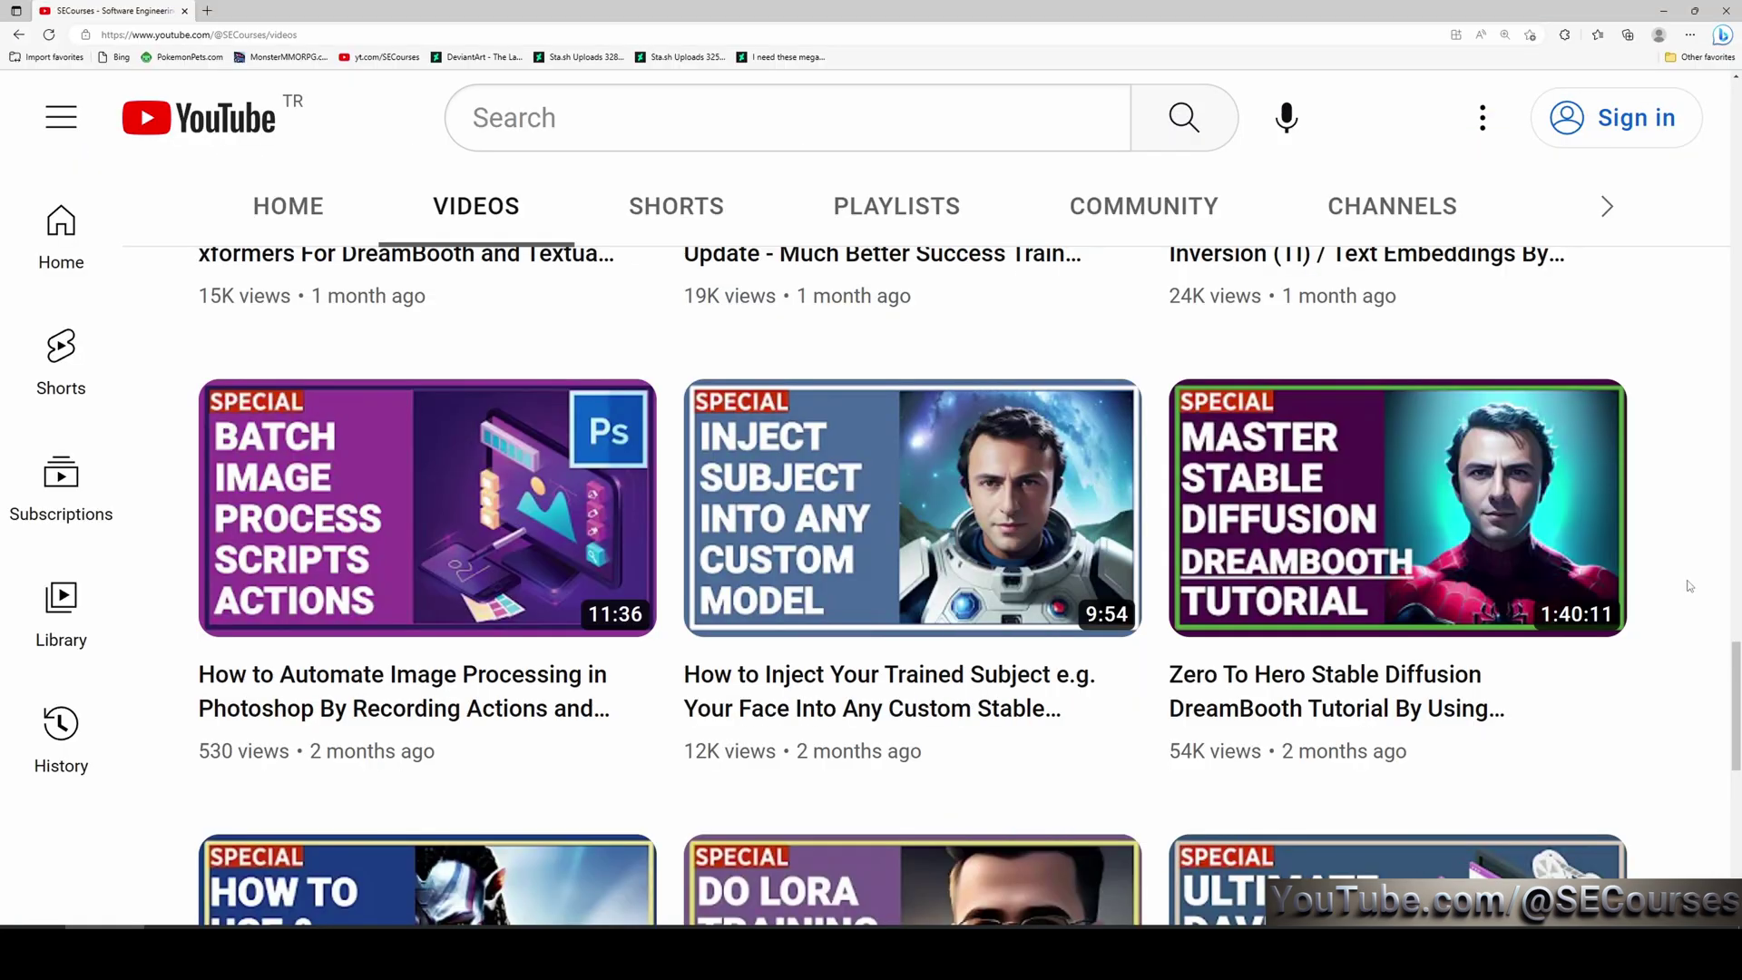
- Scroll through the thumbnails in the C:\style teaching\aesthetic folder
{"action": "mouse_move", "coordinate": [1492, 548]}
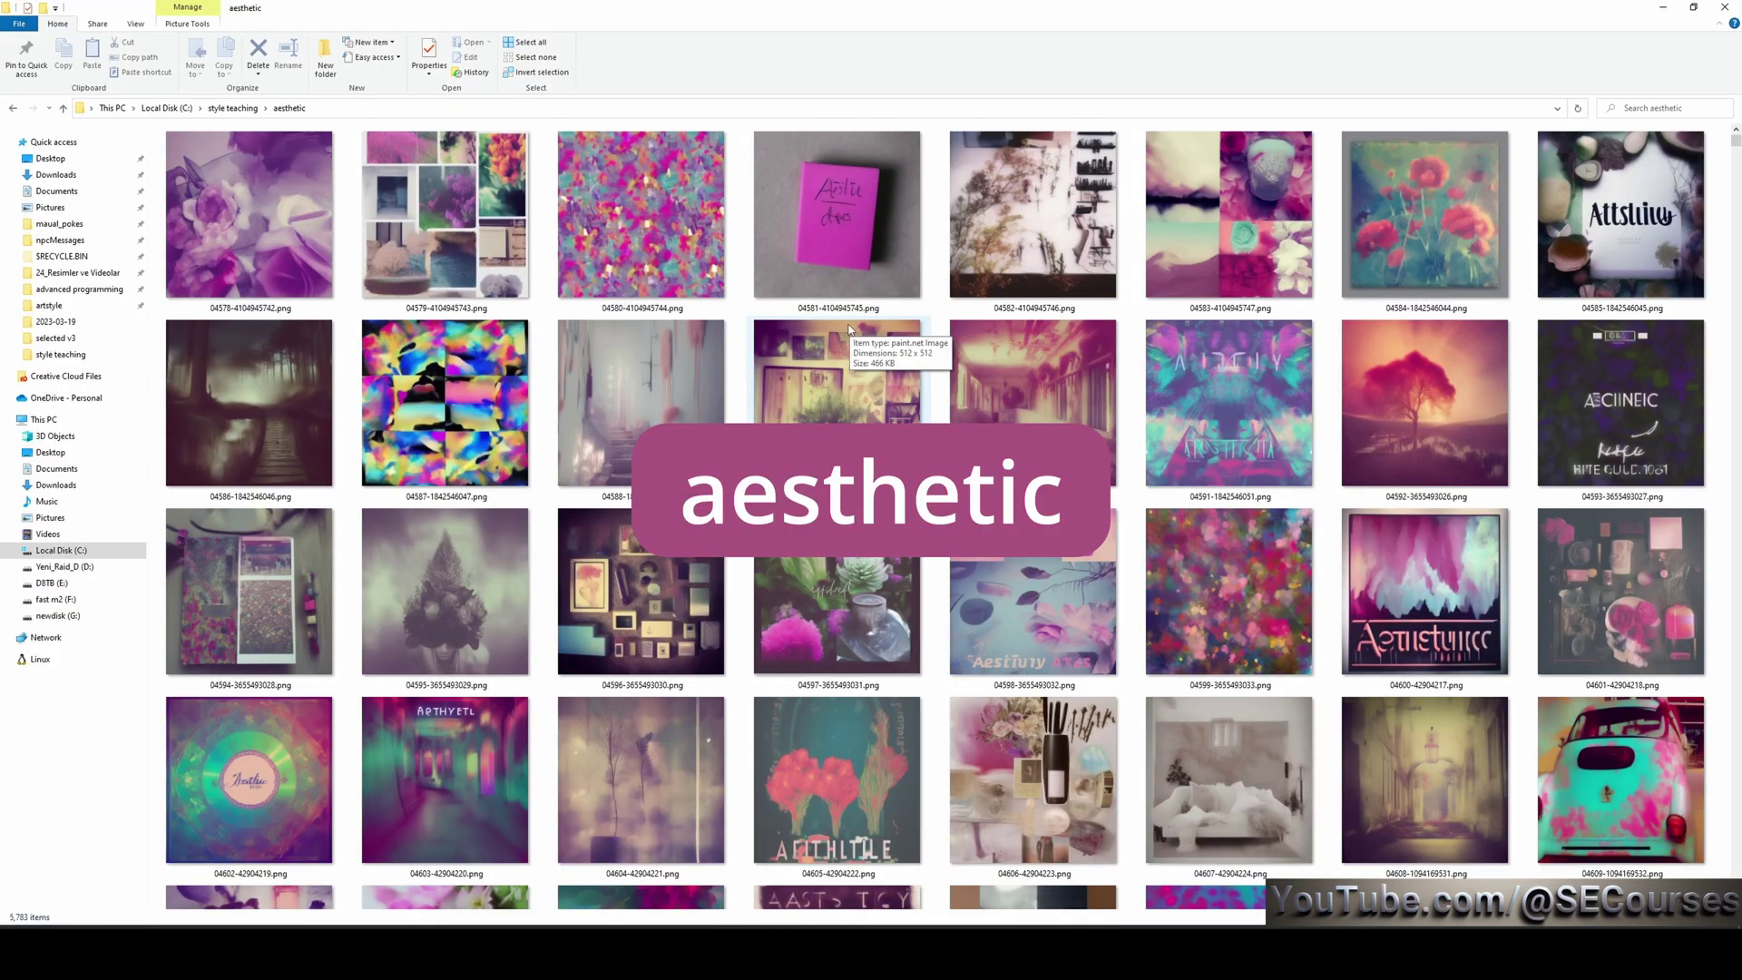
{"action": "scroll", "coordinate": [850, 330], "scroll_direction": "down", "scroll_amount": 5}
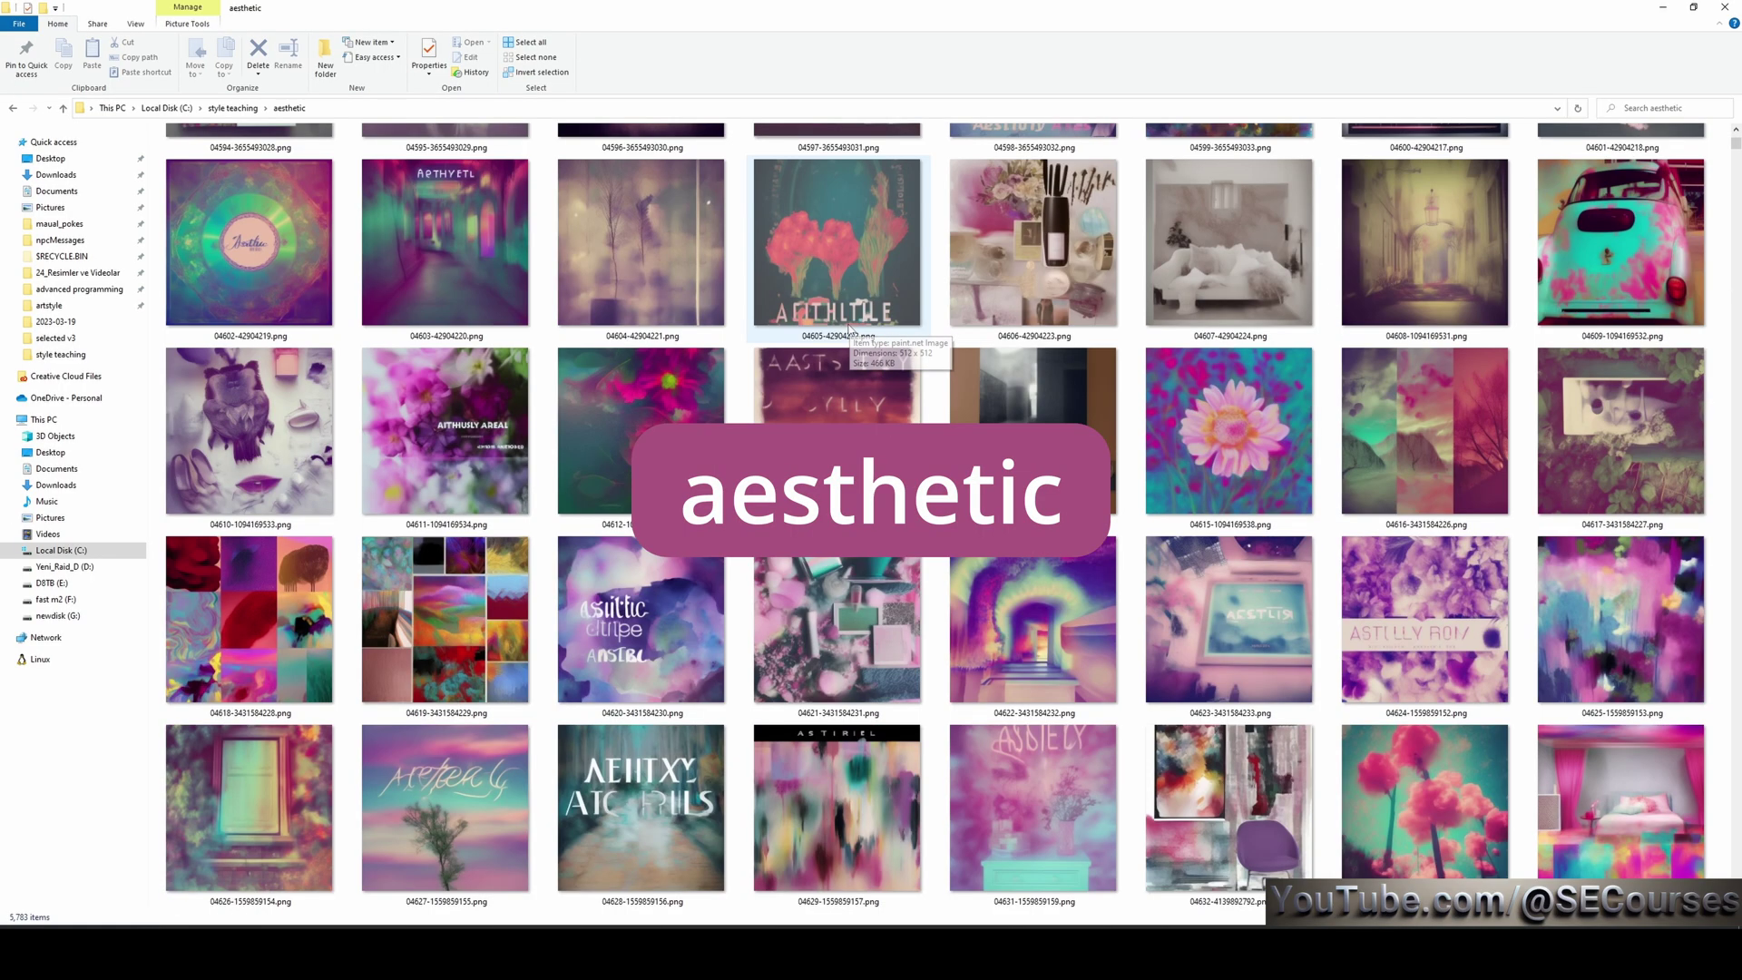
{"action": "scroll", "coordinate": [851, 329], "scroll_direction": "down", "scroll_amount": 5}
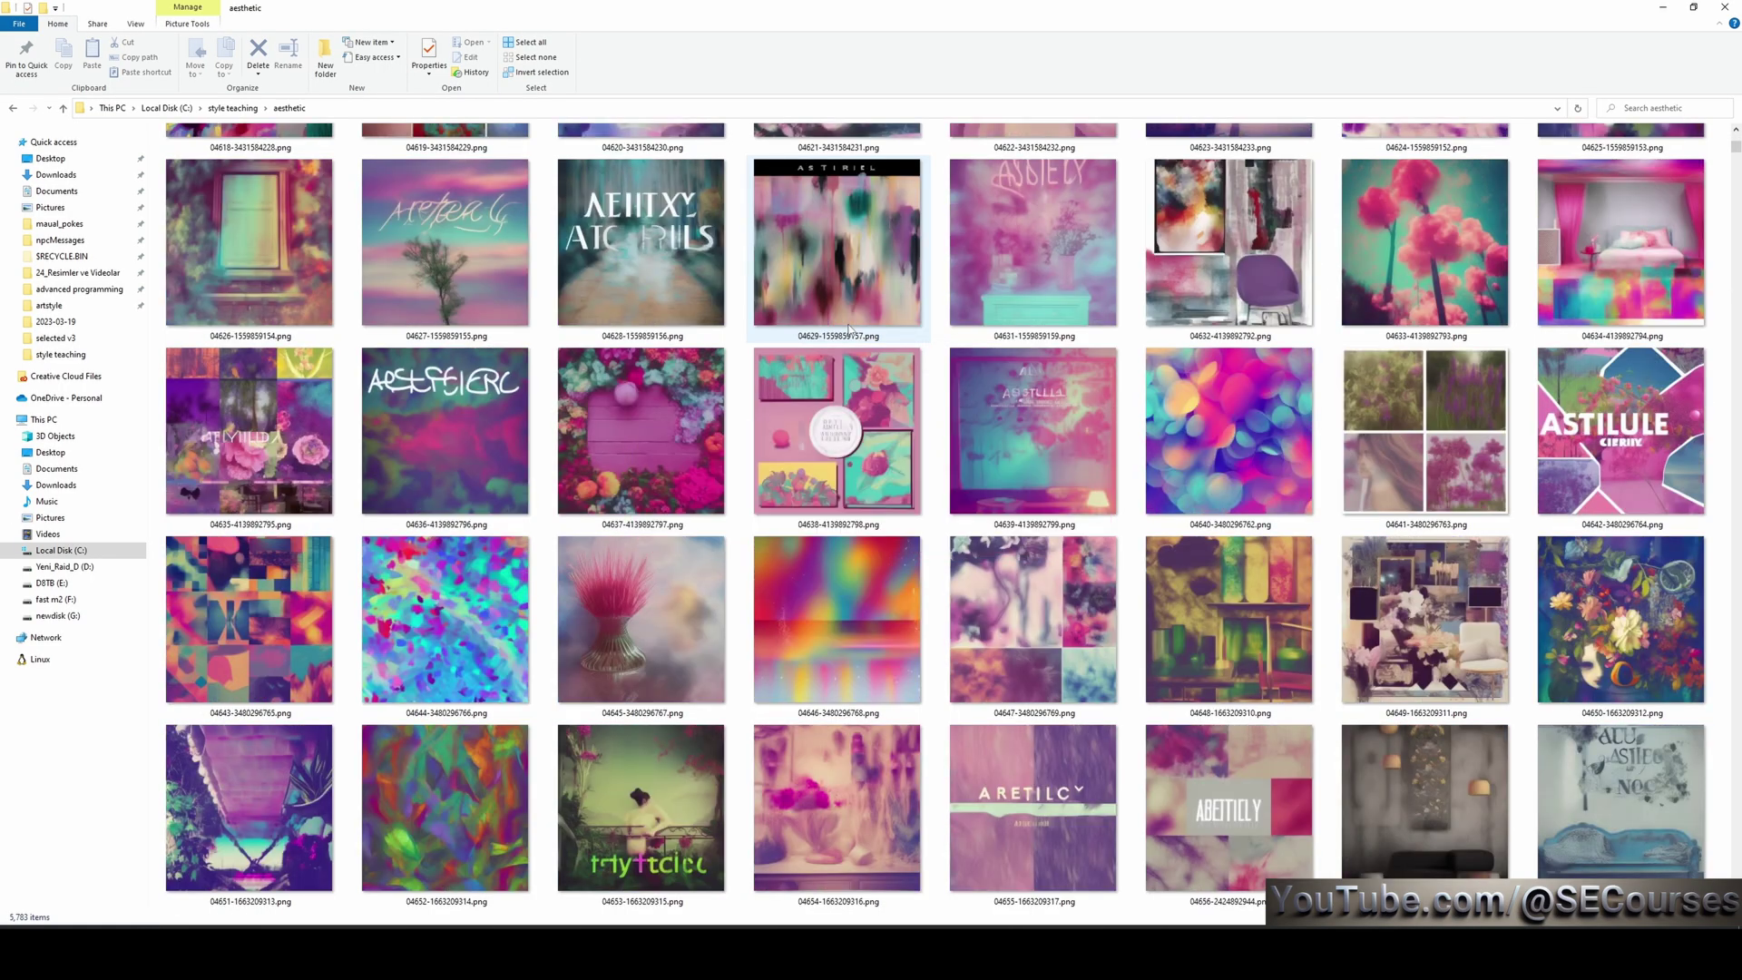
{"action": "scroll", "coordinate": [850, 330], "scroll_direction": "down", "scroll_amount": 5}
{"action": "scroll", "coordinate": [850, 330], "scroll_direction": "down", "scroll_amount": 5}
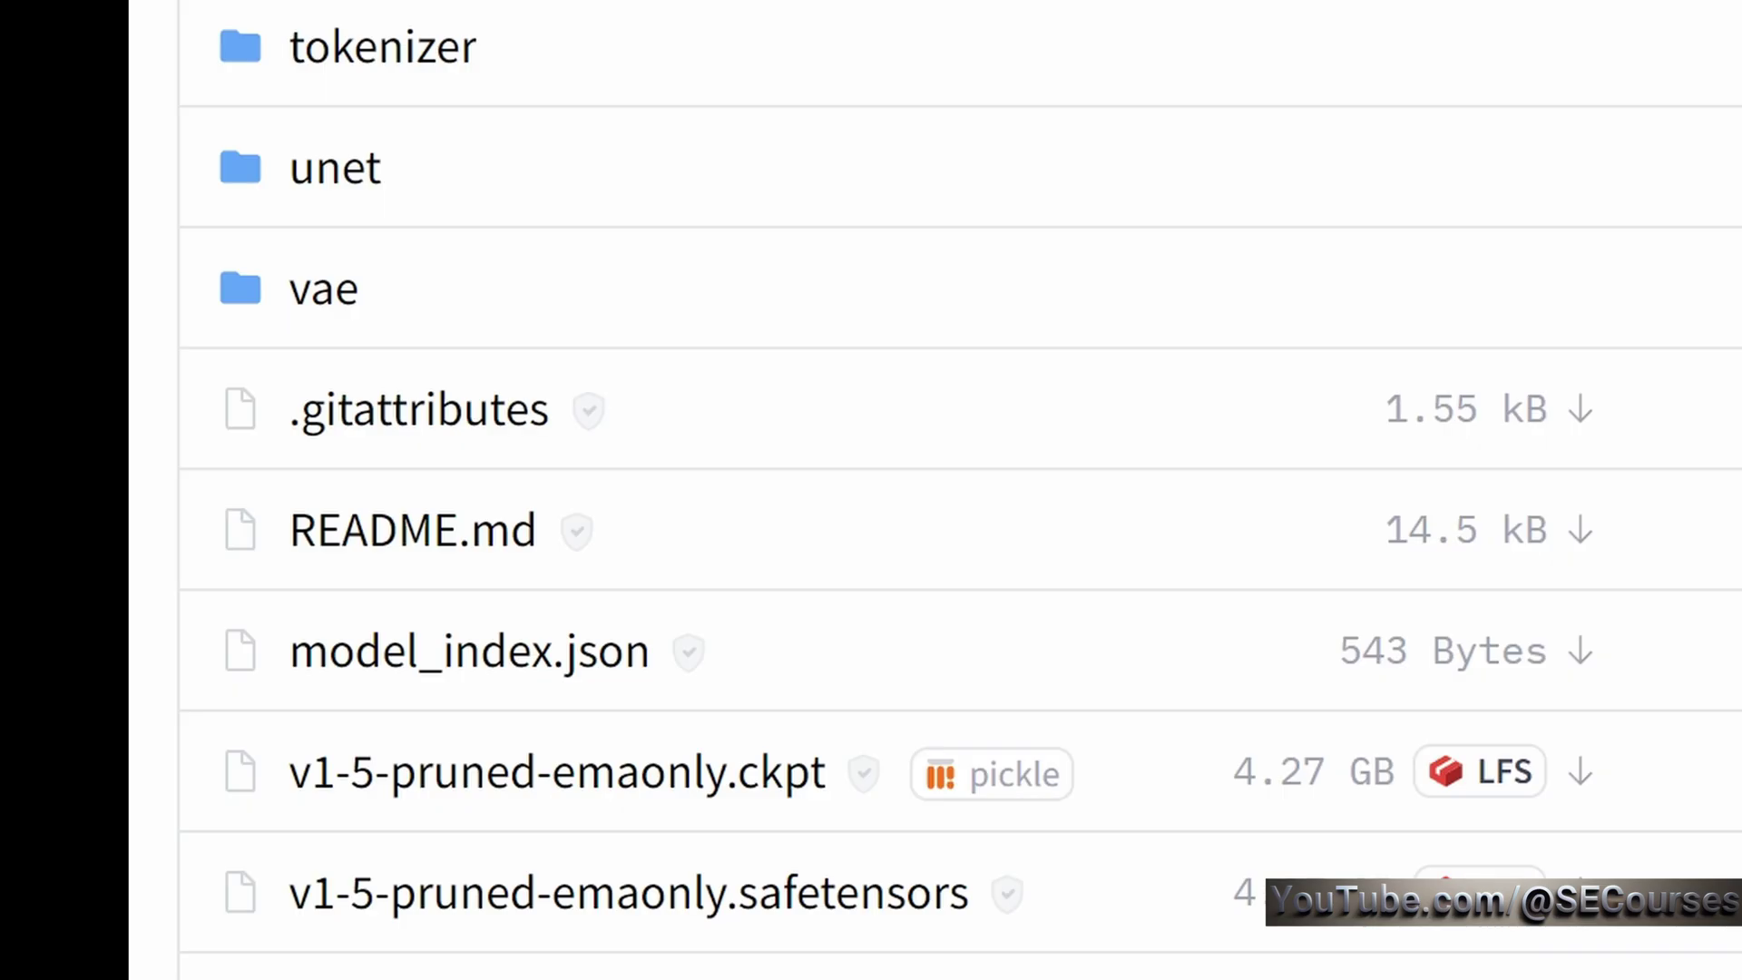
{"action": "scroll", "coordinate": [1458, 710], "scroll_direction": "down", "scroll_amount": 2}
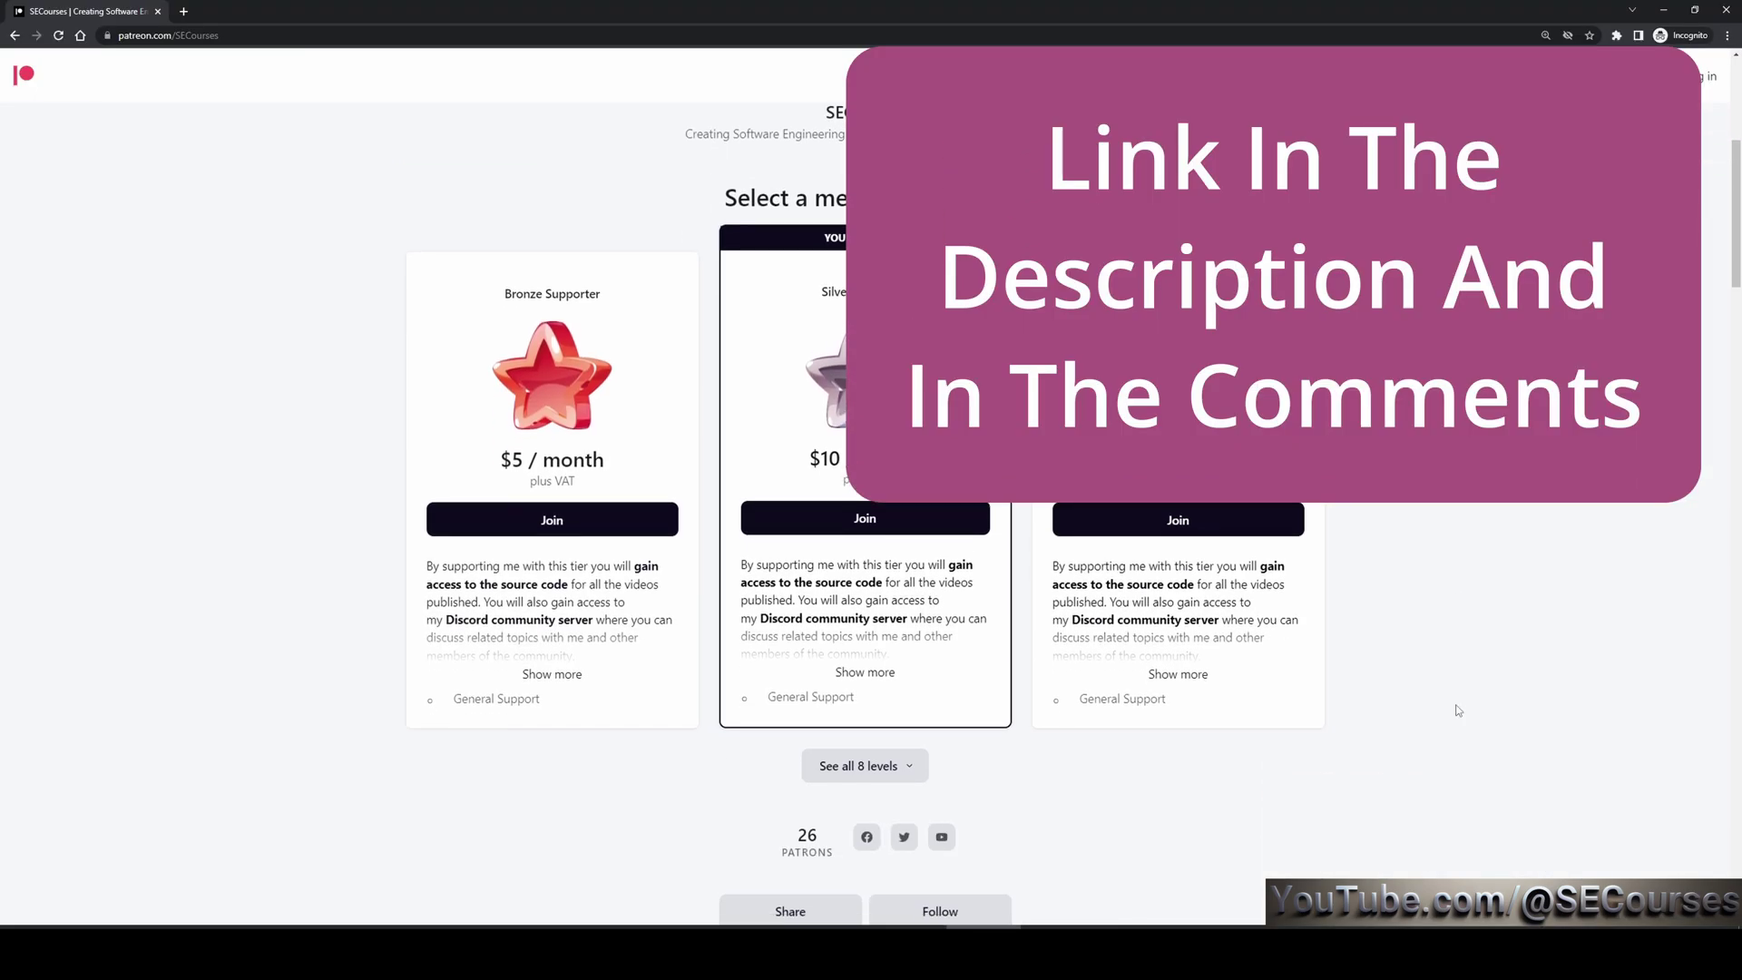
{"action": "scroll", "coordinate": [1458, 710], "scroll_direction": "down", "scroll_amount": 1}
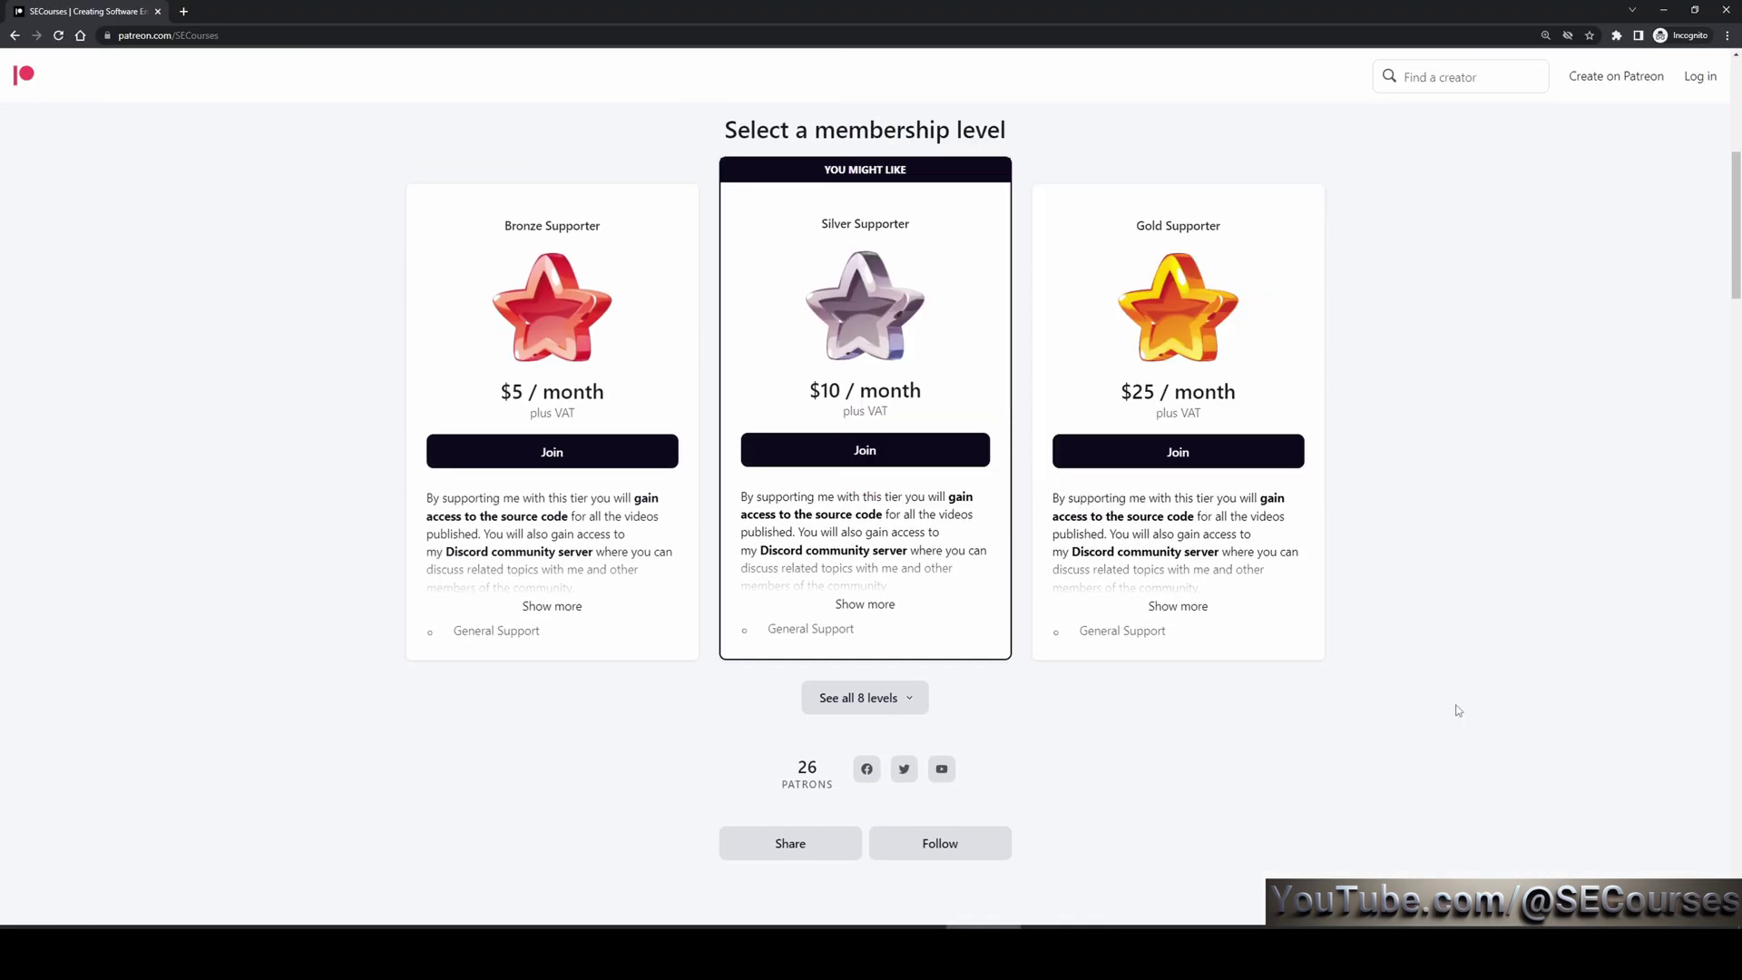
{"action": "scroll", "coordinate": [1458, 710], "scroll_direction": "down", "scroll_amount": 3}
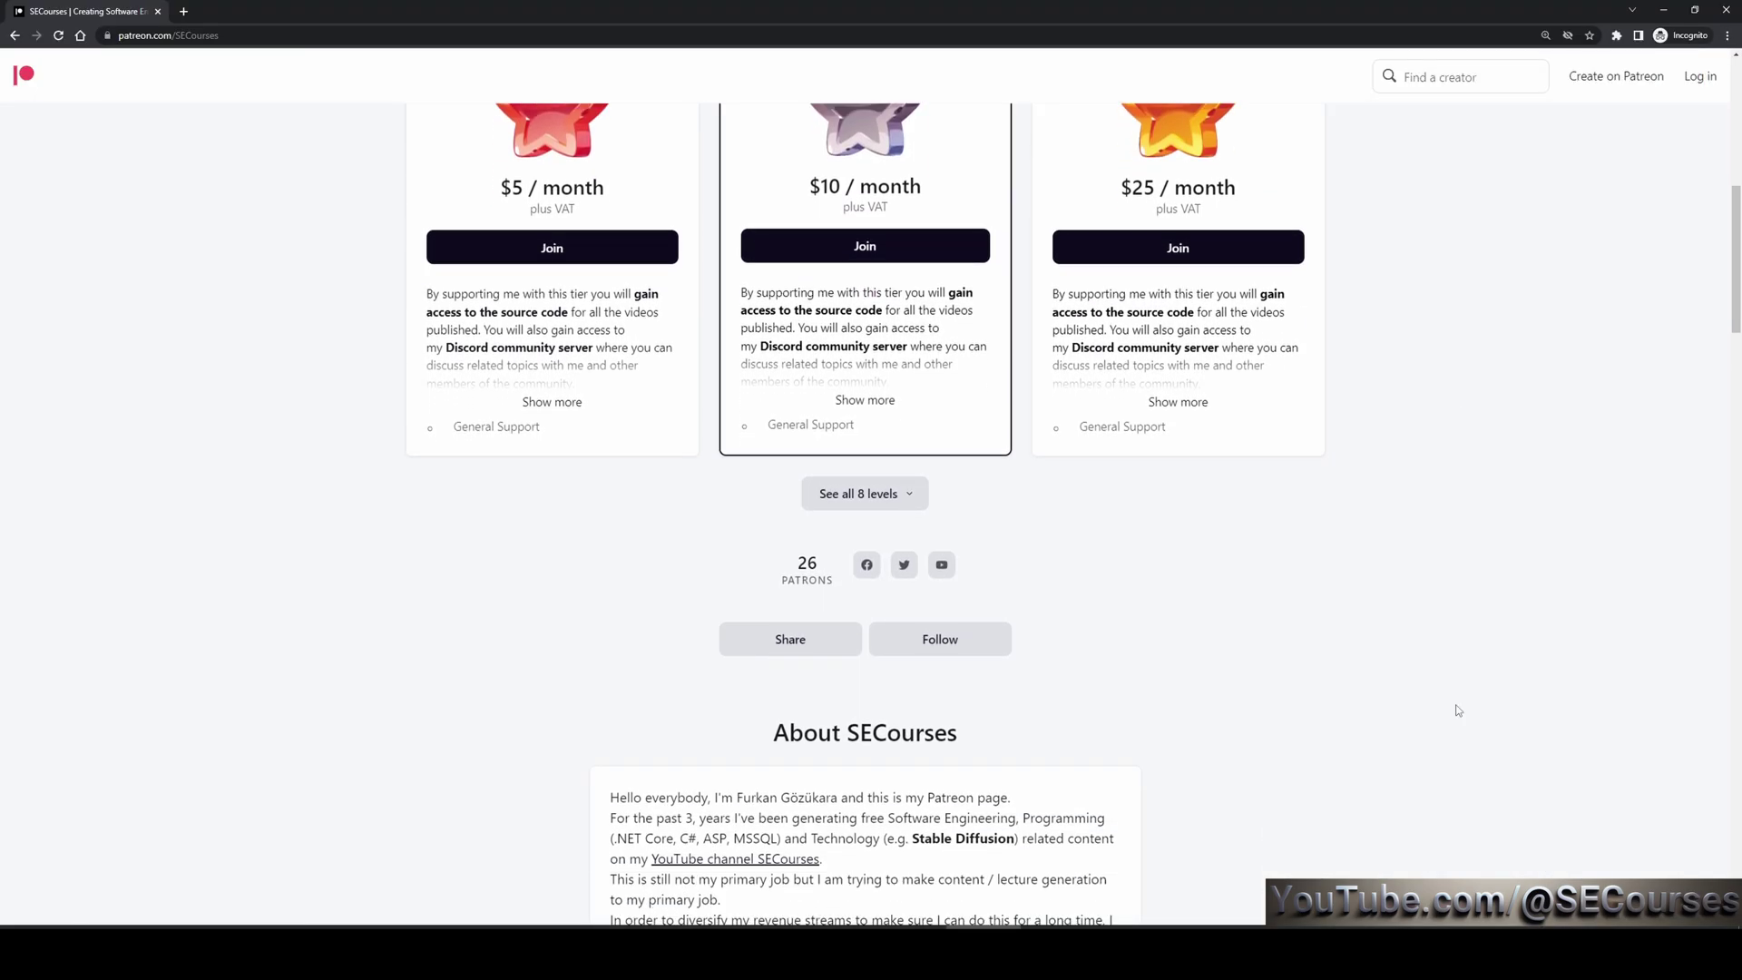
{"action": "scroll", "coordinate": [1458, 710], "scroll_direction": "down", "scroll_amount": 1}
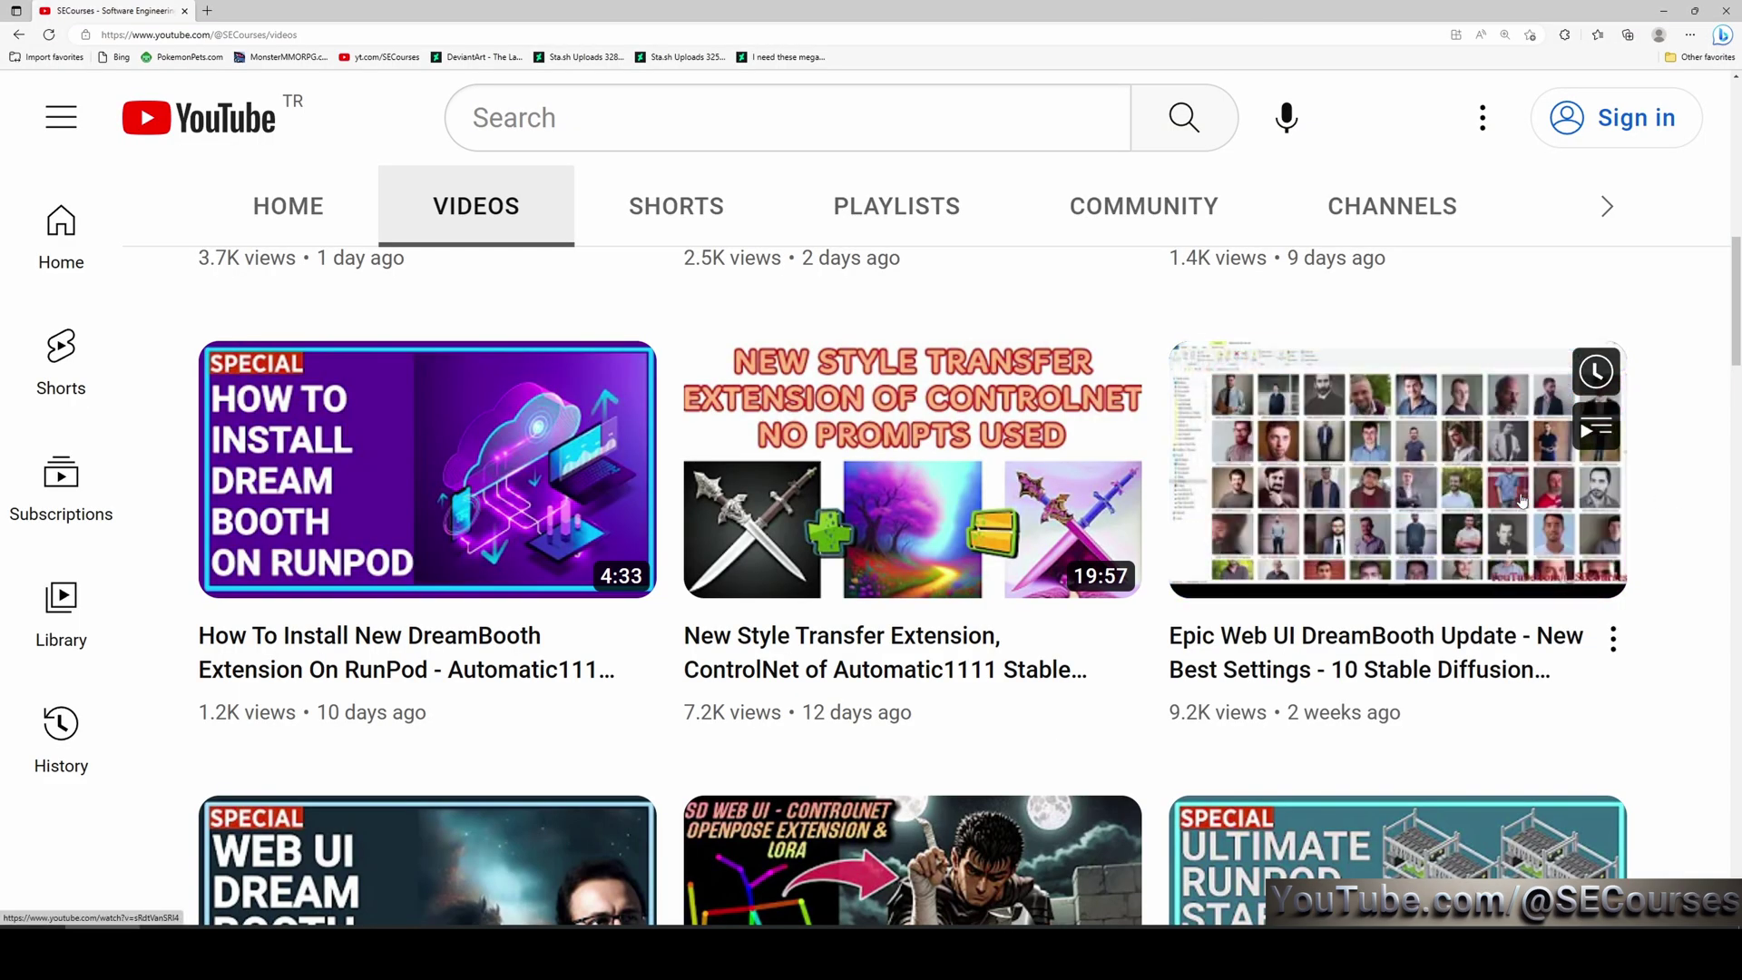
{"action": "scroll", "coordinate": [1576, 544], "scroll_direction": "down", "scroll_amount": 4}
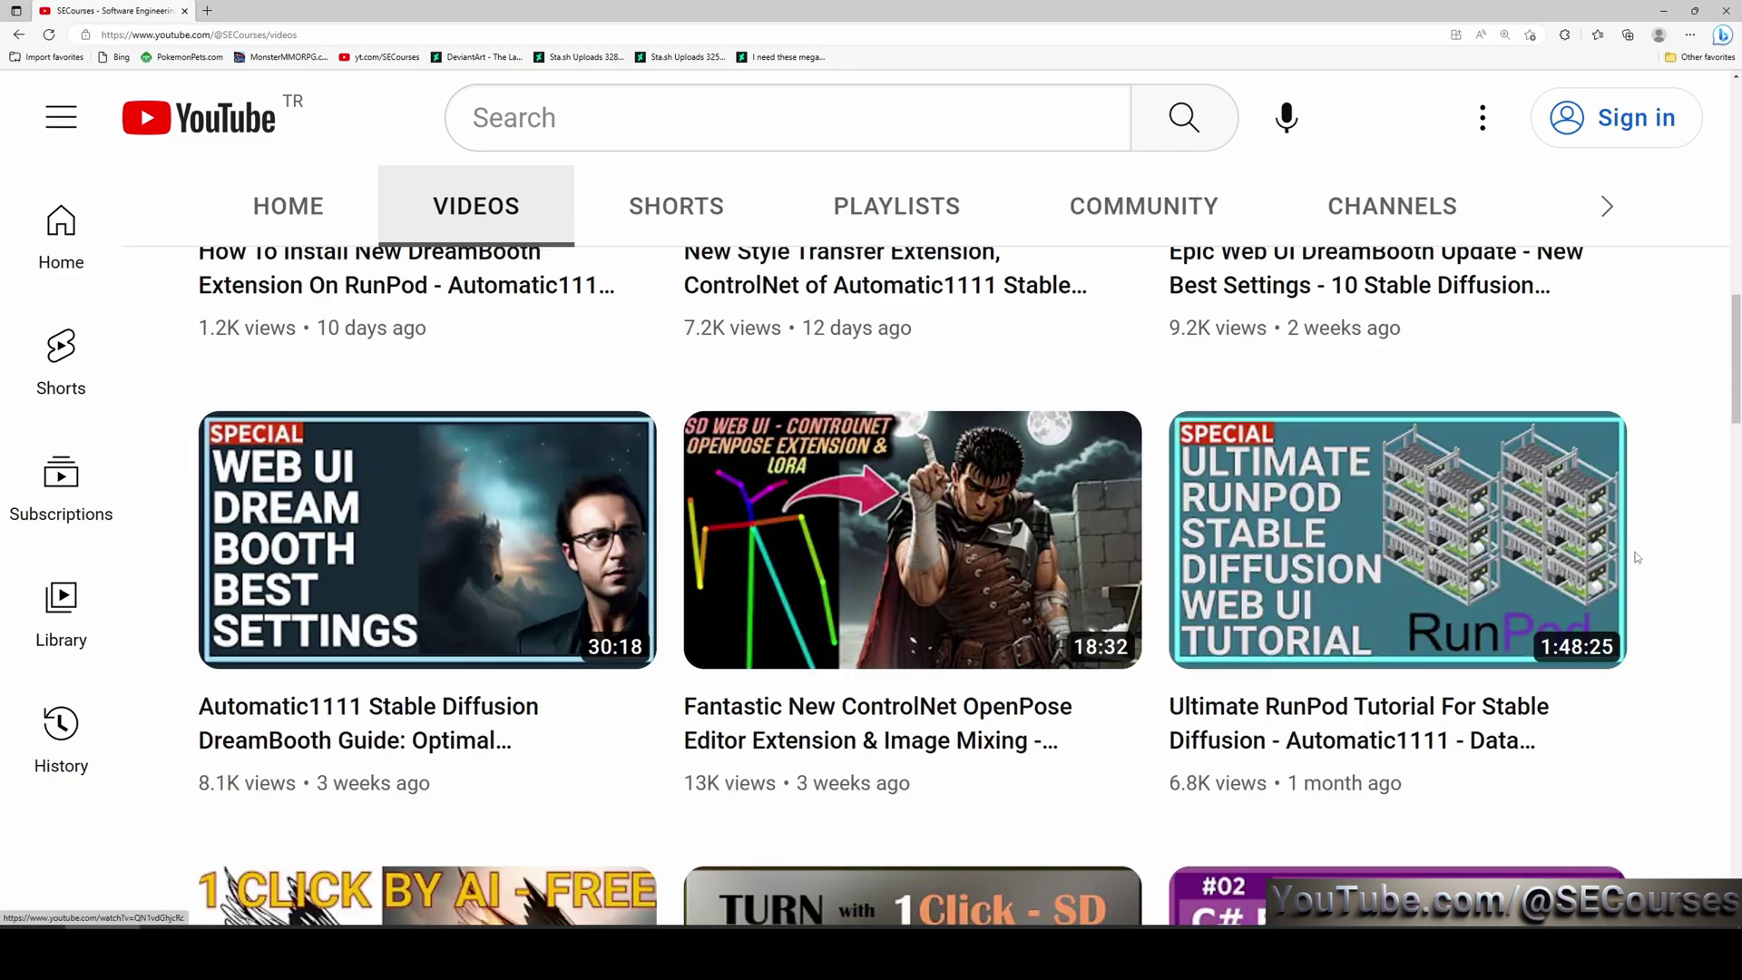
{"action": "mouse_move", "coordinate": [1597, 557]}
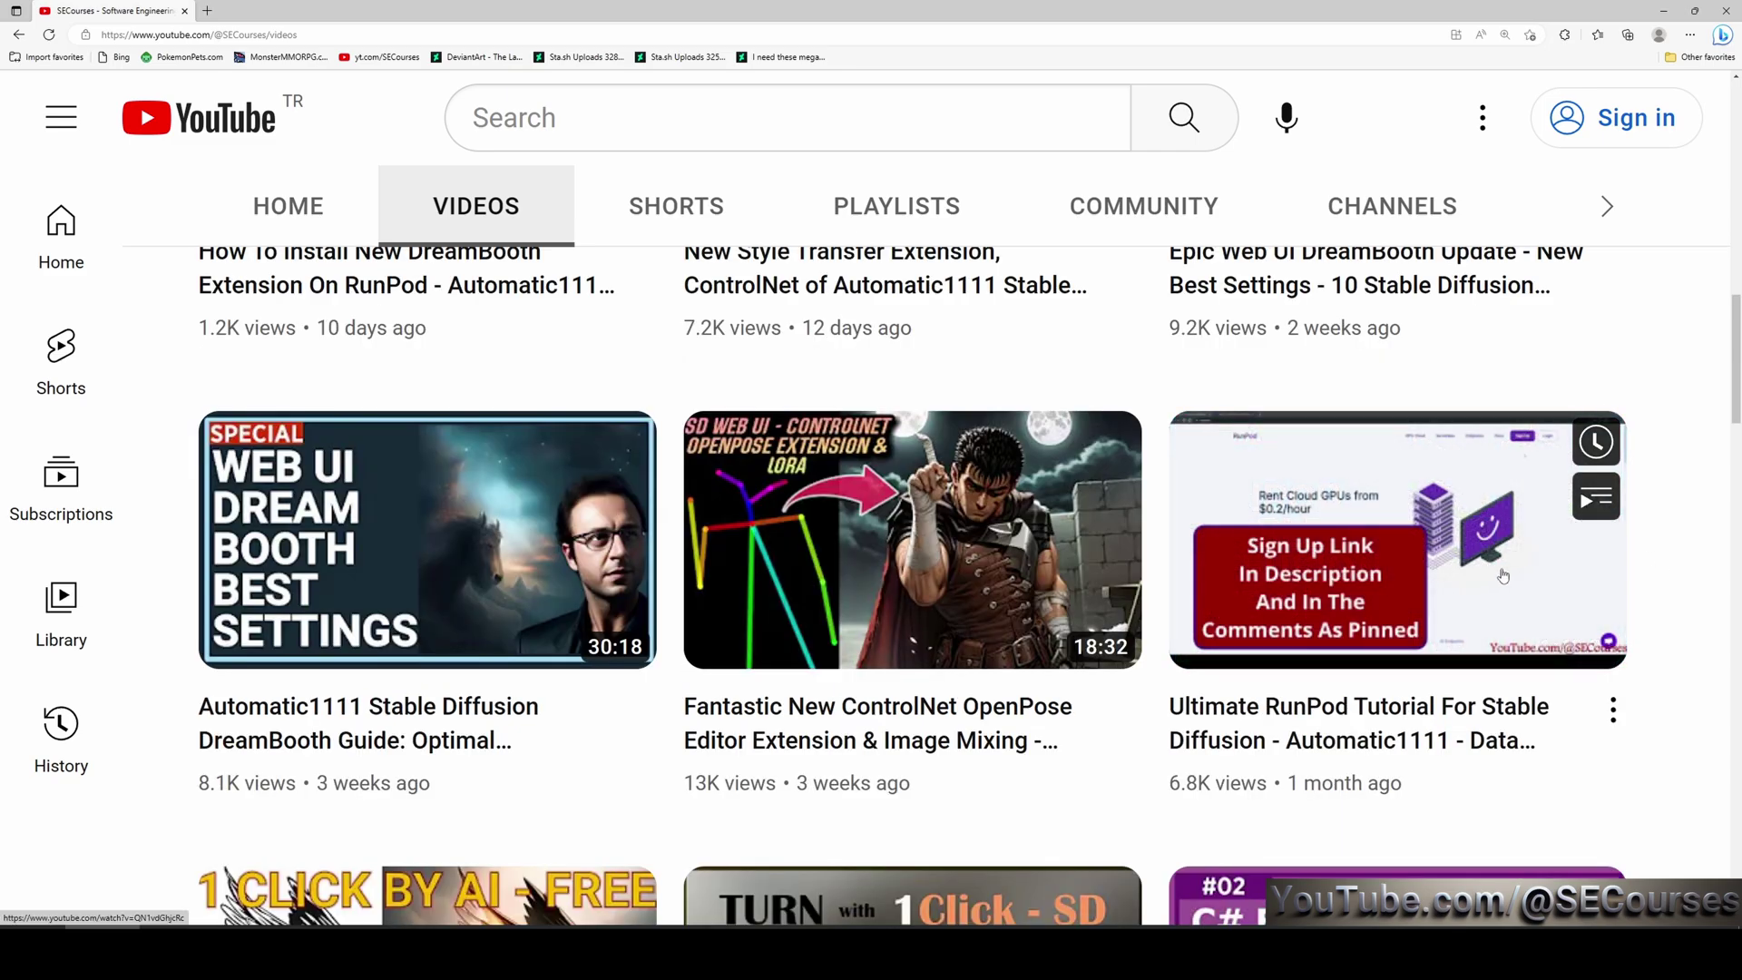
{"action": "mouse_move", "coordinate": [1488, 573]}
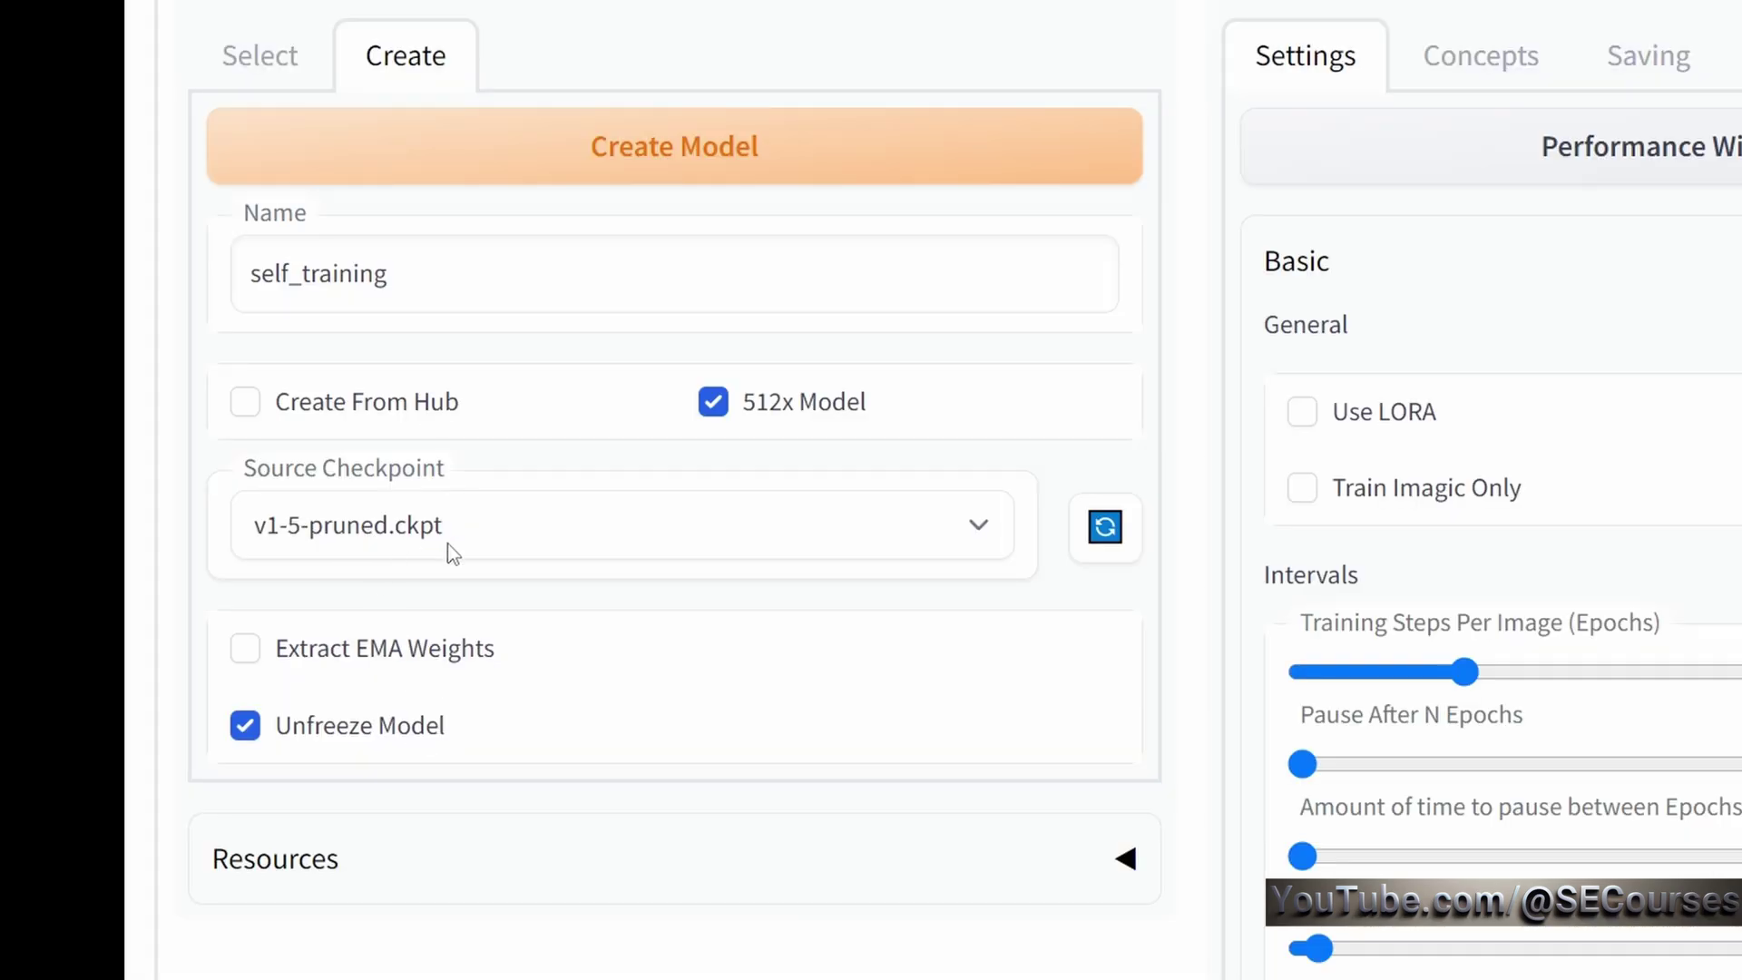
- Scroll through the Dreambooth Settings to check the 1e-7 learning rate
{"action": "scroll", "coordinate": [964, 492], "scroll_direction": "down", "scroll_amount": 2}
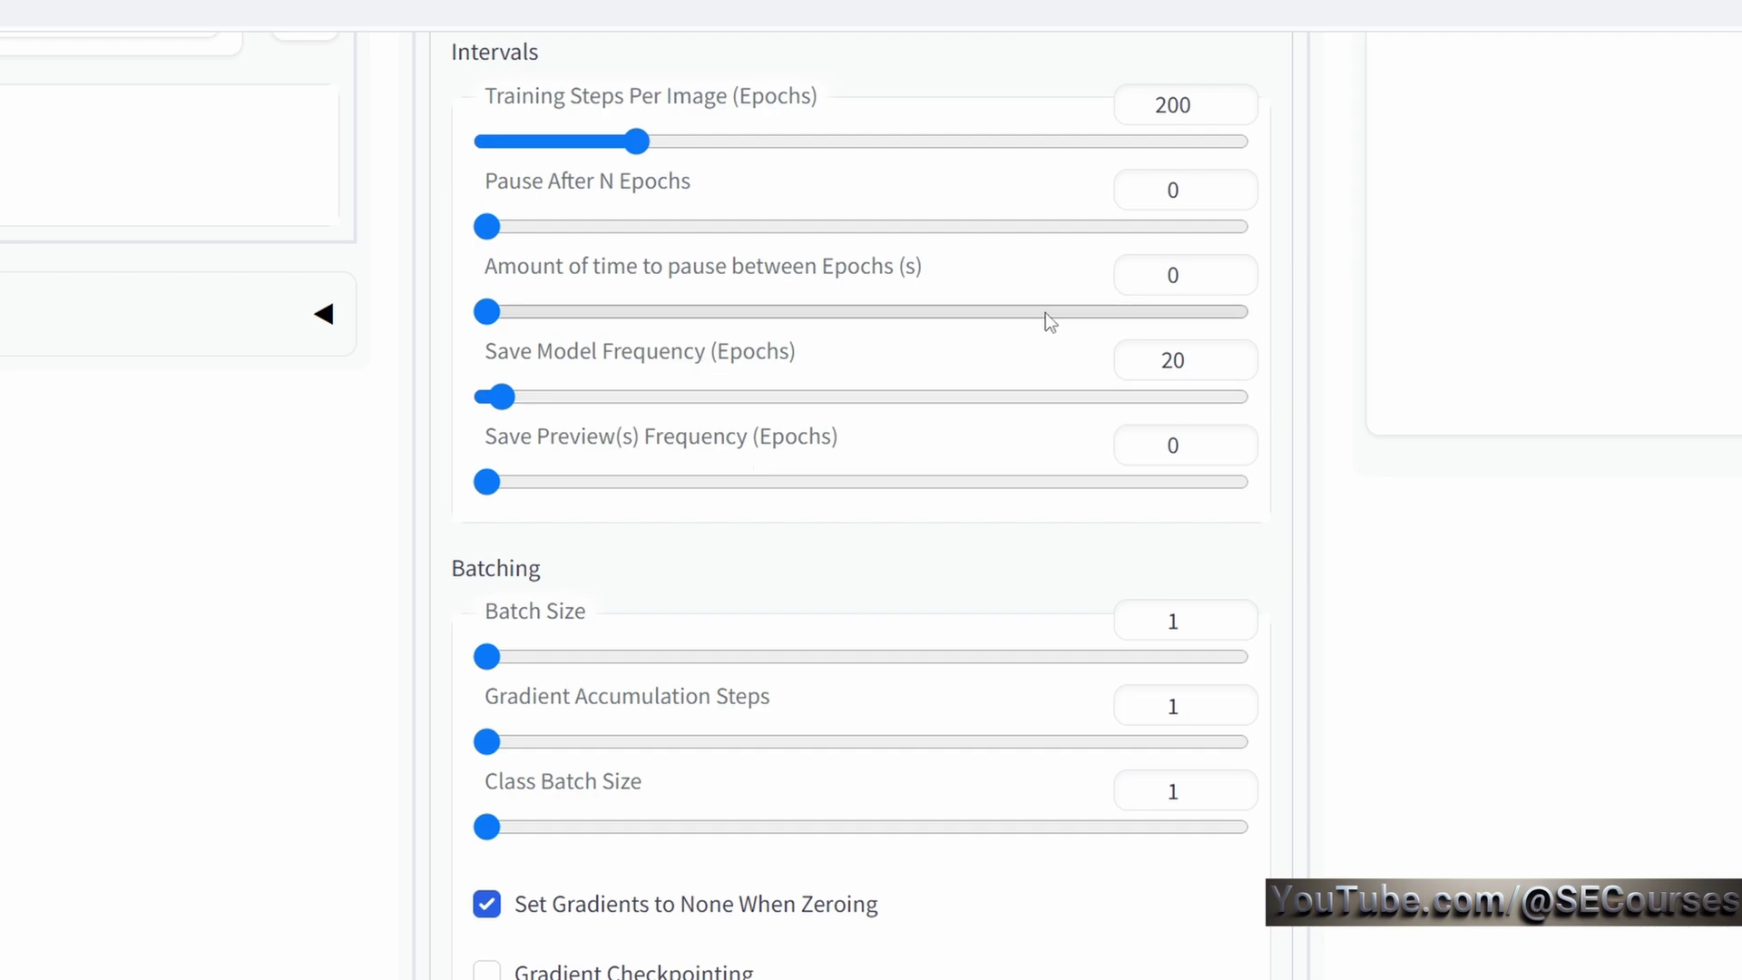
{"action": "scroll", "coordinate": [856, 599], "scroll_direction": "down", "scroll_amount": 1}
{"action": "scroll", "coordinate": [857, 599], "scroll_direction": "down", "scroll_amount": 5}
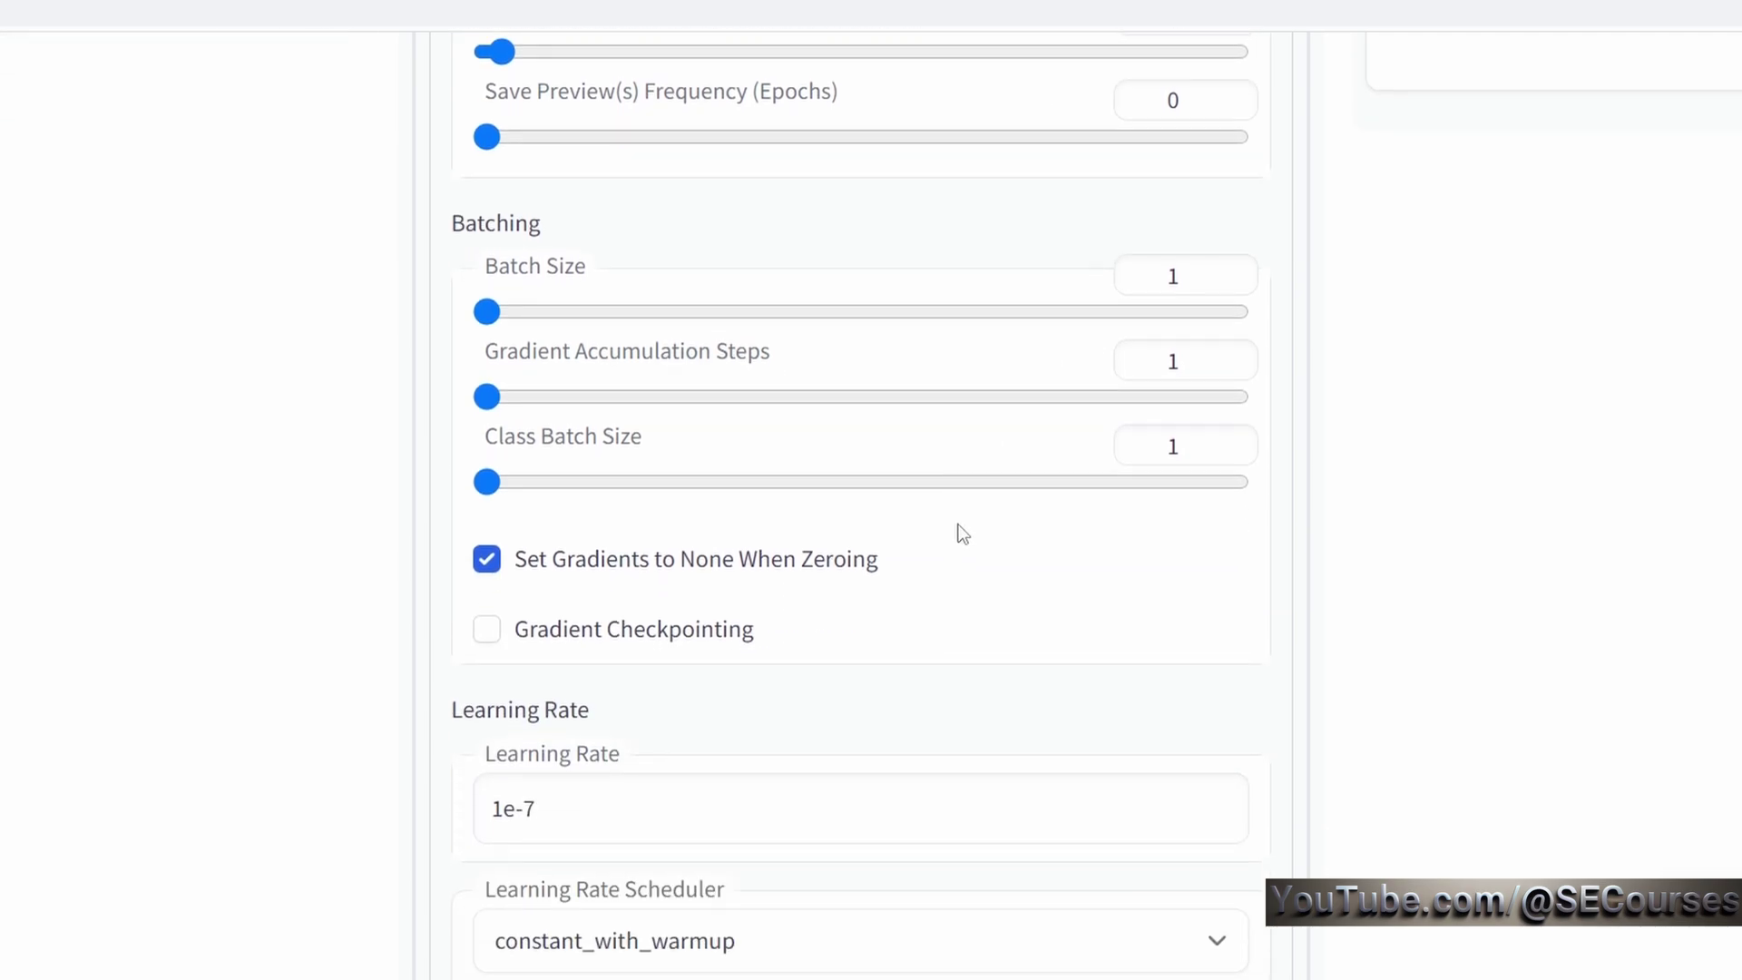
{"action": "scroll", "coordinate": [1170, 395], "scroll_direction": "down", "scroll_amount": 4}
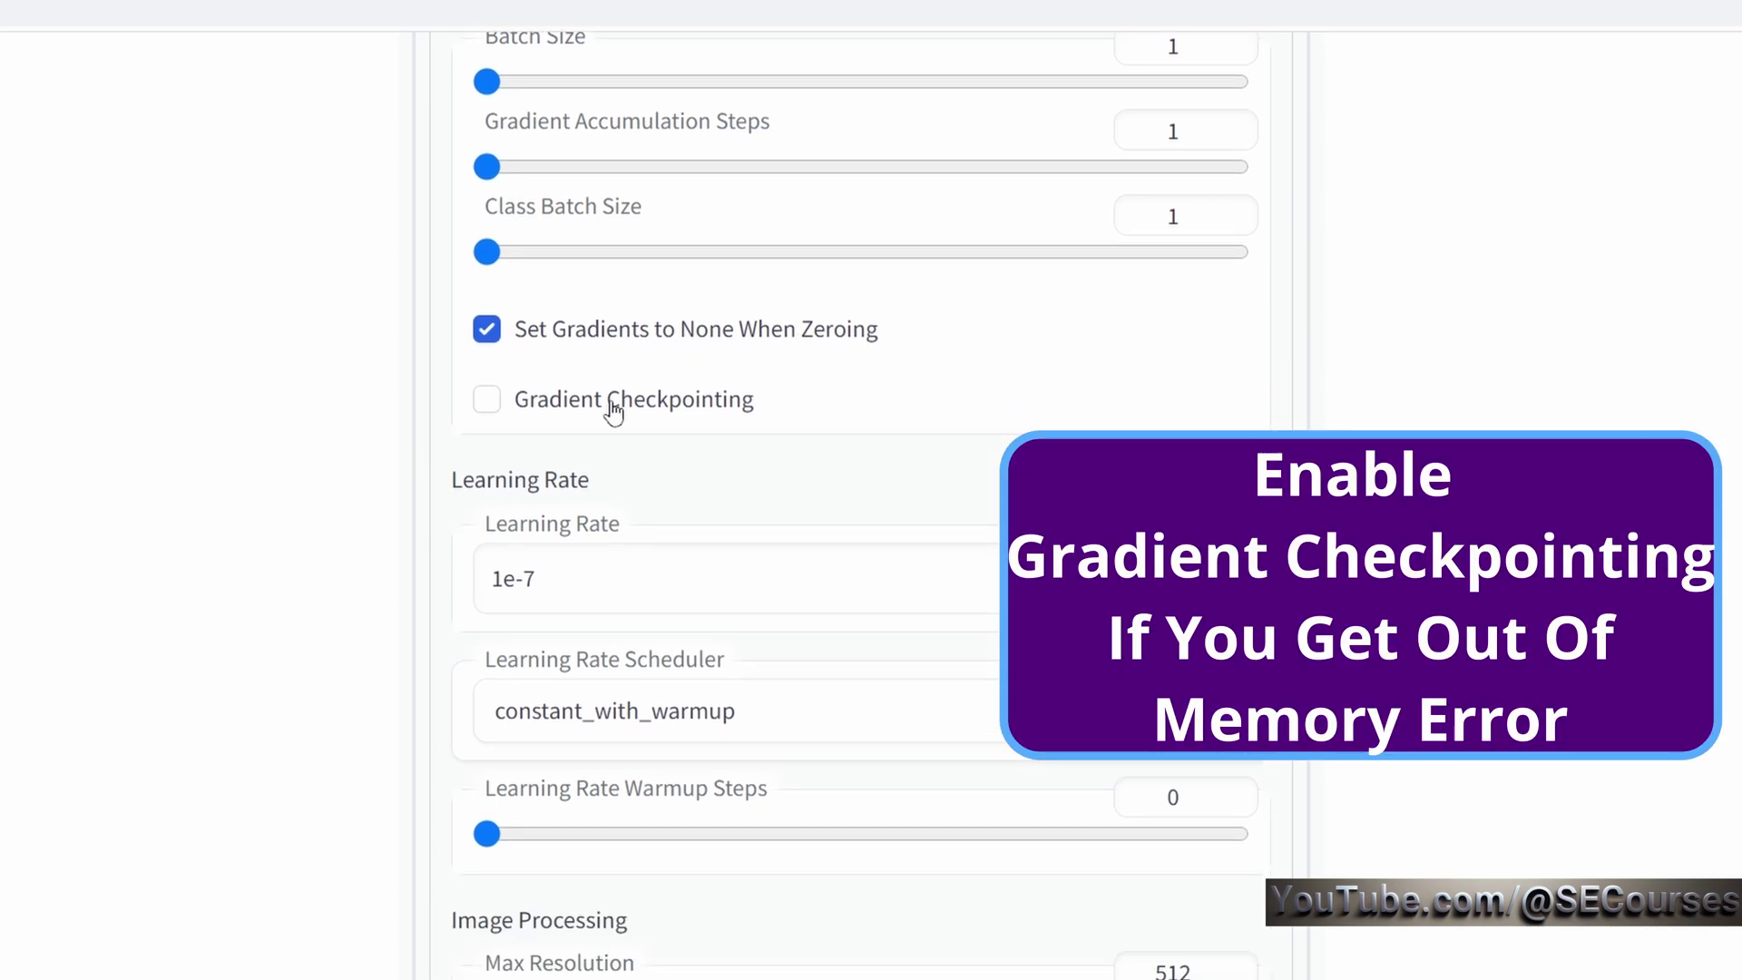
{"action": "scroll", "coordinate": [190, 572], "scroll_direction": "down", "scroll_amount": 2}
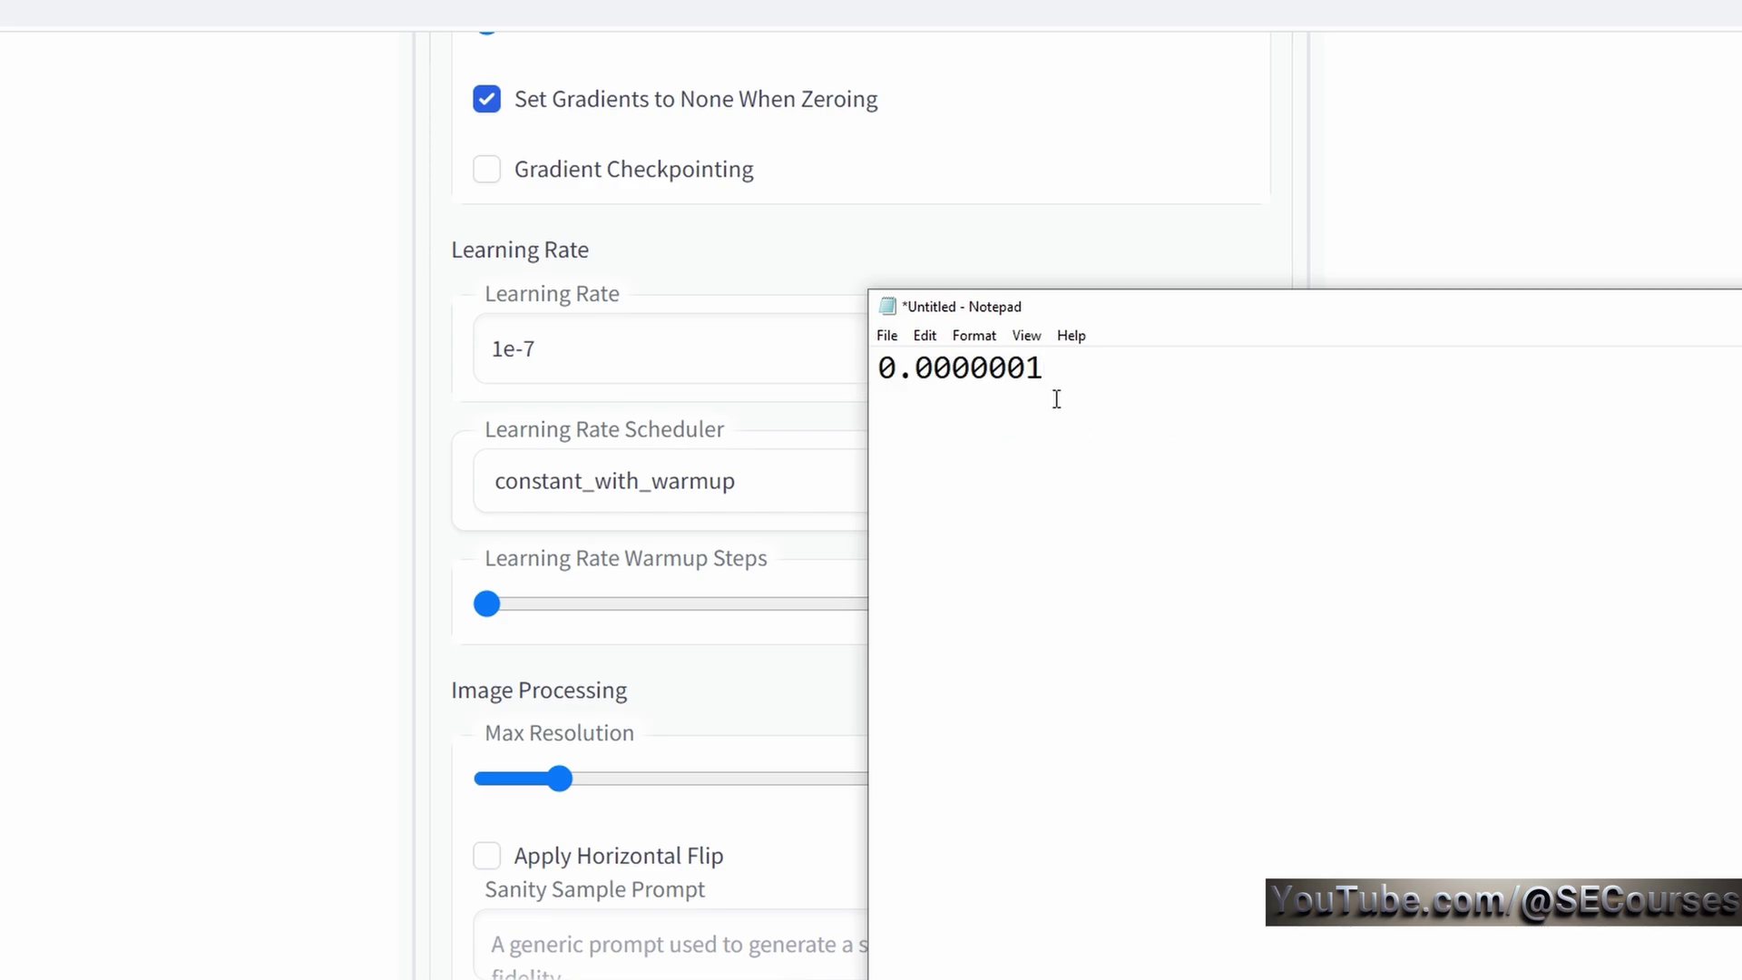
{"action": "left_click", "coordinate": [798, 513]}
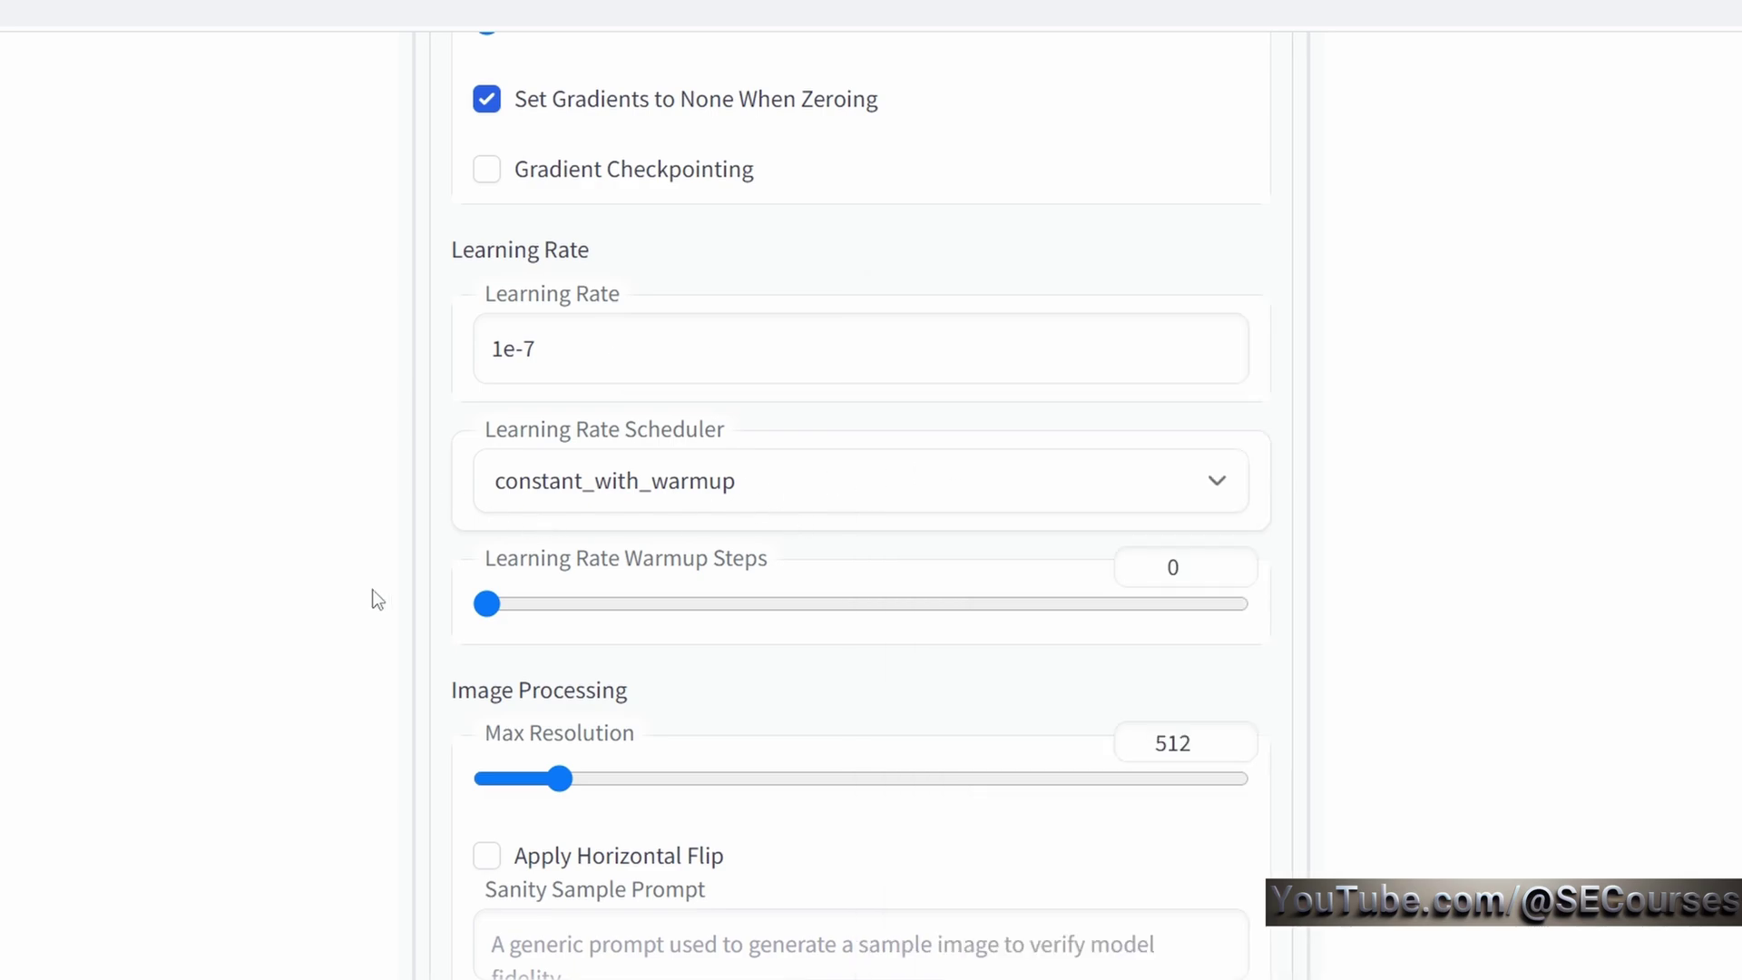
{"action": "scroll", "coordinate": [634, 417], "scroll_direction": "down", "scroll_amount": 2}
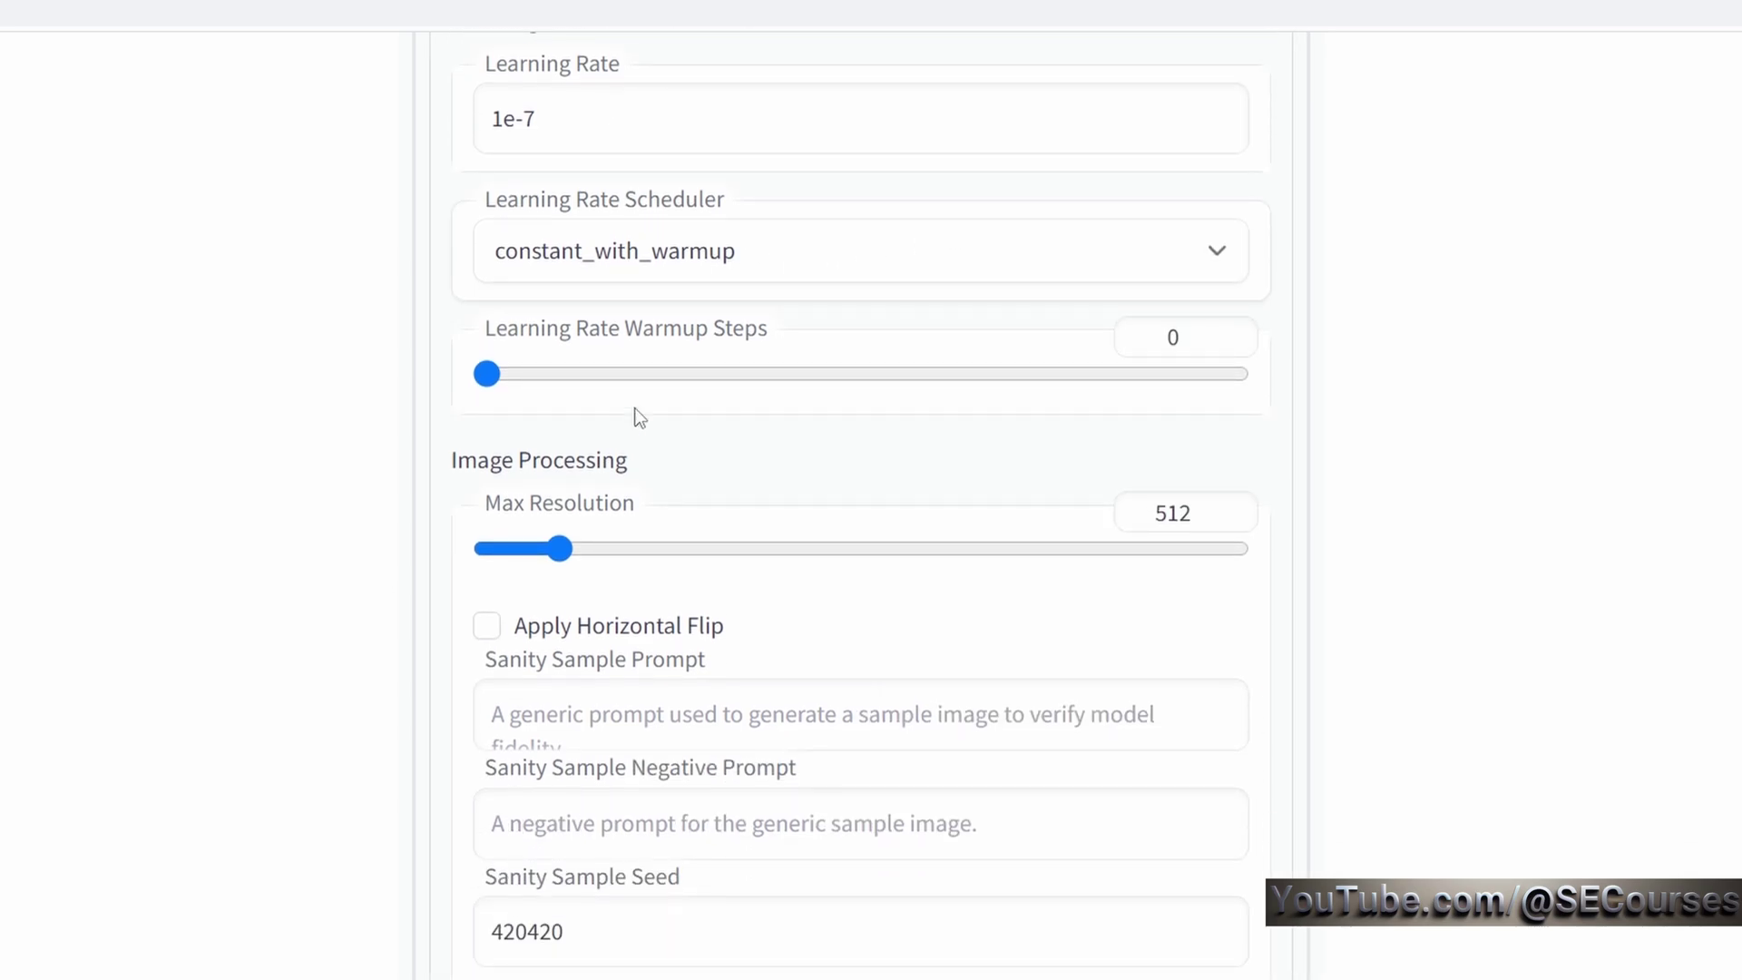
- Change Max Resolution to 1024, then set it back to 512
{"action": "left_click", "coordinate": [1176, 513]}
{"action": "double_click", "coordinate": [1177, 514]}
{"action": "type", "text": "1024"}
{"action": "key", "text": "BackSpace"}
{"action": "key", "text": "BackSpace"}
{"action": "key", "text": "BackSpace"}
{"action": "key", "text": "BackSpace"}
{"action": "type", "text": "512"}
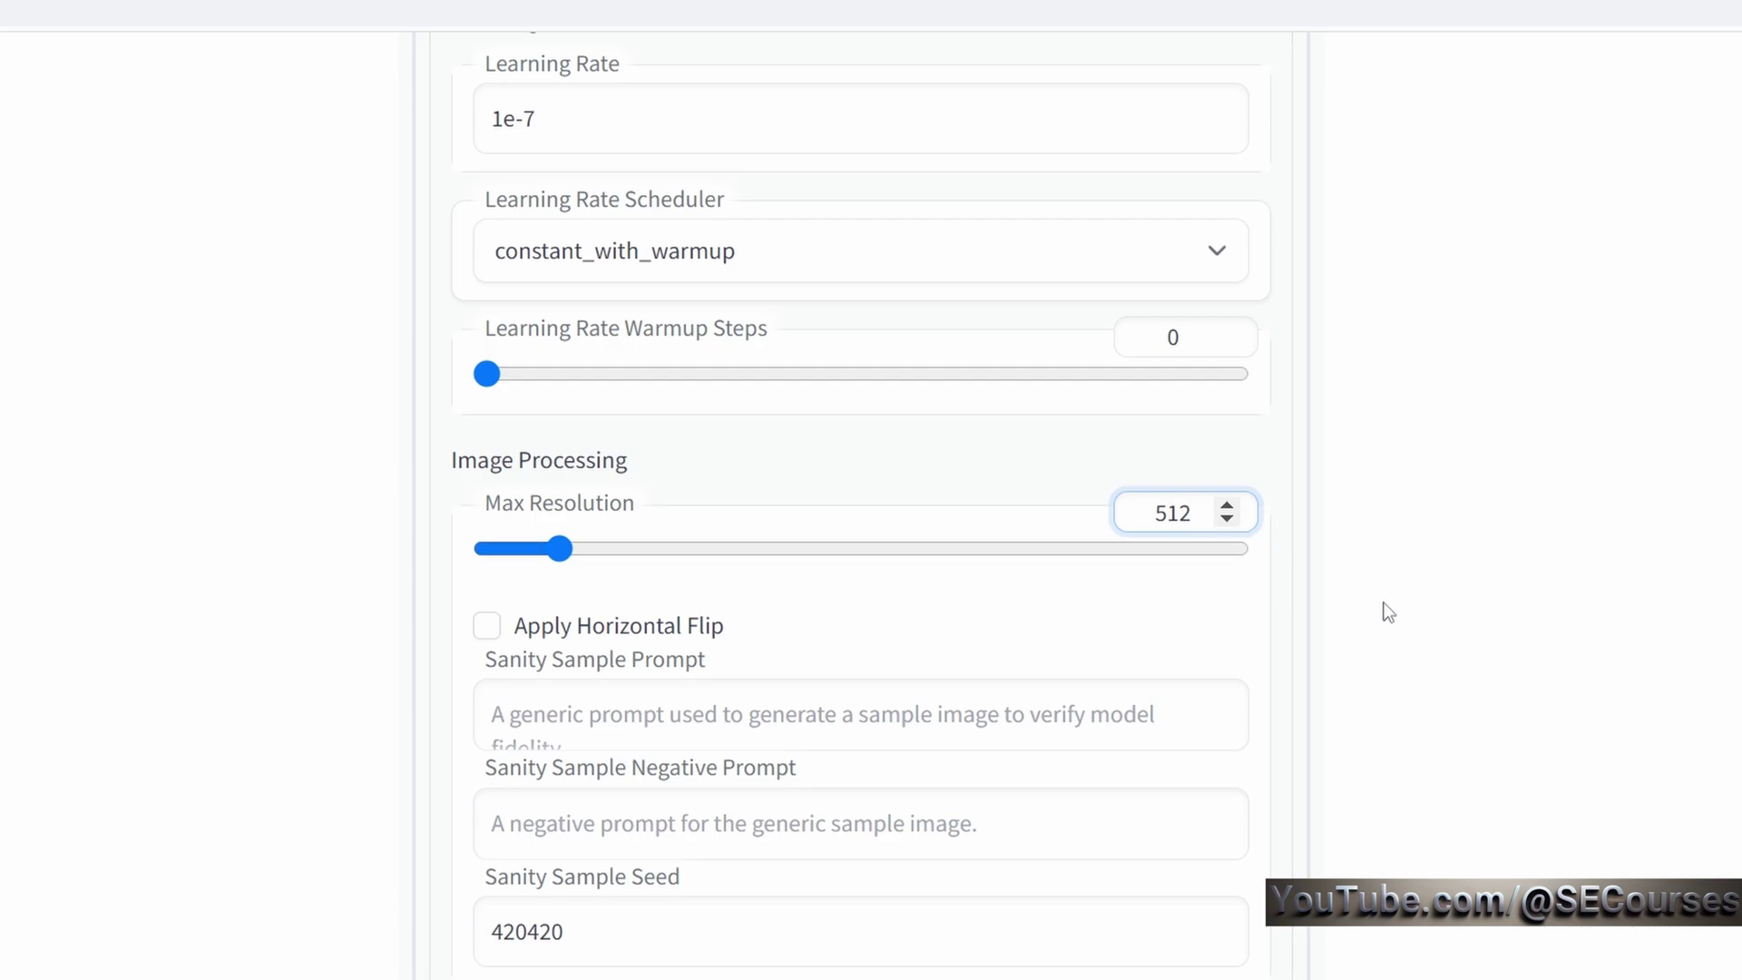
{"action": "scroll", "coordinate": [626, 422], "scroll_direction": "down", "scroll_amount": 3}
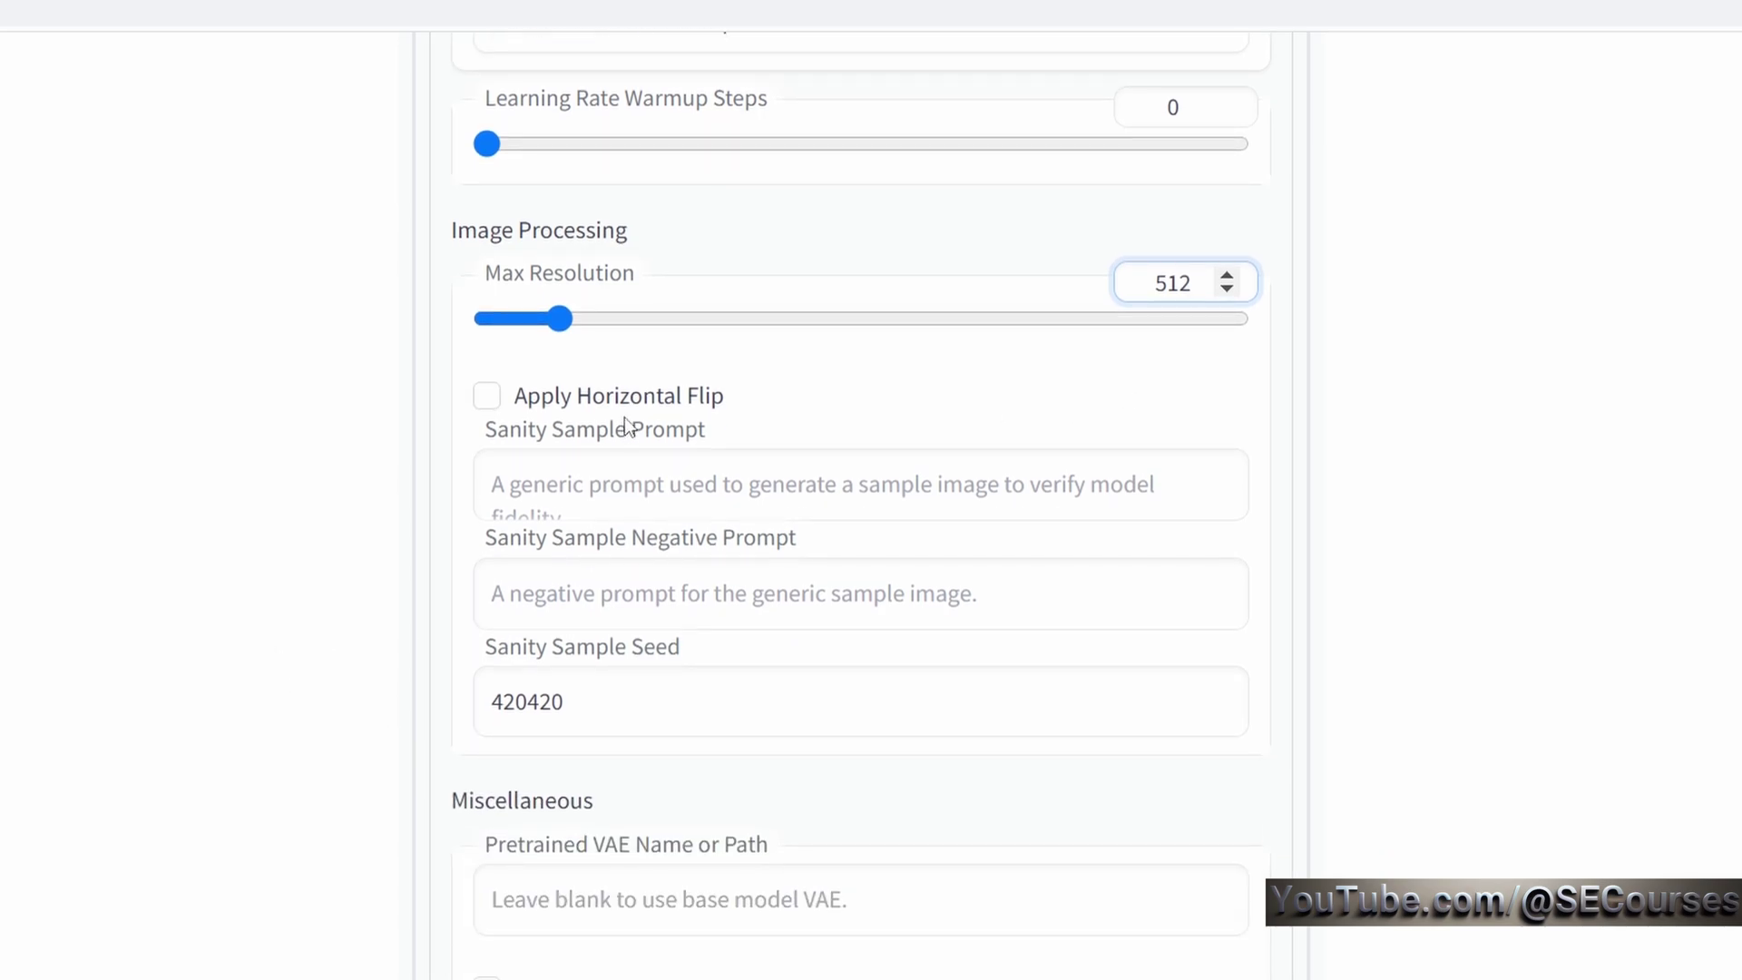
{"action": "scroll", "coordinate": [781, 187], "scroll_direction": "down", "scroll_amount": 3}
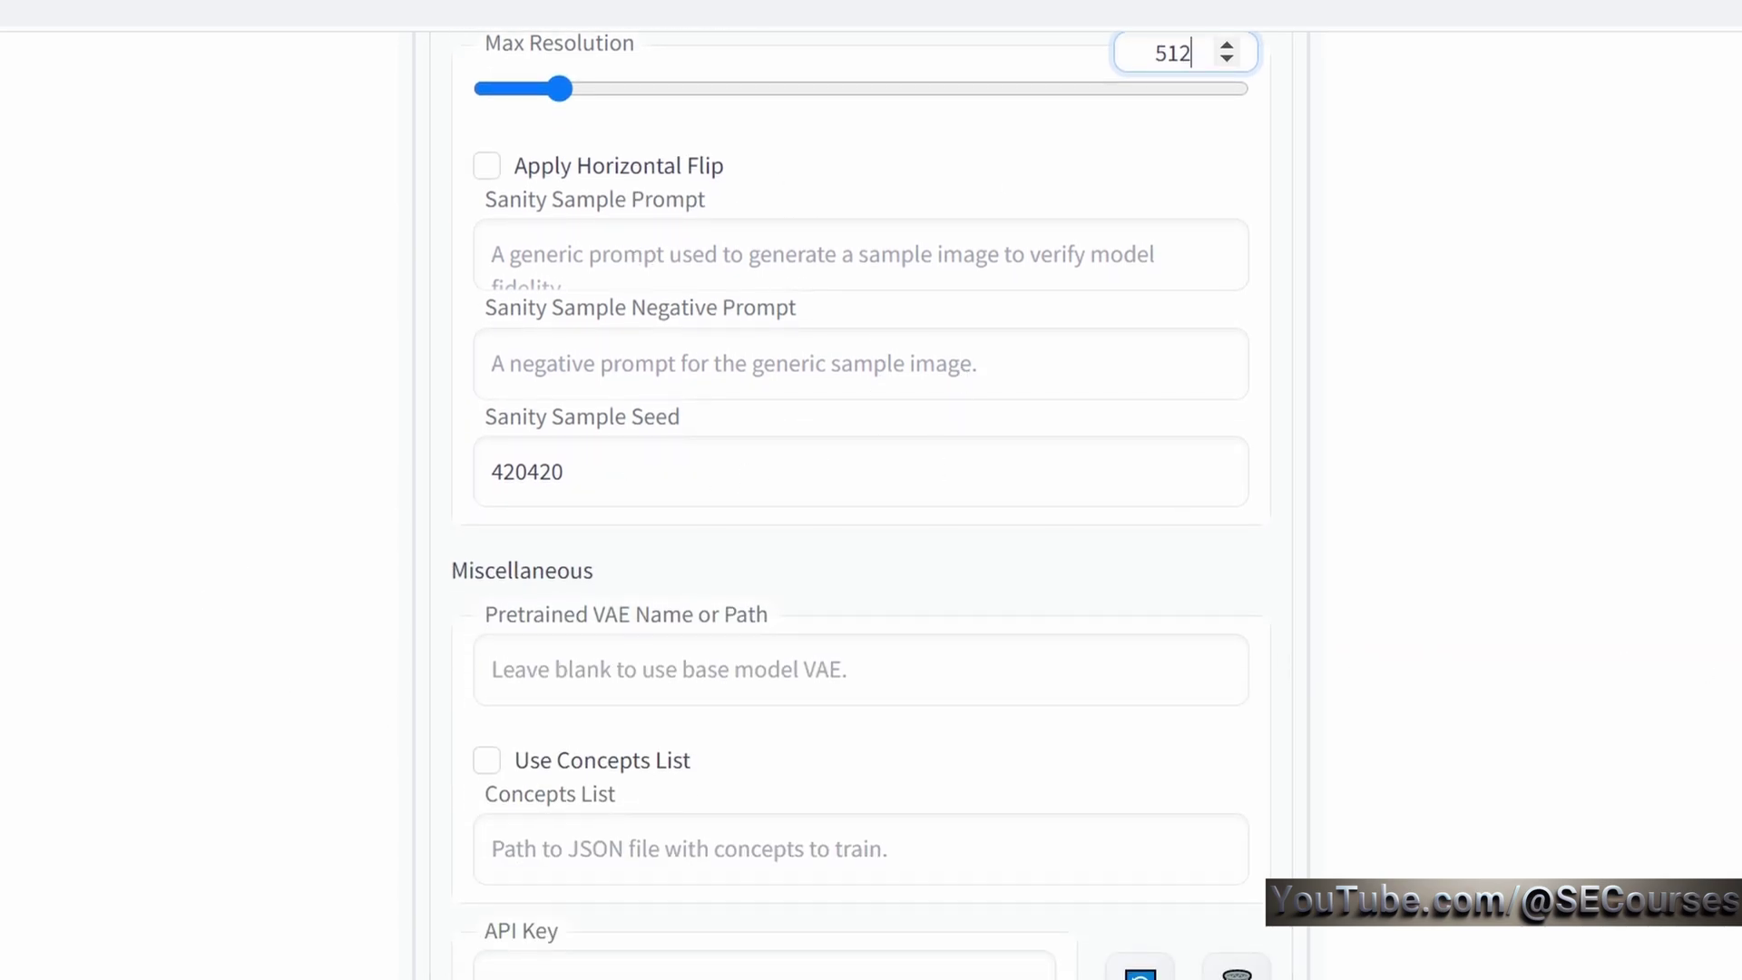
- Scroll to the Advanced section and keep Memory Attention at default
{"action": "scroll", "coordinate": [1352, 662], "scroll_direction": "down", "scroll_amount": 2}
{"action": "scroll", "coordinate": [454, 454], "scroll_direction": "down", "scroll_amount": 9}
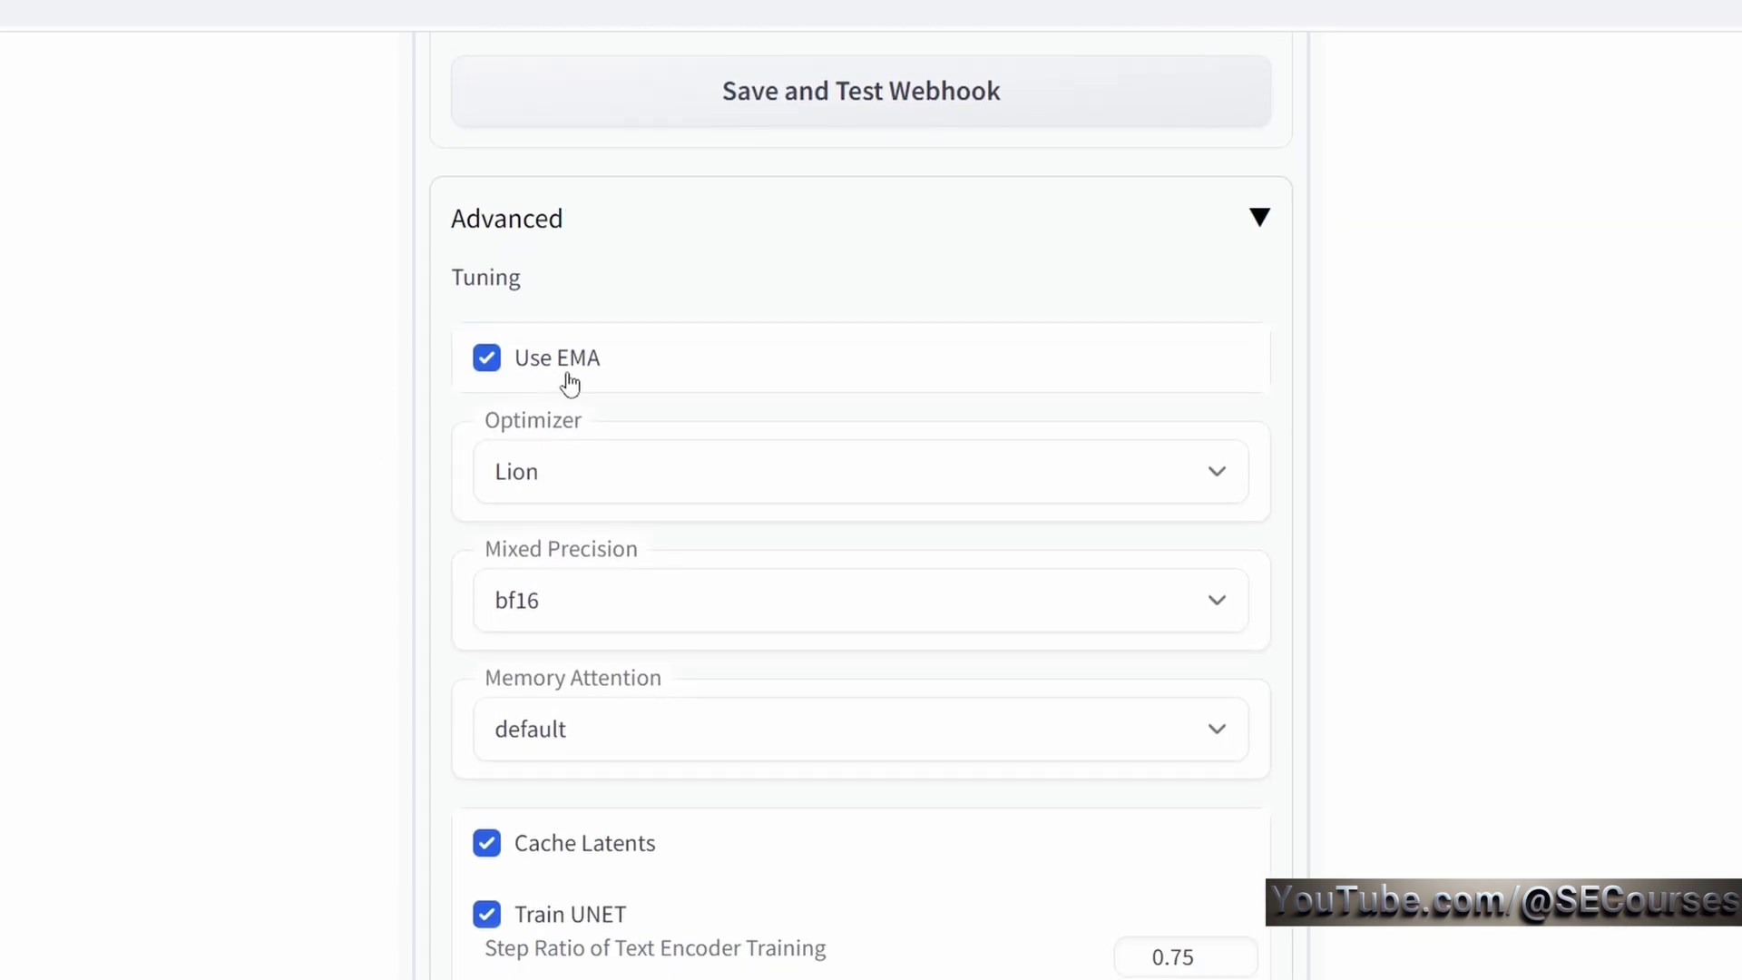
{"action": "mouse_move", "coordinate": [576, 380]}
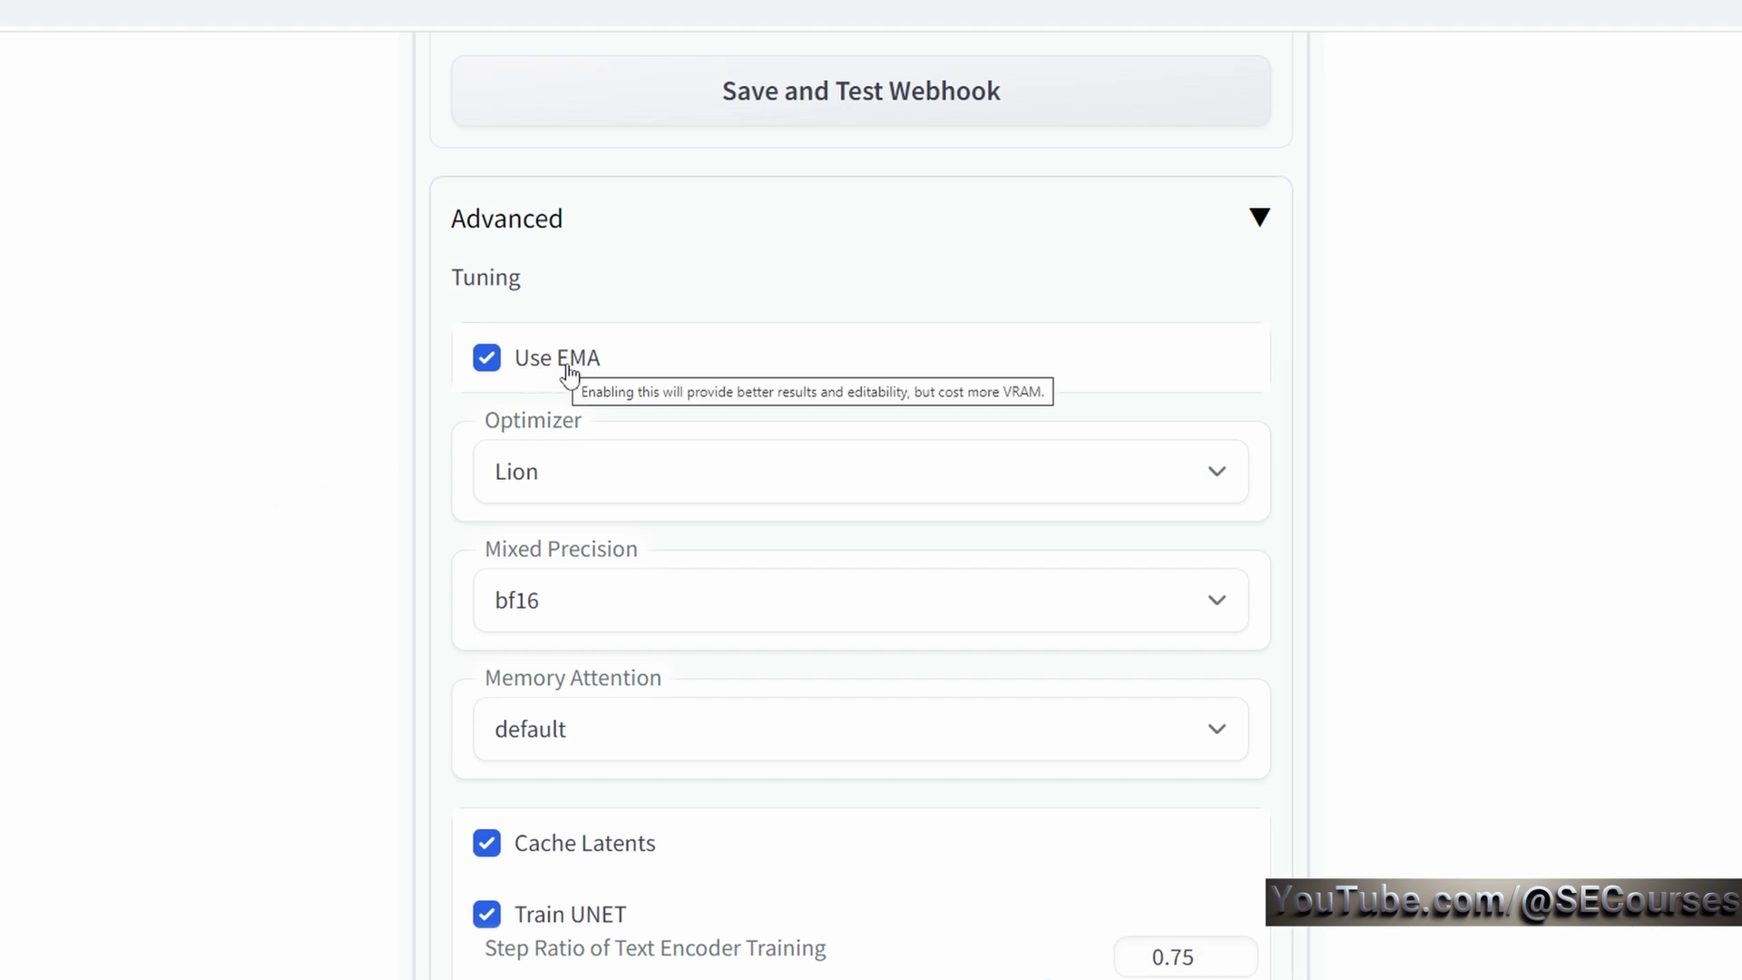
{"action": "scroll", "coordinate": [362, 525], "scroll_direction": "down", "scroll_amount": 3}
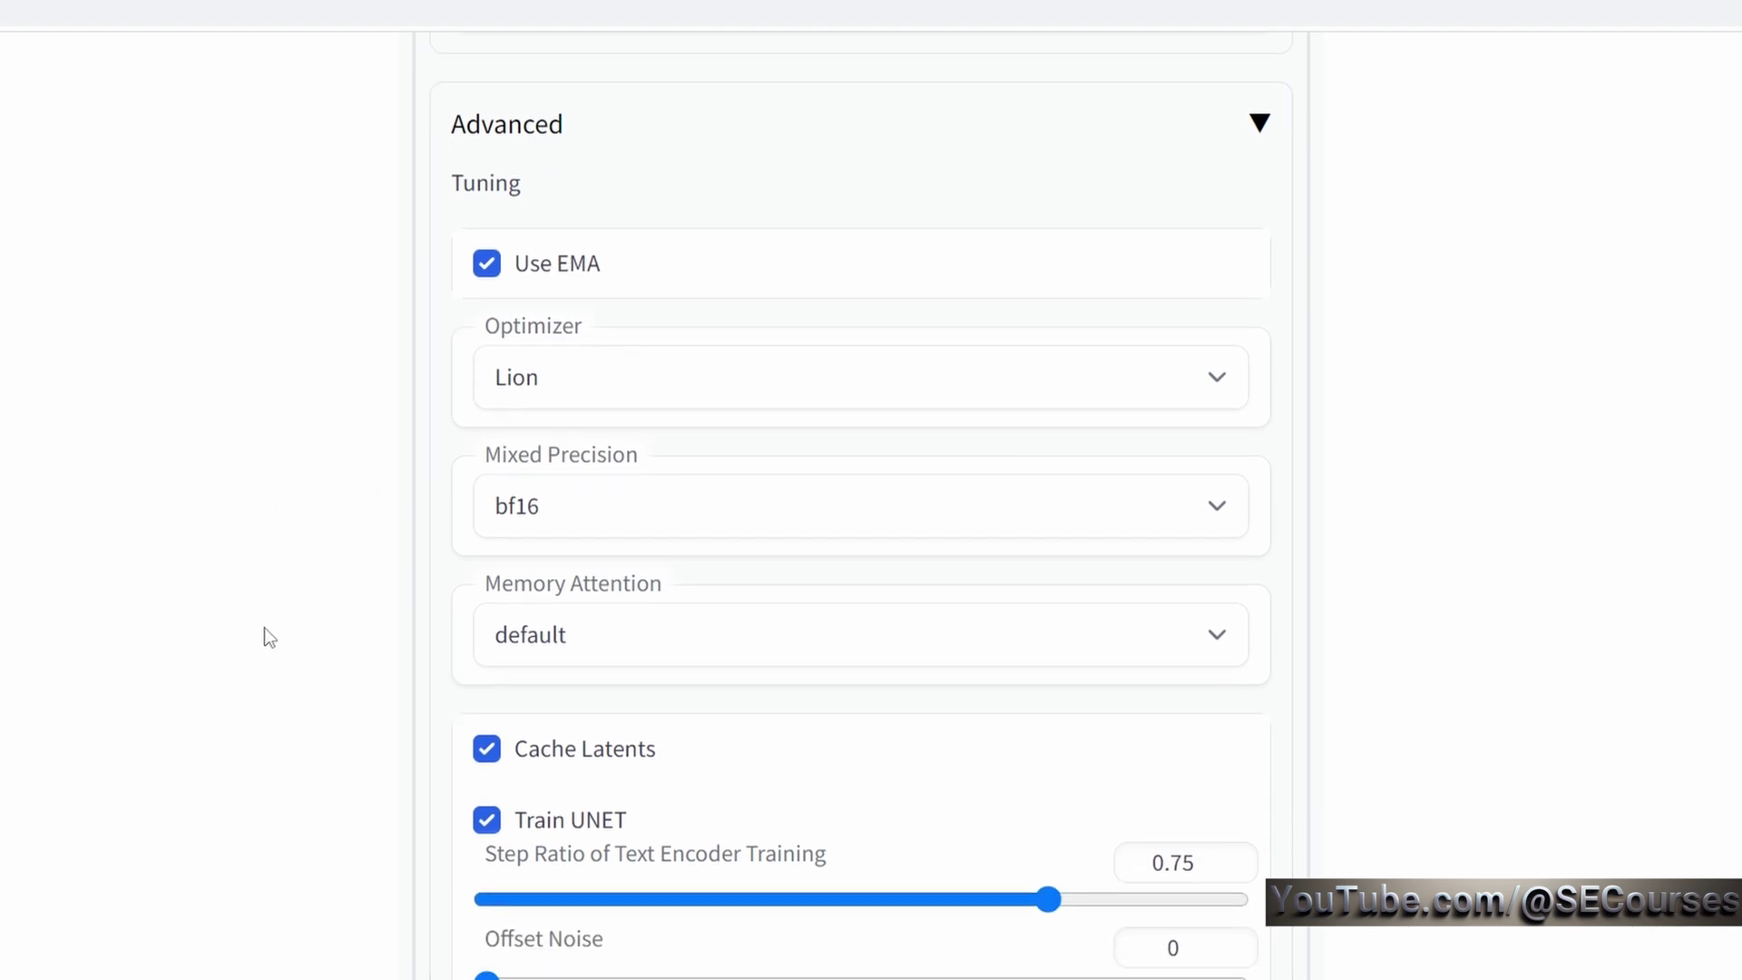
{"action": "left_click", "coordinate": [587, 504]}
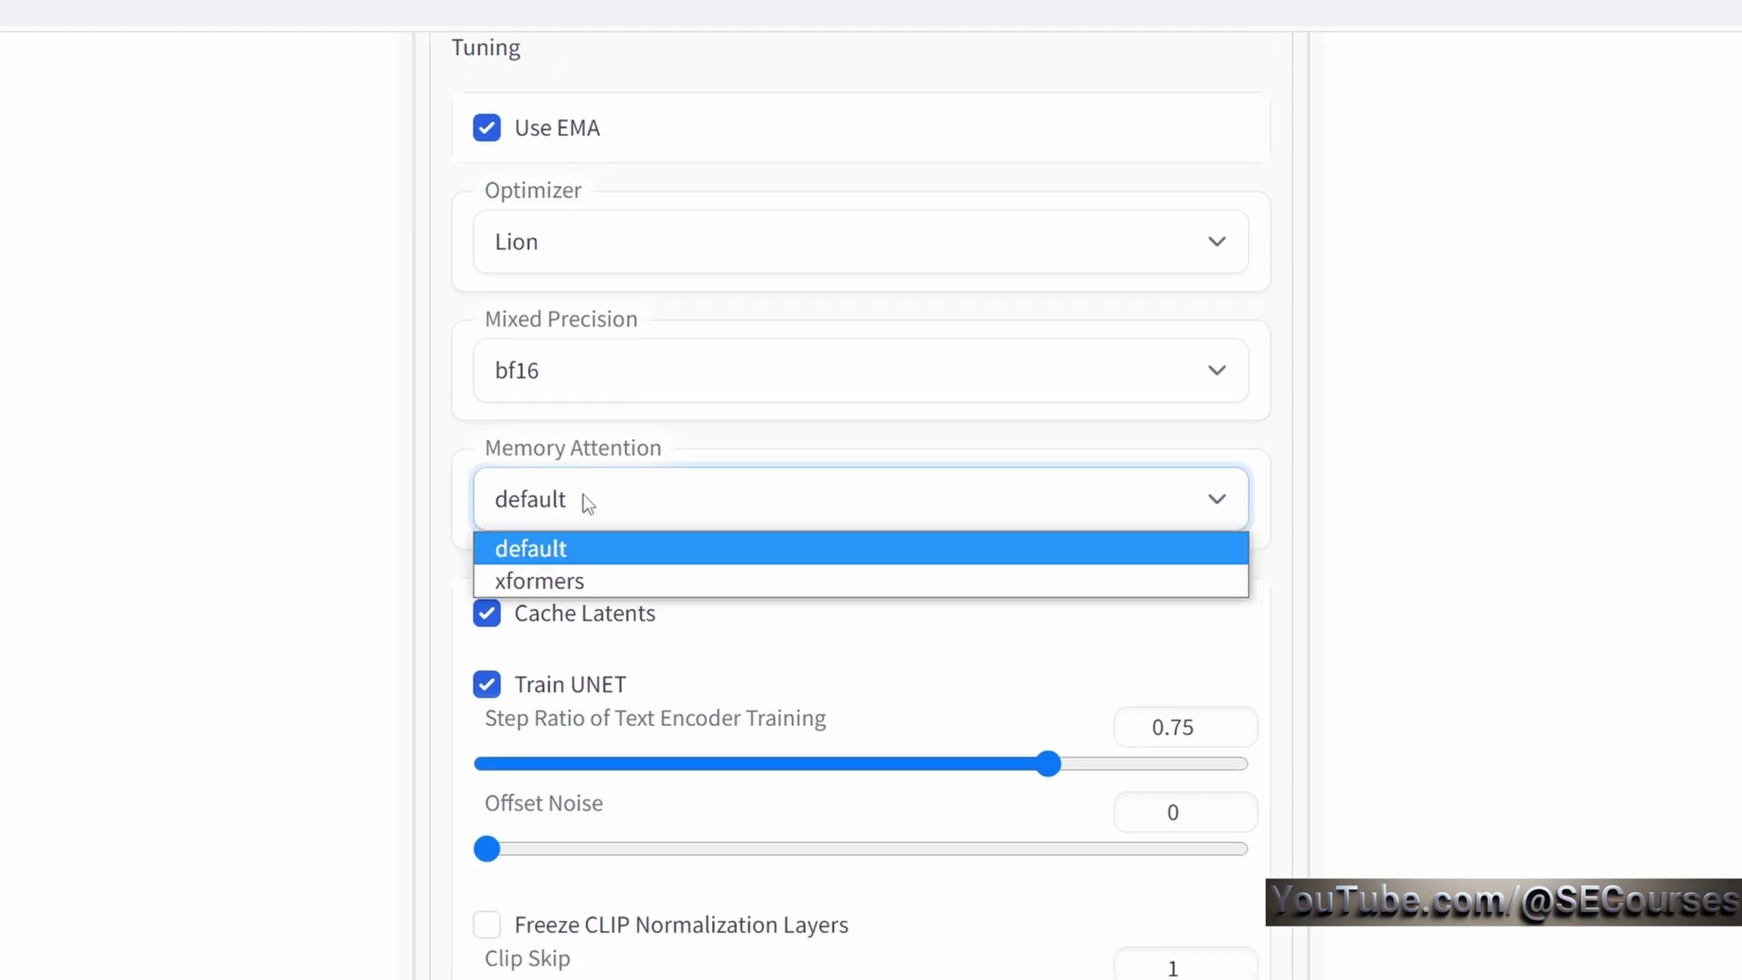
{"action": "left_click", "coordinate": [587, 504]}
{"action": "scroll", "coordinate": [591, 620], "scroll_direction": "up", "scroll_amount": 1}
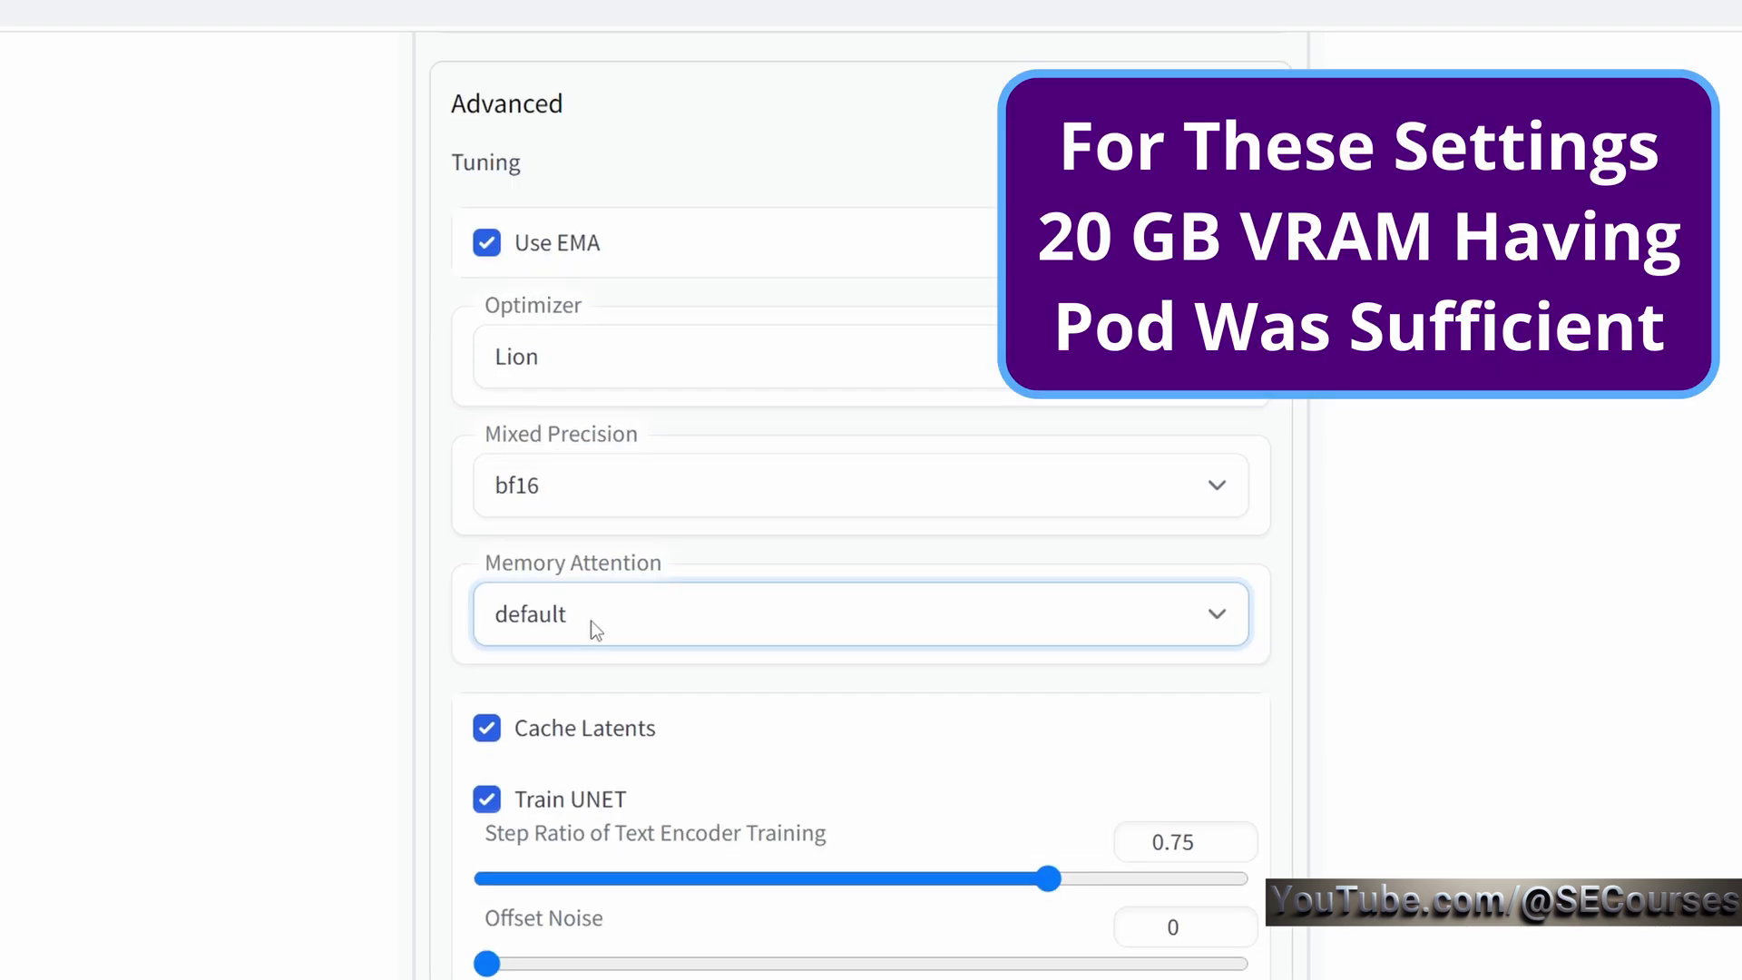
{"action": "left_click", "coordinate": [591, 621]}
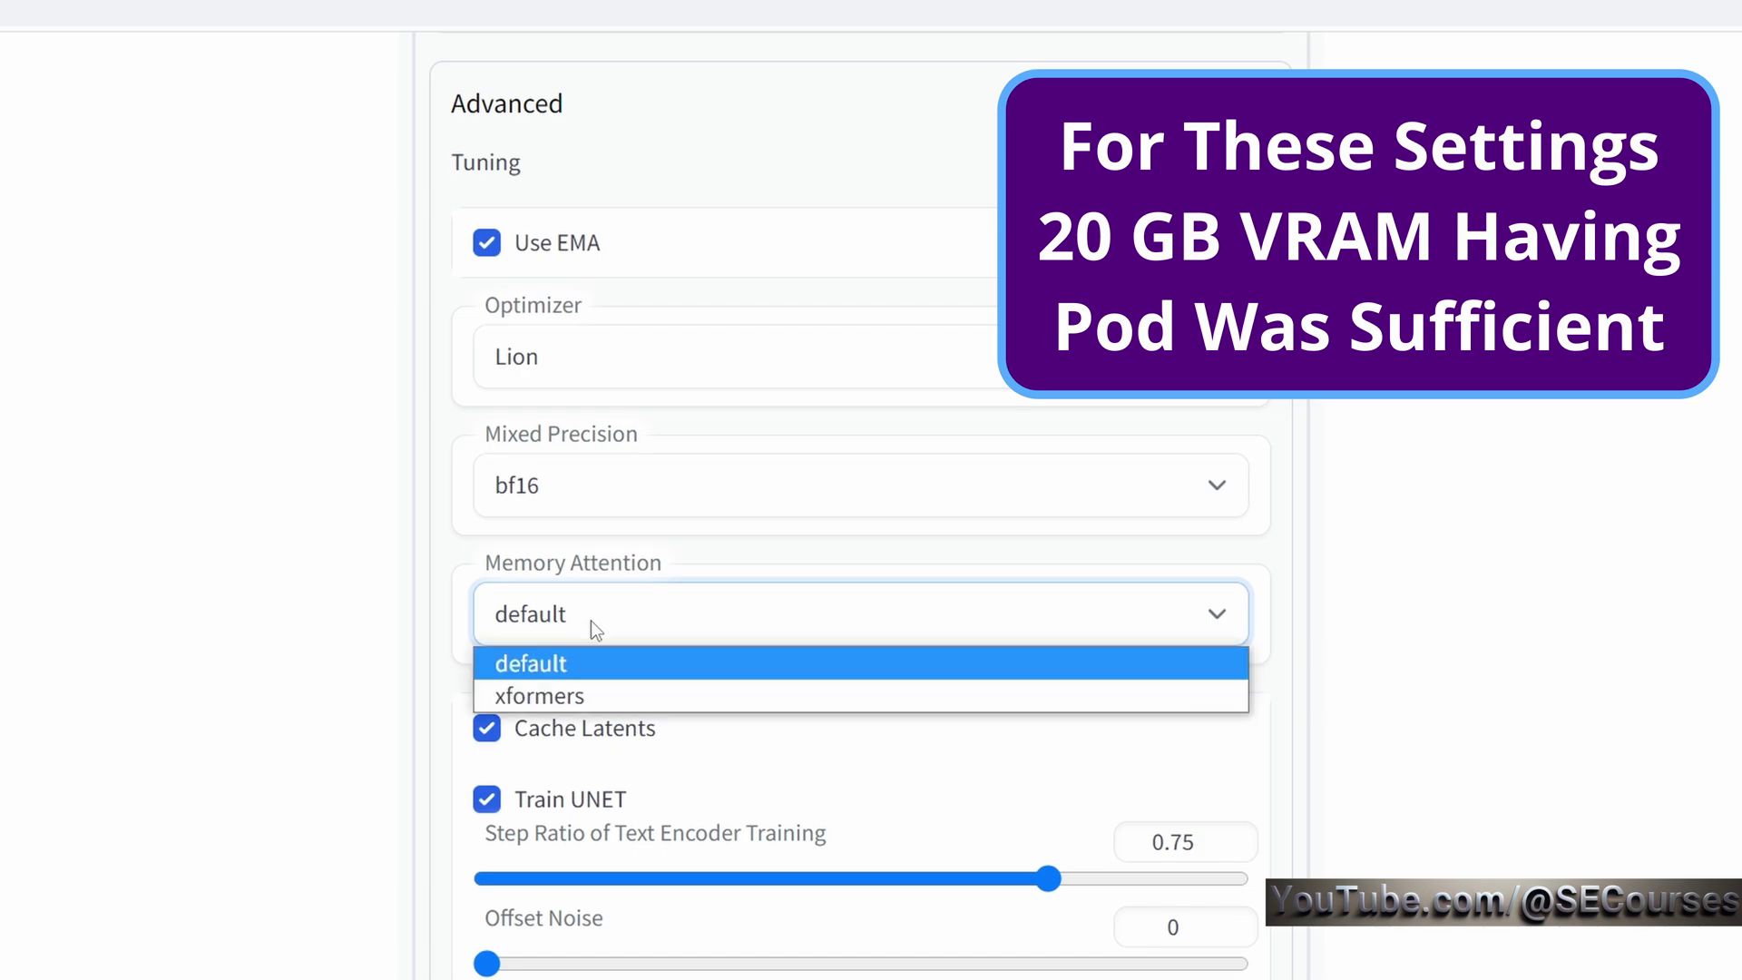
{"action": "left_click", "coordinate": [590, 620]}
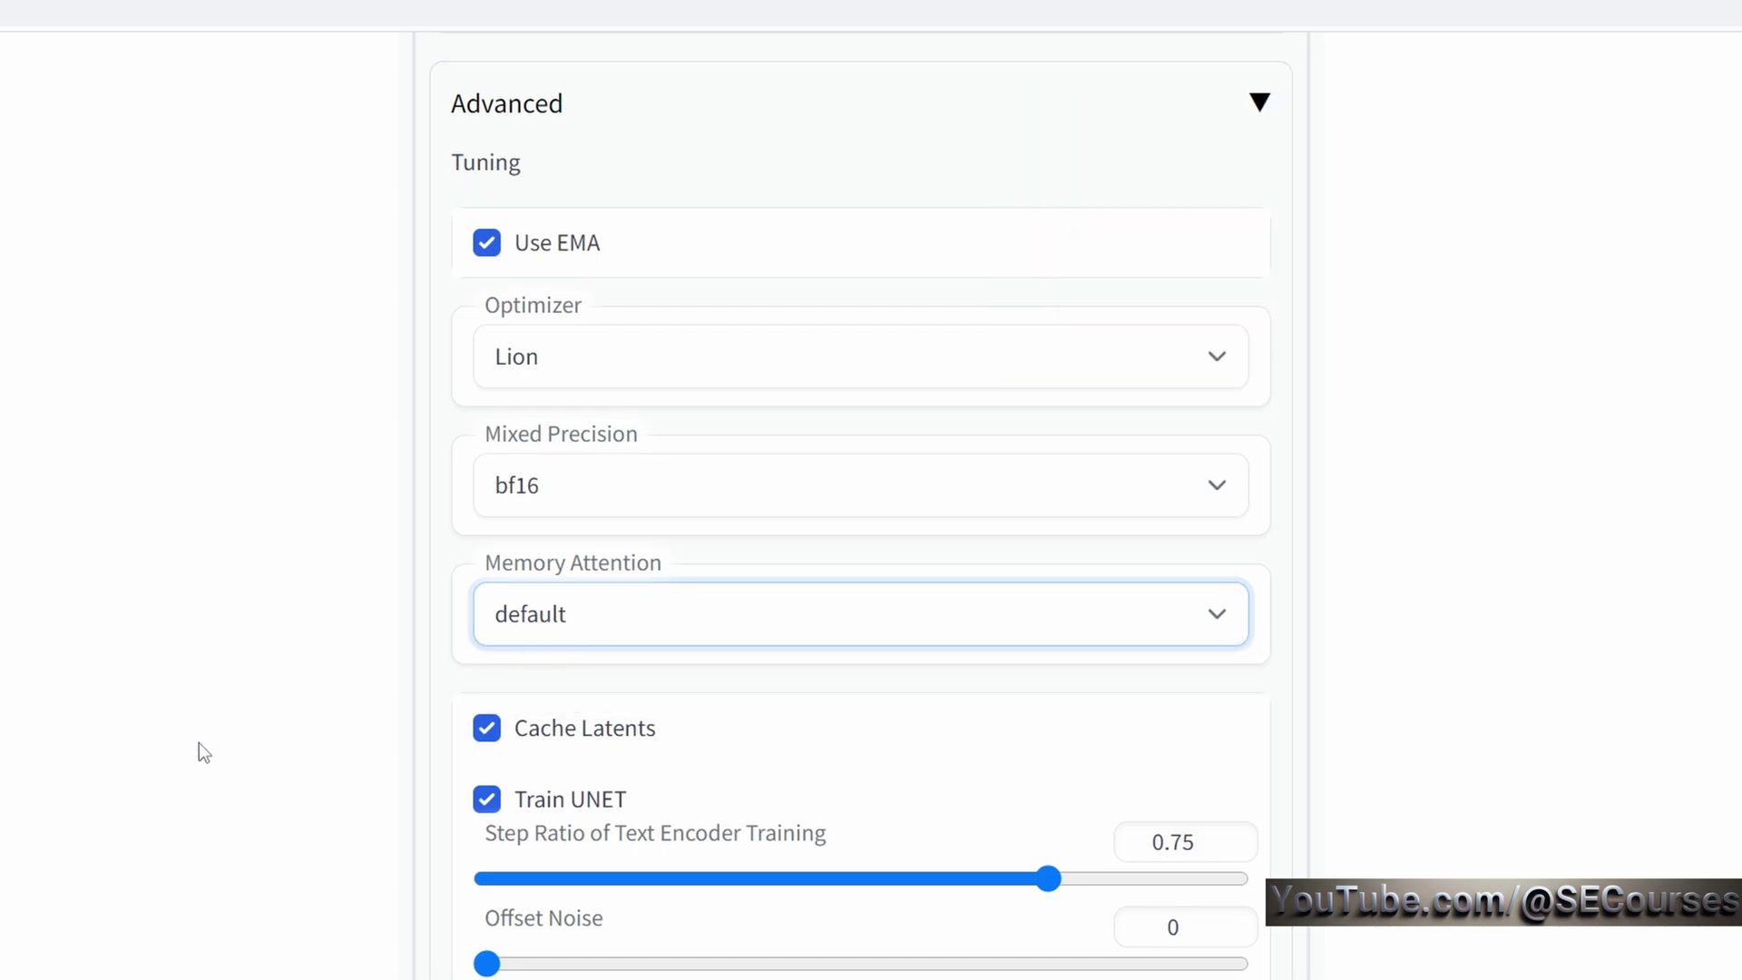
- Scroll up and down through the remaining advanced tuning settings
{"action": "scroll", "coordinate": [198, 742], "scroll_direction": "down", "scroll_amount": 2}
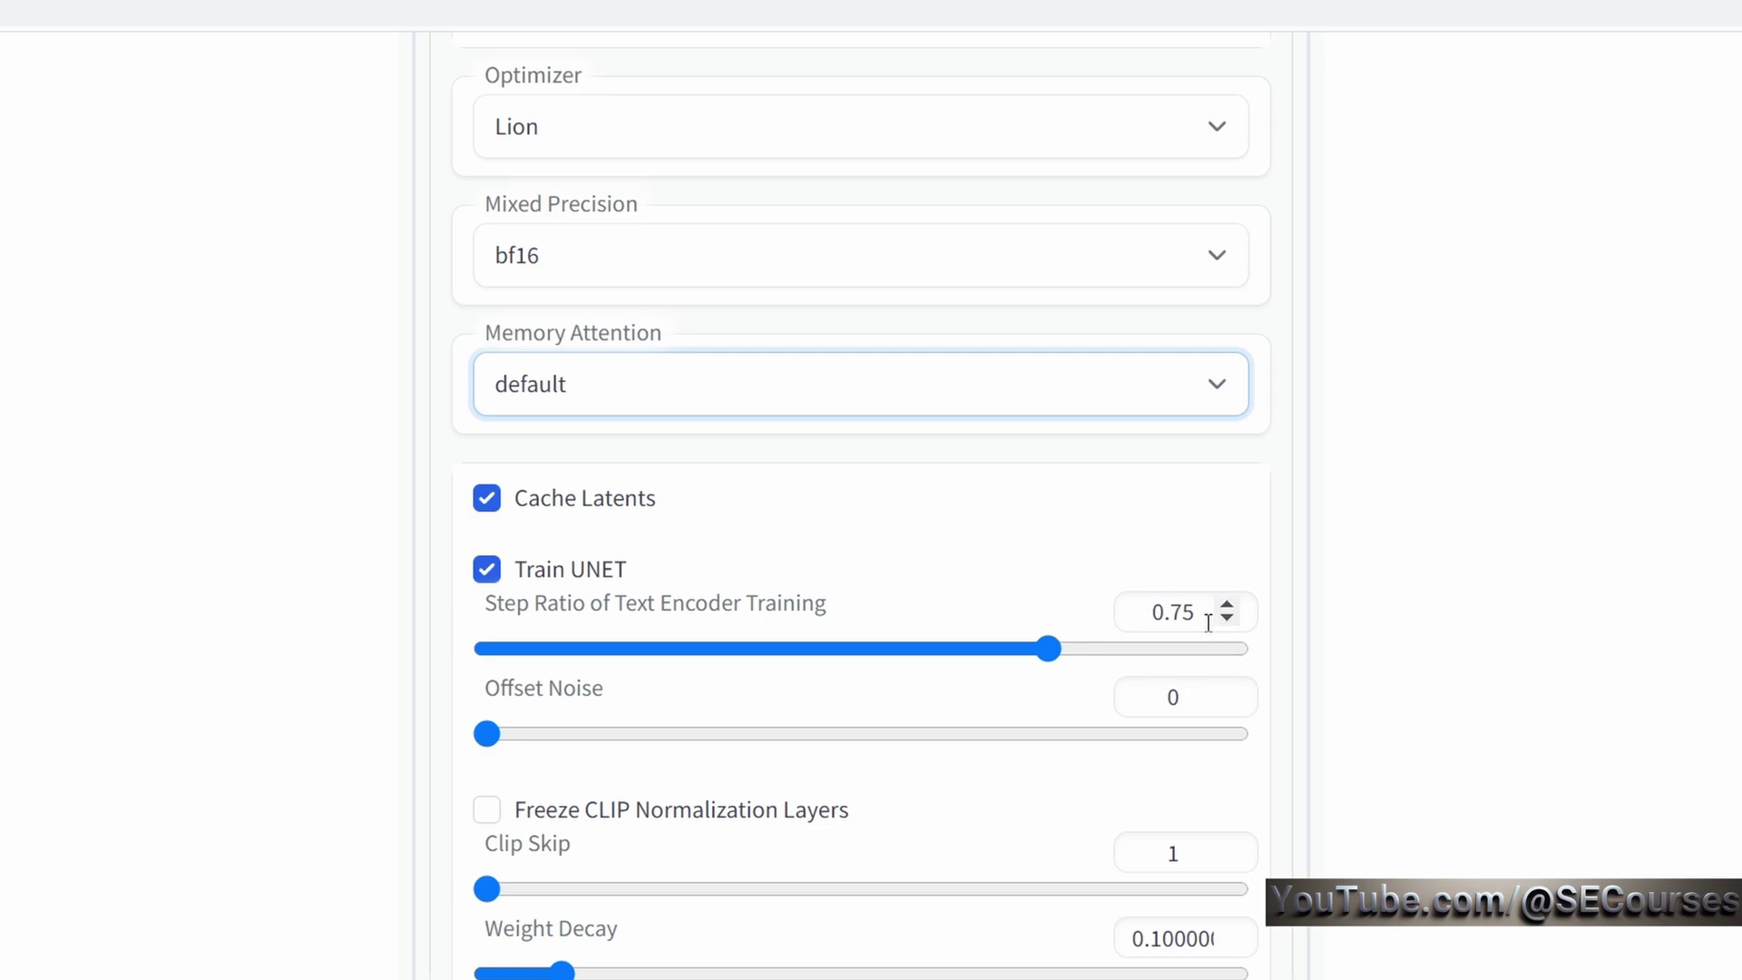
{"action": "scroll", "coordinate": [1192, 683], "scroll_direction": "down", "scroll_amount": 3}
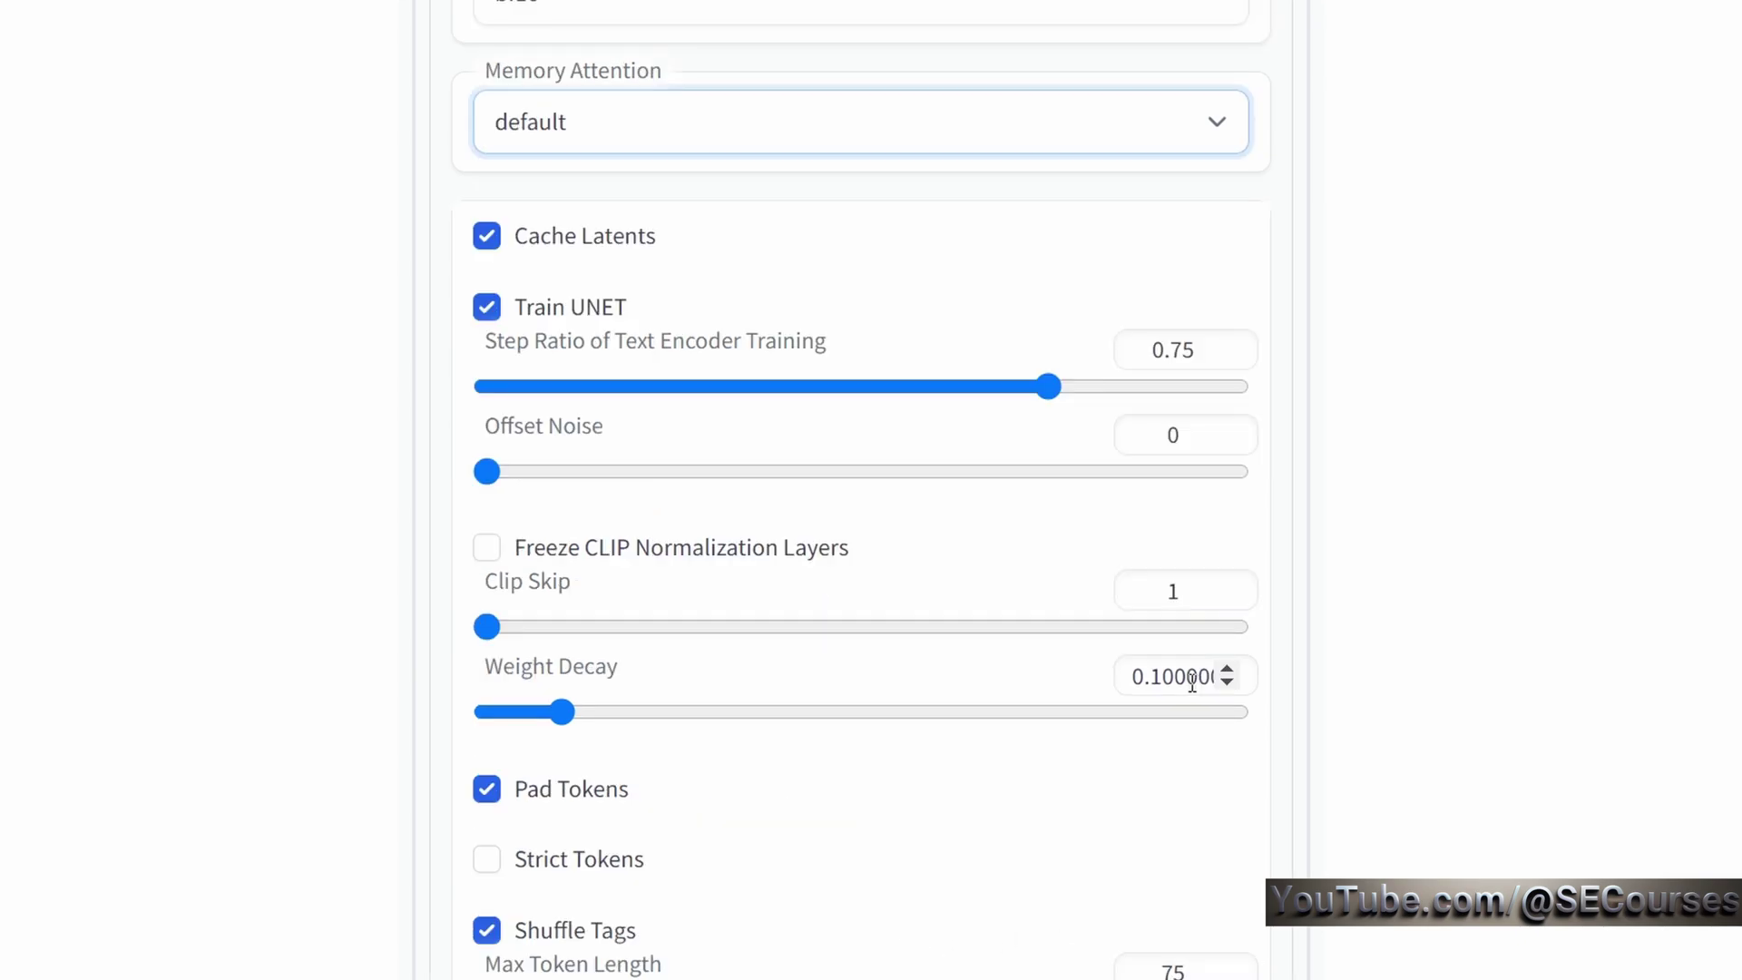
{"action": "scroll", "coordinate": [1191, 683], "scroll_direction": "up", "scroll_amount": 6}
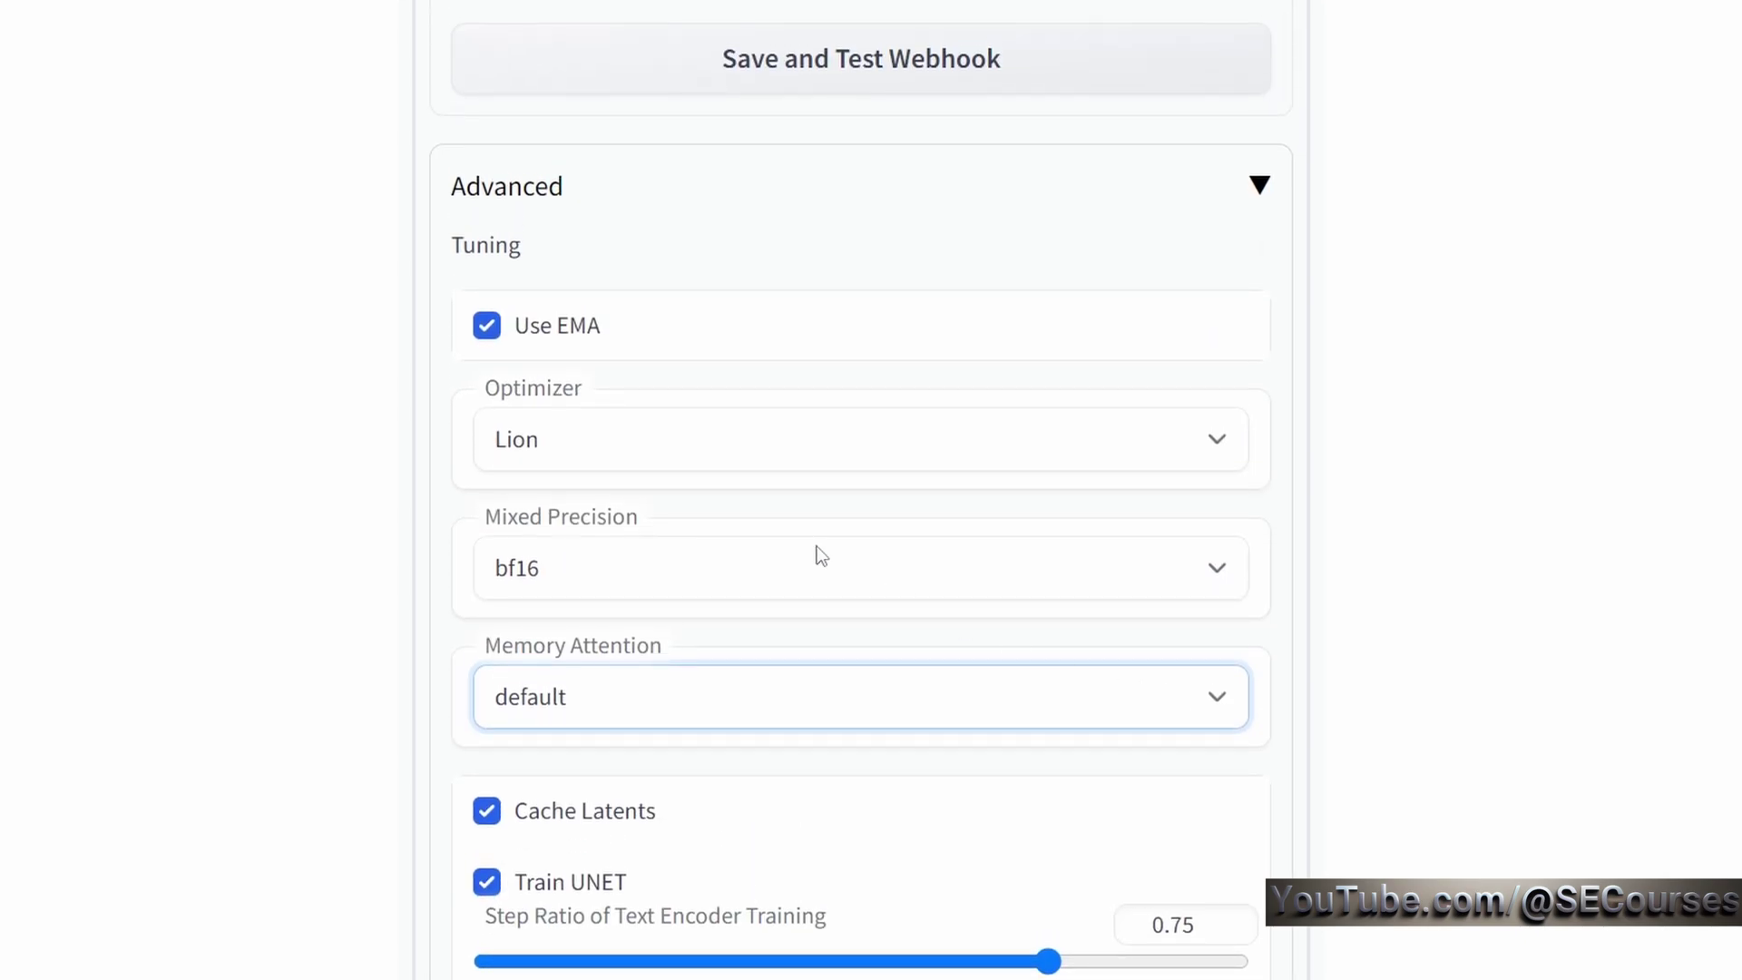
{"action": "scroll", "coordinate": [1054, 682], "scroll_direction": "down", "scroll_amount": 6}
{"action": "scroll", "coordinate": [1055, 678], "scroll_direction": "down", "scroll_amount": 2}
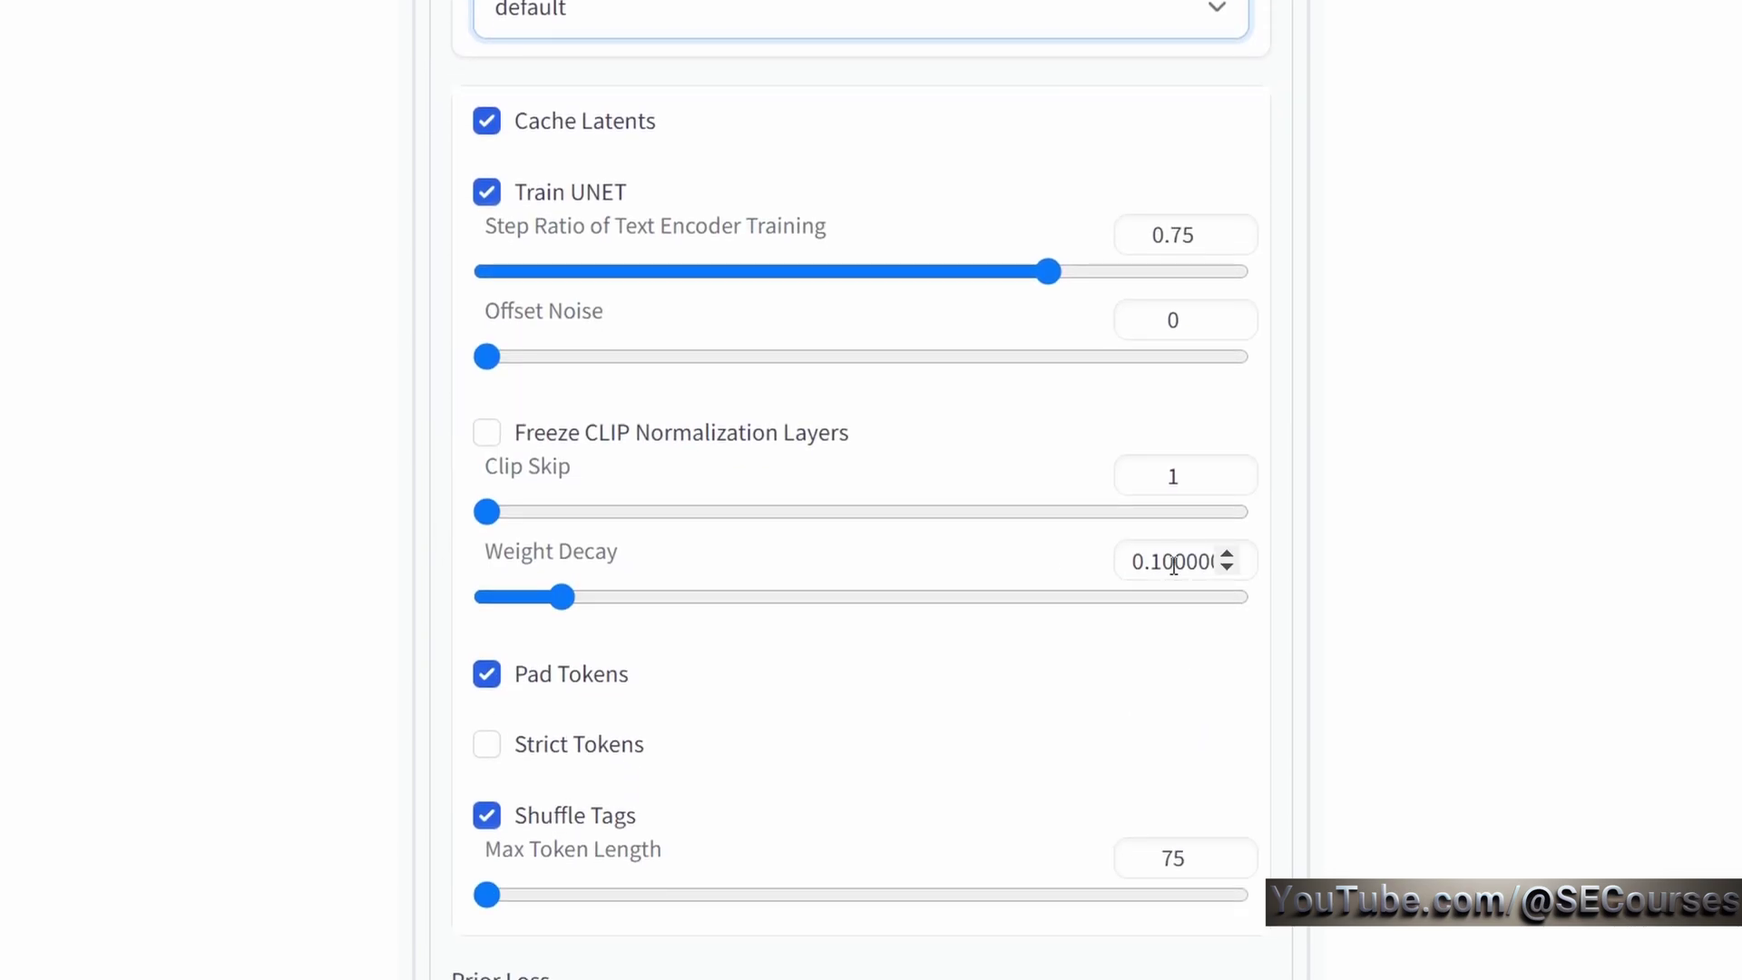
{"action": "scroll", "coordinate": [1356, 589], "scroll_direction": "up", "scroll_amount": 3}
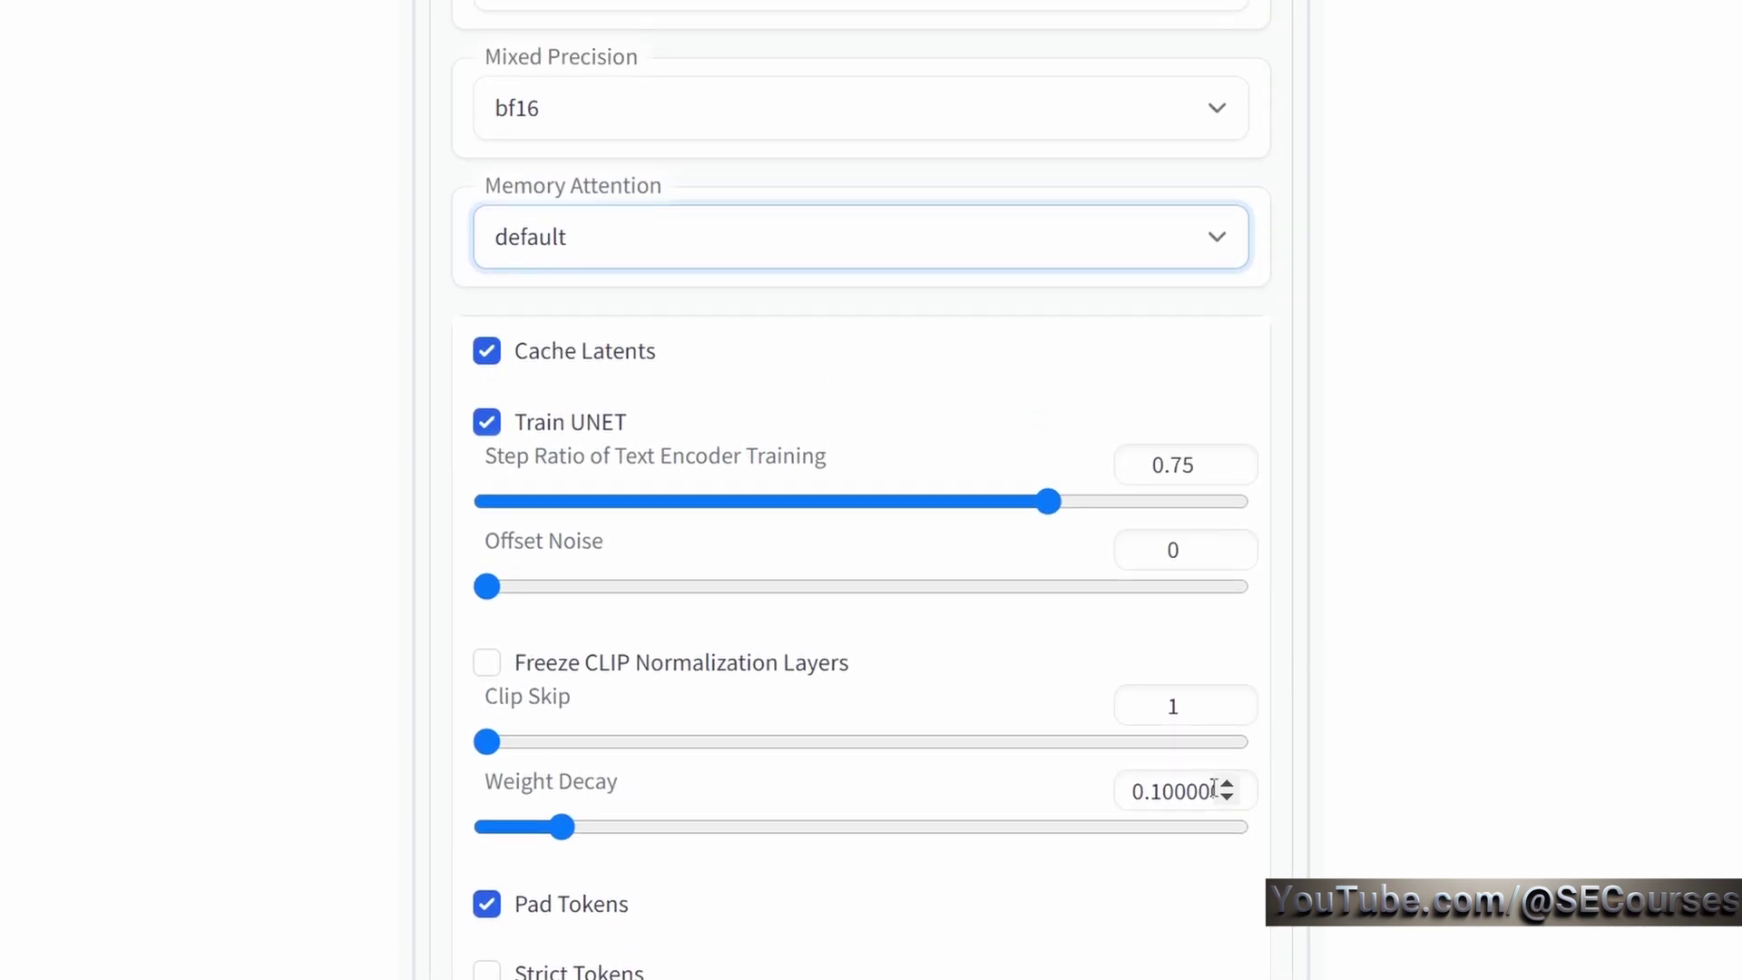
{"action": "scroll", "coordinate": [790, 377], "scroll_direction": "up", "scroll_amount": 8}
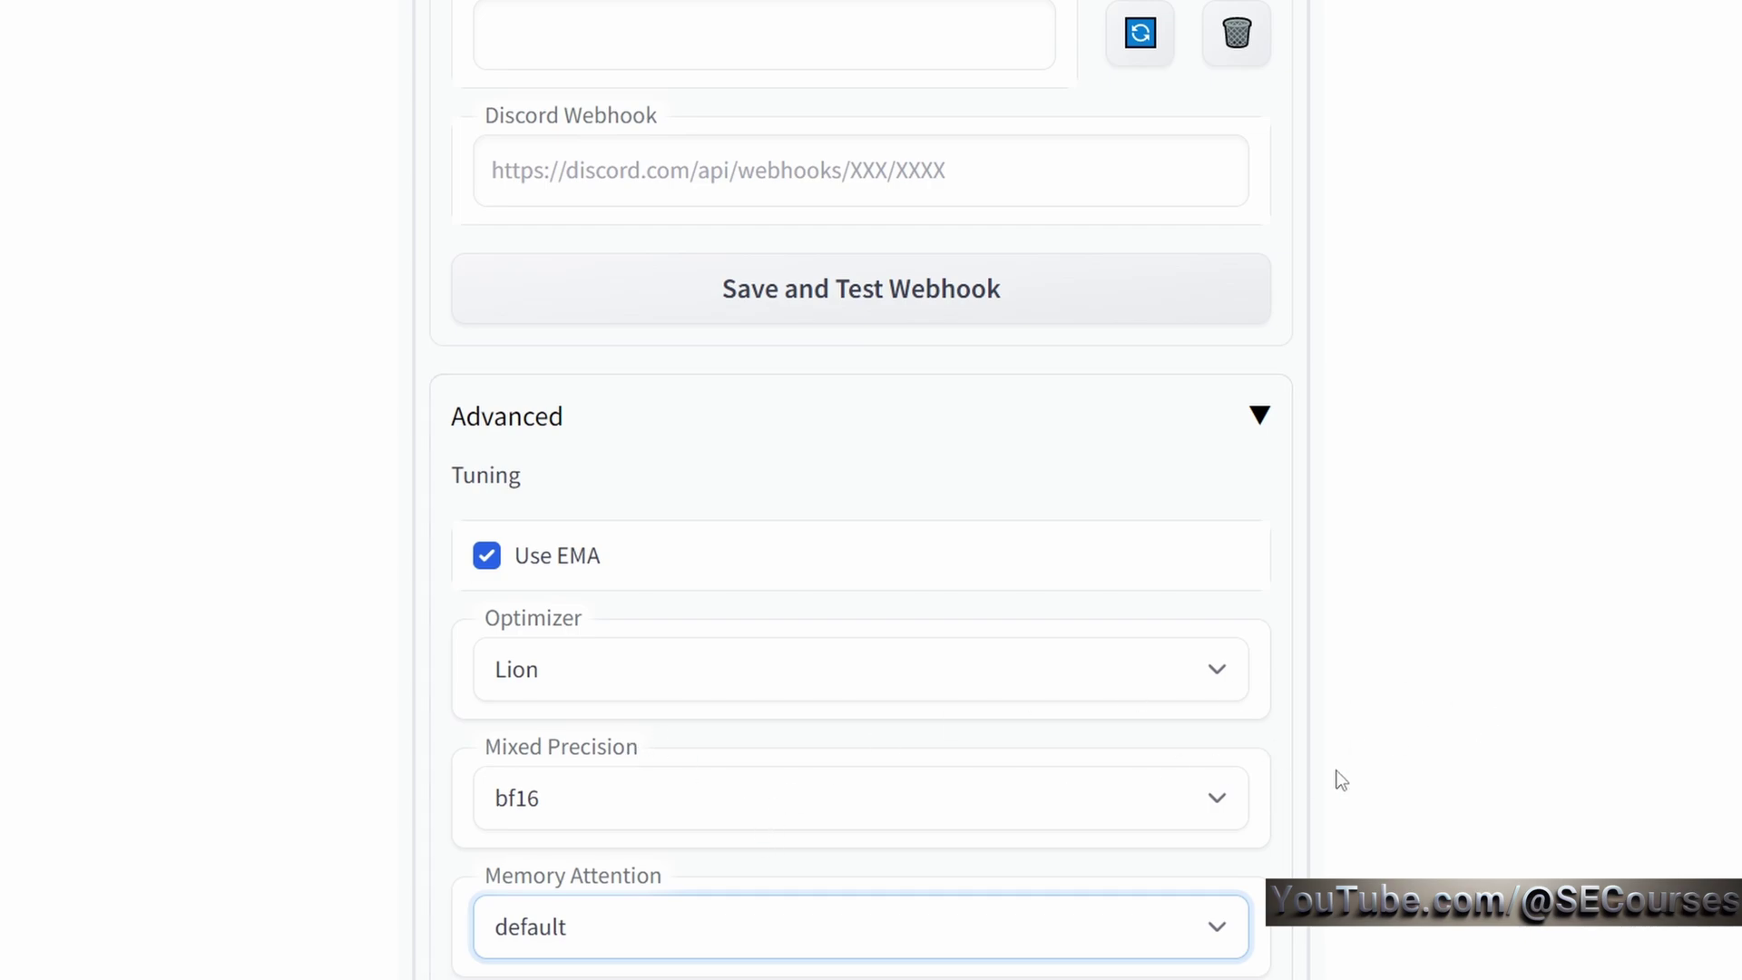
{"action": "scroll", "coordinate": [1335, 789], "scroll_direction": "down", "scroll_amount": 5}
{"action": "scroll", "coordinate": [653, 78], "scroll_direction": "up", "scroll_amount": 11}
{"action": "scroll", "coordinate": [614, 33], "scroll_direction": "up", "scroll_amount": 9}
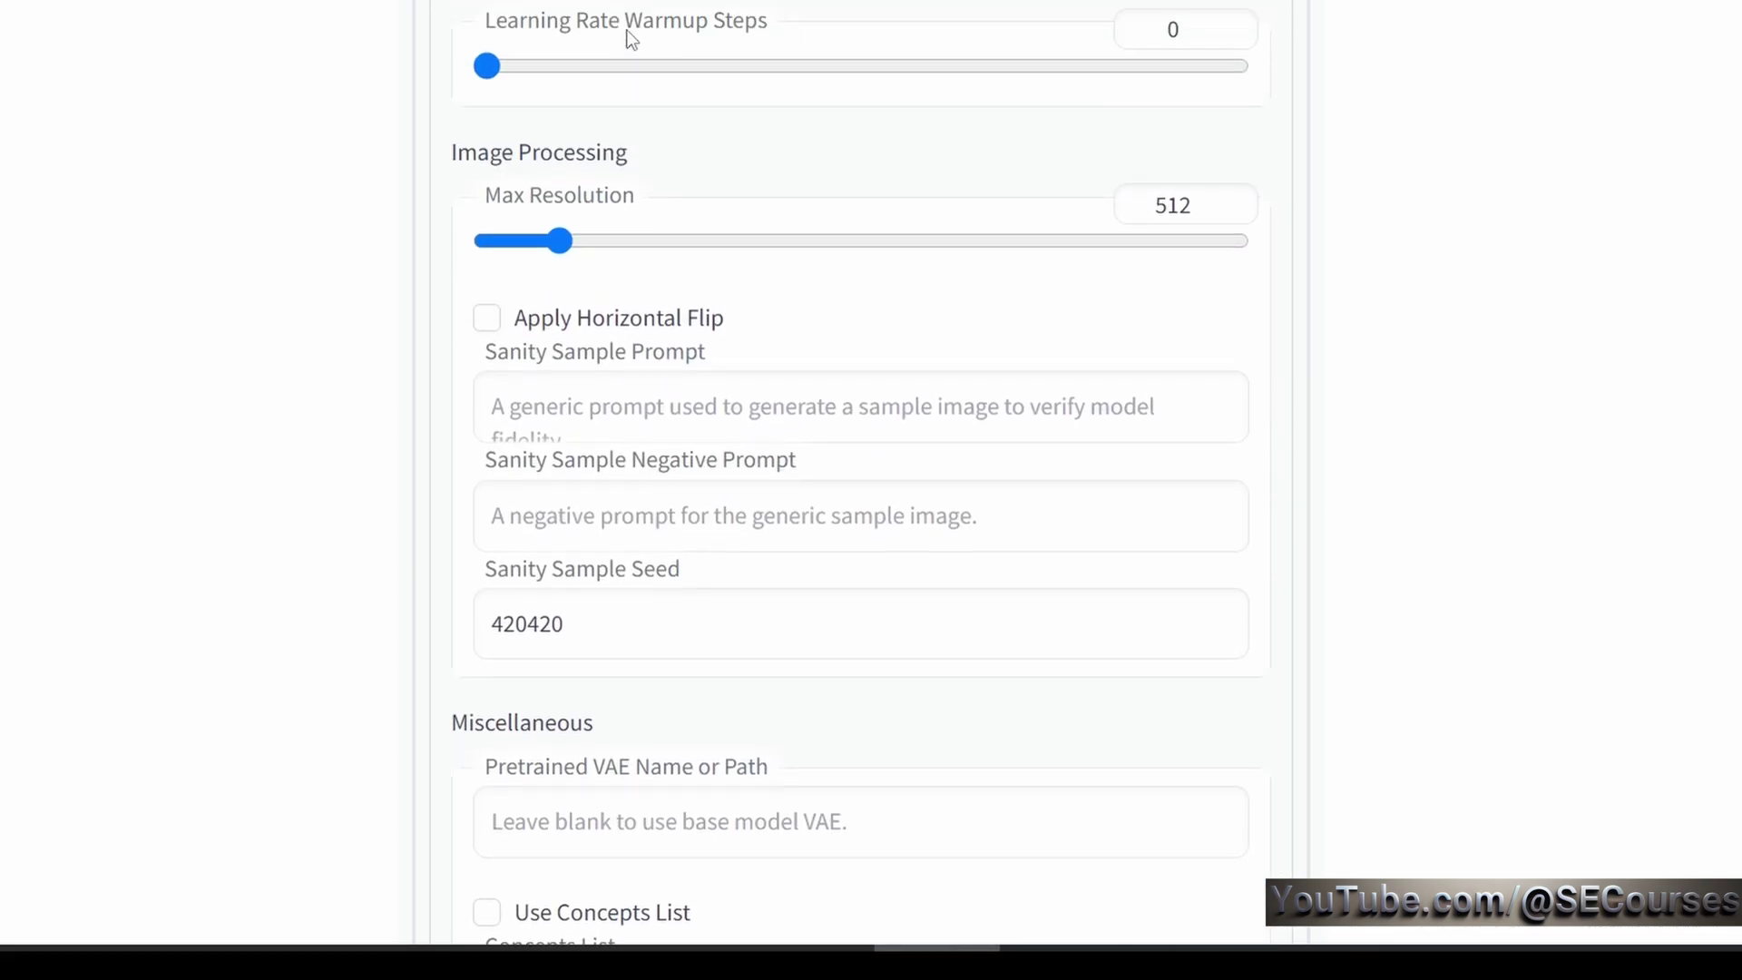
{"action": "scroll", "coordinate": [1125, 454], "scroll_direction": "down", "scroll_amount": 6}
{"action": "scroll", "coordinate": [1125, 454], "scroll_direction": "down", "scroll_amount": 10}
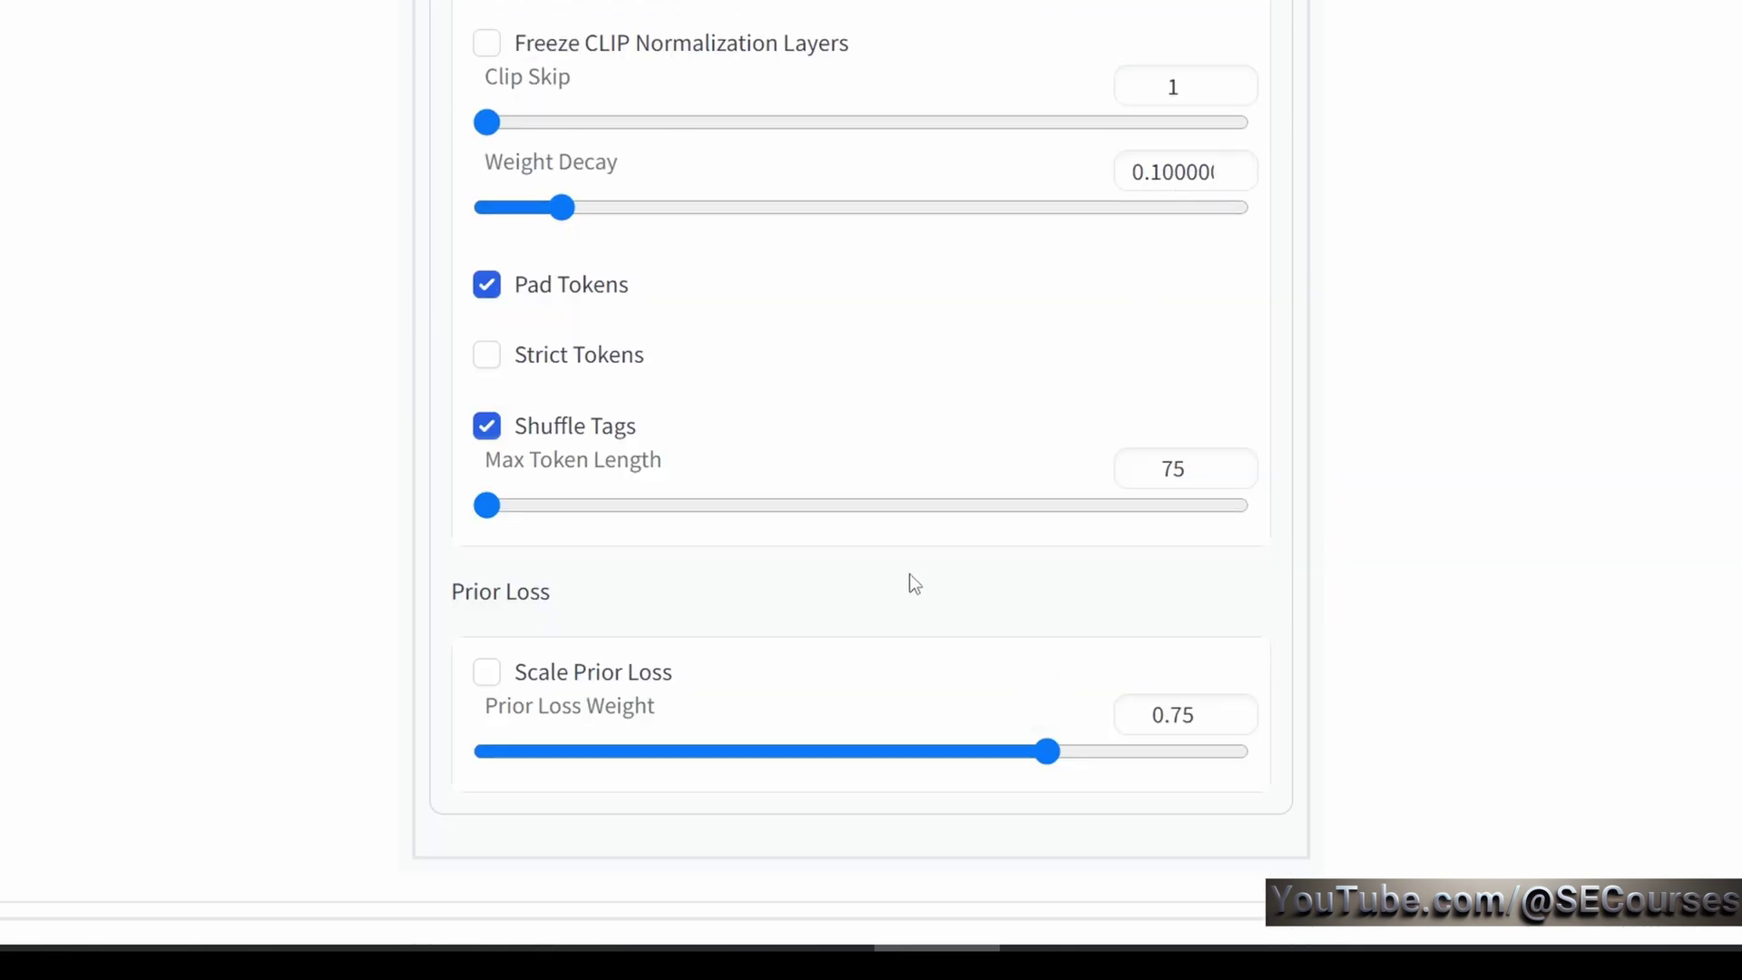
{"action": "scroll", "coordinate": [1299, 490], "scroll_direction": "up", "scroll_amount": 10}
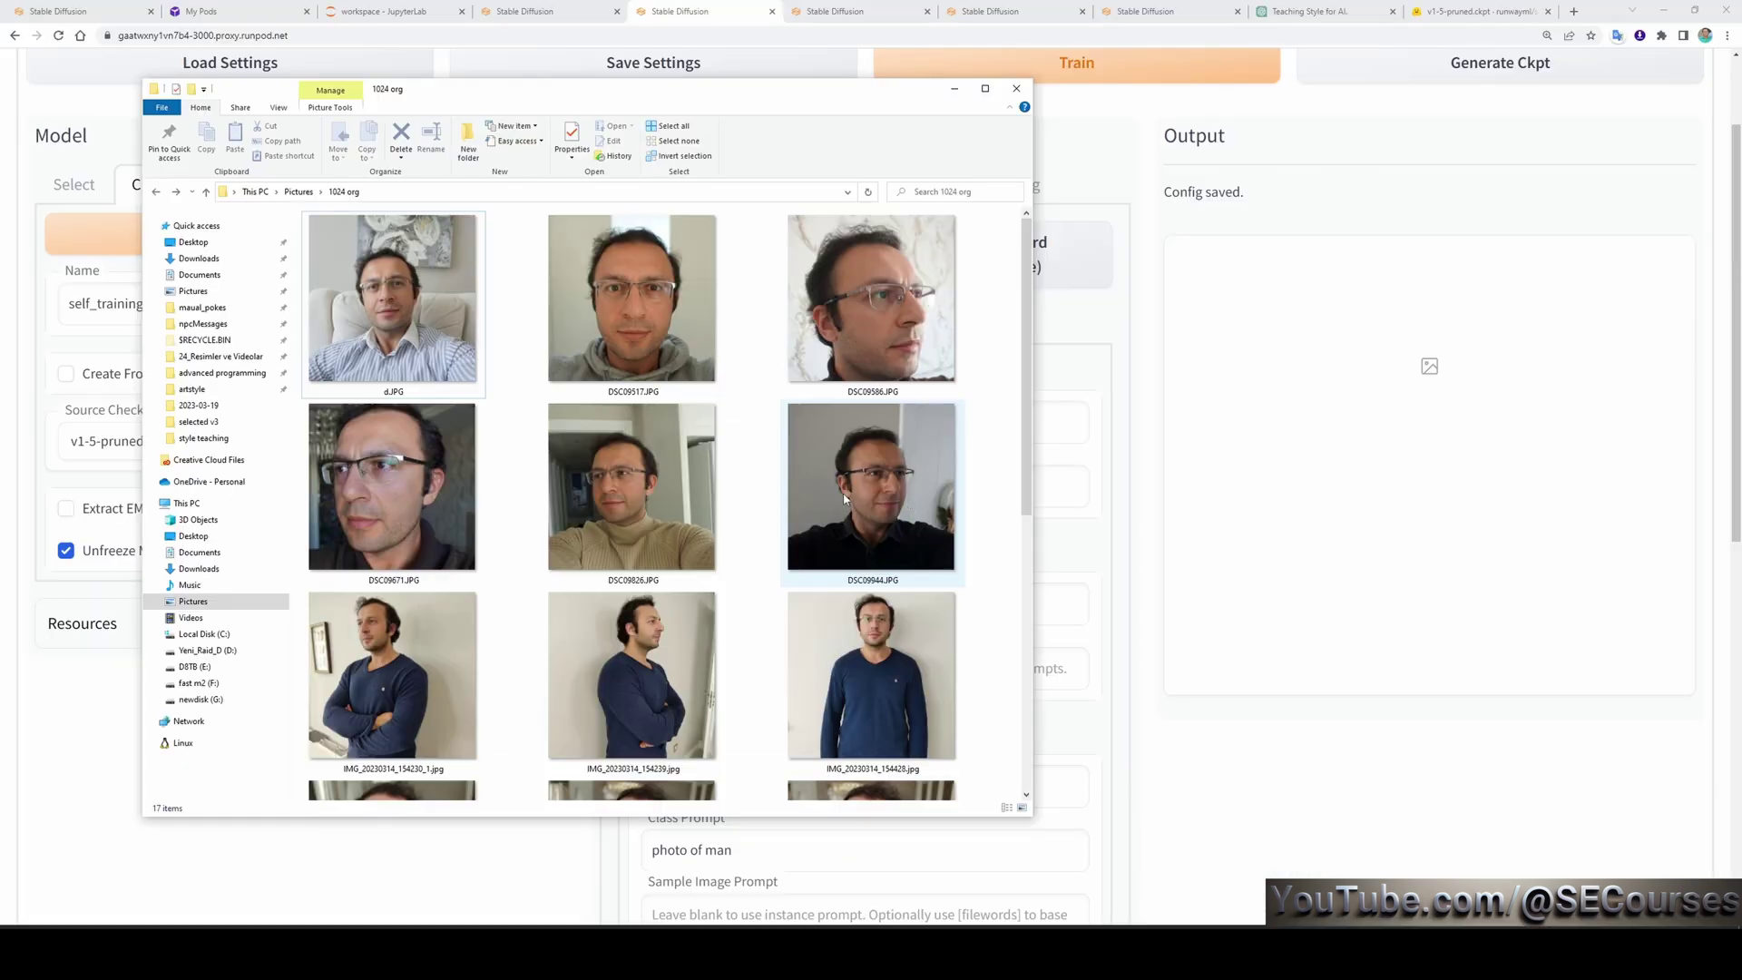
{"action": "scroll", "coordinate": [768, 330], "scroll_direction": "down", "scroll_amount": 5}
- Hide the photo folder, view the DreamBooth guide video, then edit Concept 1's instance prompt
{"action": "scroll", "coordinate": [911, 423], "scroll_direction": "up", "scroll_amount": 3}
{"action": "scroll", "coordinate": [828, 723], "scroll_direction": "down", "scroll_amount": 3}
{"action": "left_click", "coordinate": [953, 88]}
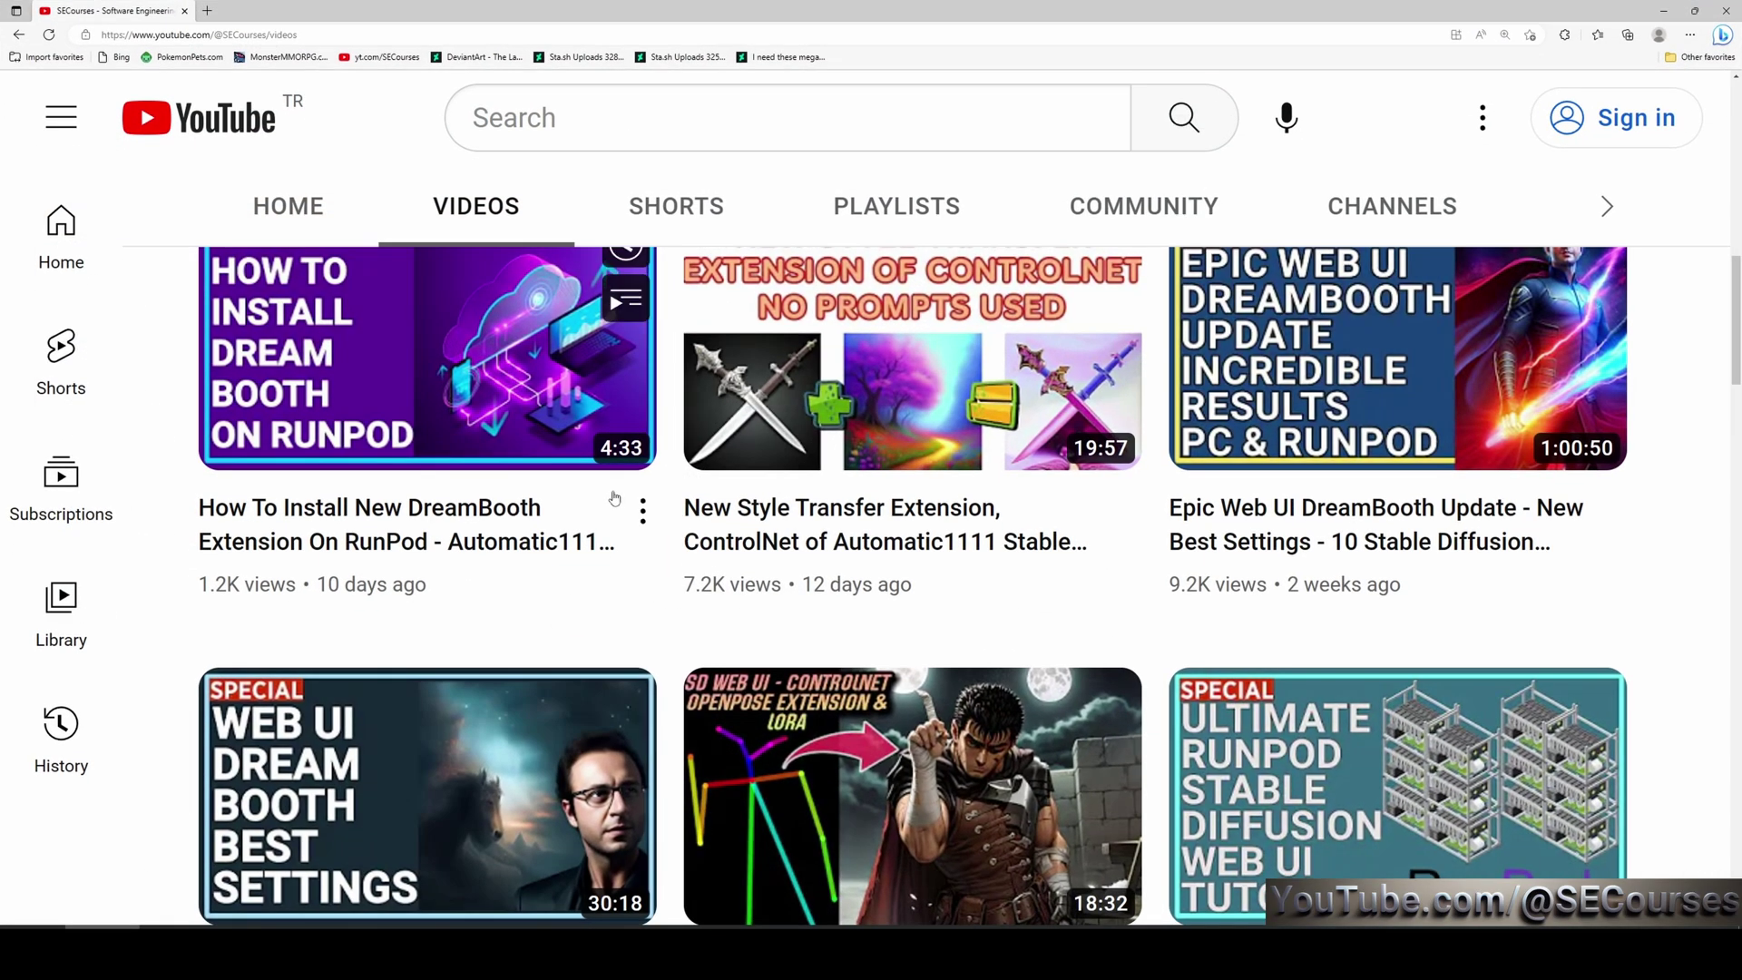
{"action": "scroll", "coordinate": [471, 832], "scroll_direction": "down", "scroll_amount": 3}
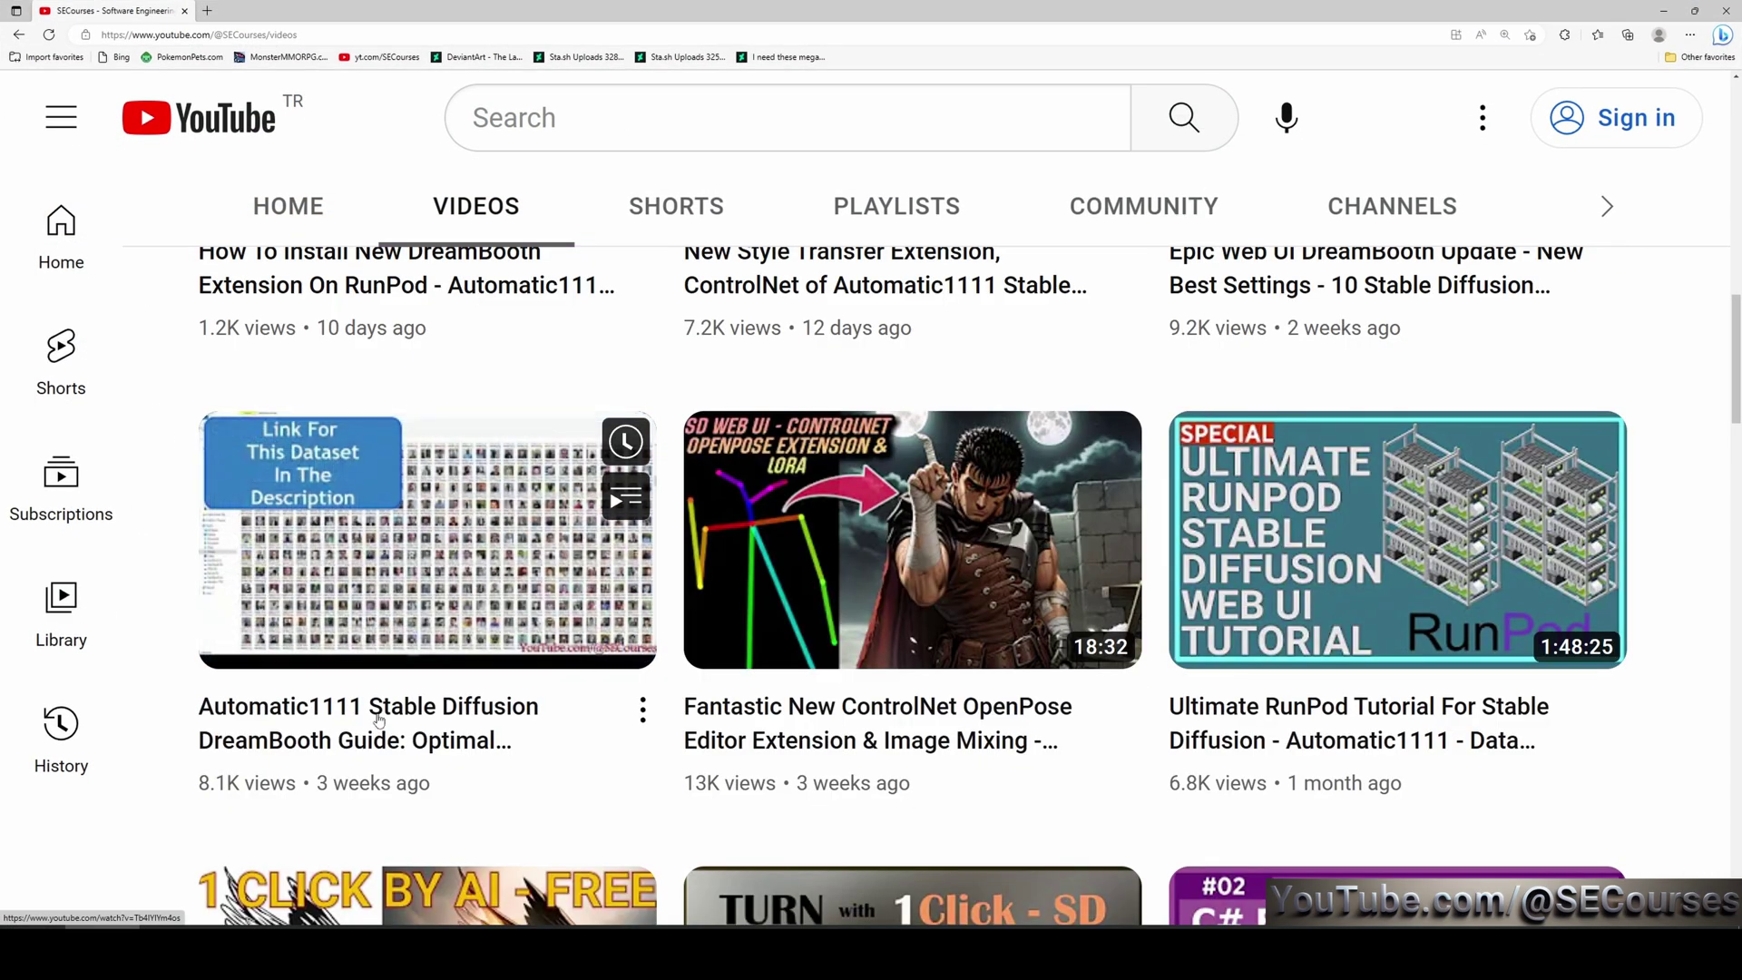
{"action": "left_click", "coordinate": [437, 542]}
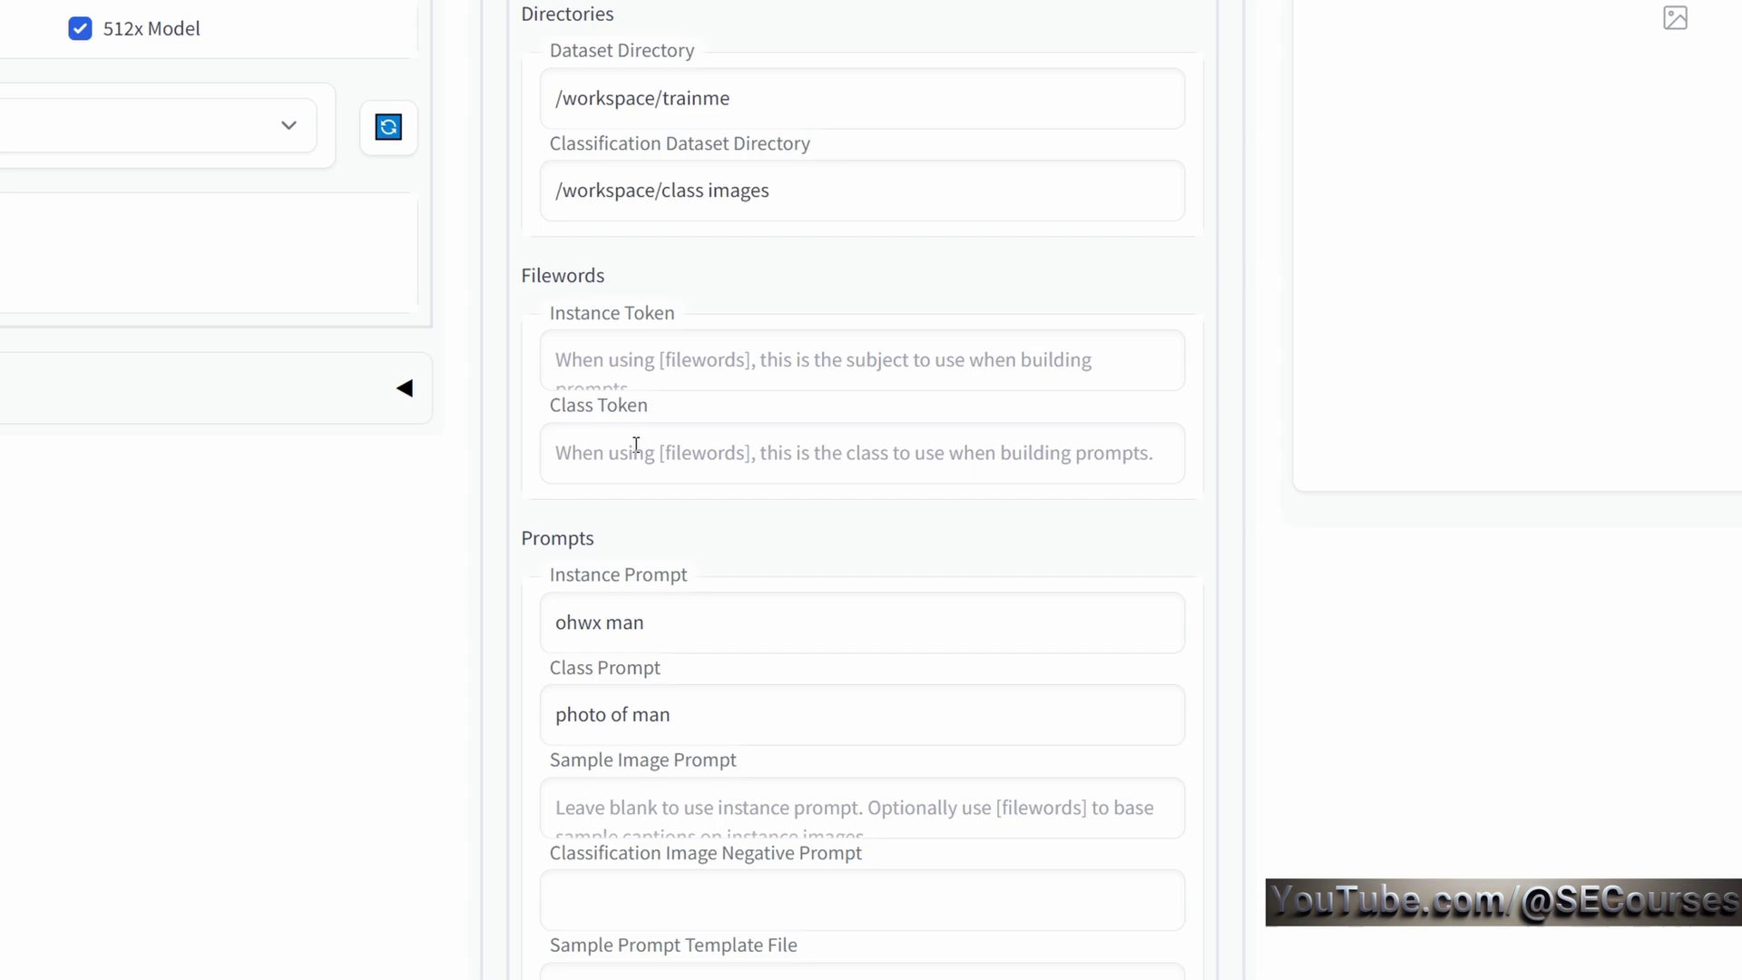
{"action": "left_click", "coordinate": [735, 617]}
{"action": "scroll", "coordinate": [697, 637], "scroll_direction": "down", "scroll_amount": 1}
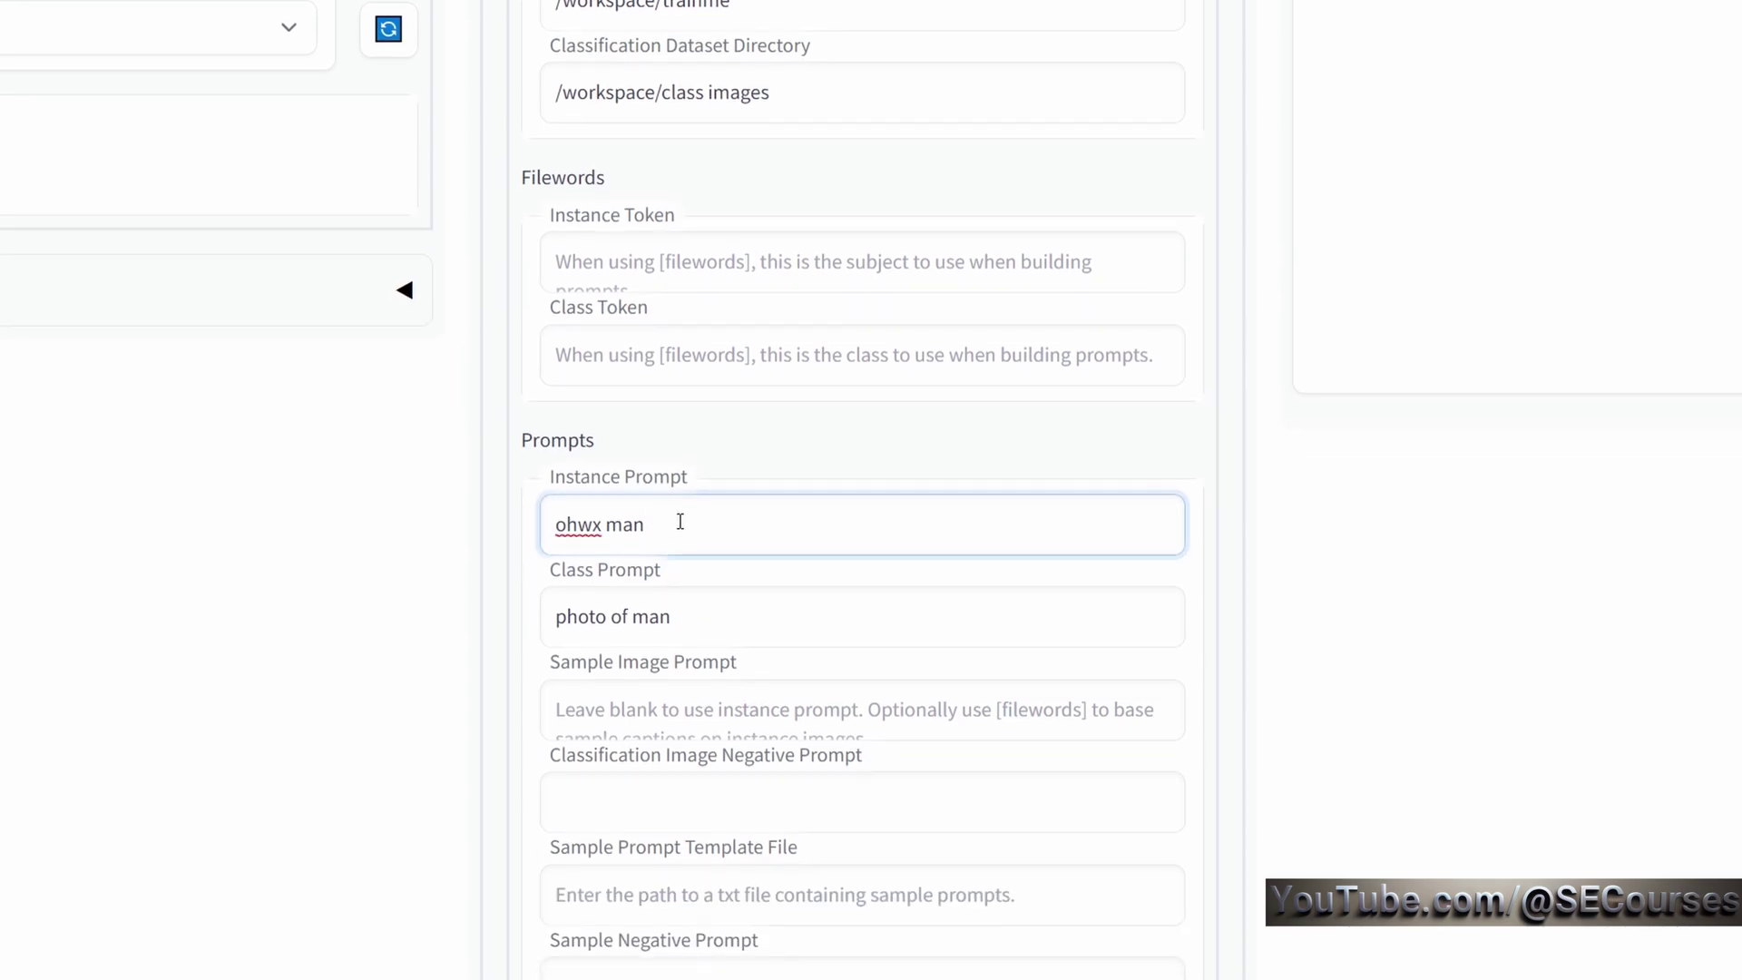
{"action": "key", "text": "BackSpace"}
{"action": "key", "text": "BackSpace"}
{"action": "key", "text": "BackSpace"}
{"action": "type", "text": "[filewords]"}
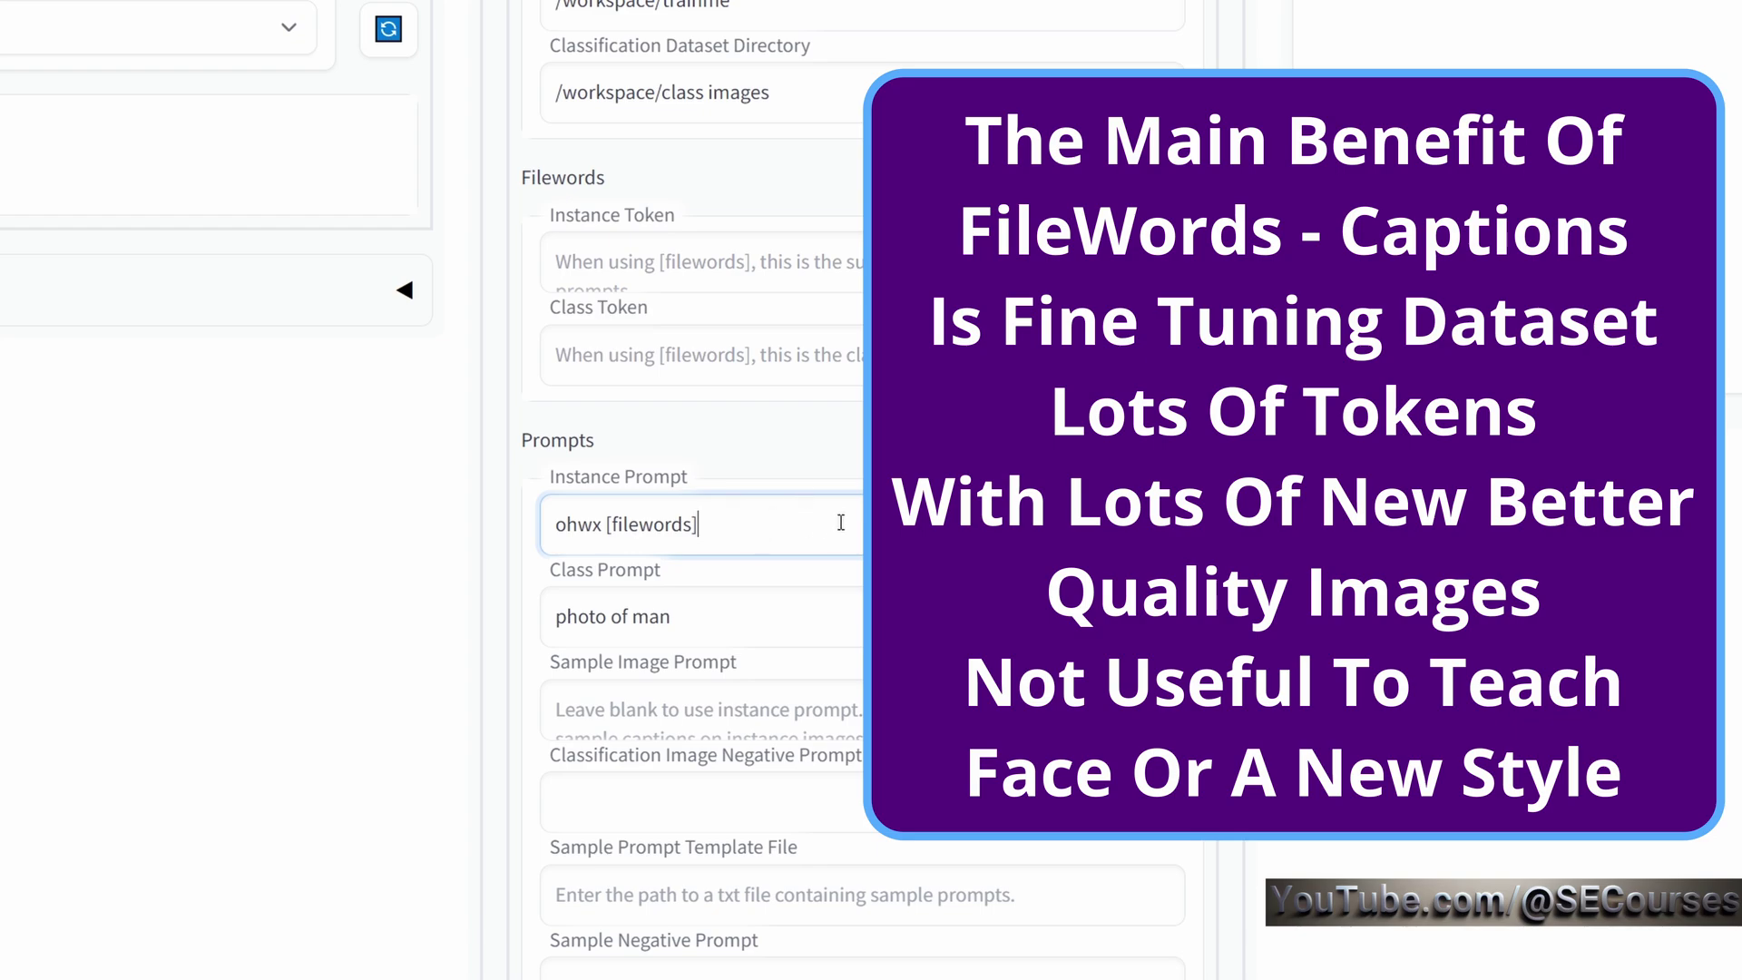
{"action": "scroll", "coordinate": [838, 539], "scroll_direction": "down", "scroll_amount": 1}
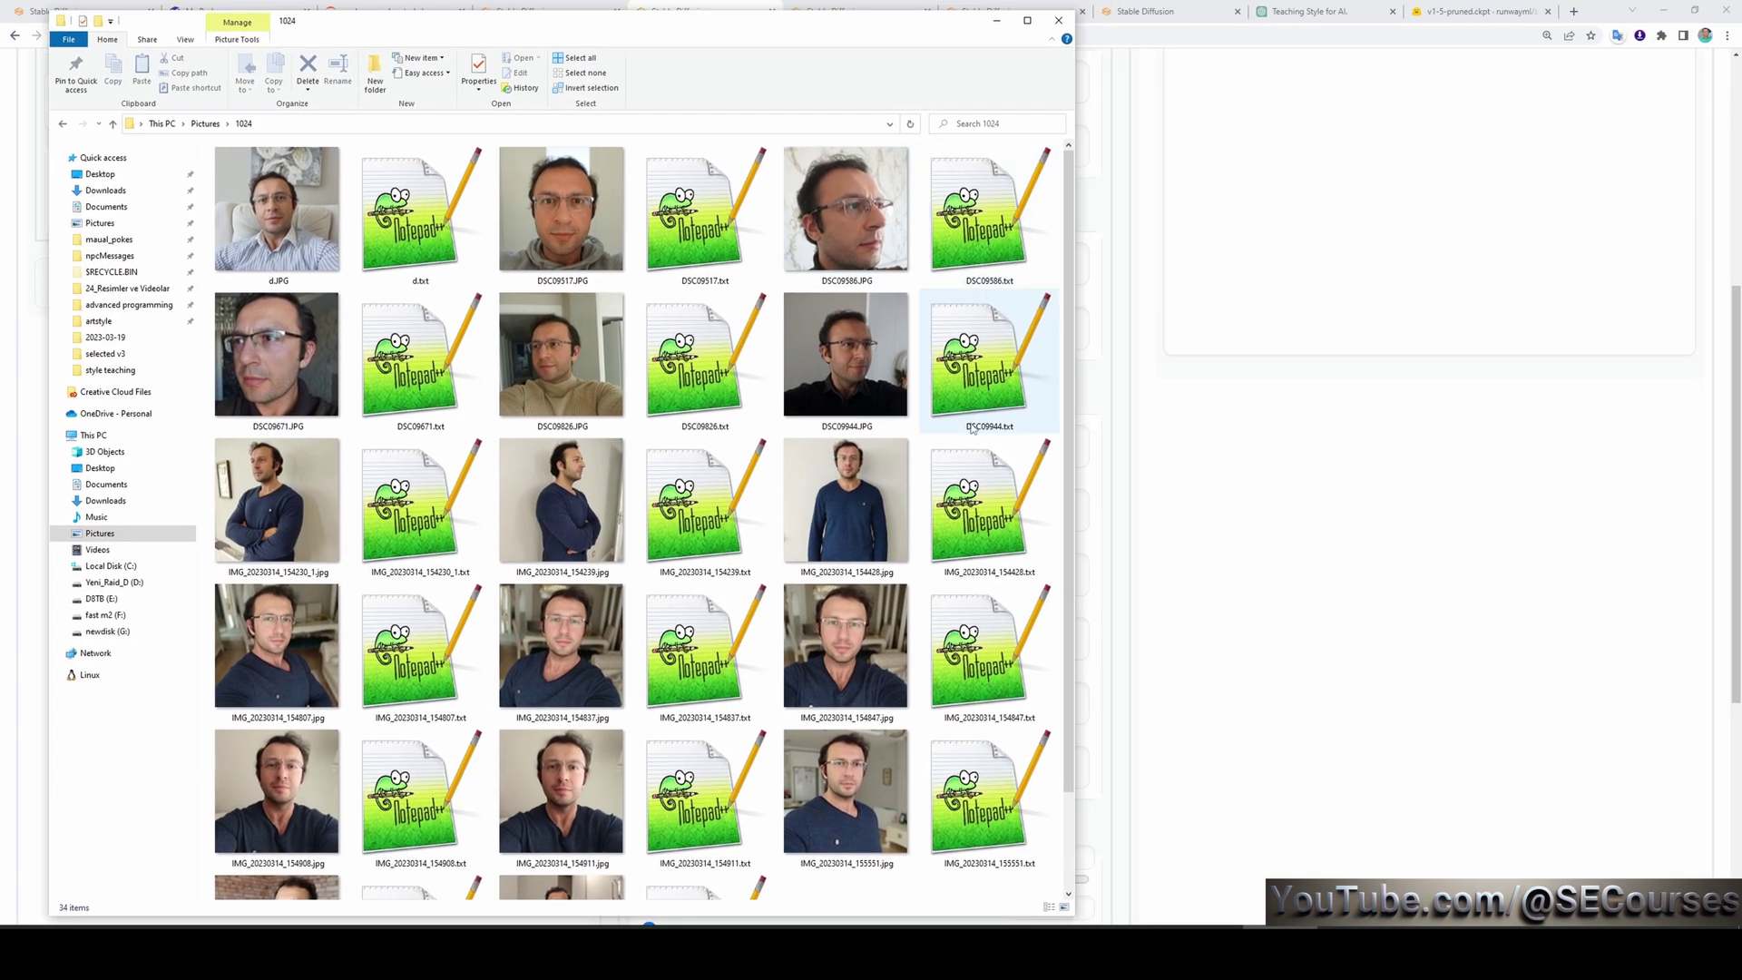
{"action": "left_click", "coordinate": [873, 376]}
{"action": "double_click", "coordinate": [925, 381]}
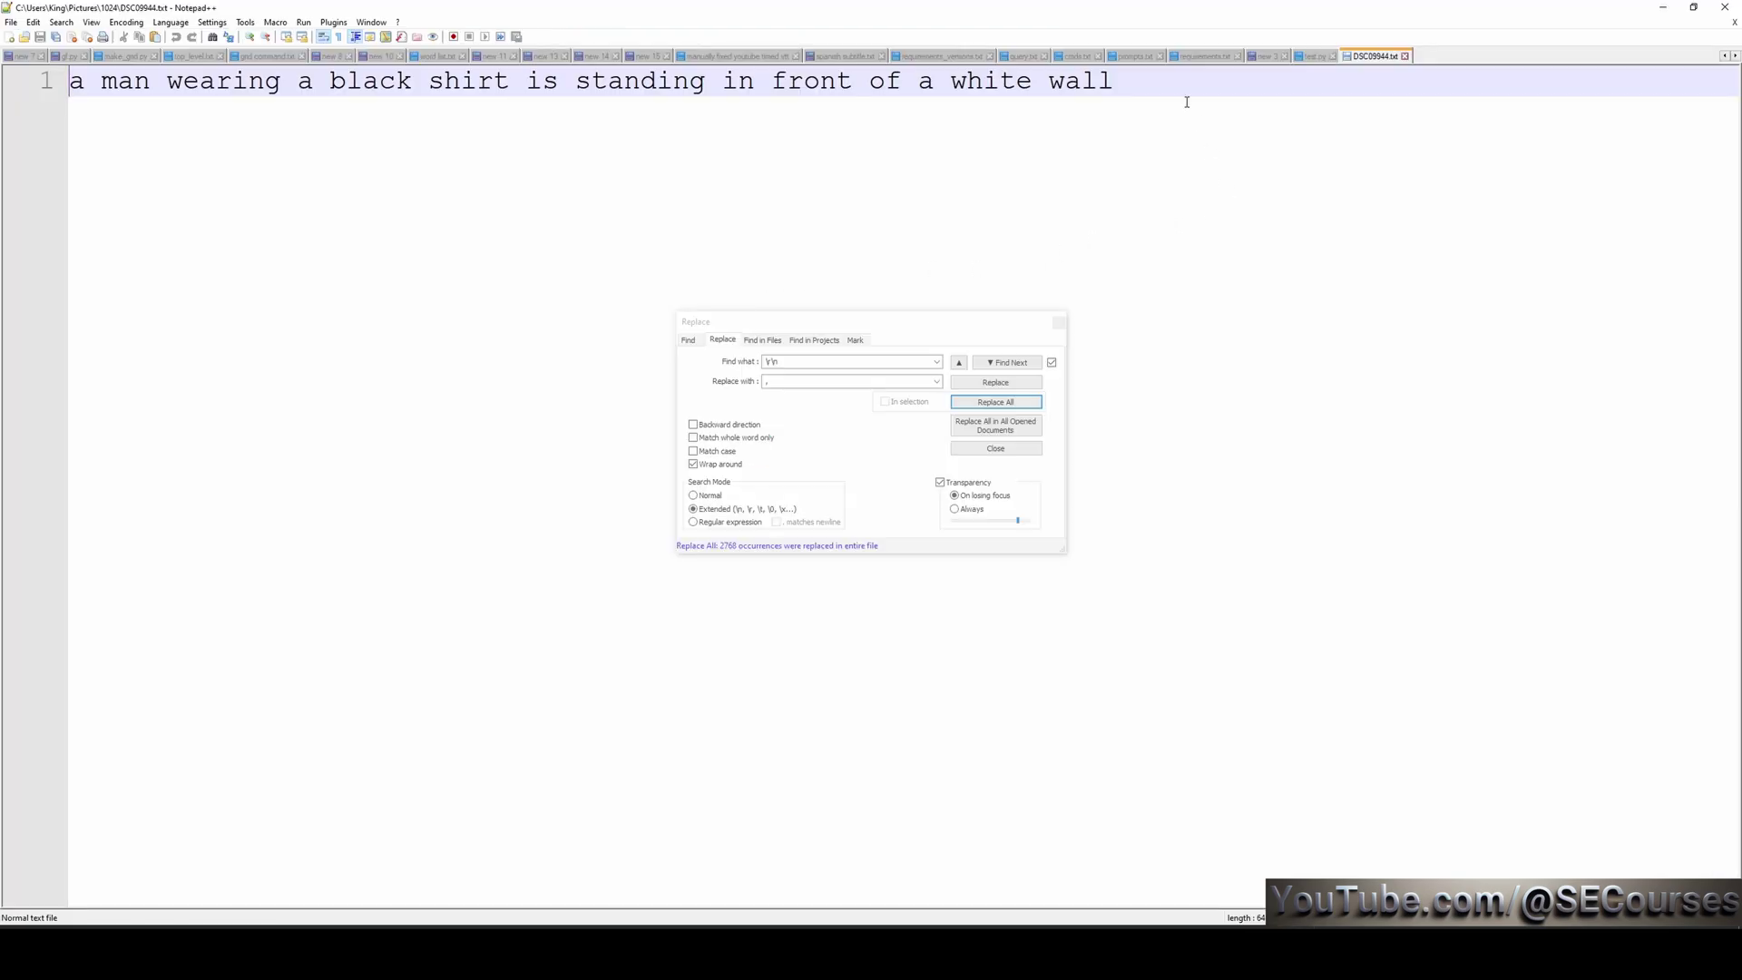
{"action": "key", "text": "ctrl+a"}
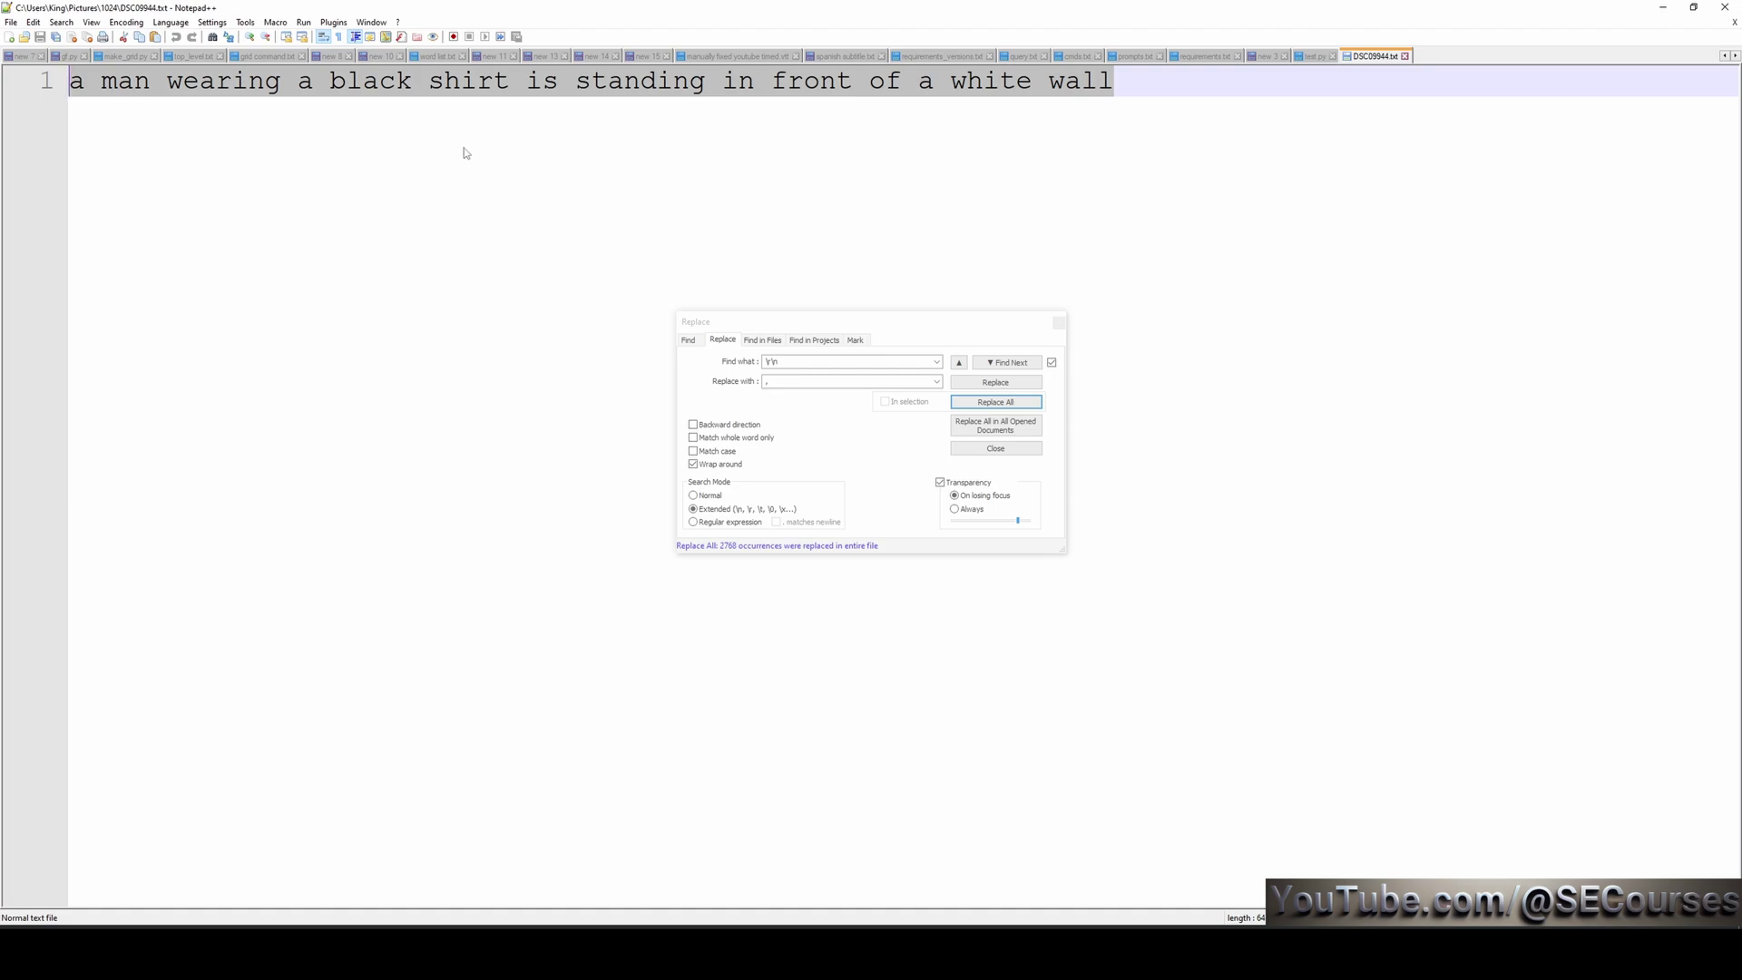
{"action": "left_click", "coordinate": [1157, 107]}
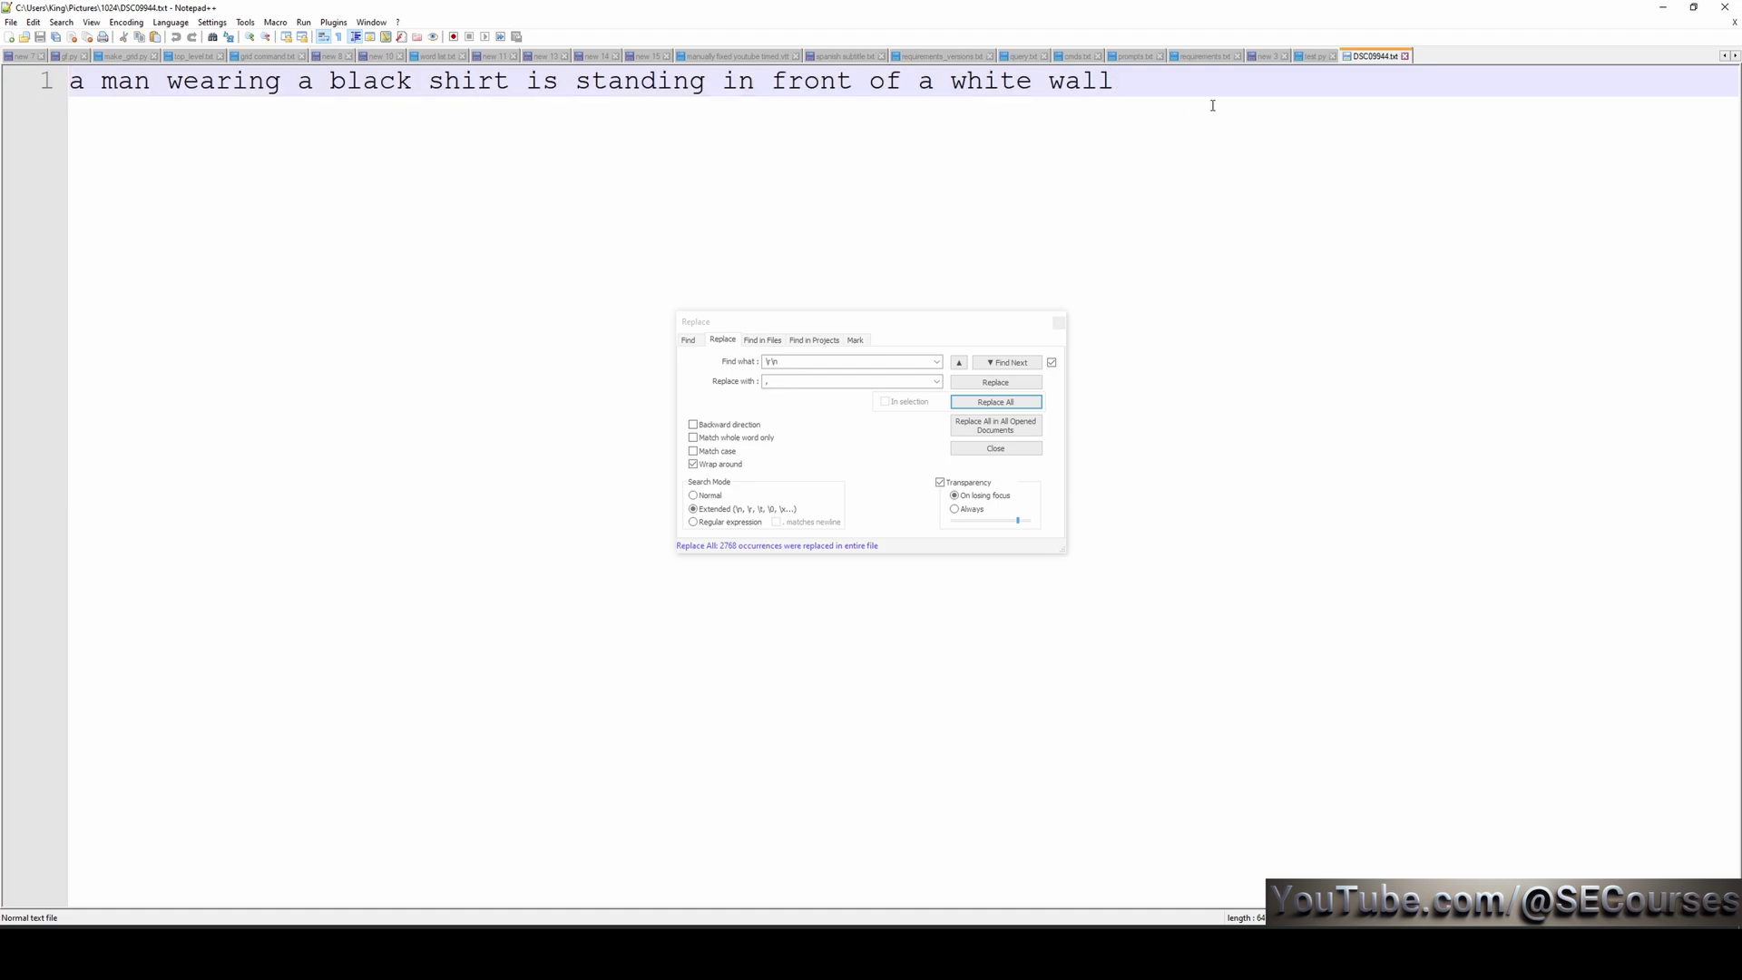
{"action": "key", "text": "ctrl+a"}
{"action": "key", "text": "ctrl+c"}
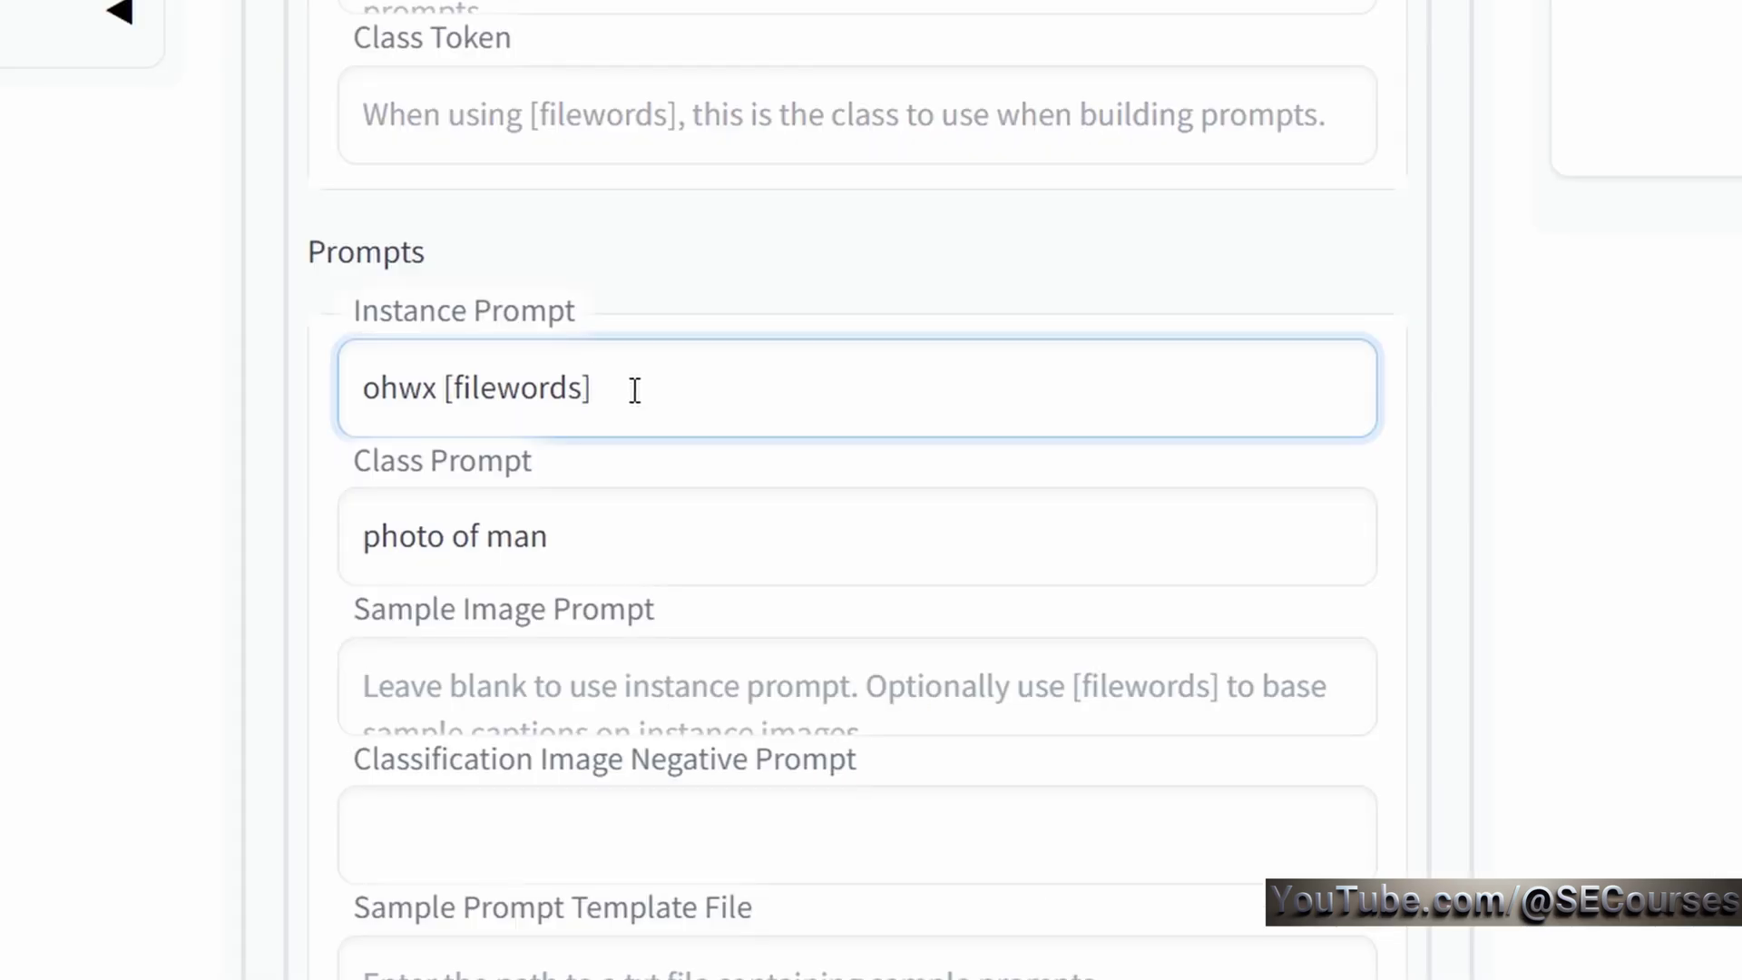
{"action": "left_click_drag", "start_coordinate": [689, 388], "coordinate": [439, 392]}
{"action": "key", "text": "BackSpace"}
{"action": "key", "text": "ctrl+v"}
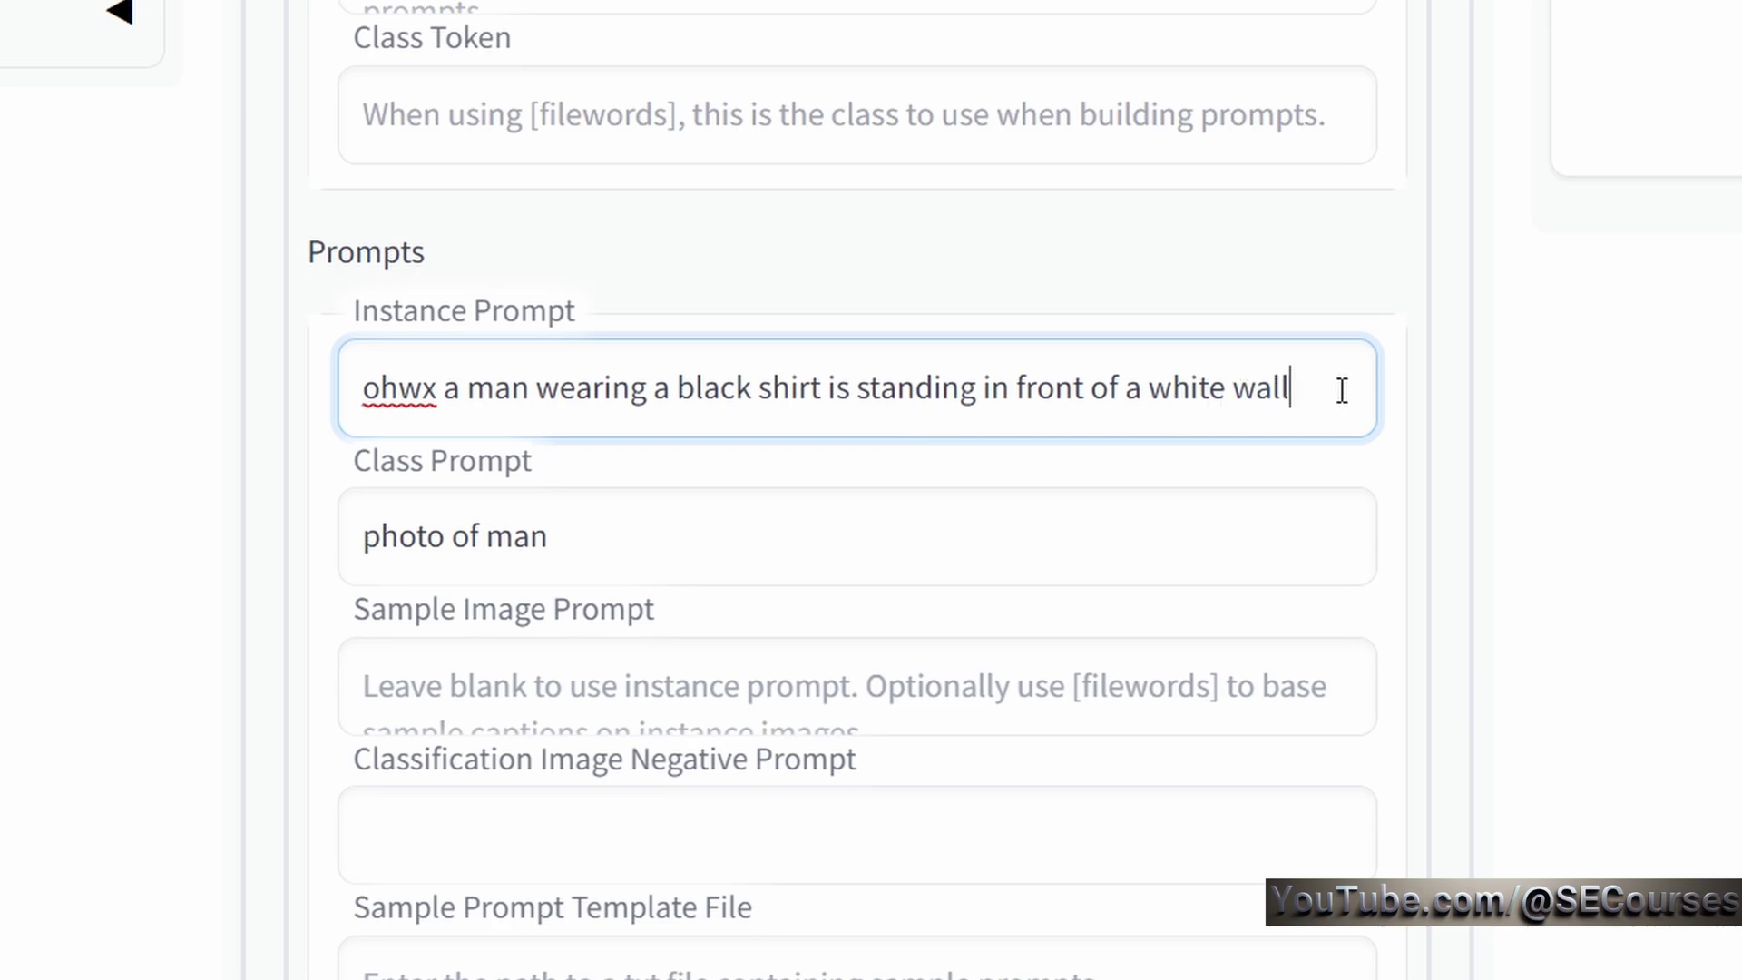
{"action": "left_click_drag", "start_coordinate": [1318, 389], "coordinate": [338, 420]}
{"action": "left_click", "coordinate": [1306, 388]}
{"action": "left_click_drag", "start_coordinate": [1306, 388], "coordinate": [443, 389]}
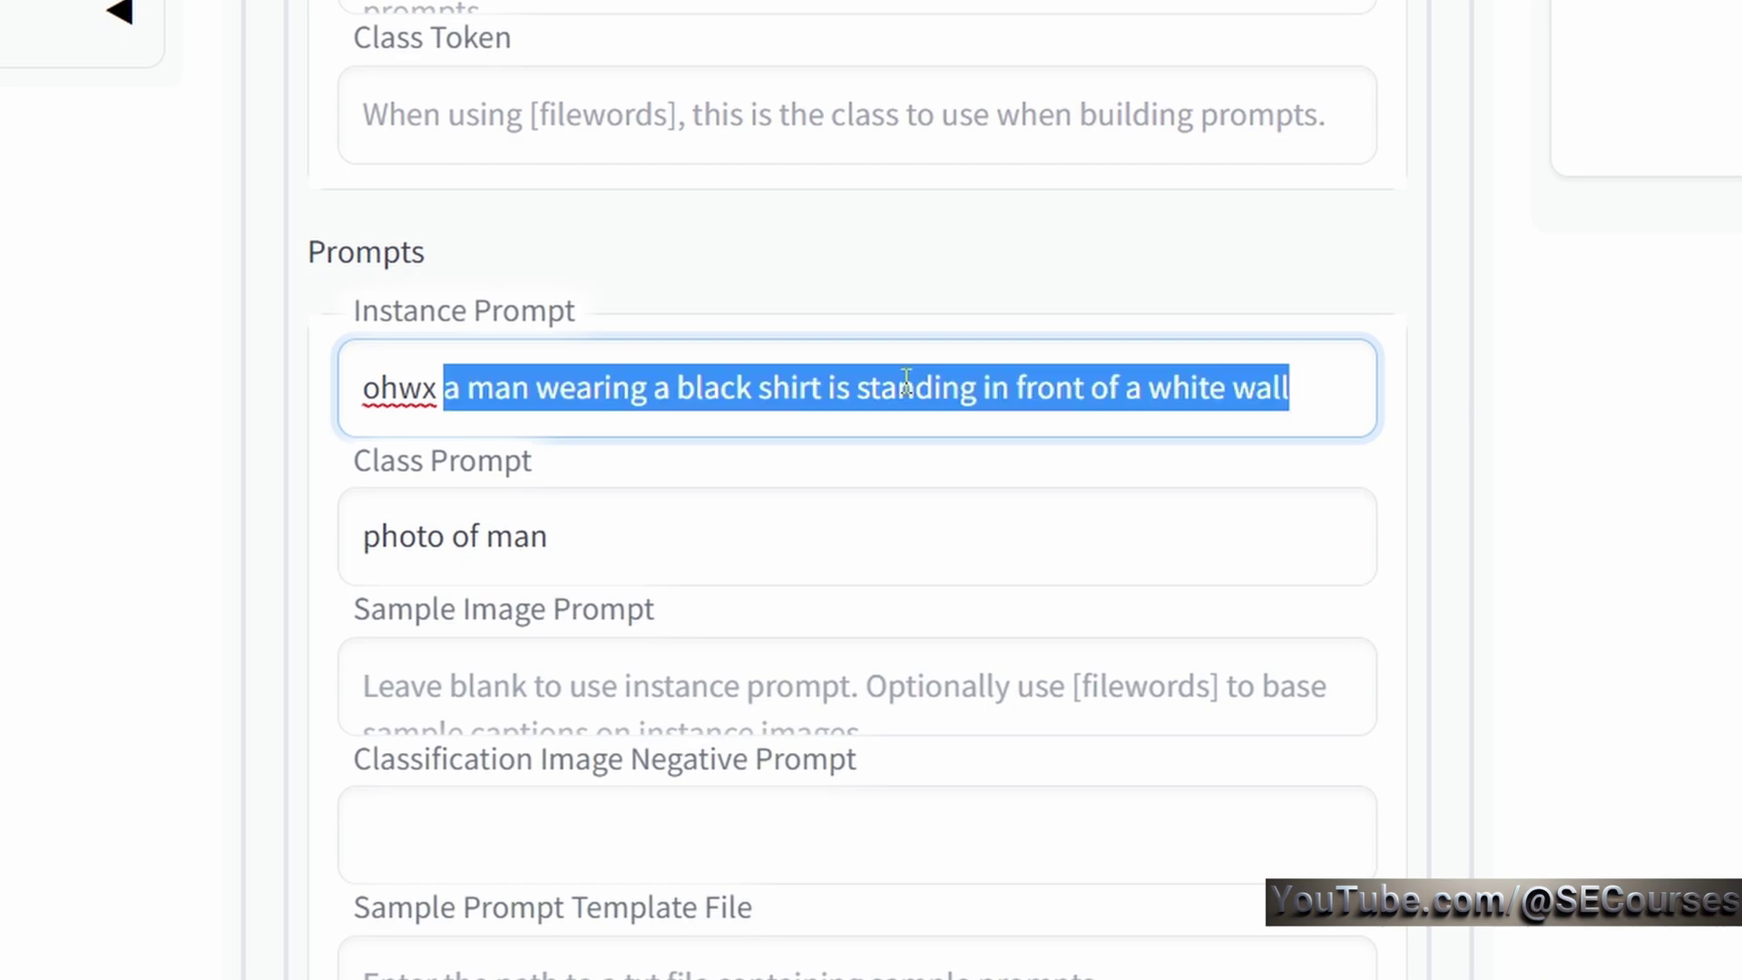
{"action": "type", "text": "man"}
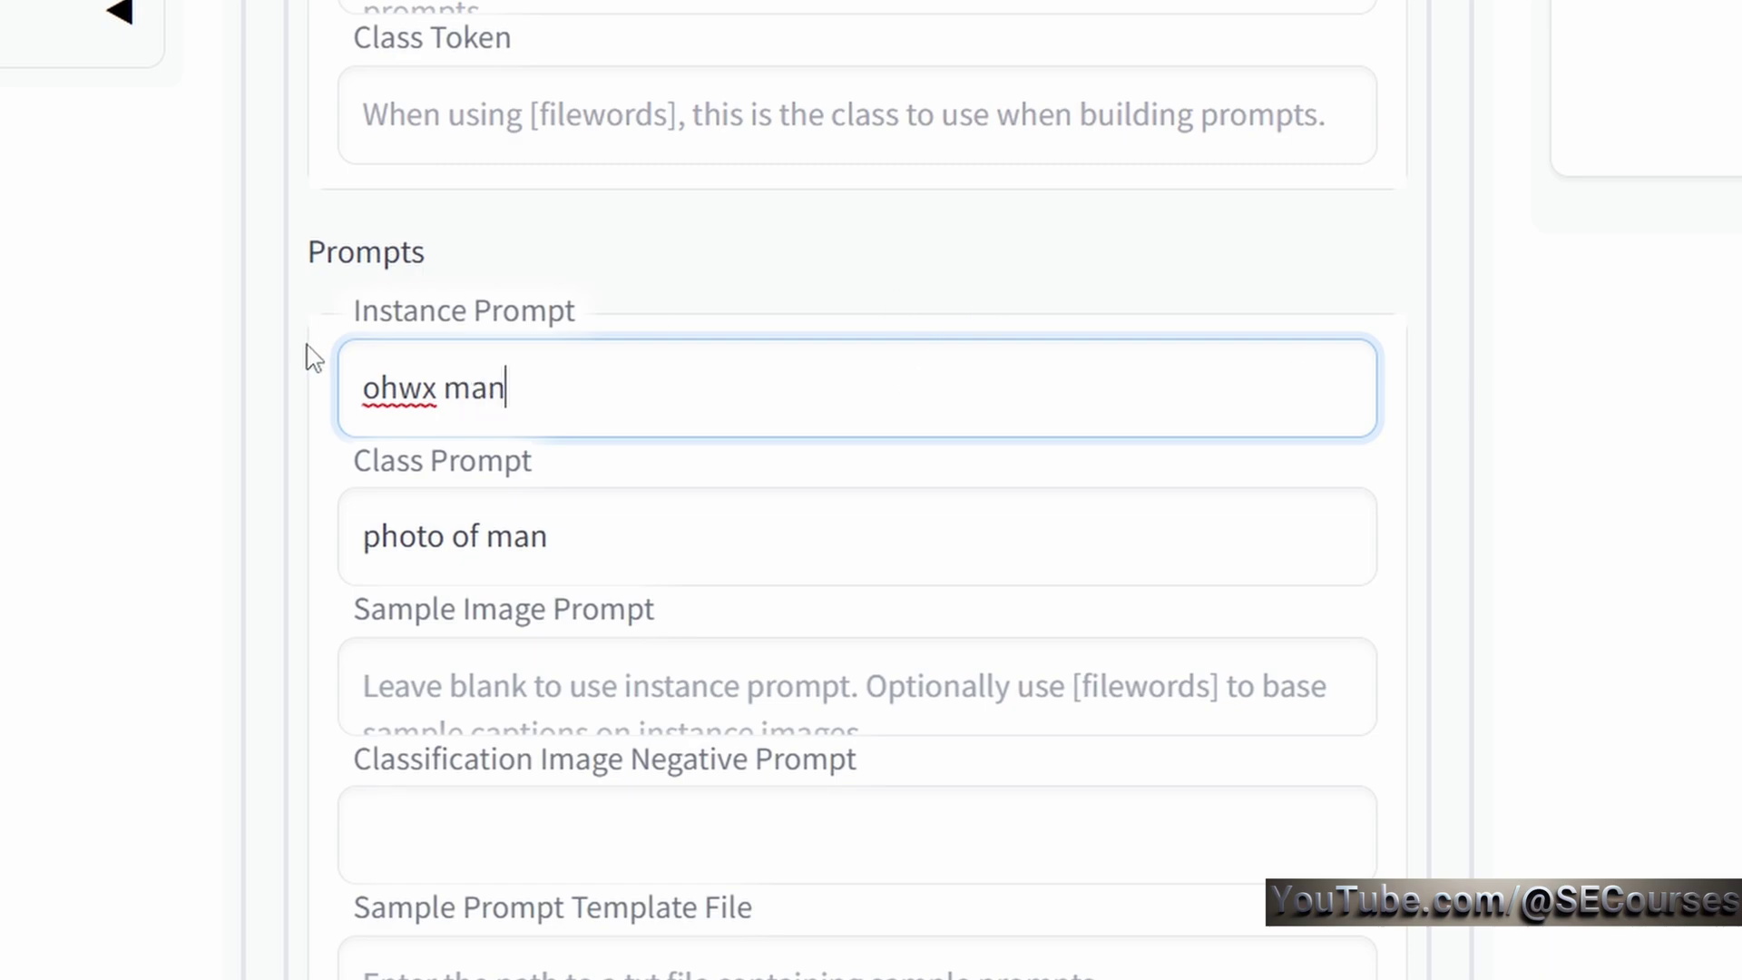
{"action": "double_click", "coordinate": [400, 388]}
{"action": "double_click", "coordinate": [488, 388]}
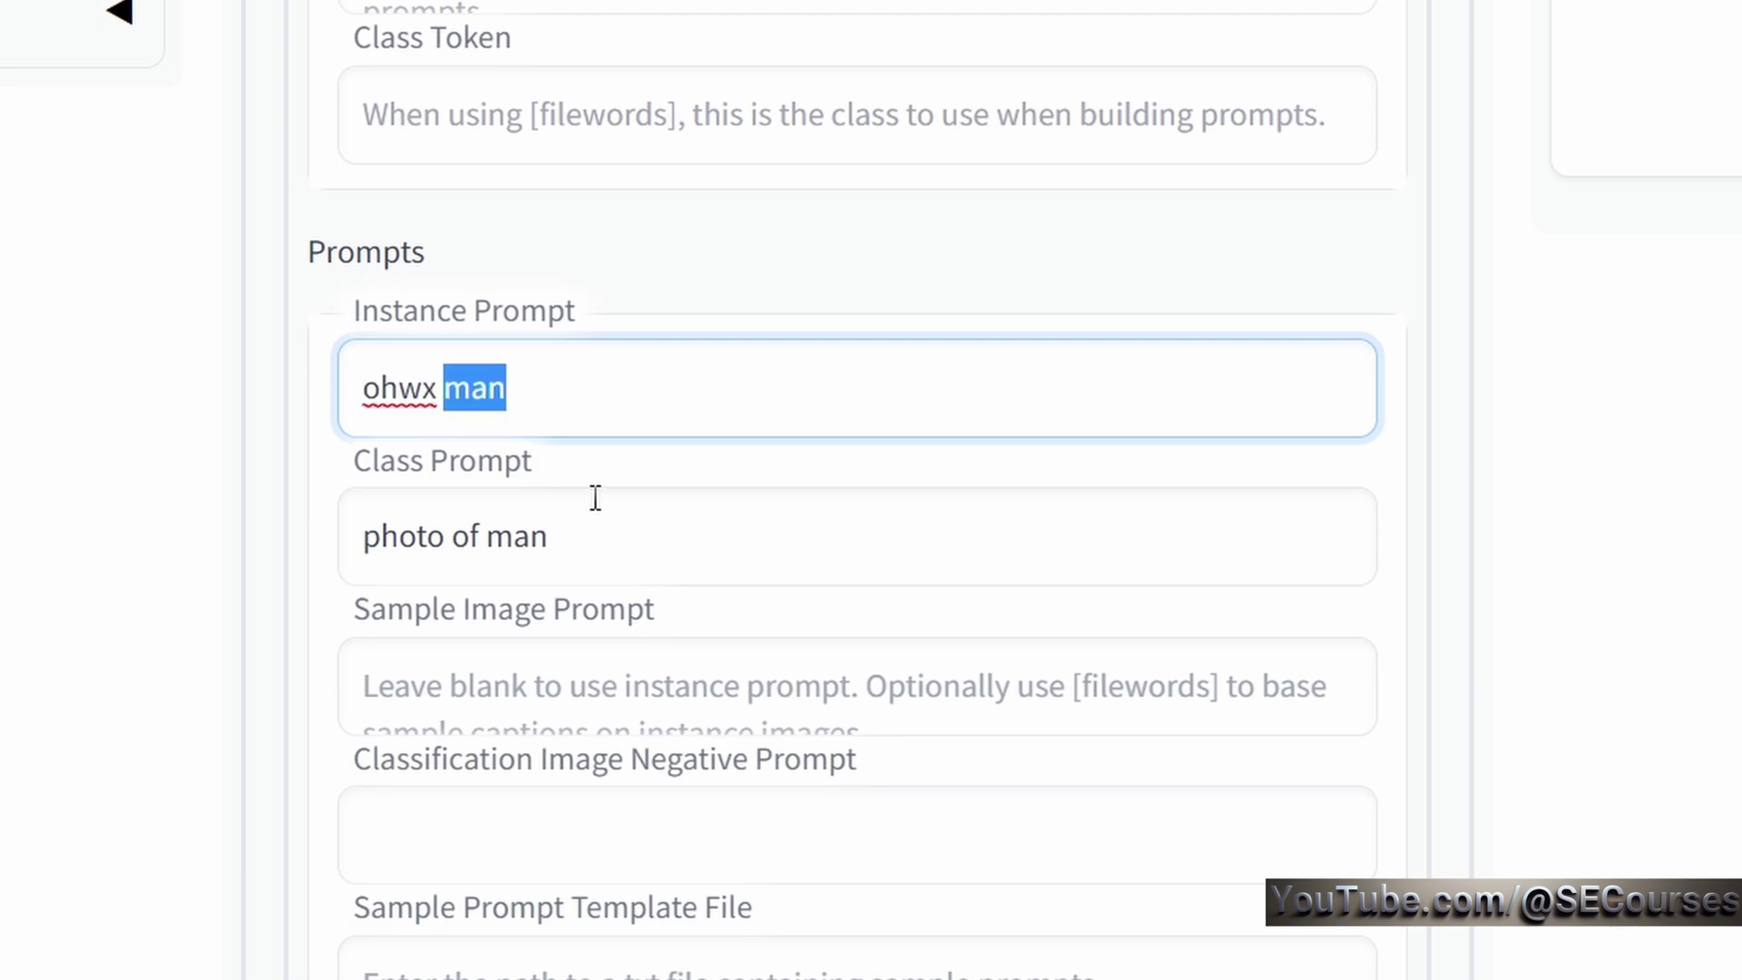
{"action": "double_click", "coordinate": [592, 539]}
{"action": "left_click", "coordinate": [692, 533]}
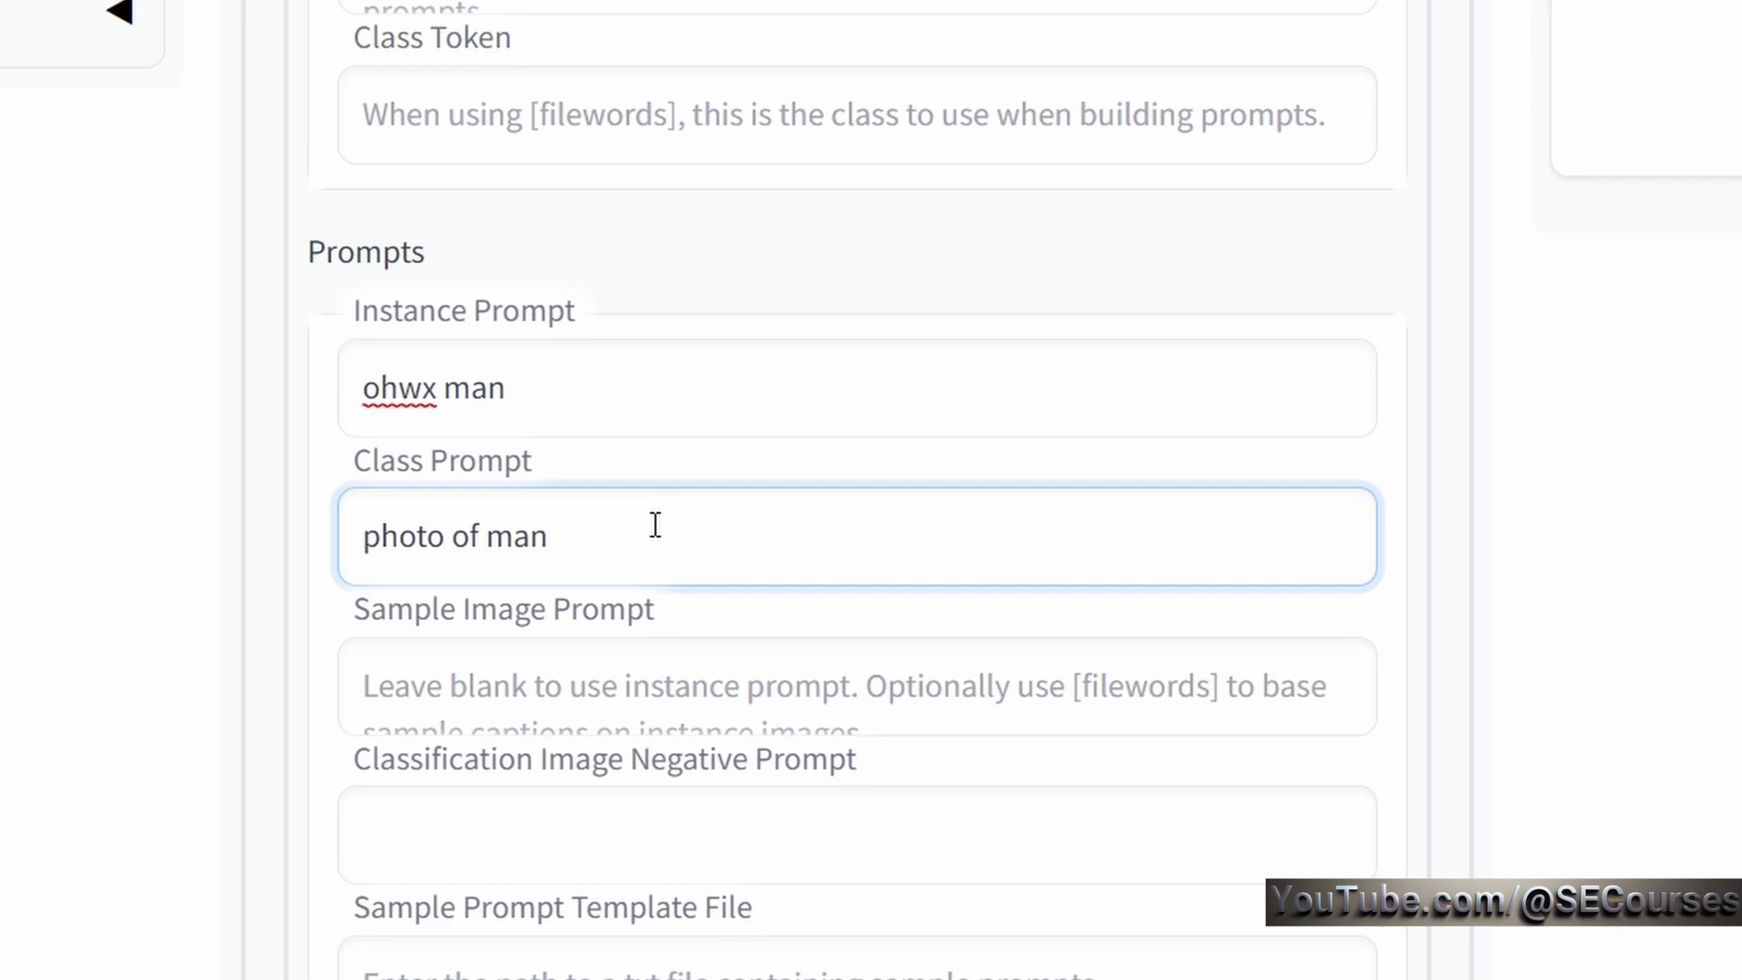
{"action": "key", "text": "ctrl+a"}
- Scroll to the Image Generation settings and briefly view the txt2img page
{"action": "scroll", "coordinate": [871, 544], "scroll_direction": "down", "scroll_amount": 10}
{"action": "left_click_drag", "start_coordinate": [1266, 391], "coordinate": [1159, 424]}
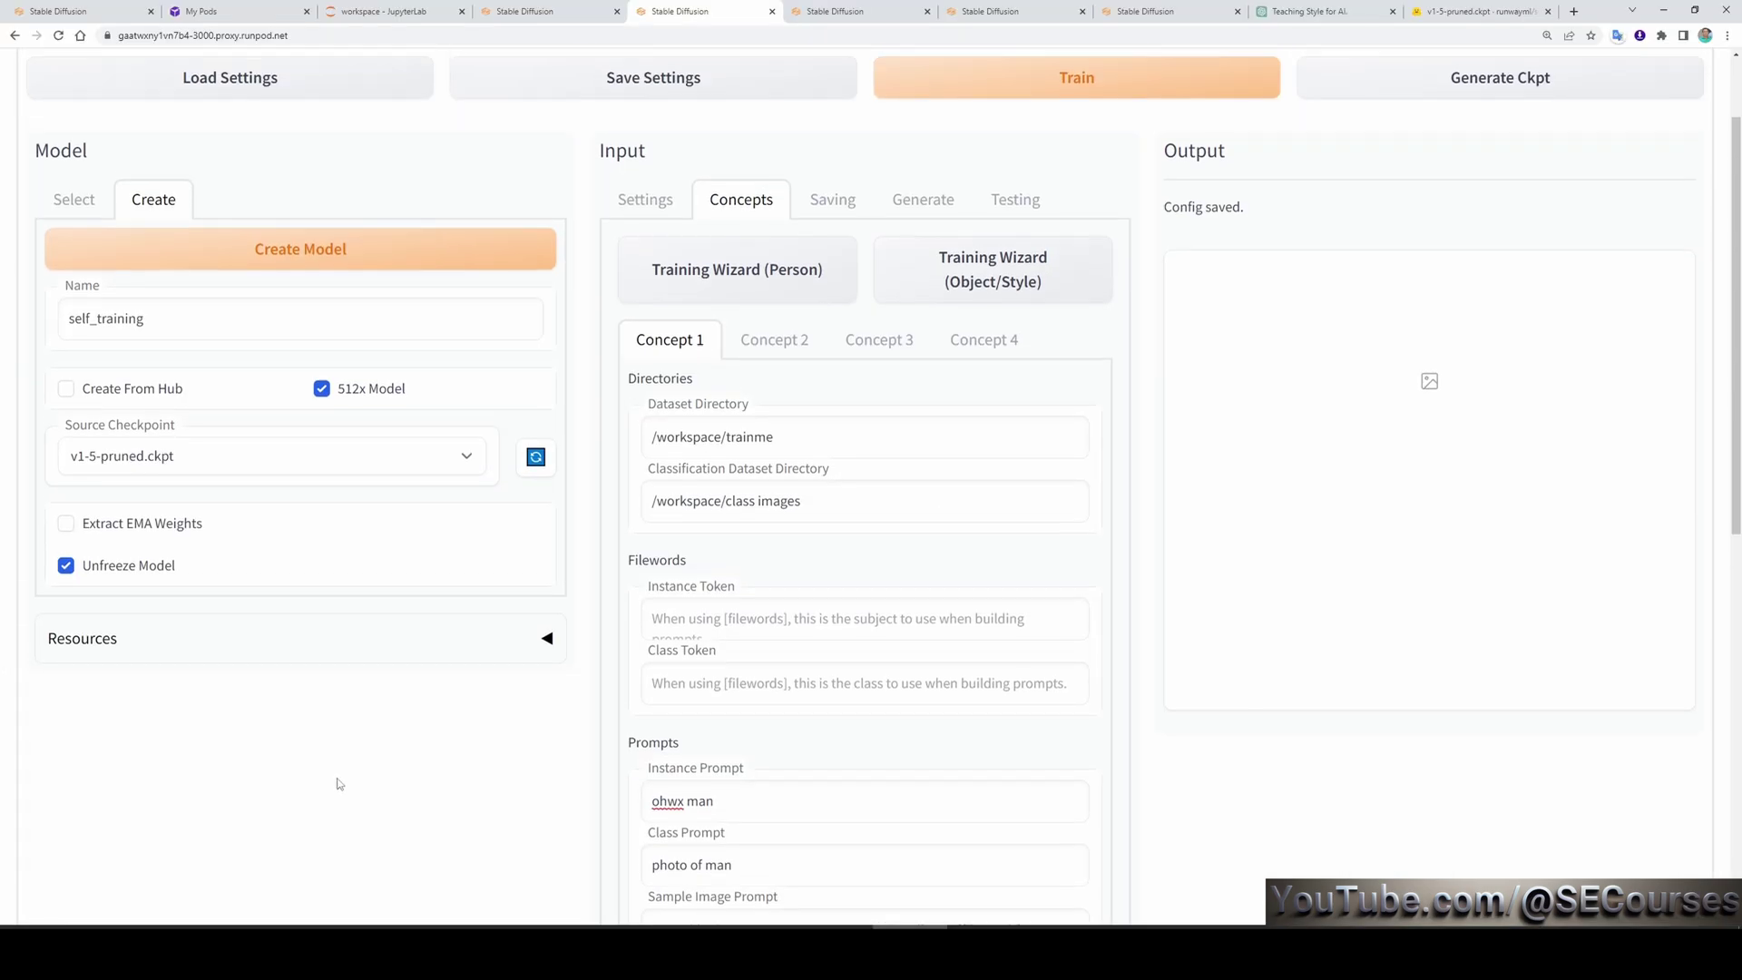
{"action": "scroll", "coordinate": [337, 784], "scroll_direction": "up", "scroll_amount": 2}
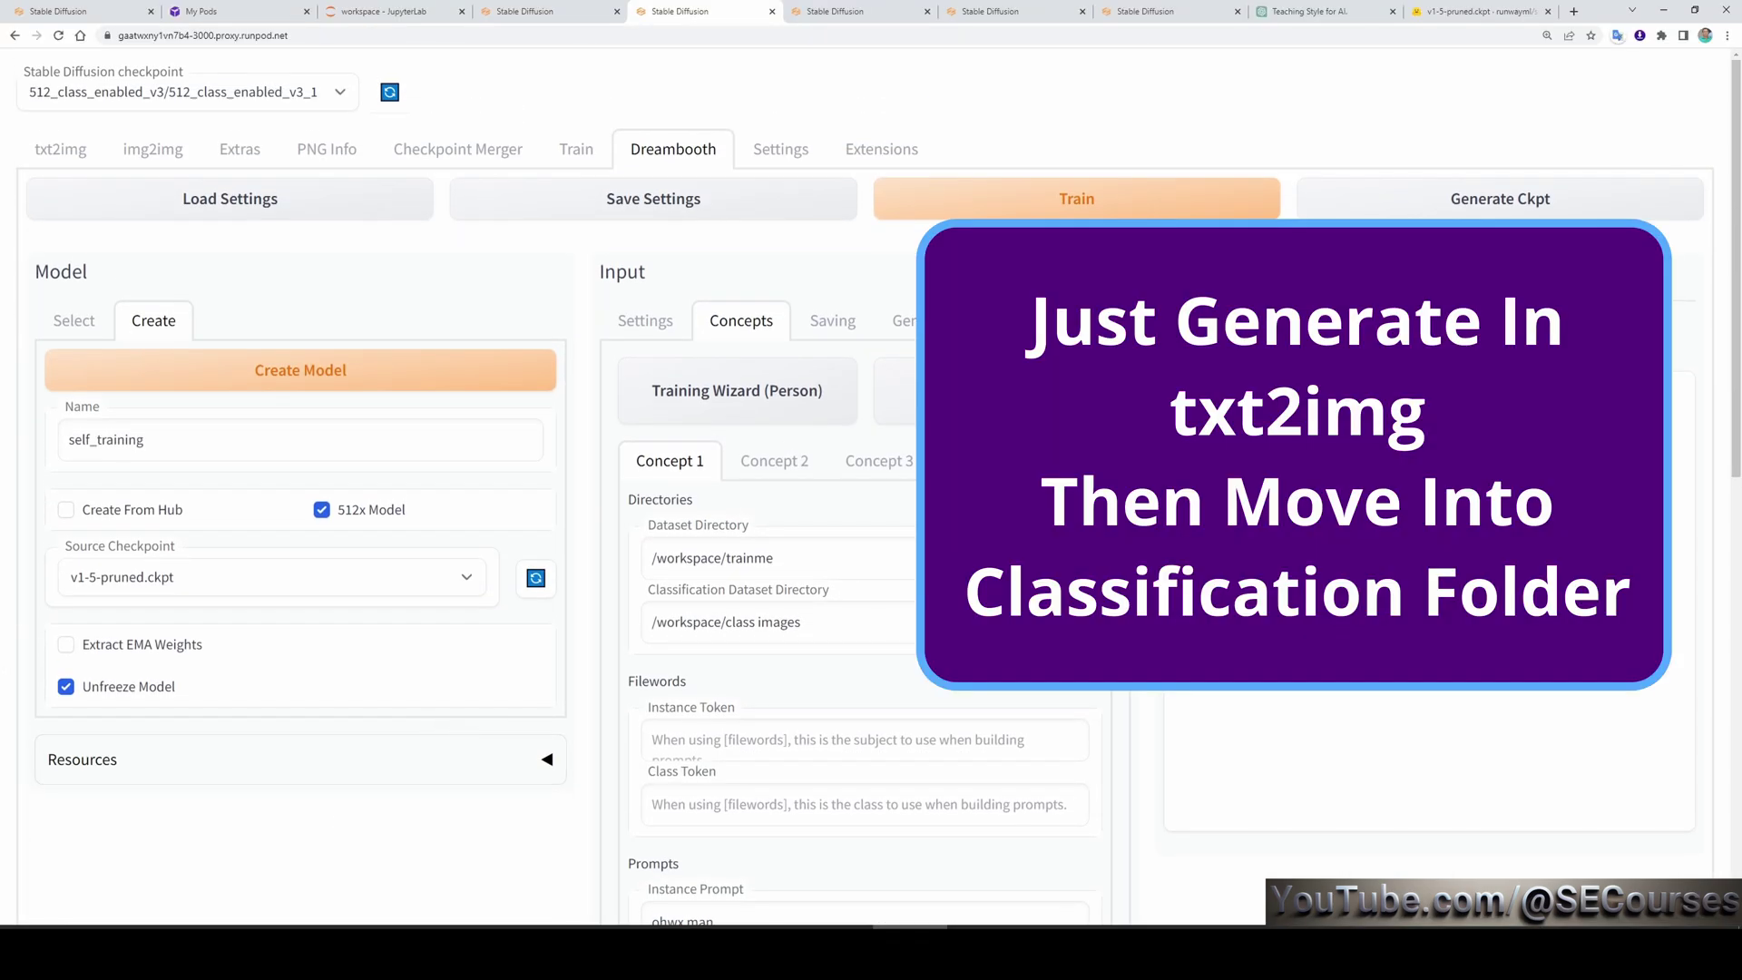
{"action": "scroll", "coordinate": [338, 545], "scroll_direction": "down", "scroll_amount": 2}
{"action": "scroll", "coordinate": [337, 545], "scroll_direction": "up", "scroll_amount": 2}
{"action": "left_click", "coordinate": [69, 154]}
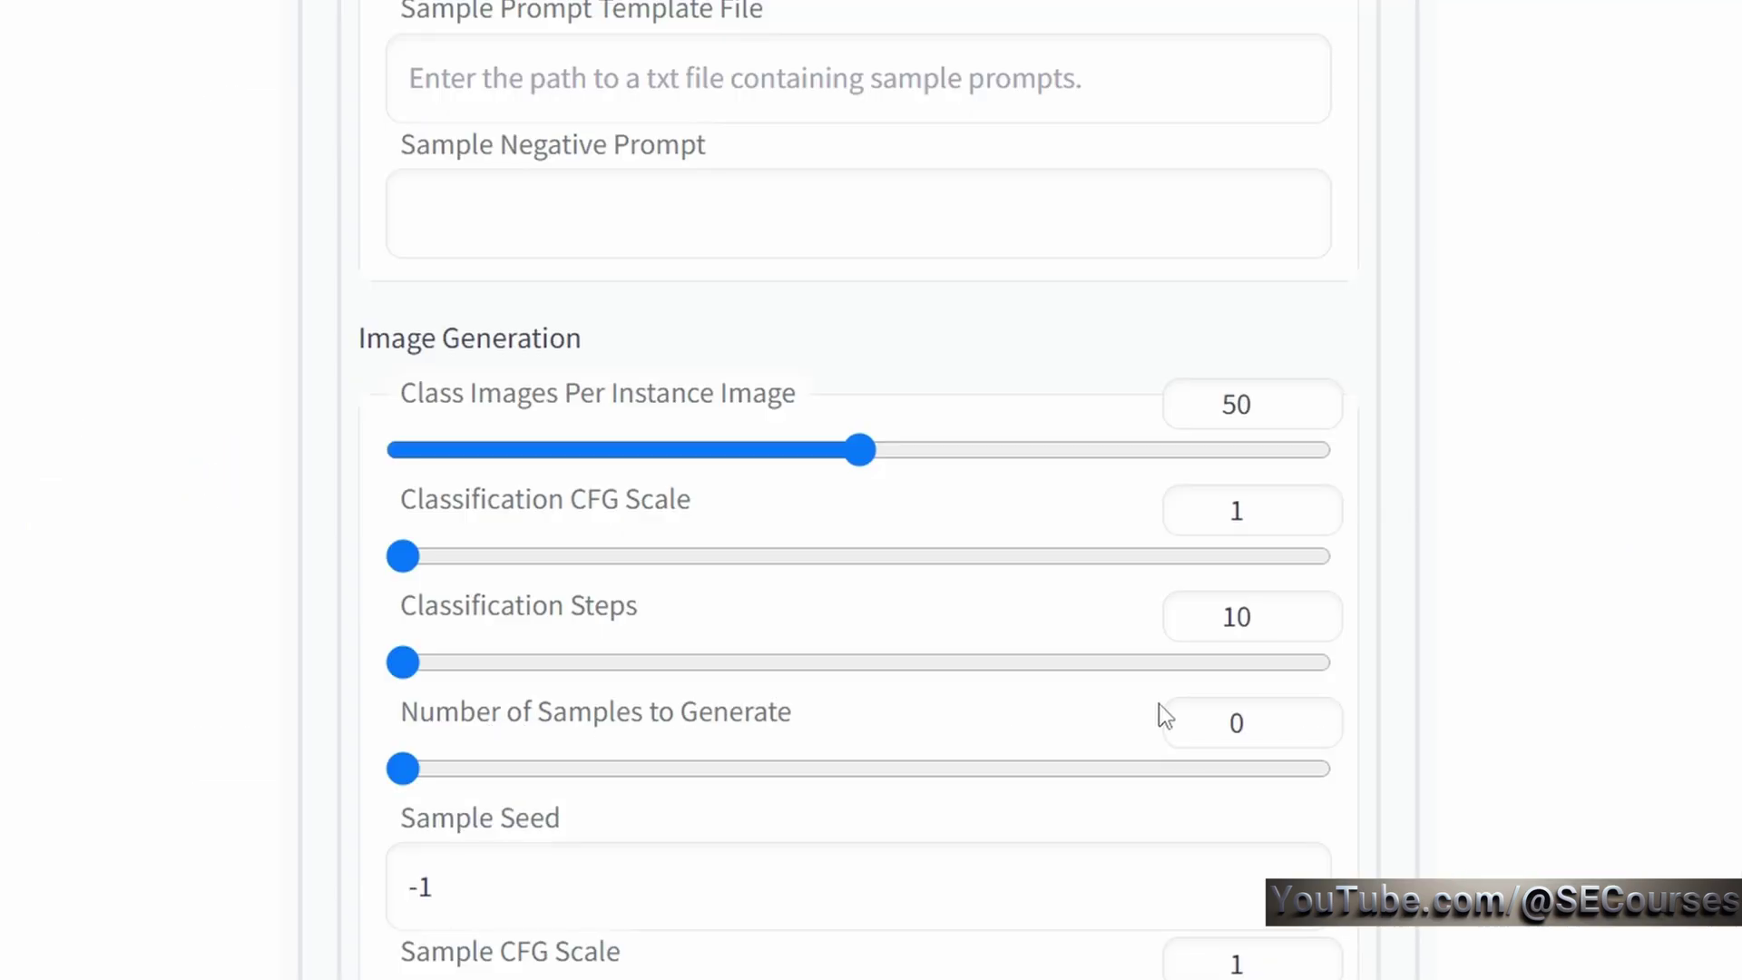
{"action": "scroll", "coordinate": [1217, 723], "scroll_direction": "up", "scroll_amount": 15}
{"action": "scroll", "coordinate": [1061, 786], "scroll_direction": "up", "scroll_amount": 3}
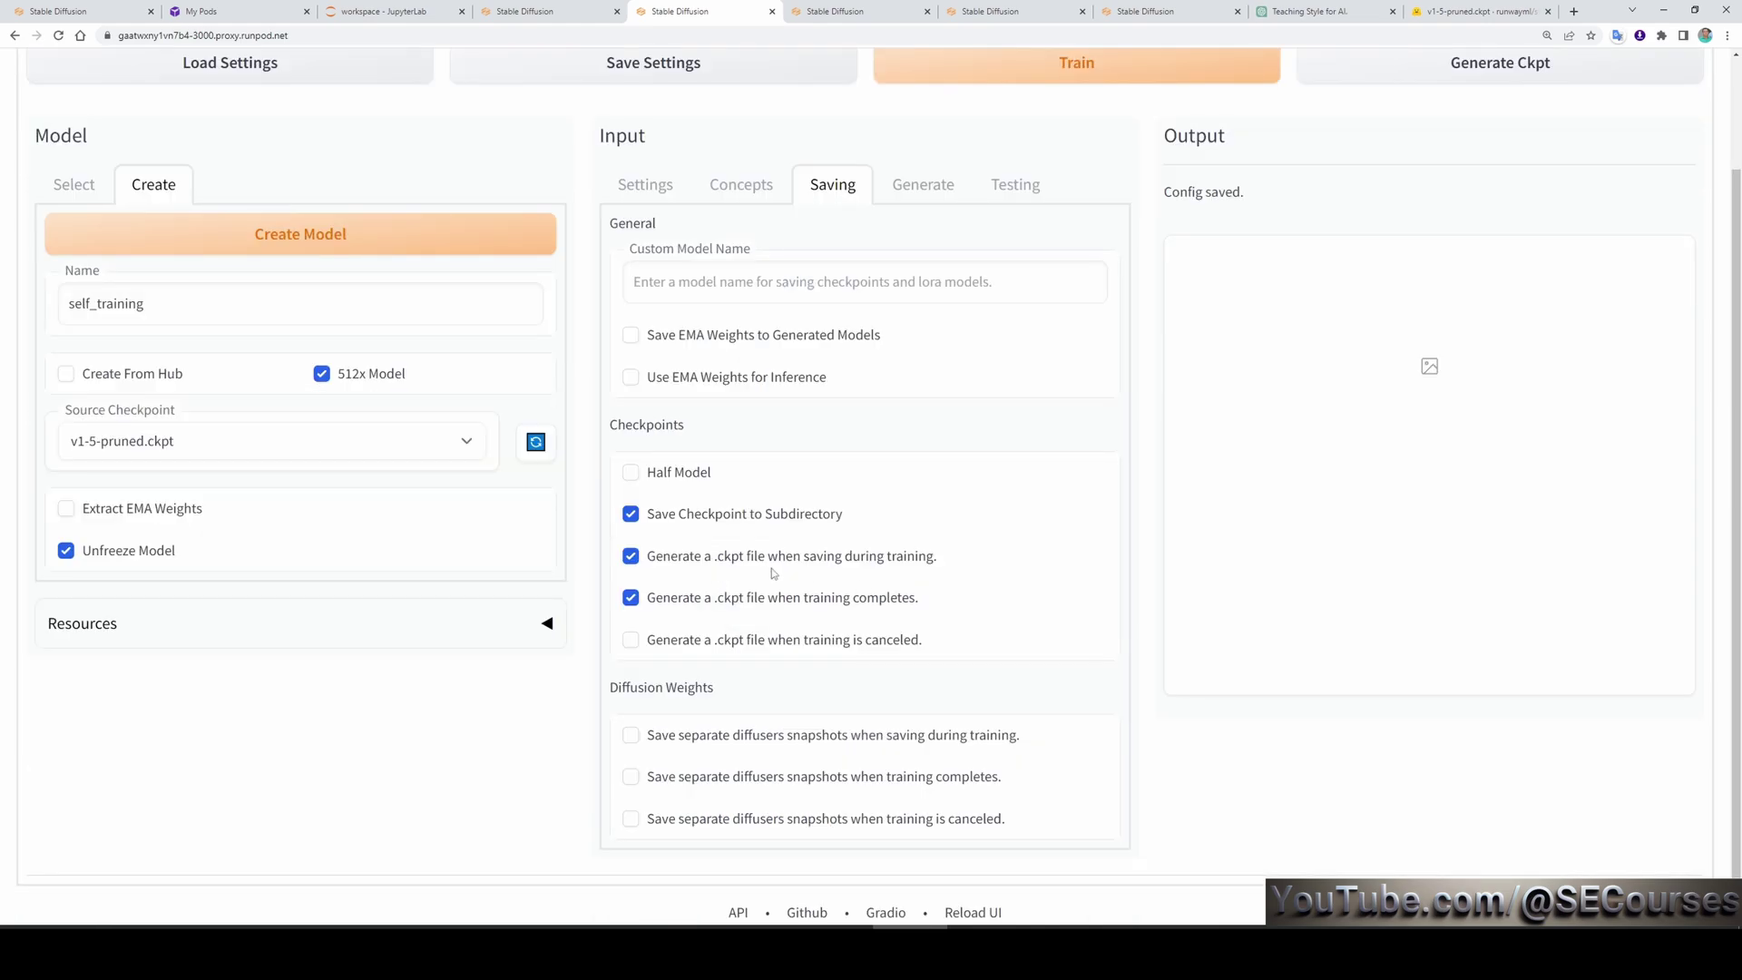
- Scroll up through the SECourses YouTube channel's video list
{"action": "scroll", "coordinate": [917, 567], "scroll_direction": "up", "scroll_amount": 1}
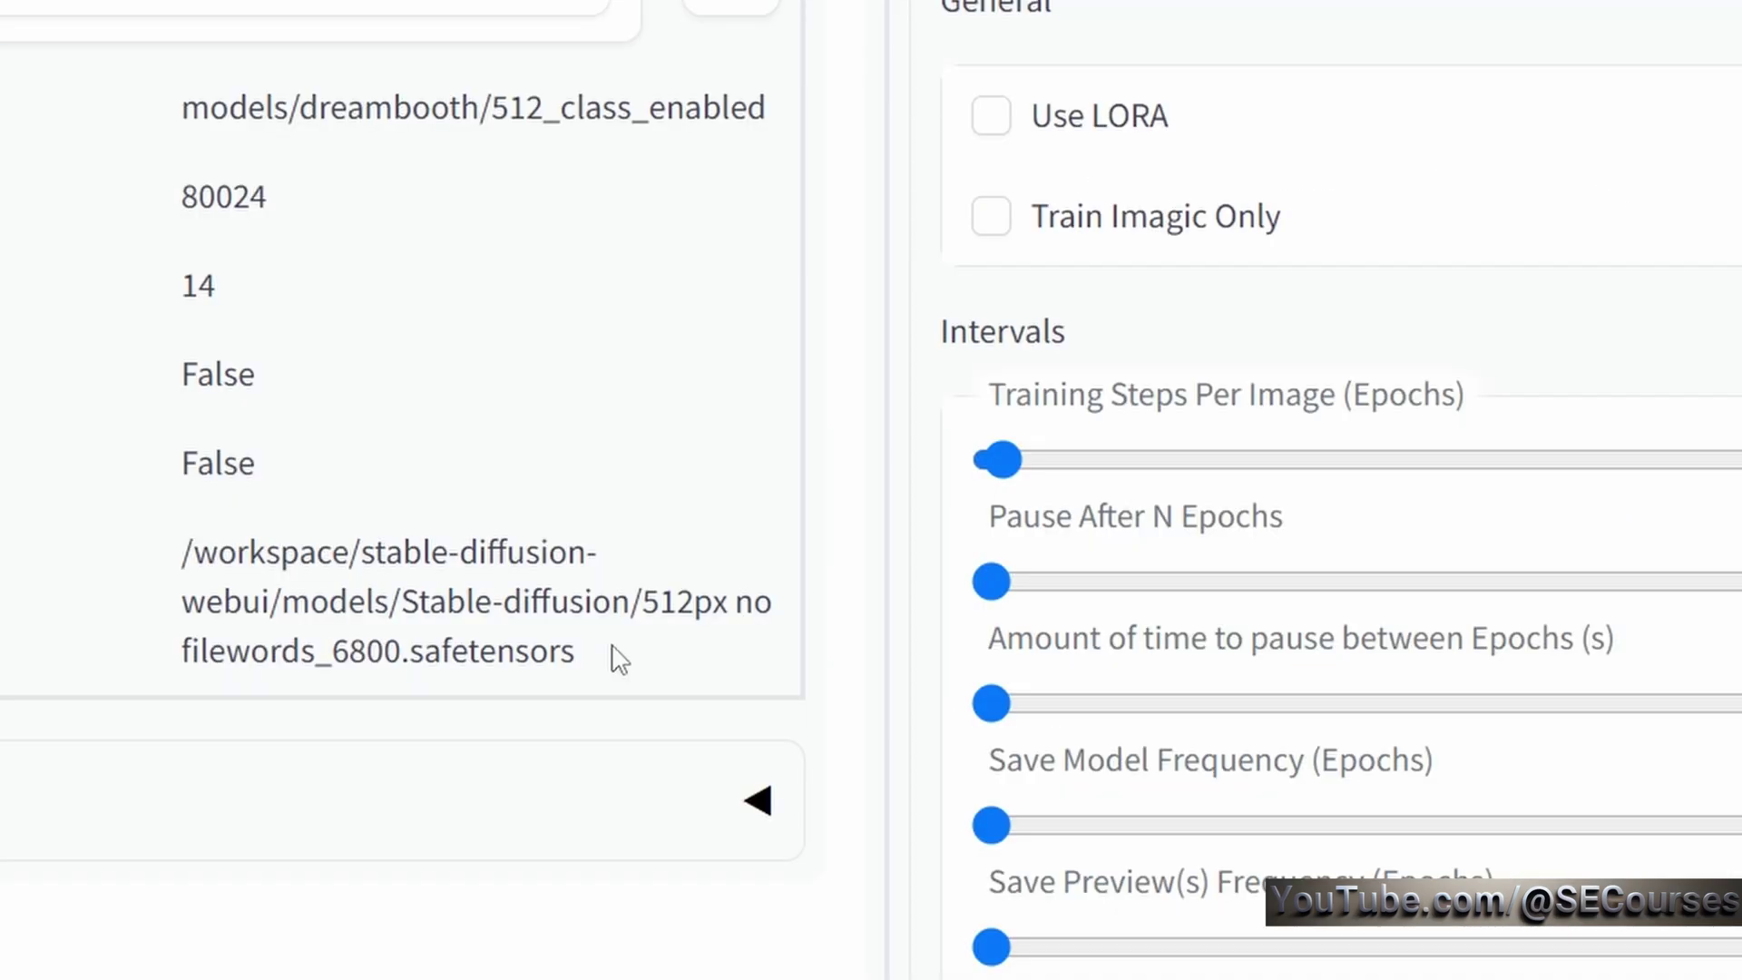
- Highlight the 6800 step count in the 512_class_enabled model's saved file path
{"action": "left_click_drag", "start_coordinate": [610, 657], "coordinate": [177, 546]}
{"action": "left_click", "coordinate": [366, 661]}
{"action": "left_click_drag", "start_coordinate": [401, 655], "coordinate": [332, 655]}
{"action": "left_click", "coordinate": [392, 653]}
{"action": "left_click_drag", "start_coordinate": [399, 655], "coordinate": [350, 655]}
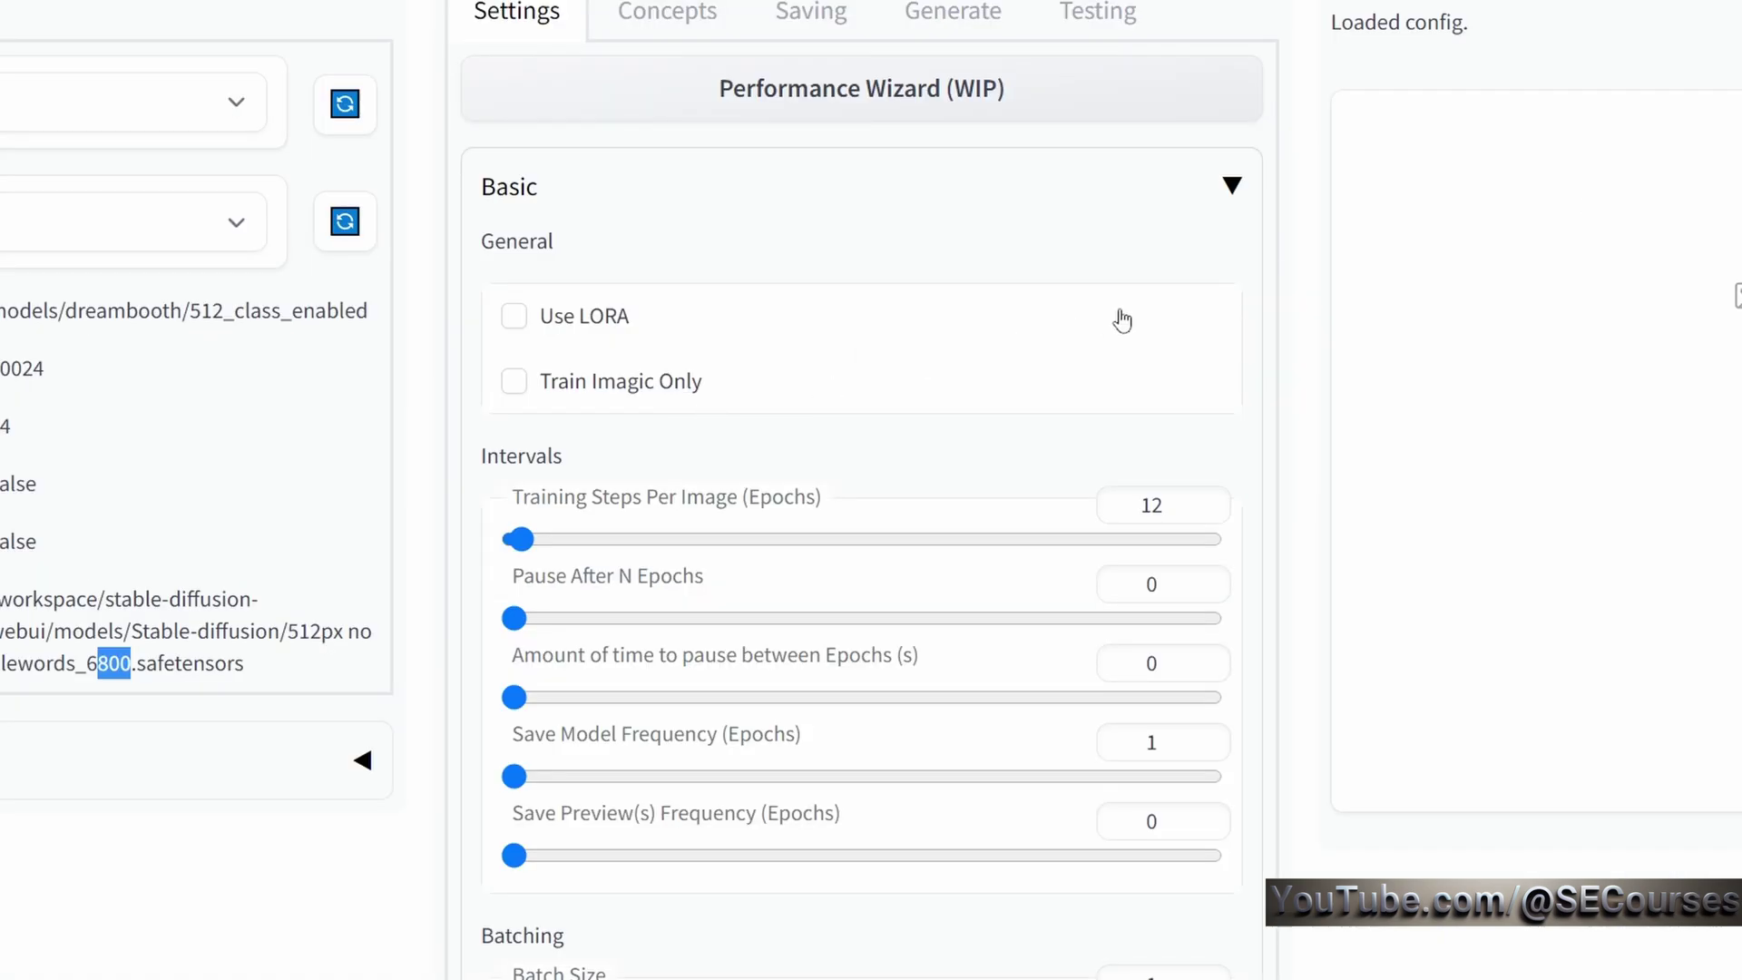
{"action": "scroll", "coordinate": [1112, 344], "scroll_direction": "down", "scroll_amount": 1}
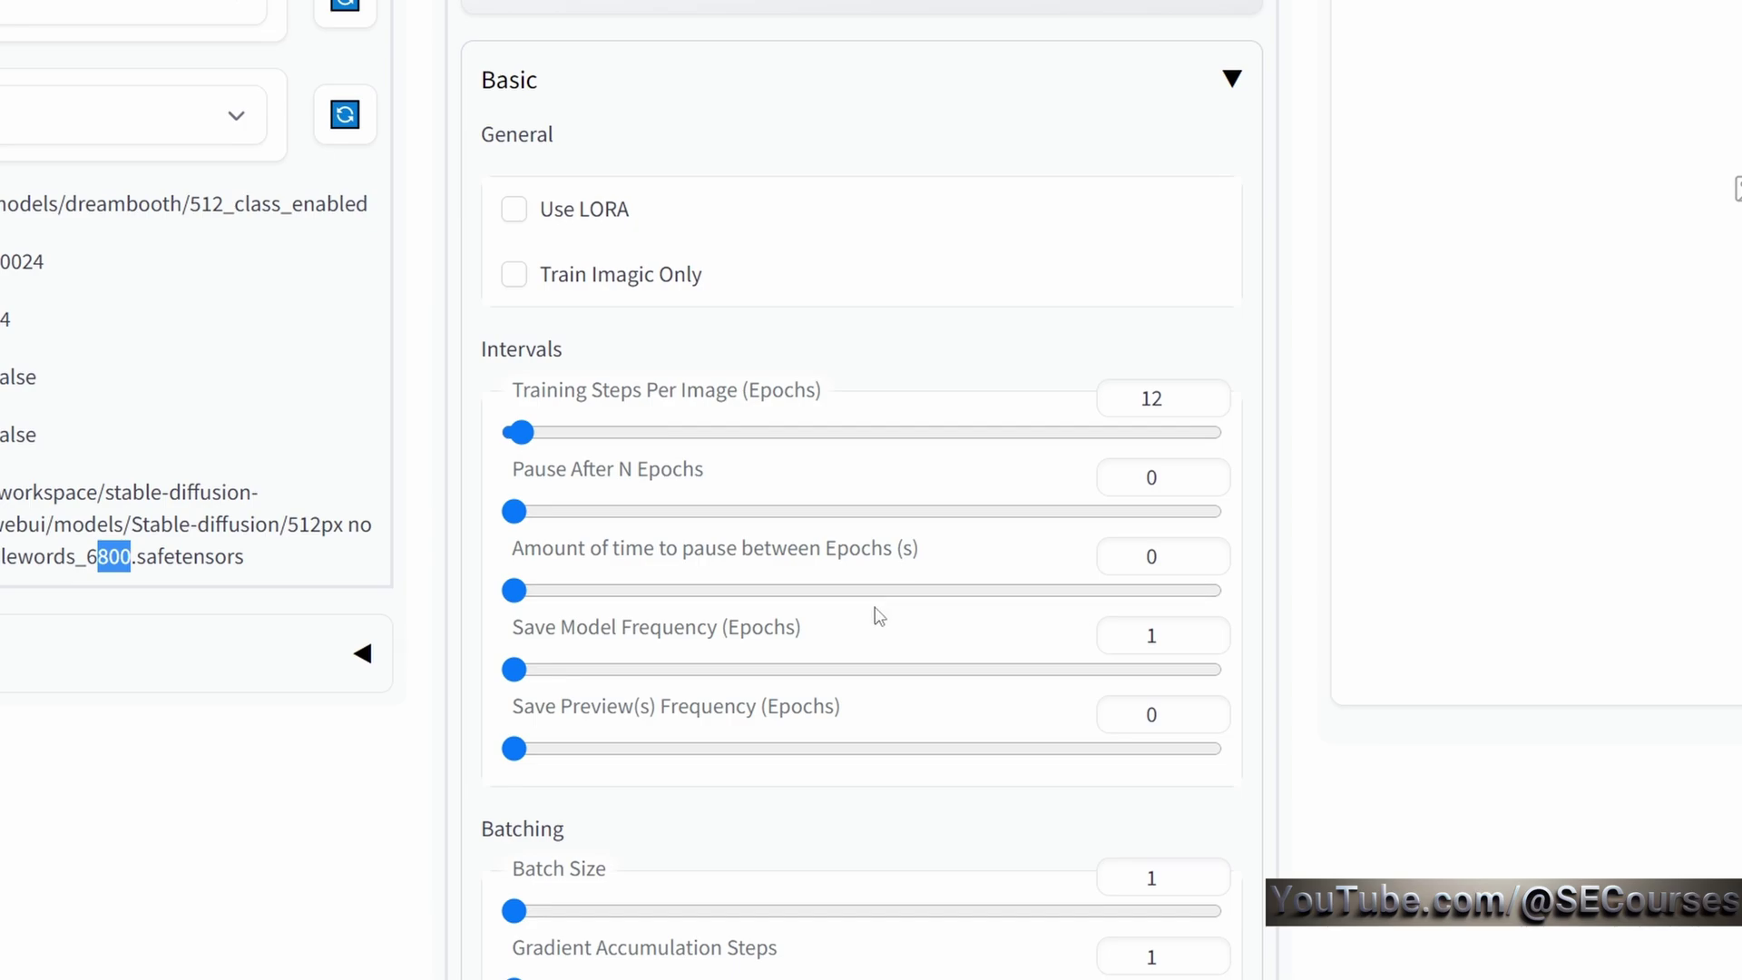
{"action": "scroll", "coordinate": [879, 615], "scroll_direction": "down", "scroll_amount": 5}
{"action": "scroll", "coordinate": [1322, 681], "scroll_direction": "up", "scroll_amount": 1}
{"action": "scroll", "coordinate": [1373, 739], "scroll_direction": "down", "scroll_amount": 4}
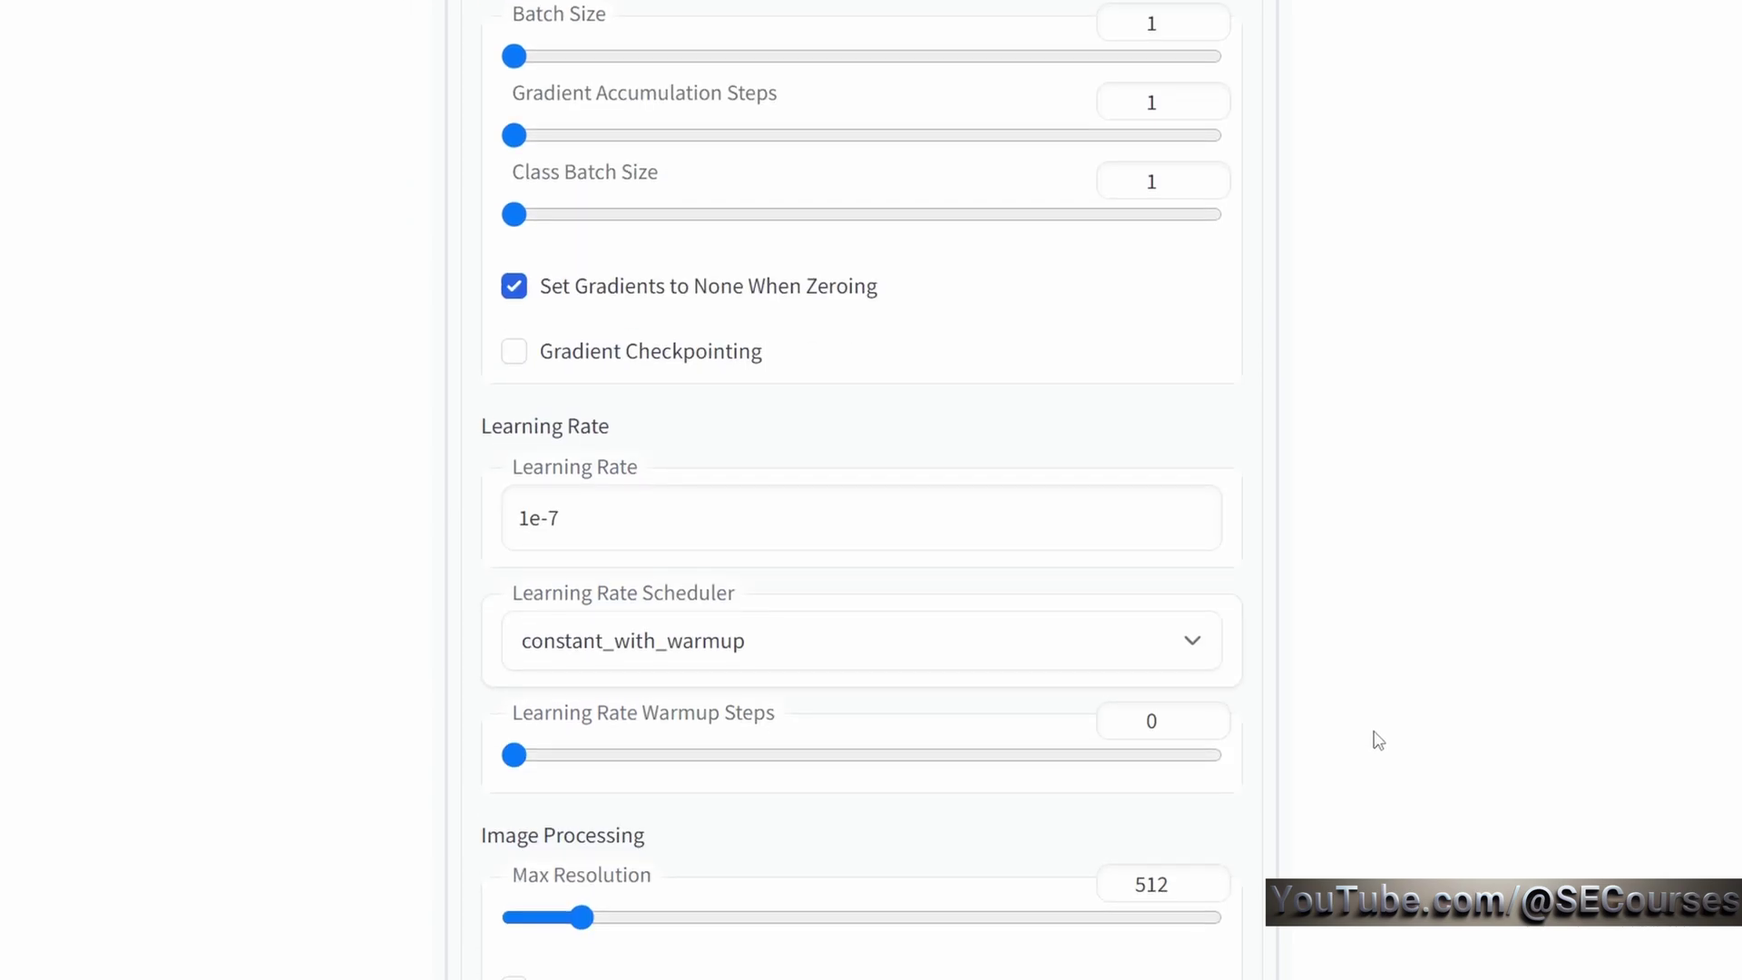
{"action": "scroll", "coordinate": [905, 645], "scroll_direction": "down", "scroll_amount": 10}
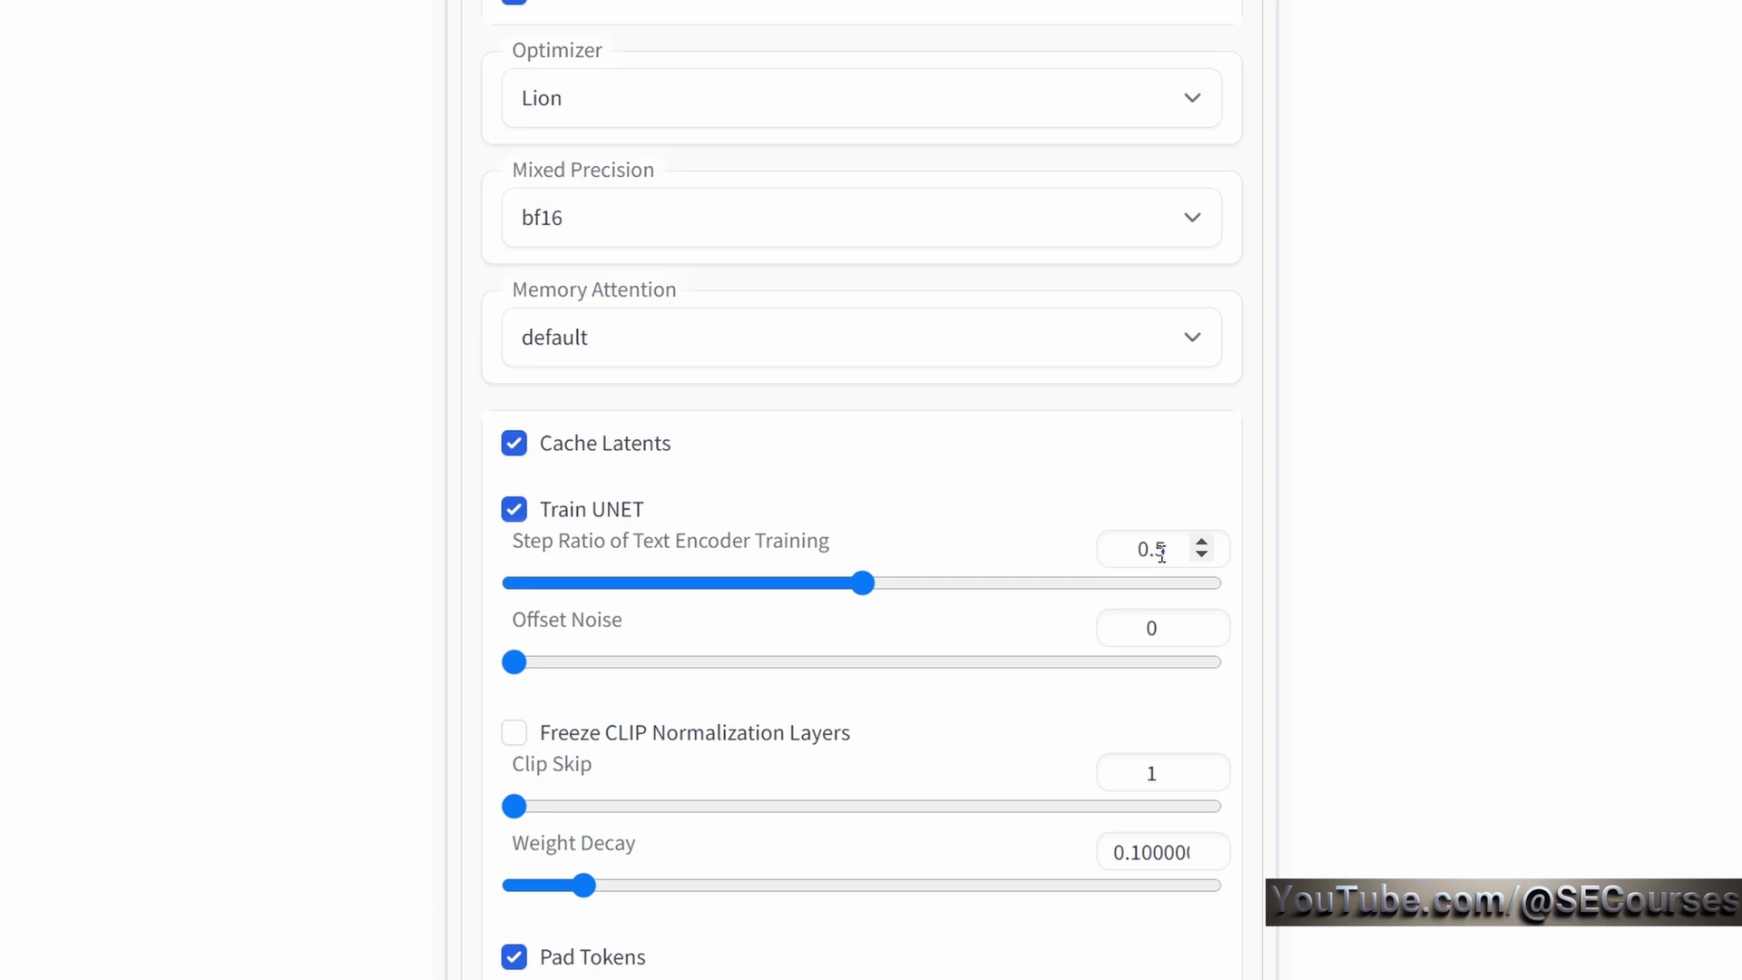
{"action": "scroll", "coordinate": [1574, 490], "scroll_direction": "up", "scroll_amount": 10}
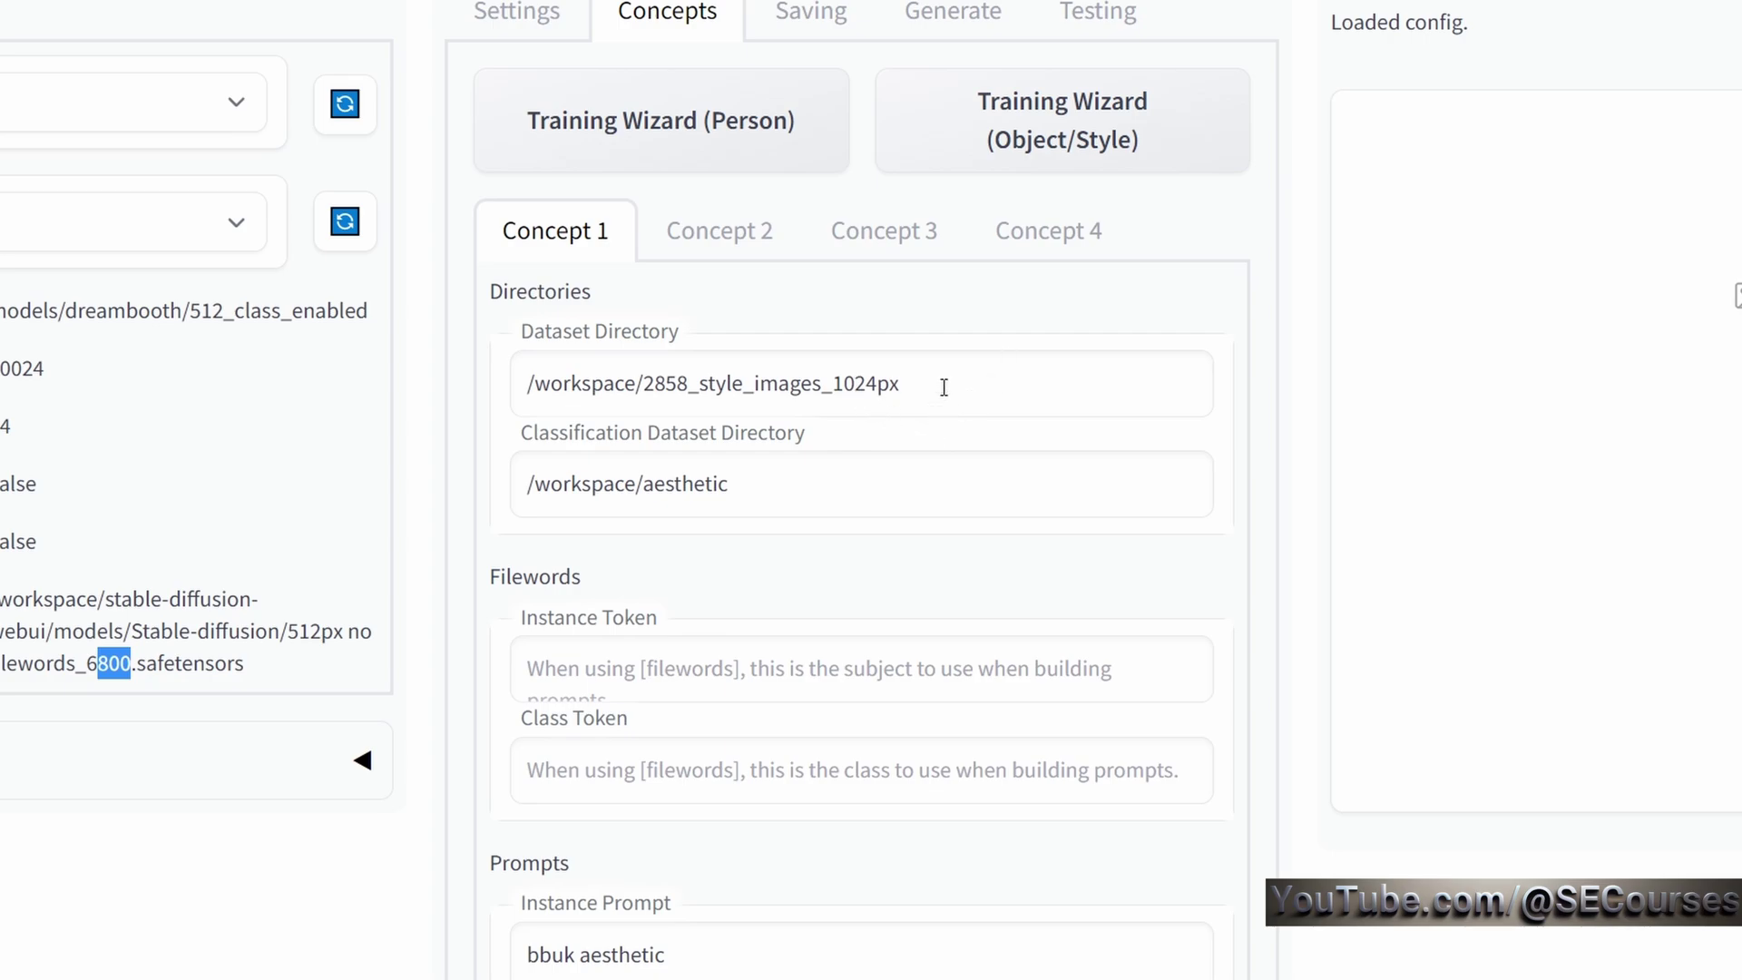
- Highlight the 'bbuk aesthetic' instance prompt and 'aesthetic' class prompt in the concept
{"action": "scroll", "coordinate": [944, 387], "scroll_direction": "down", "scroll_amount": 2}
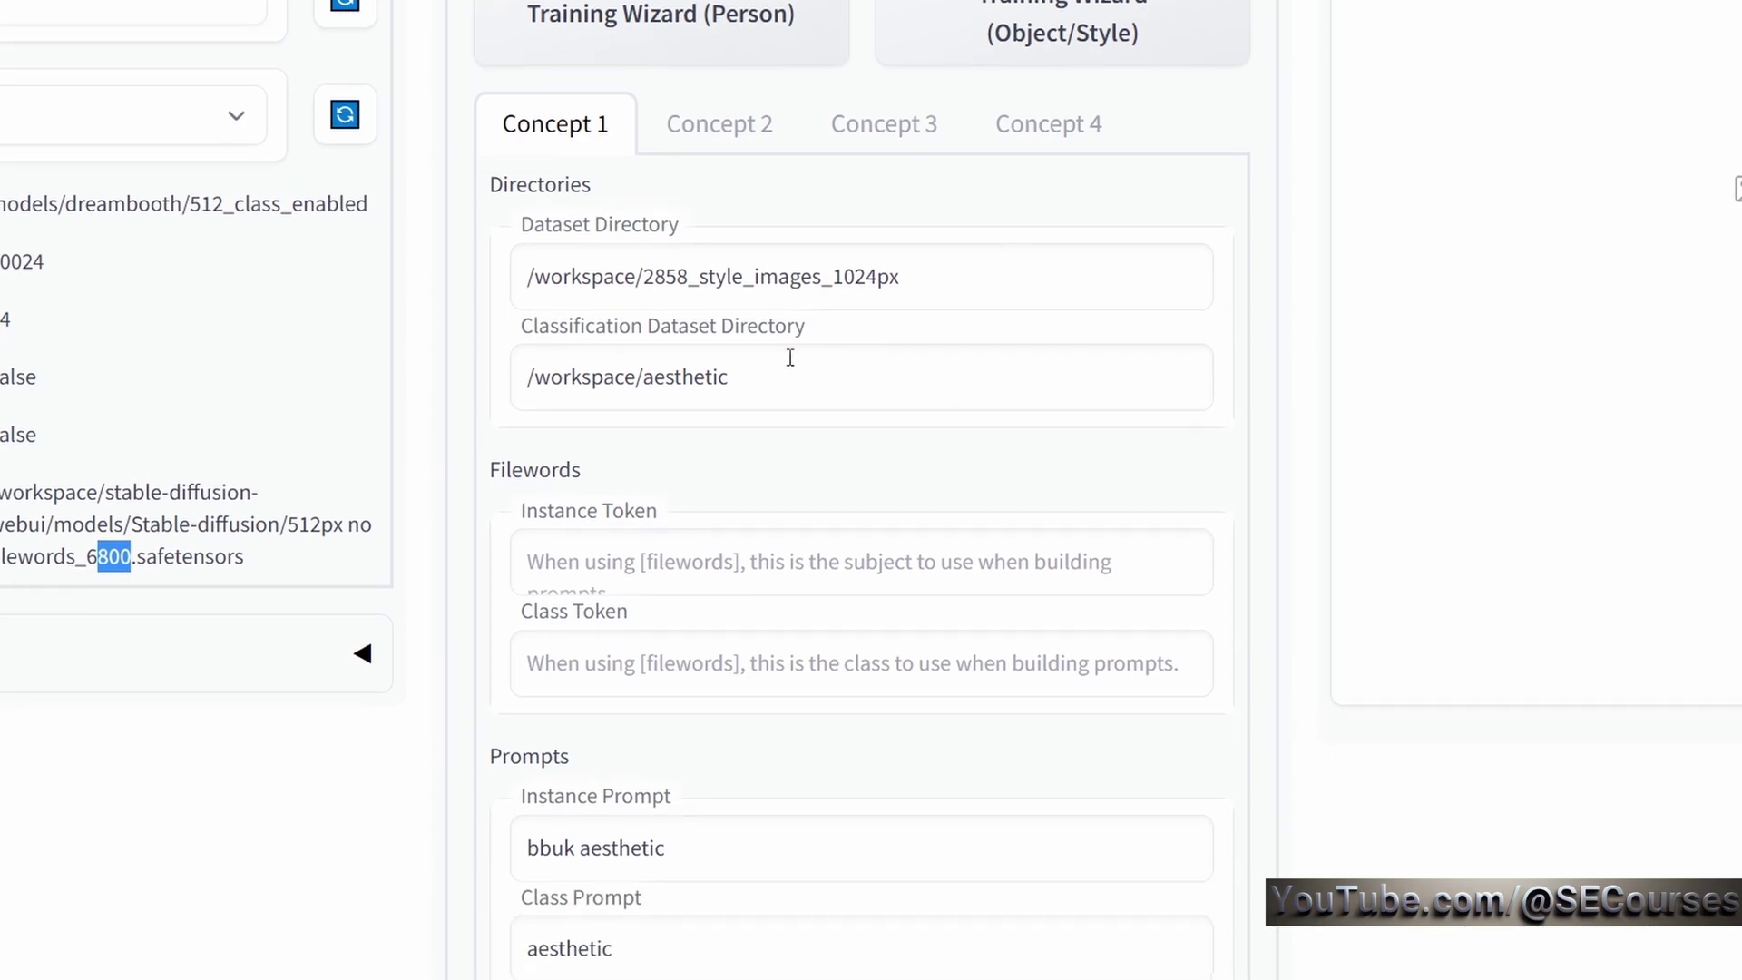
{"action": "scroll", "coordinate": [722, 399], "scroll_direction": "down", "scroll_amount": 5}
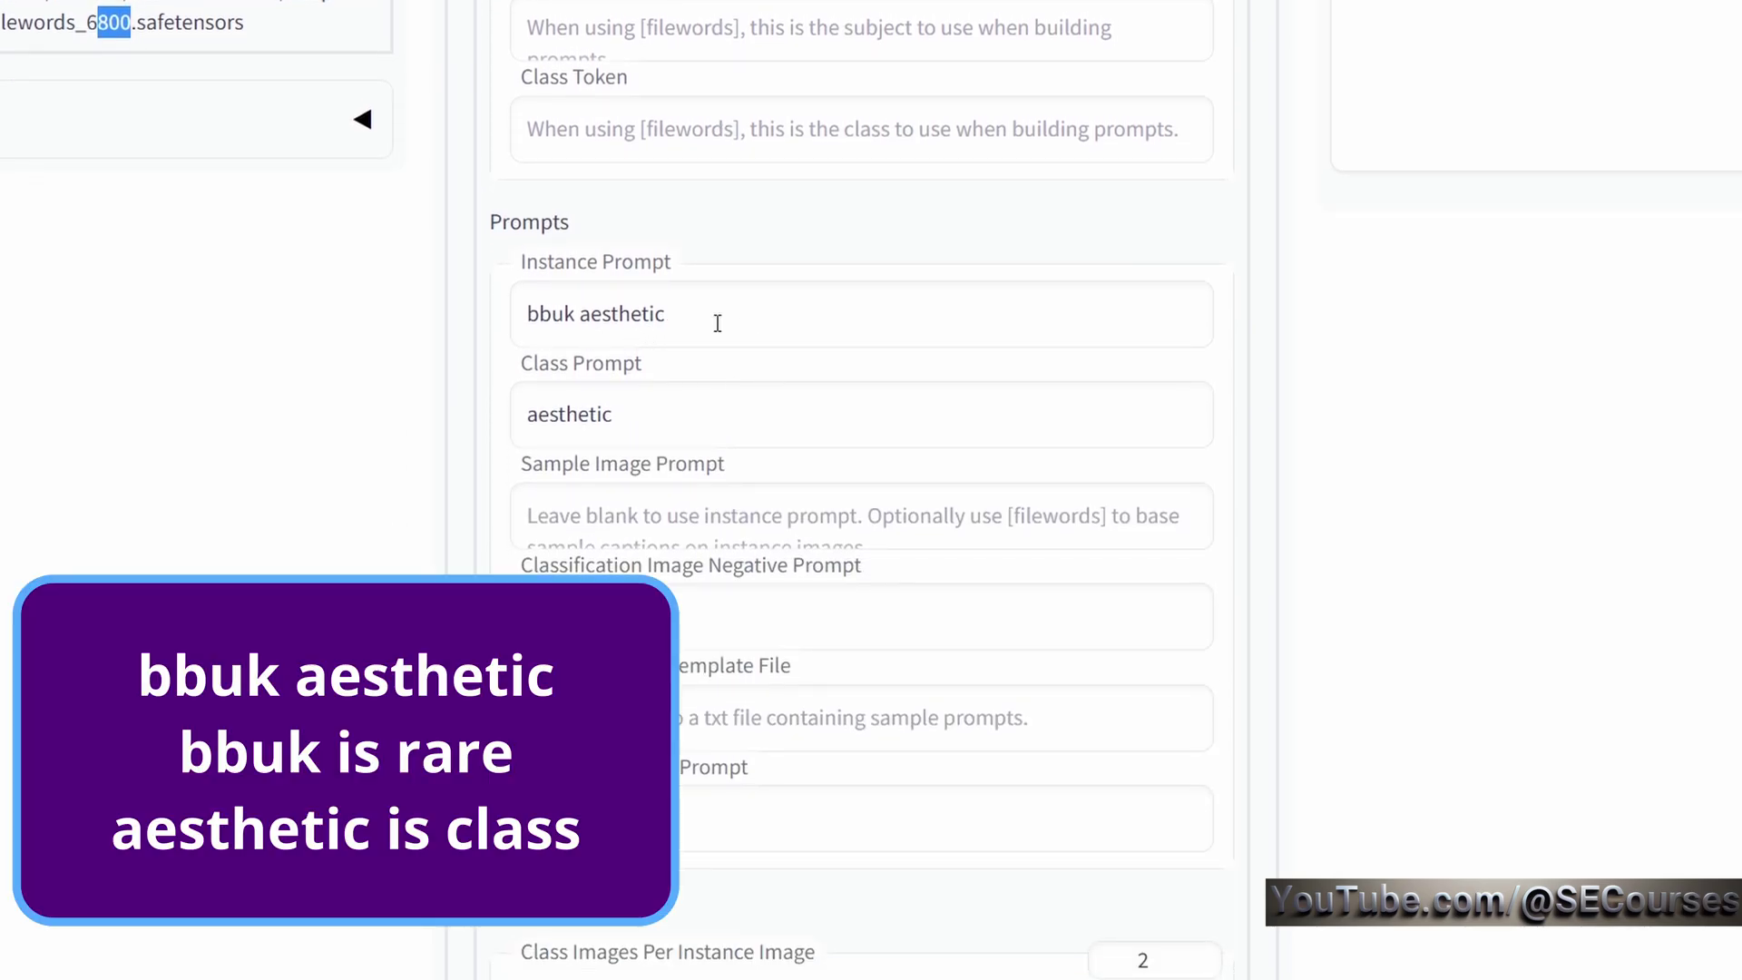
{"action": "left_click_drag", "start_coordinate": [579, 315], "coordinate": [520, 313]}
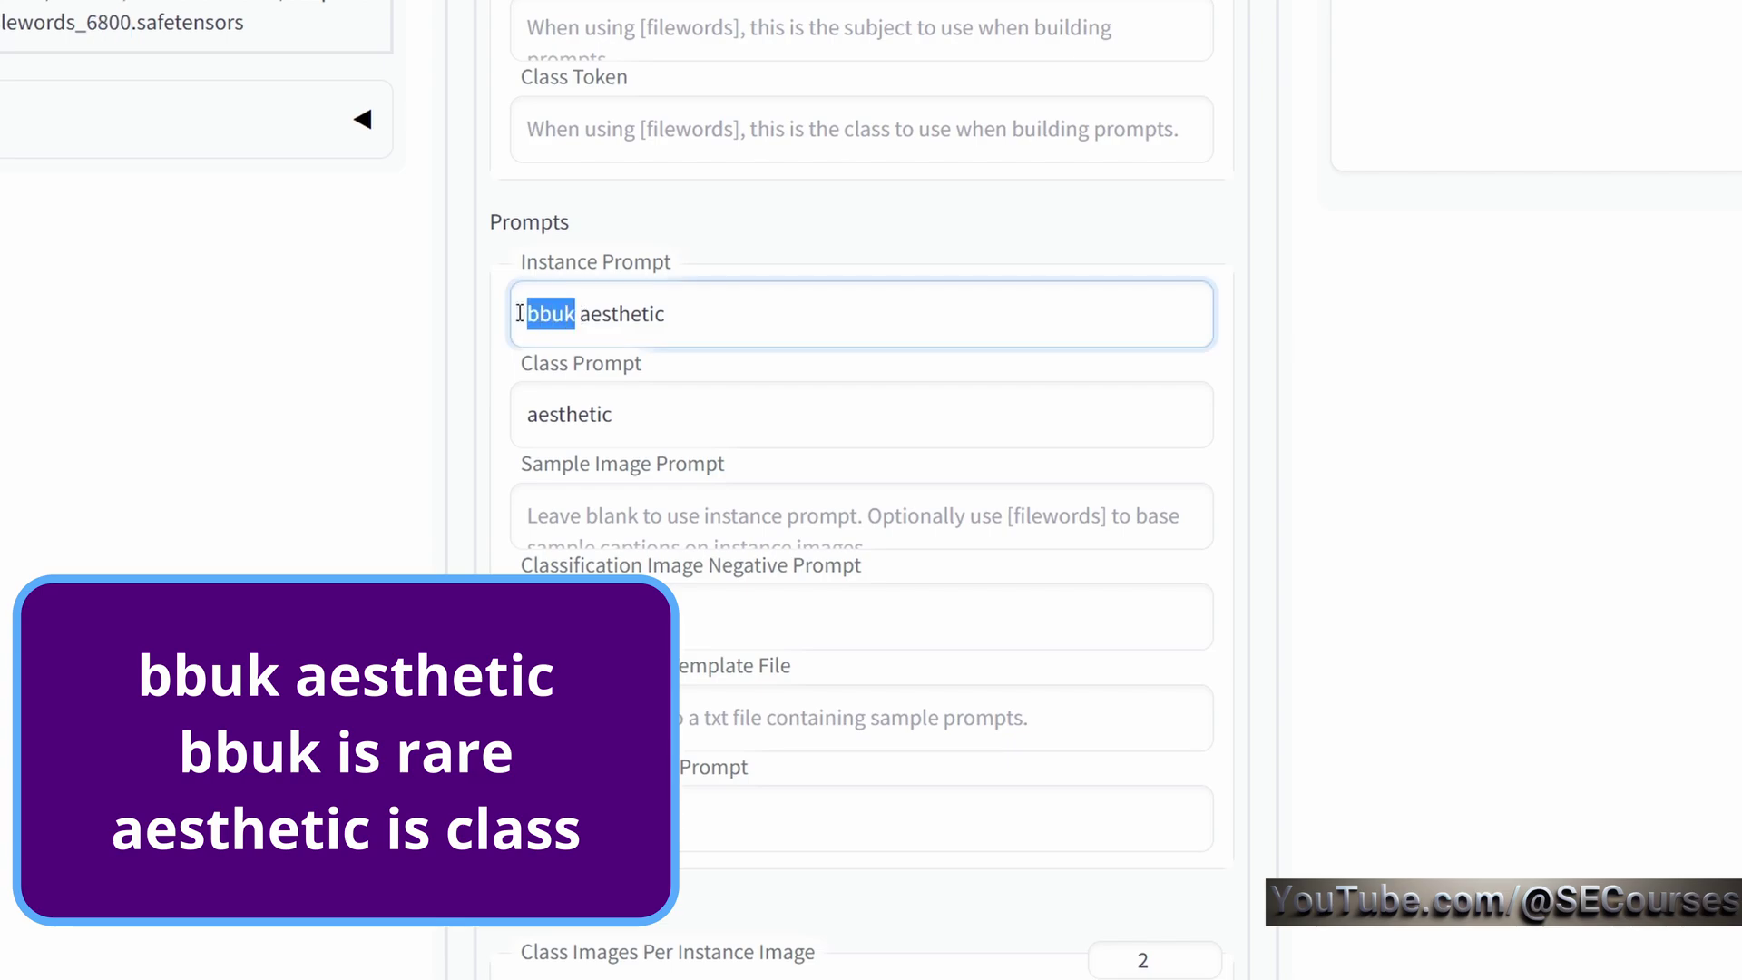
{"action": "left_click", "coordinate": [650, 314]}
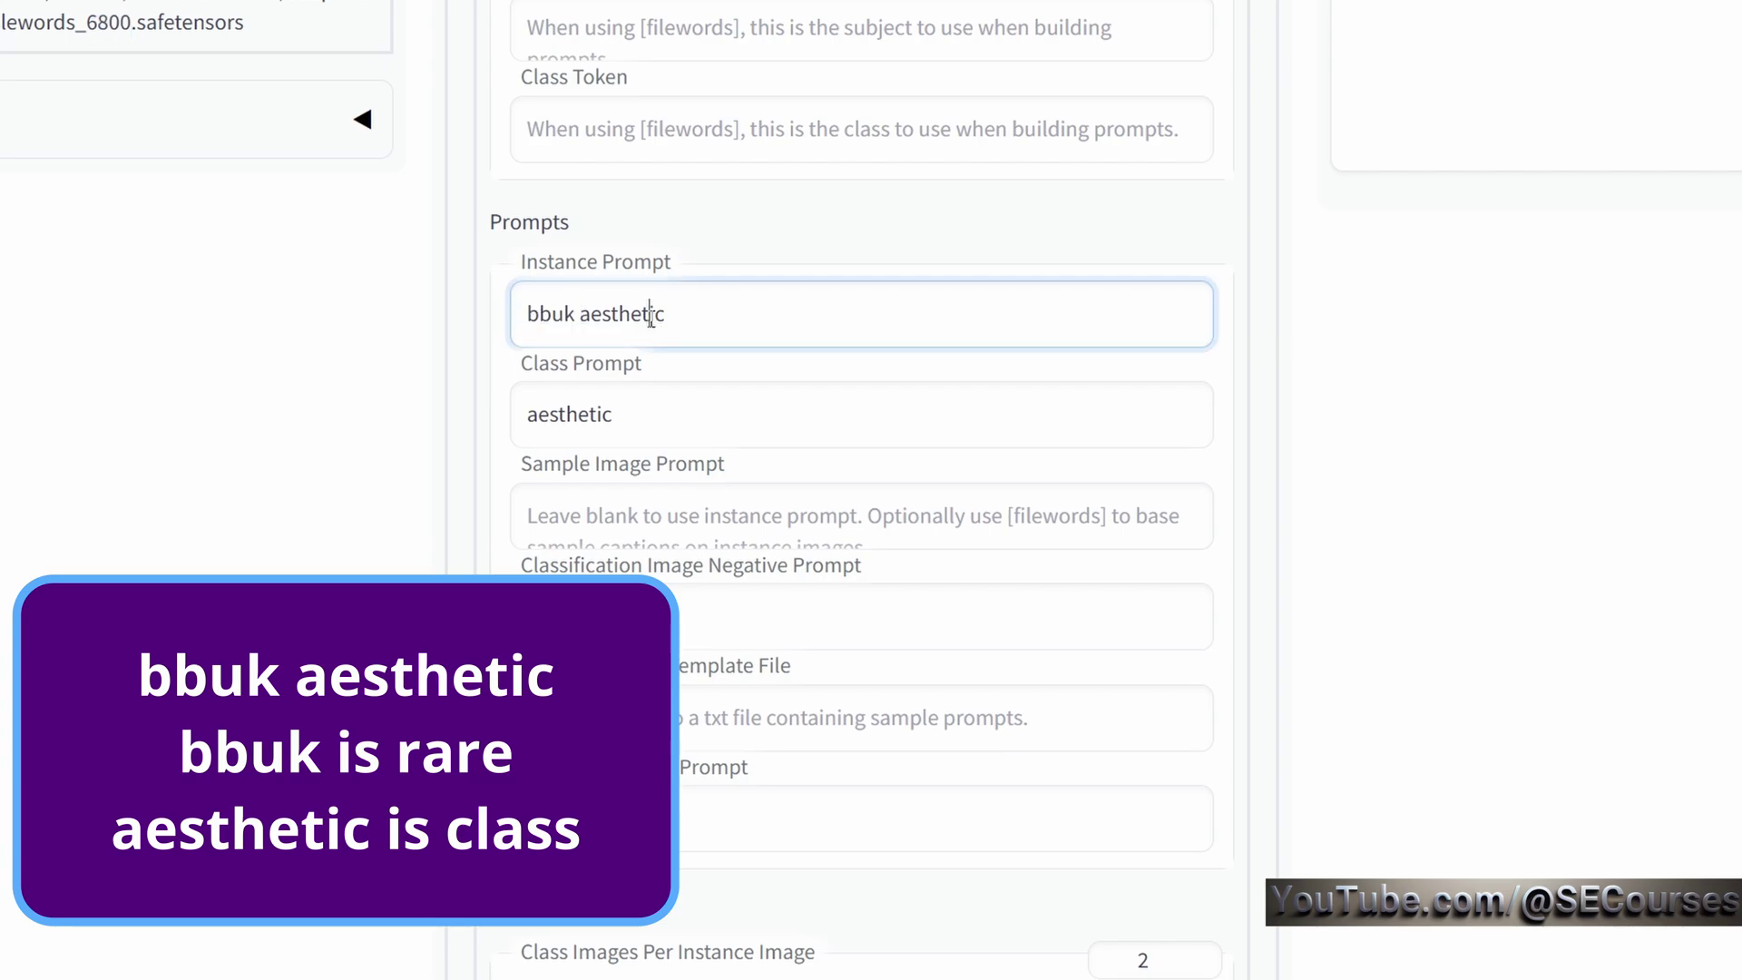
{"action": "left_click_drag", "start_coordinate": [624, 414], "coordinate": [517, 408]}
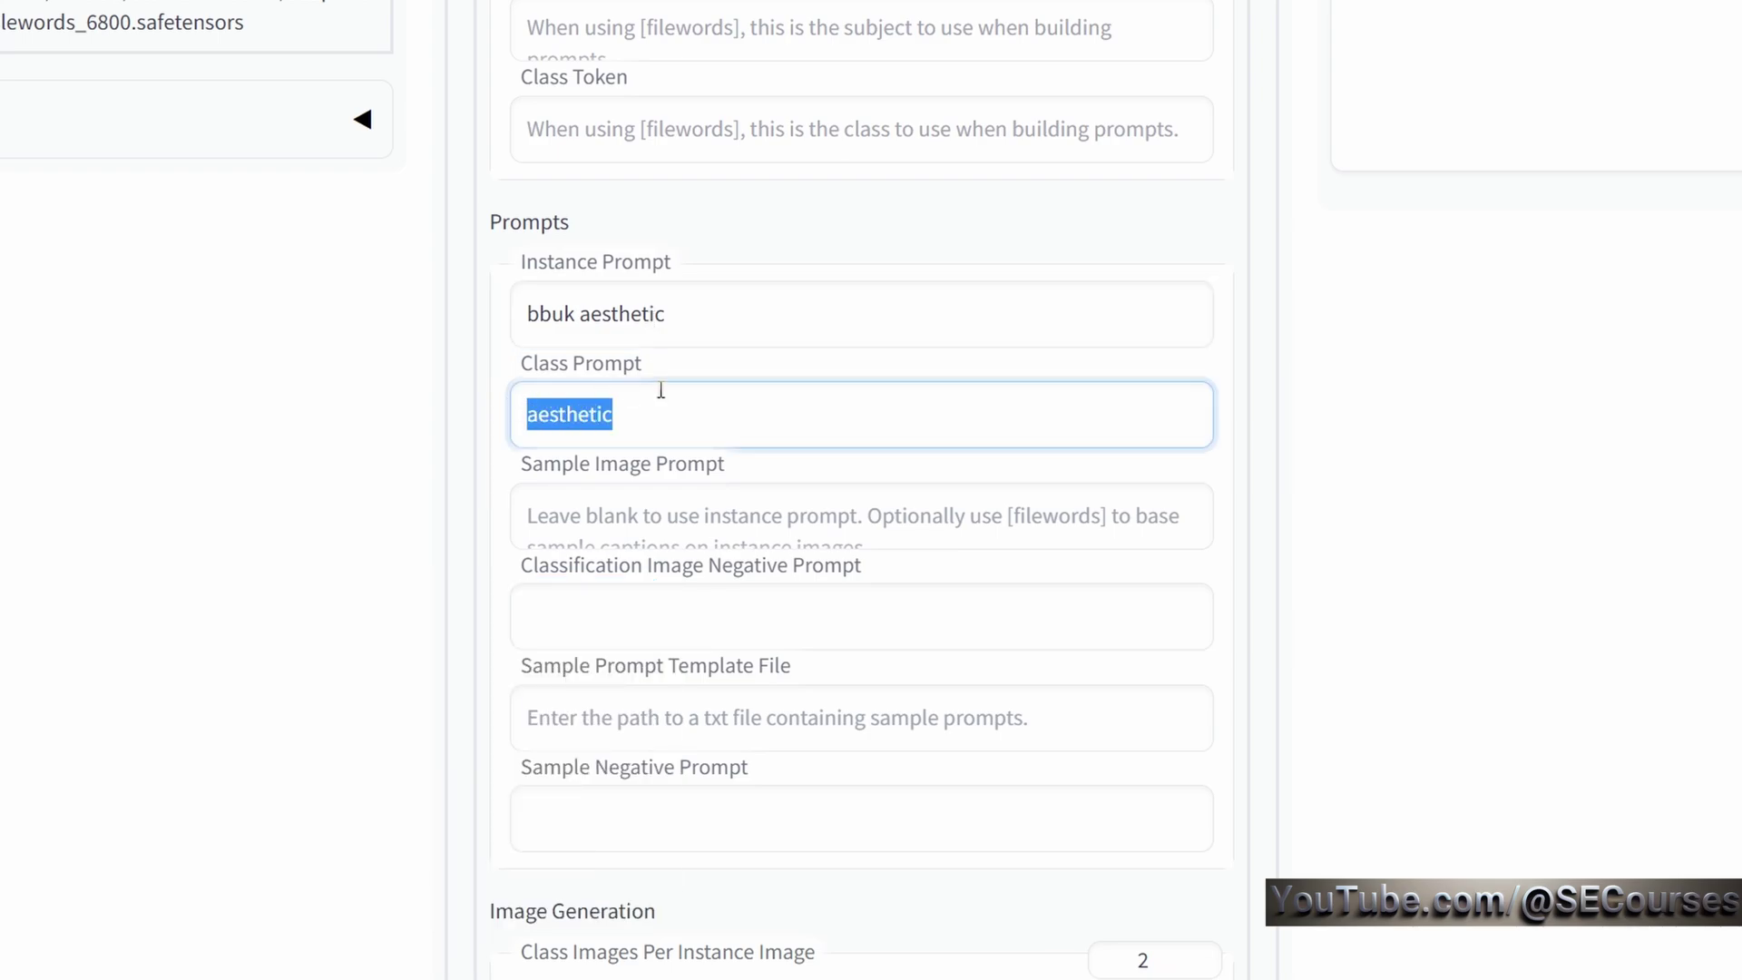
- Scroll to and highlight the Class Images Per Instance Image value
{"action": "scroll", "coordinate": [689, 389], "scroll_direction": "down", "scroll_amount": 5}
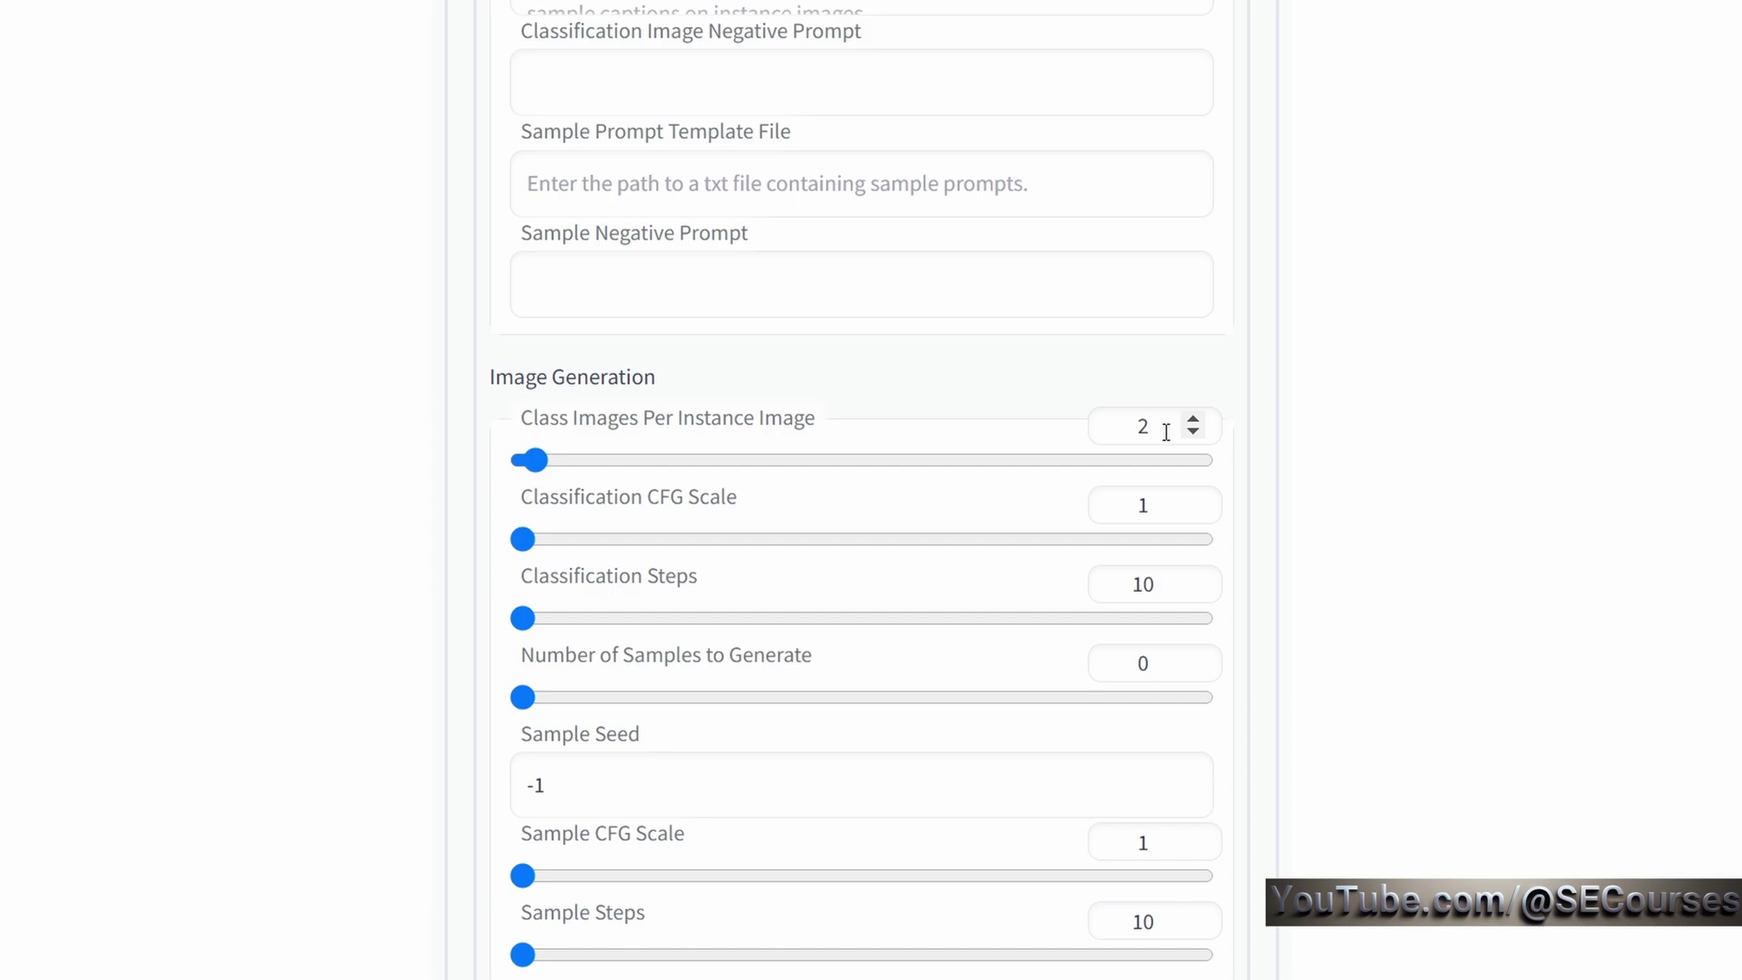
{"action": "scroll", "coordinate": [1166, 430], "scroll_direction": "down", "scroll_amount": 1}
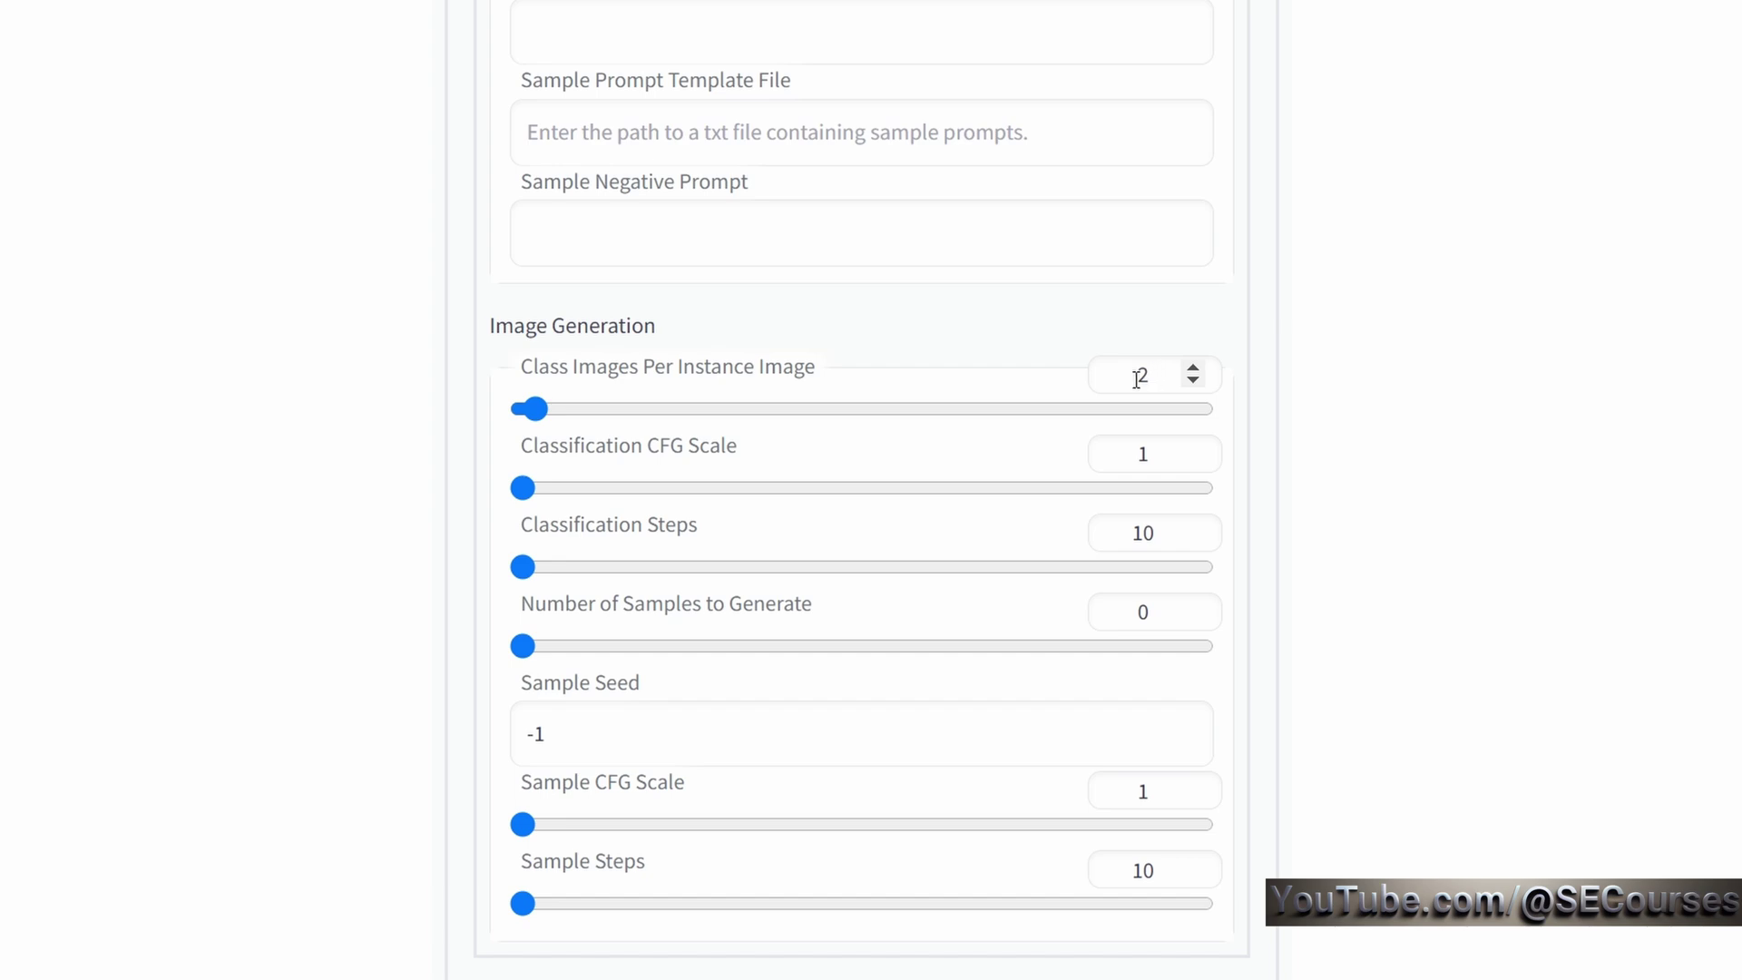
{"action": "left_click_drag", "start_coordinate": [1128, 375], "coordinate": [1155, 373]}
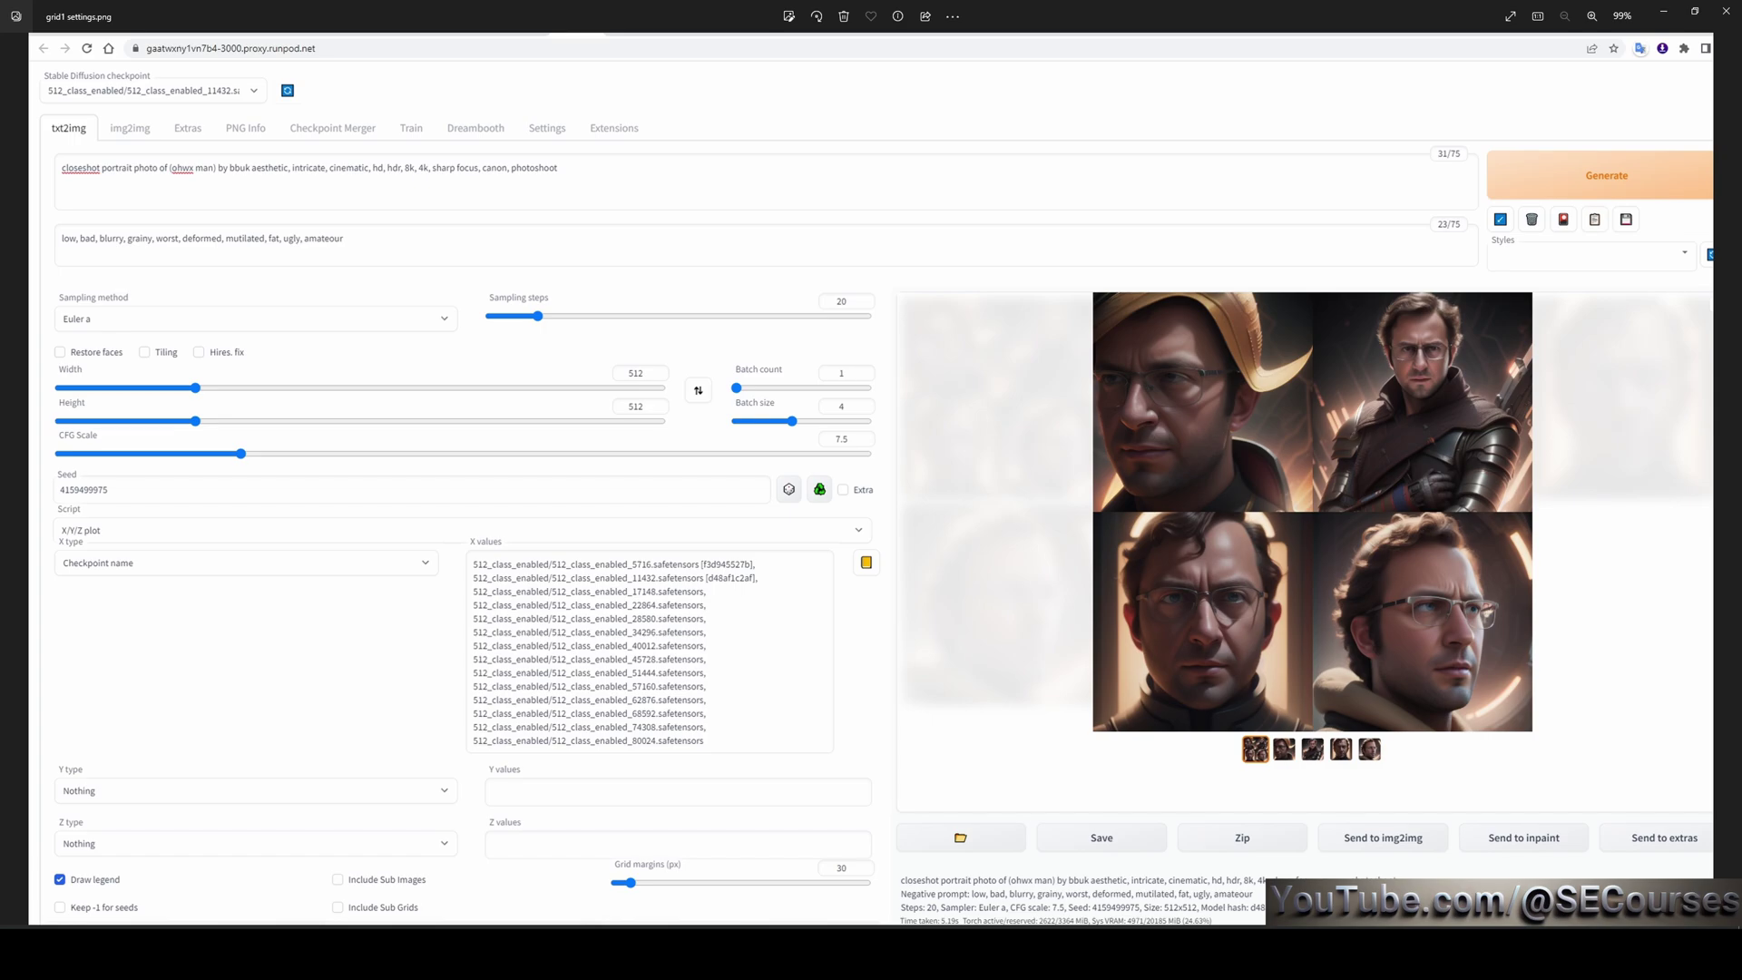
- Zoom and pan grid1 settings.png to read the prompt, sampling, batch, seed and checkpoint X values
{"action": "scroll", "coordinate": [438, 315], "scroll_direction": "up", "scroll_amount": 5}
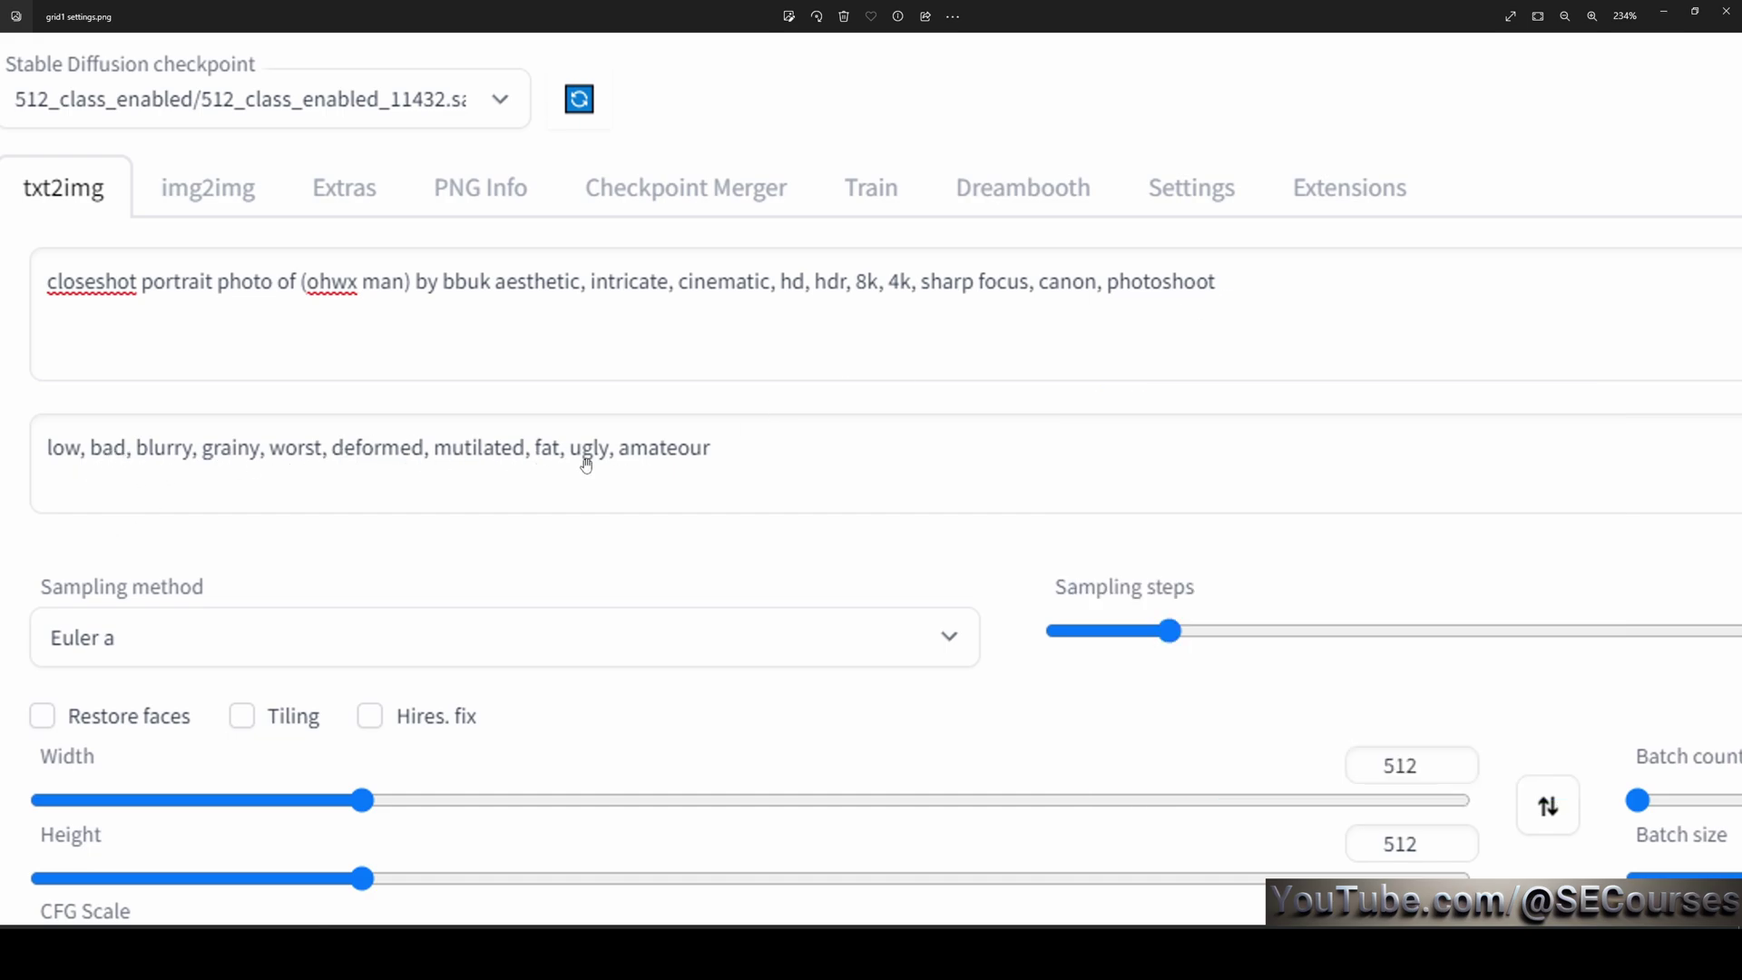
{"action": "left_click_drag", "start_coordinate": [1109, 506], "coordinate": [833, 328]}
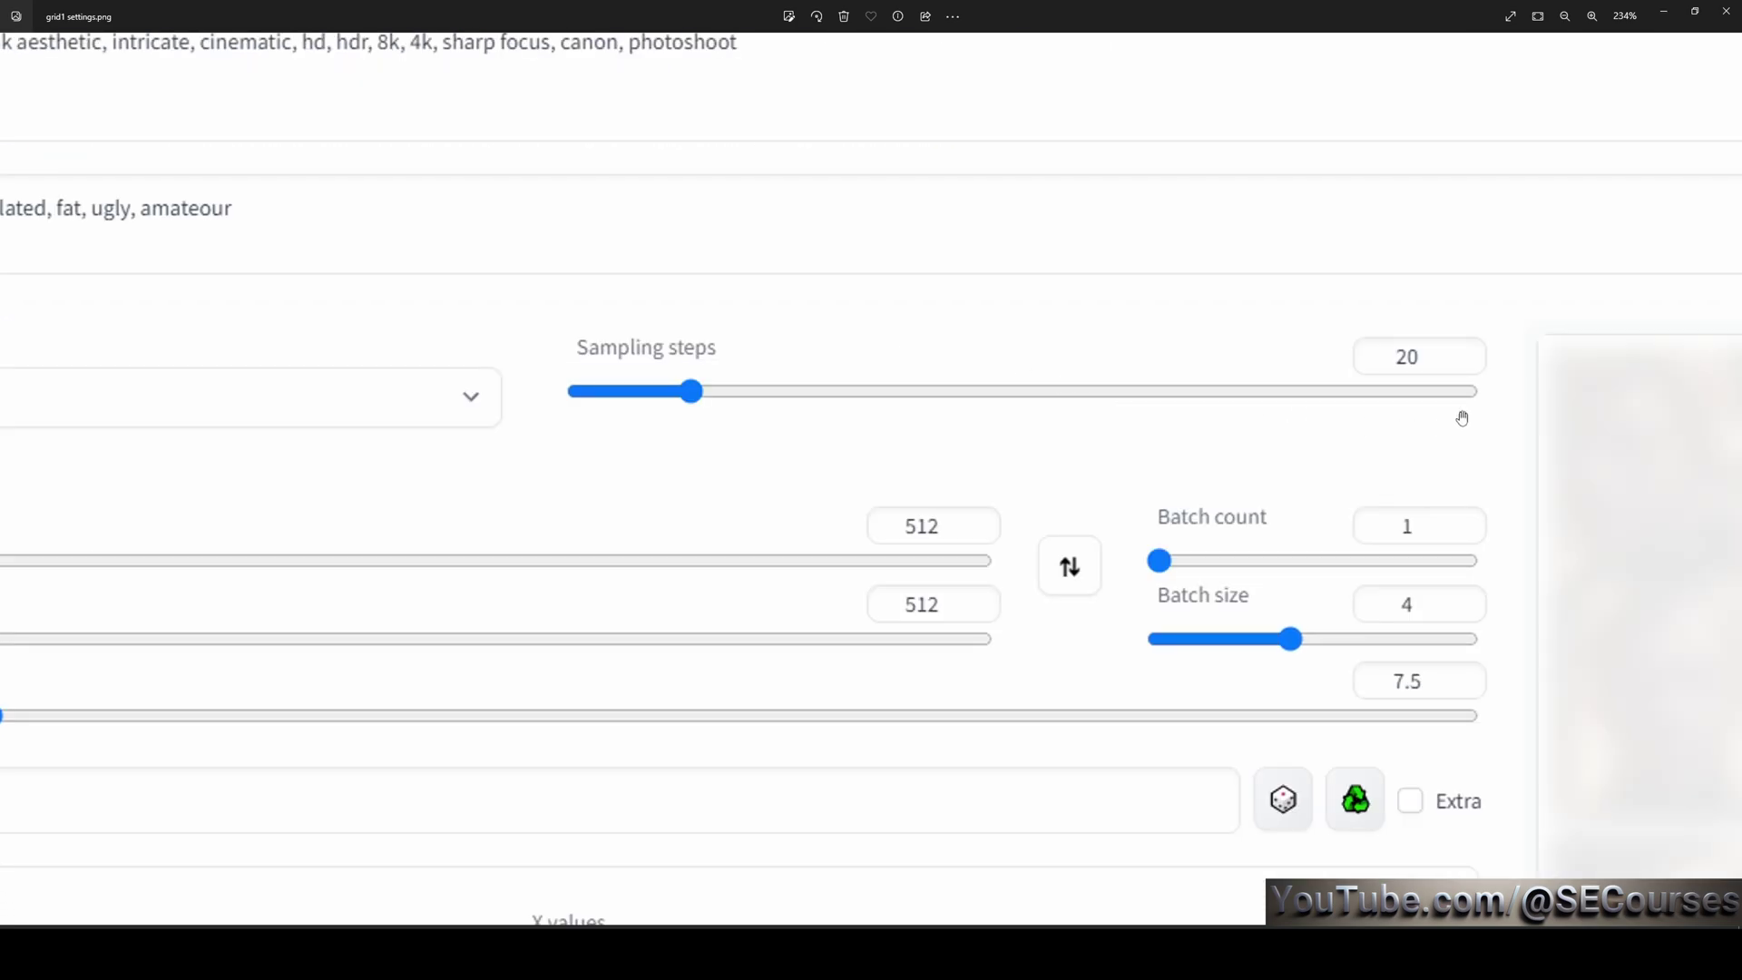
{"action": "left_click_drag", "start_coordinate": [1287, 428], "coordinate": [1130, 306]}
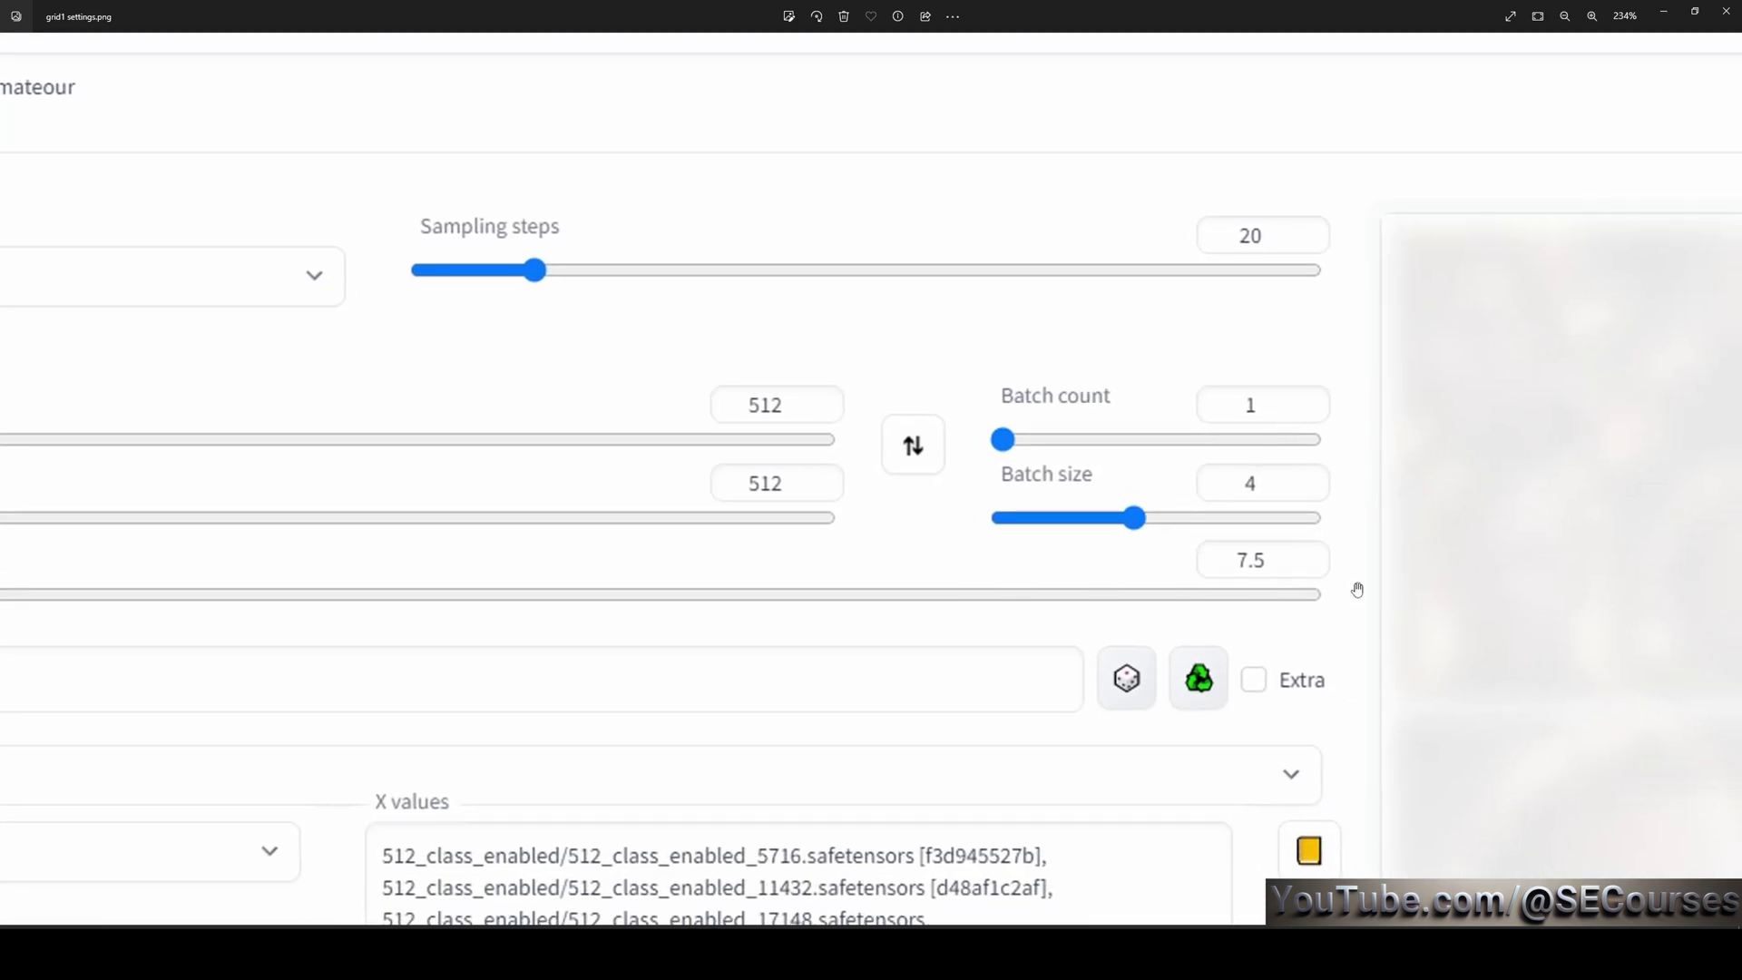
{"action": "left_click_drag", "start_coordinate": [871, 540], "coordinate": [1401, 541]}
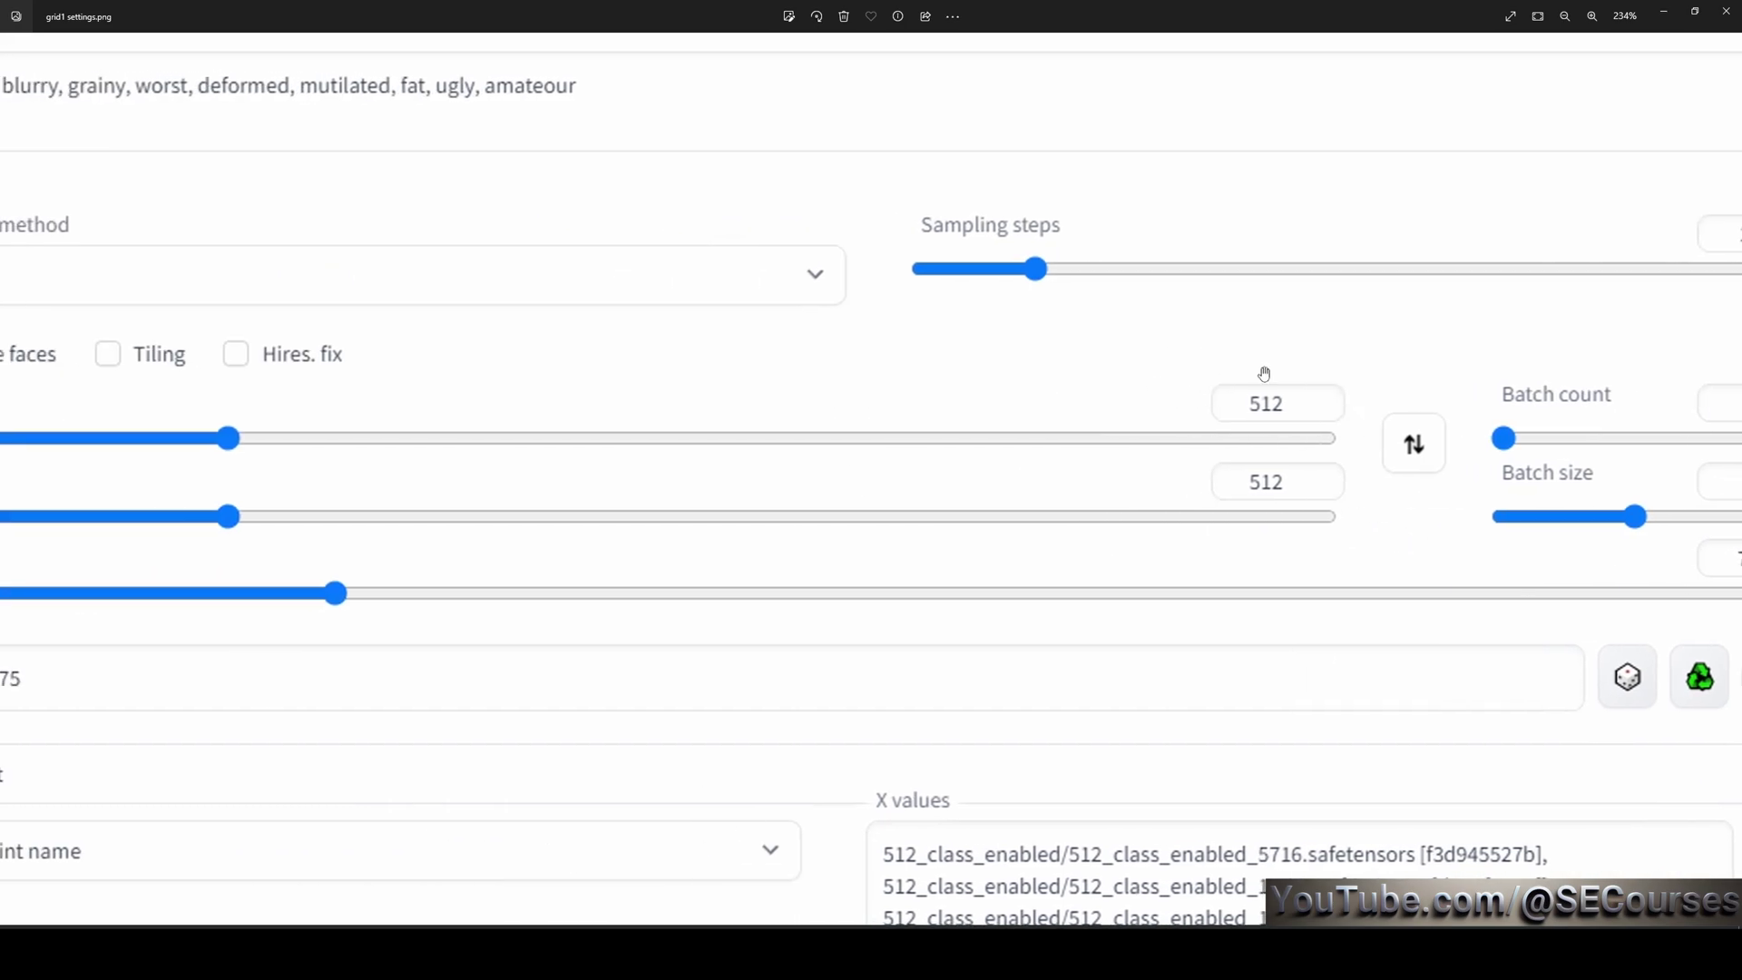
{"action": "left_click_drag", "start_coordinate": [1268, 541], "coordinate": [385, 514]}
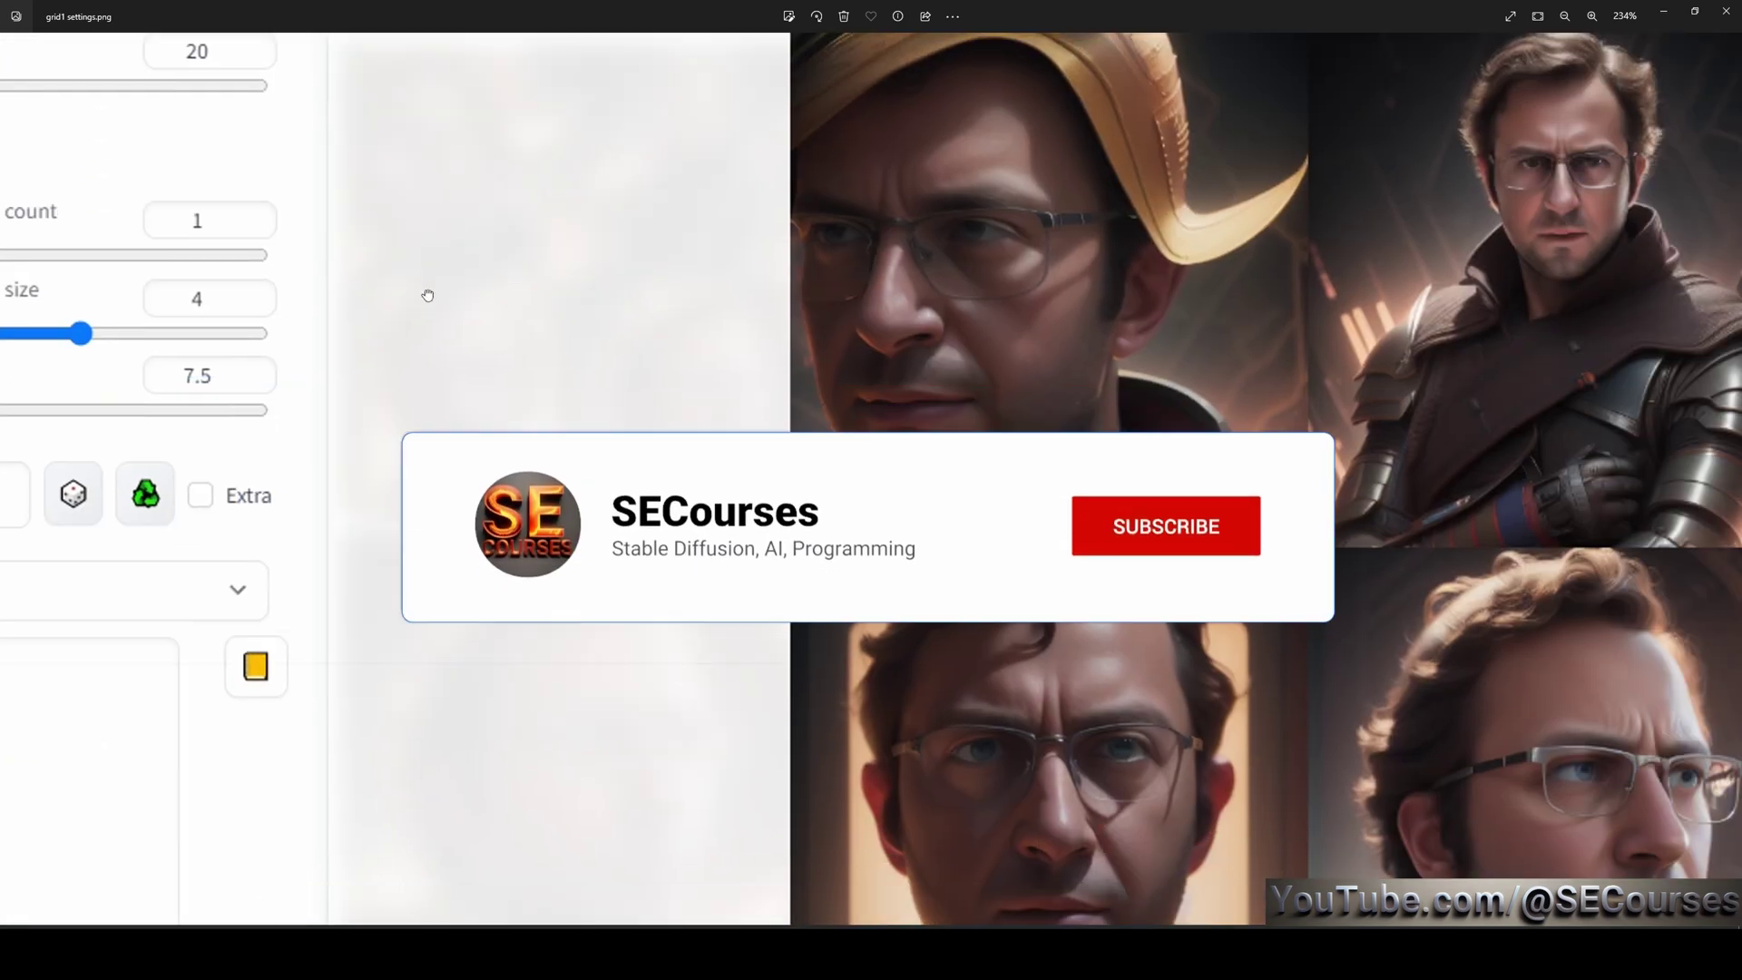
{"action": "scroll", "coordinate": [428, 292], "scroll_direction": "down", "scroll_amount": 2}
{"action": "left_click_drag", "start_coordinate": [154, 299], "coordinate": [639, 272]}
{"action": "scroll", "coordinate": [331, 299], "scroll_direction": "up", "scroll_amount": 2}
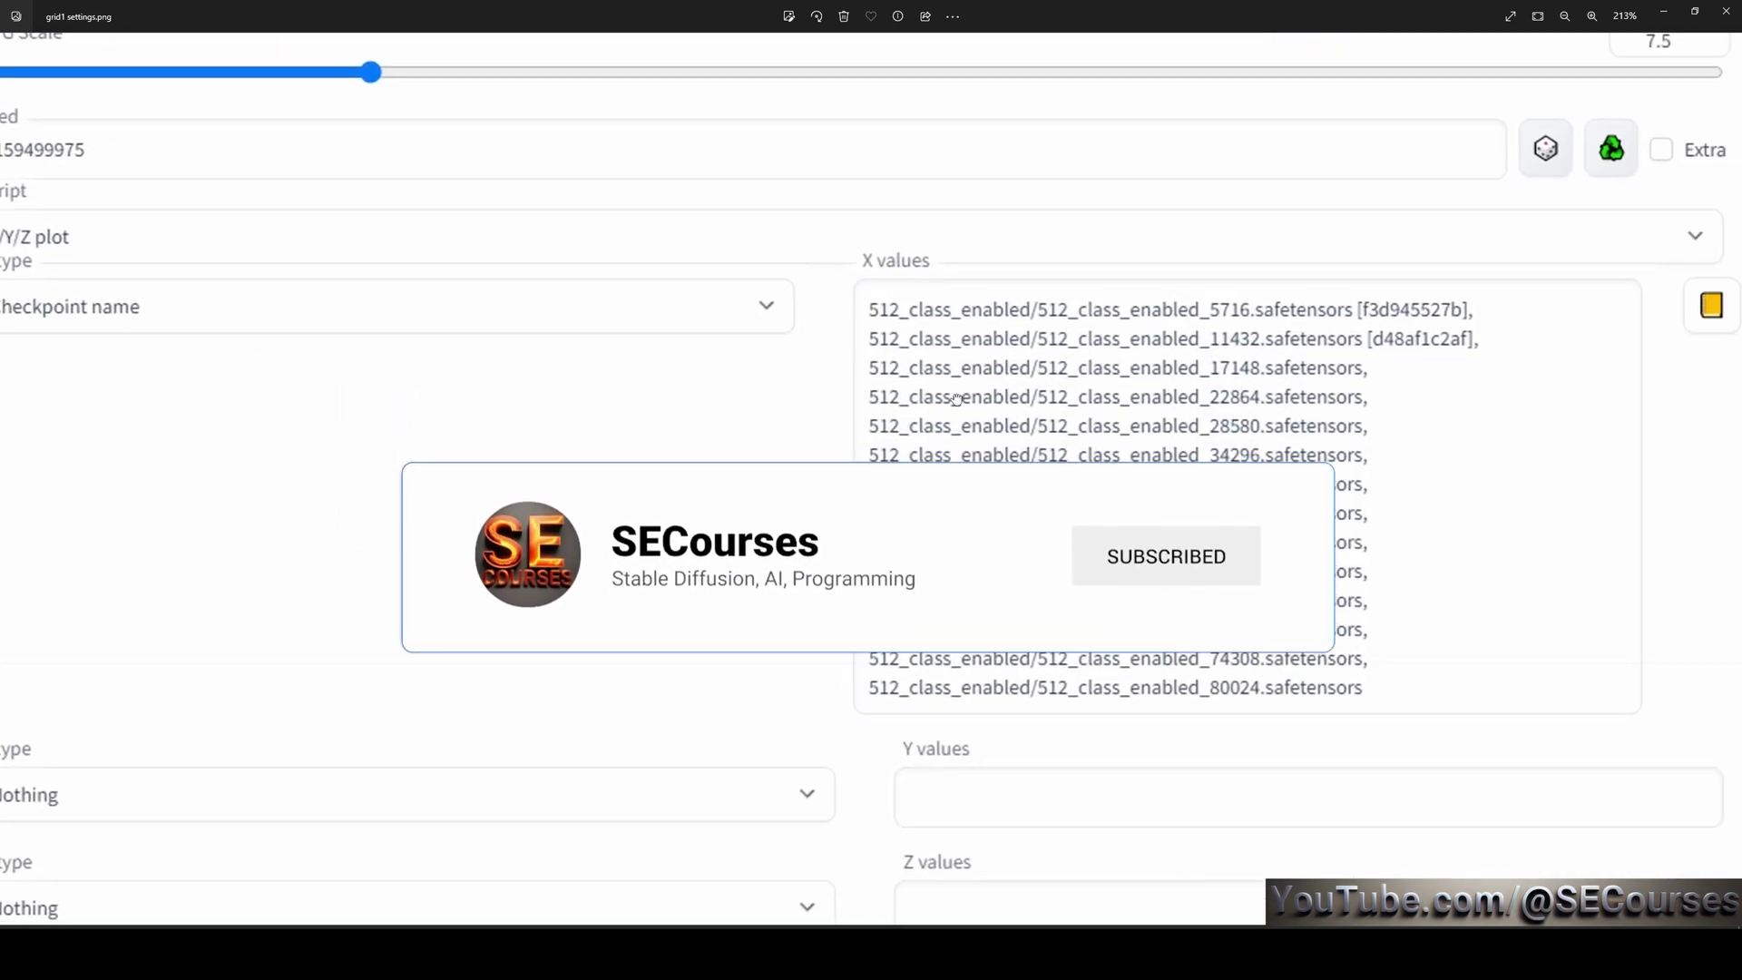
{"action": "scroll", "coordinate": [1065, 393], "scroll_direction": "right", "scroll_amount": 3}
{"action": "scroll", "coordinate": [1065, 392], "scroll_direction": "up", "scroll_amount": 1}
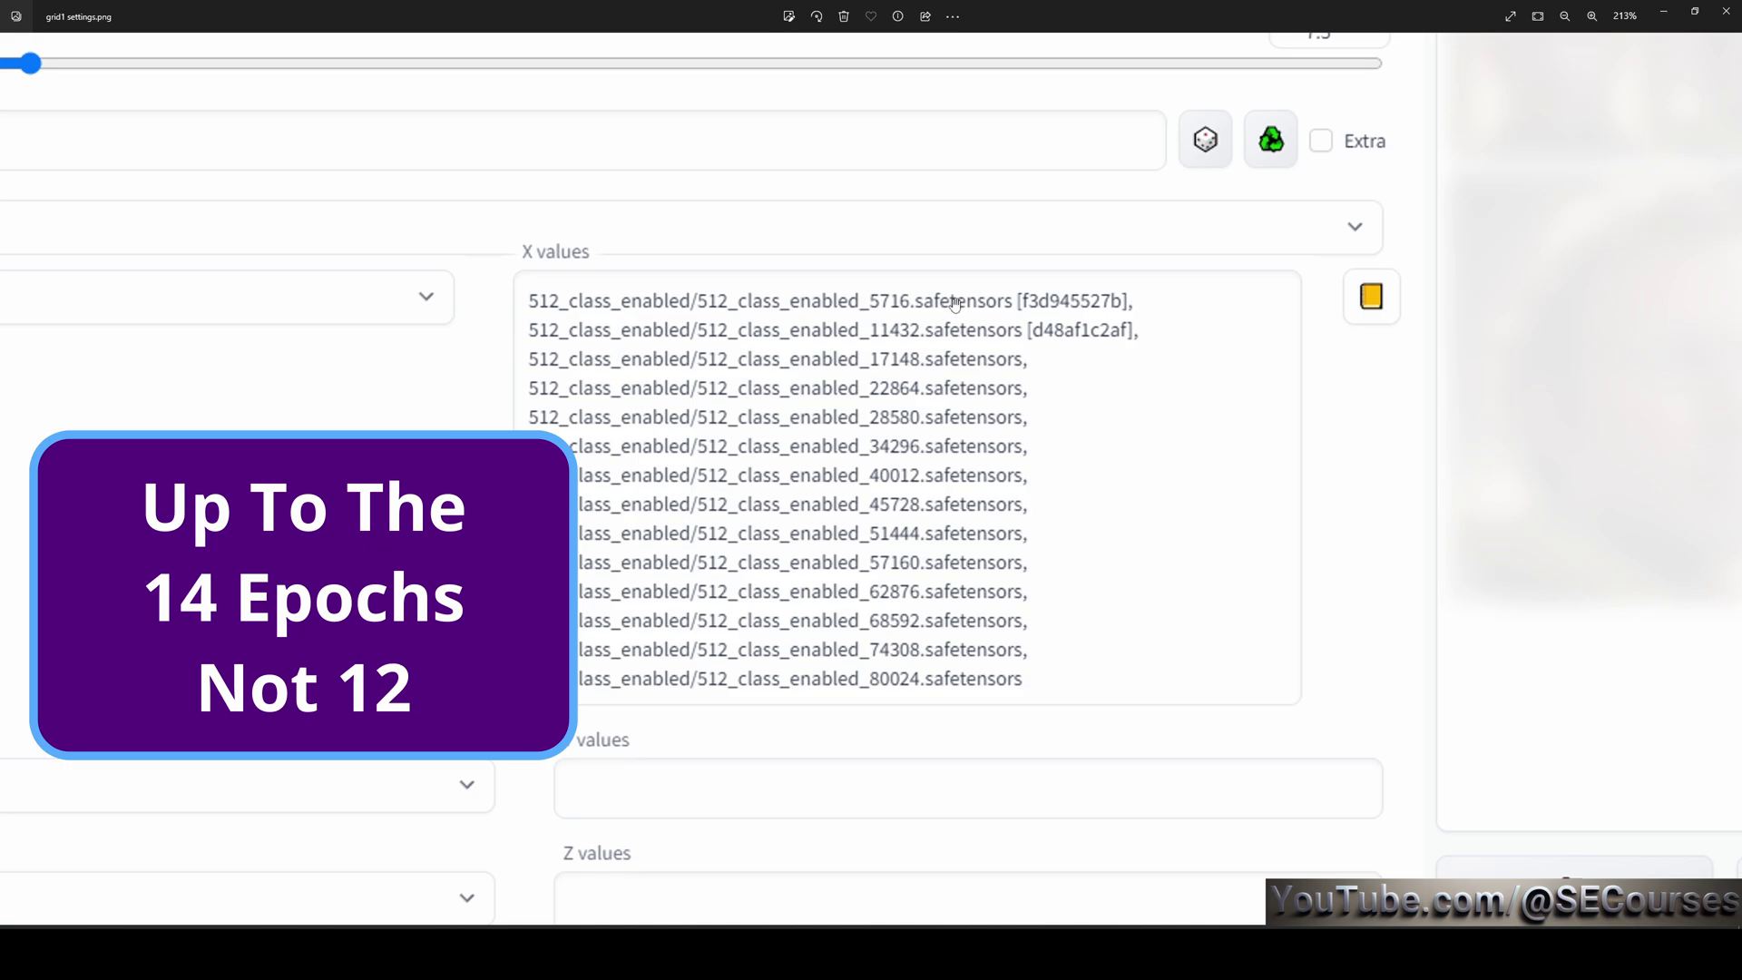
{"action": "scroll", "coordinate": [998, 681], "scroll_direction": "down", "scroll_amount": 3}
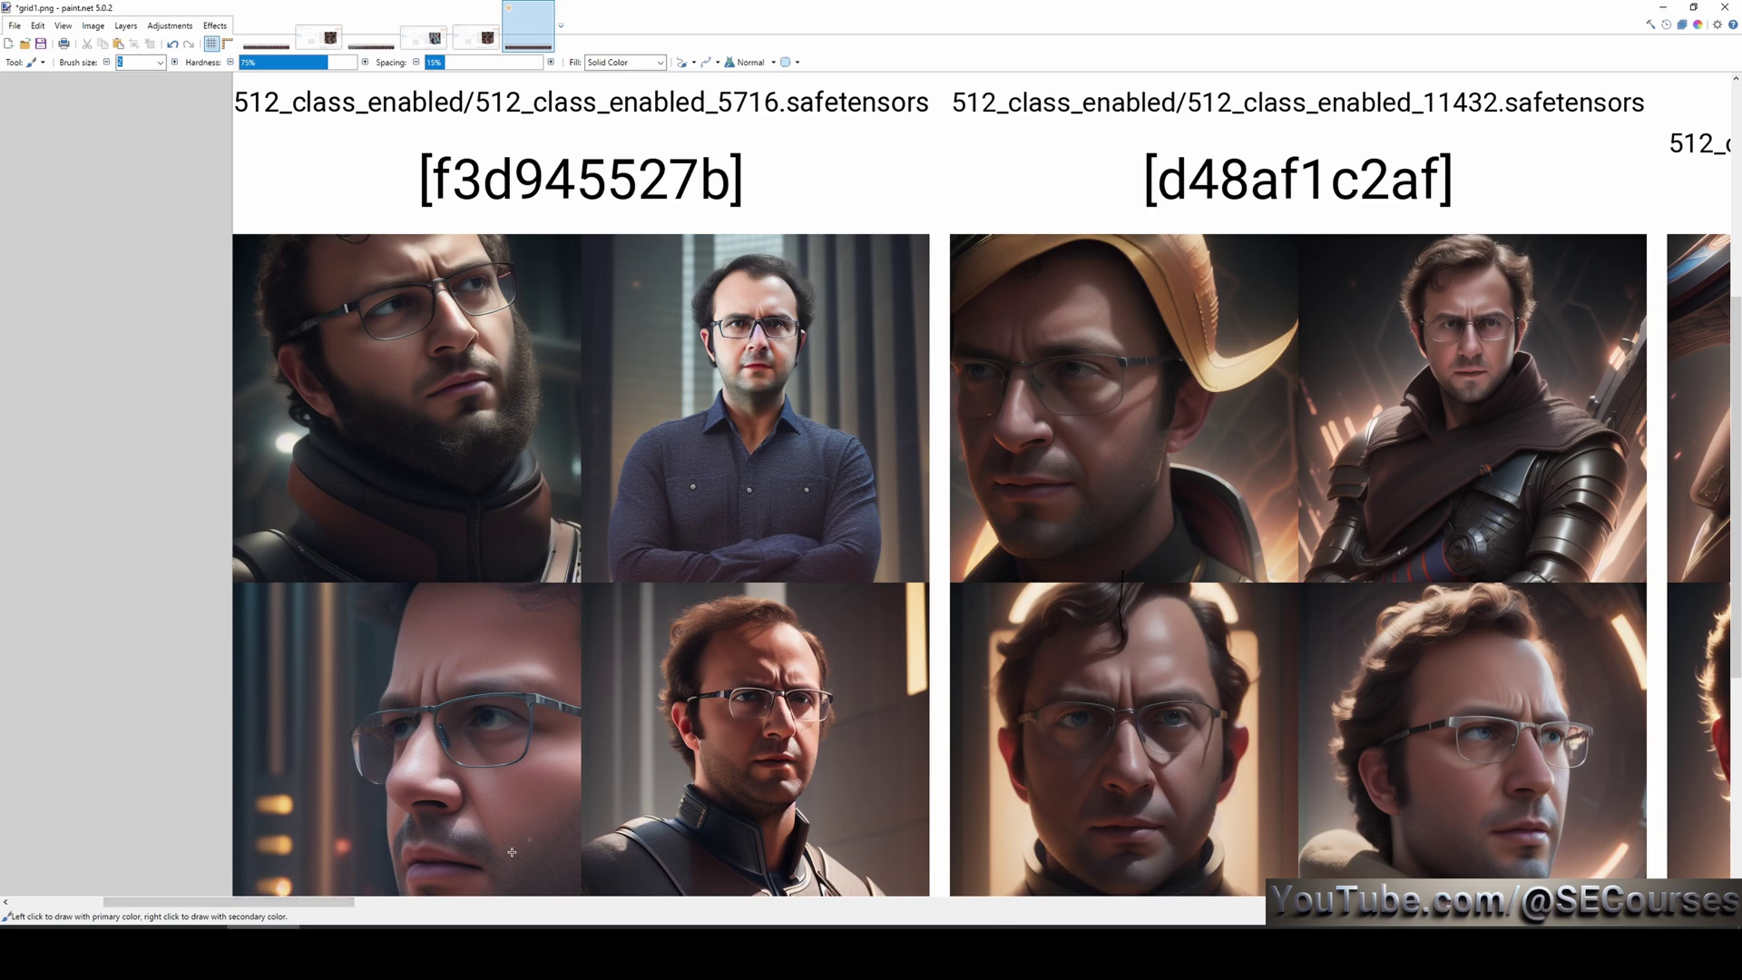
- Scroll the grid1.png canvas right from the 5716 checkpoint column to the 80024 column
{"action": "left_click_drag", "start_coordinate": [341, 902], "coordinate": [423, 902]}
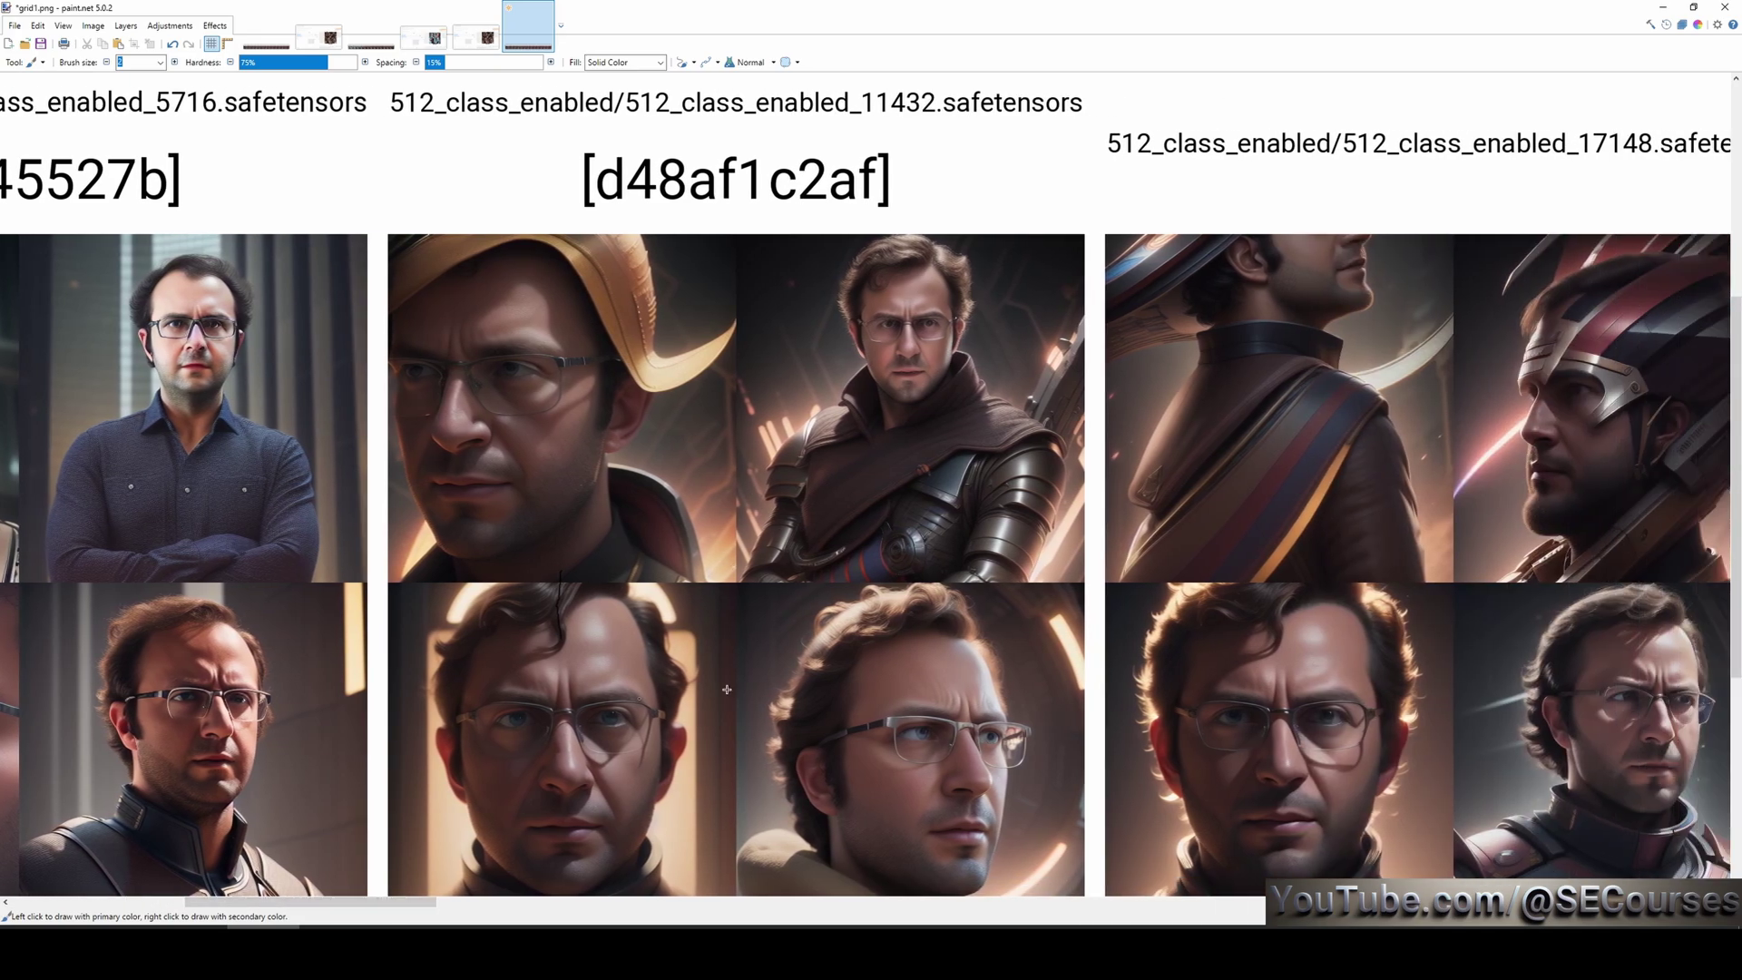
{"action": "scroll", "coordinate": [814, 632], "scroll_direction": "right", "scroll_amount": 5}
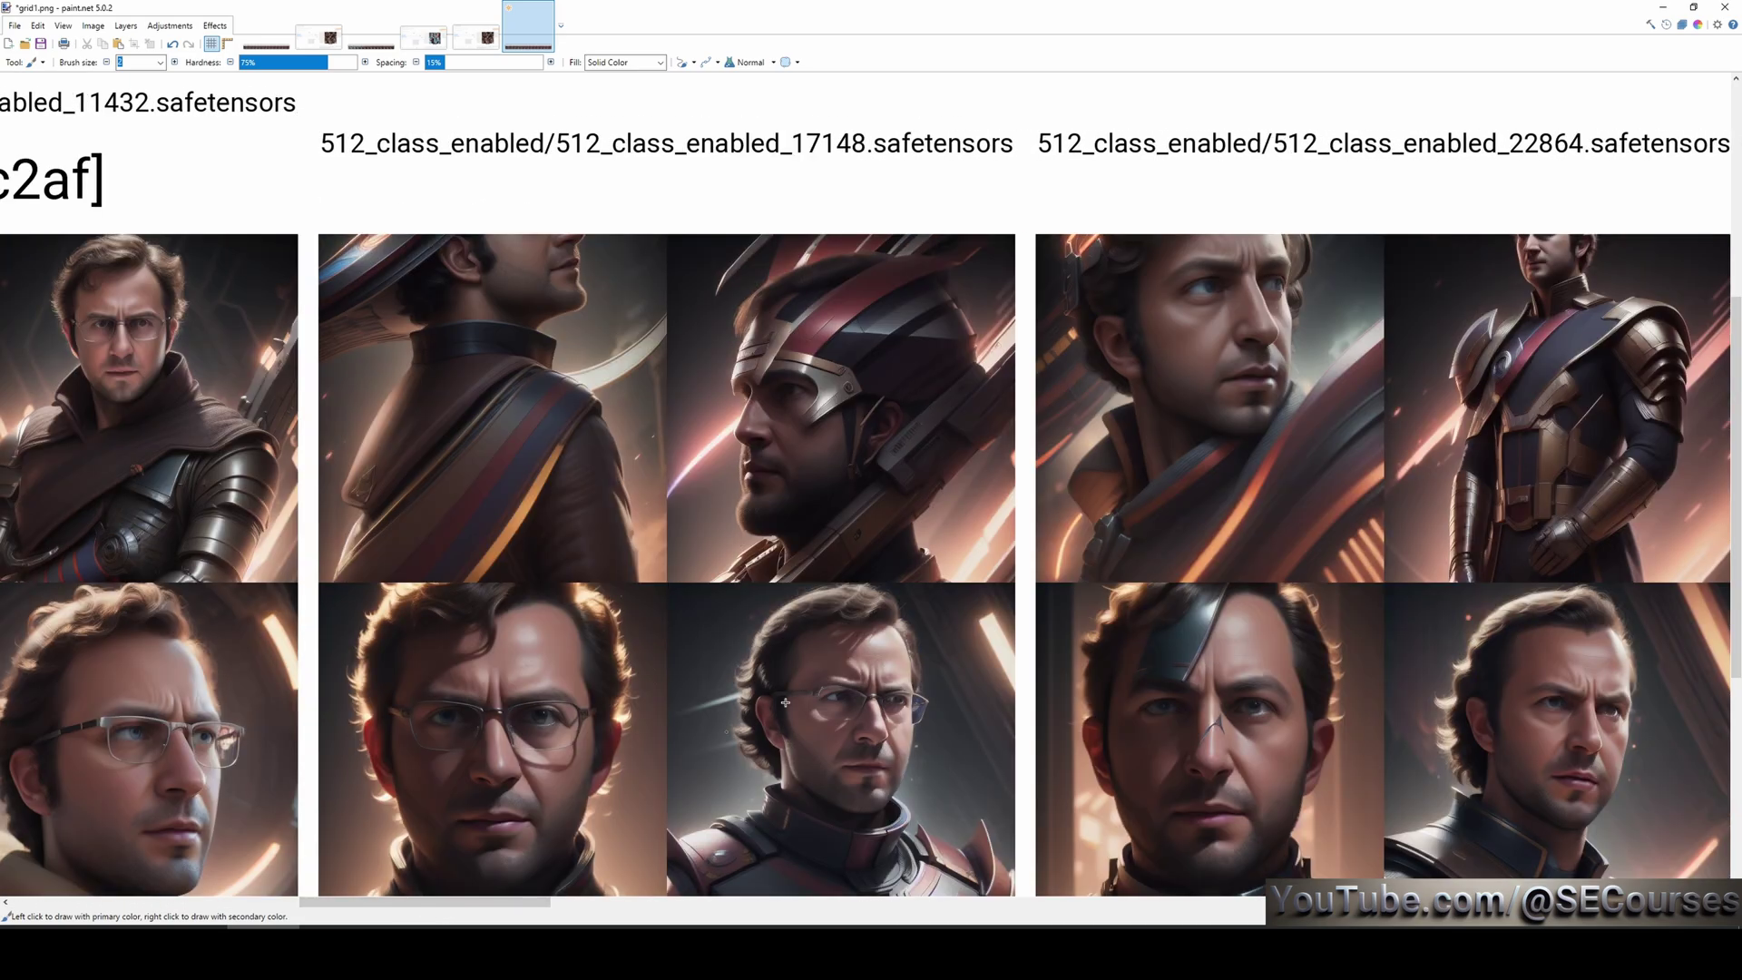
{"action": "scroll", "coordinate": [739, 471], "scroll_direction": "right", "scroll_amount": 8}
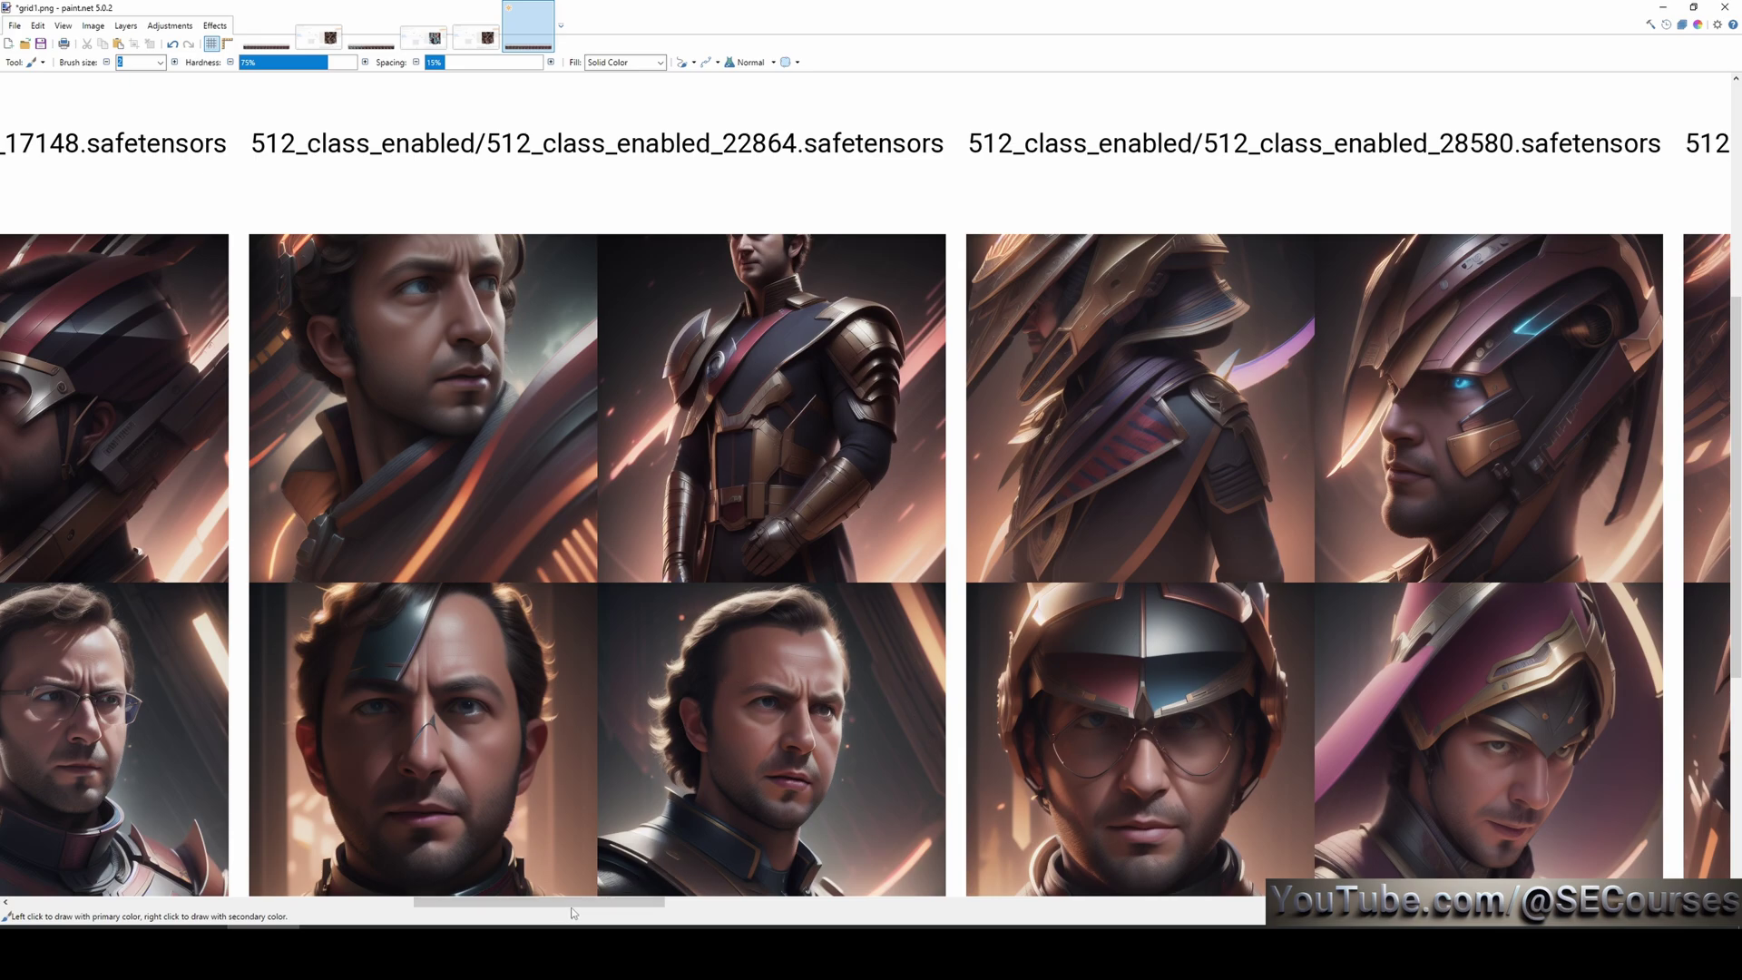
{"action": "scroll", "coordinate": [749, 471], "scroll_direction": "right", "scroll_amount": 4}
{"action": "scroll", "coordinate": [749, 472], "scroll_direction": "right", "scroll_amount": 6}
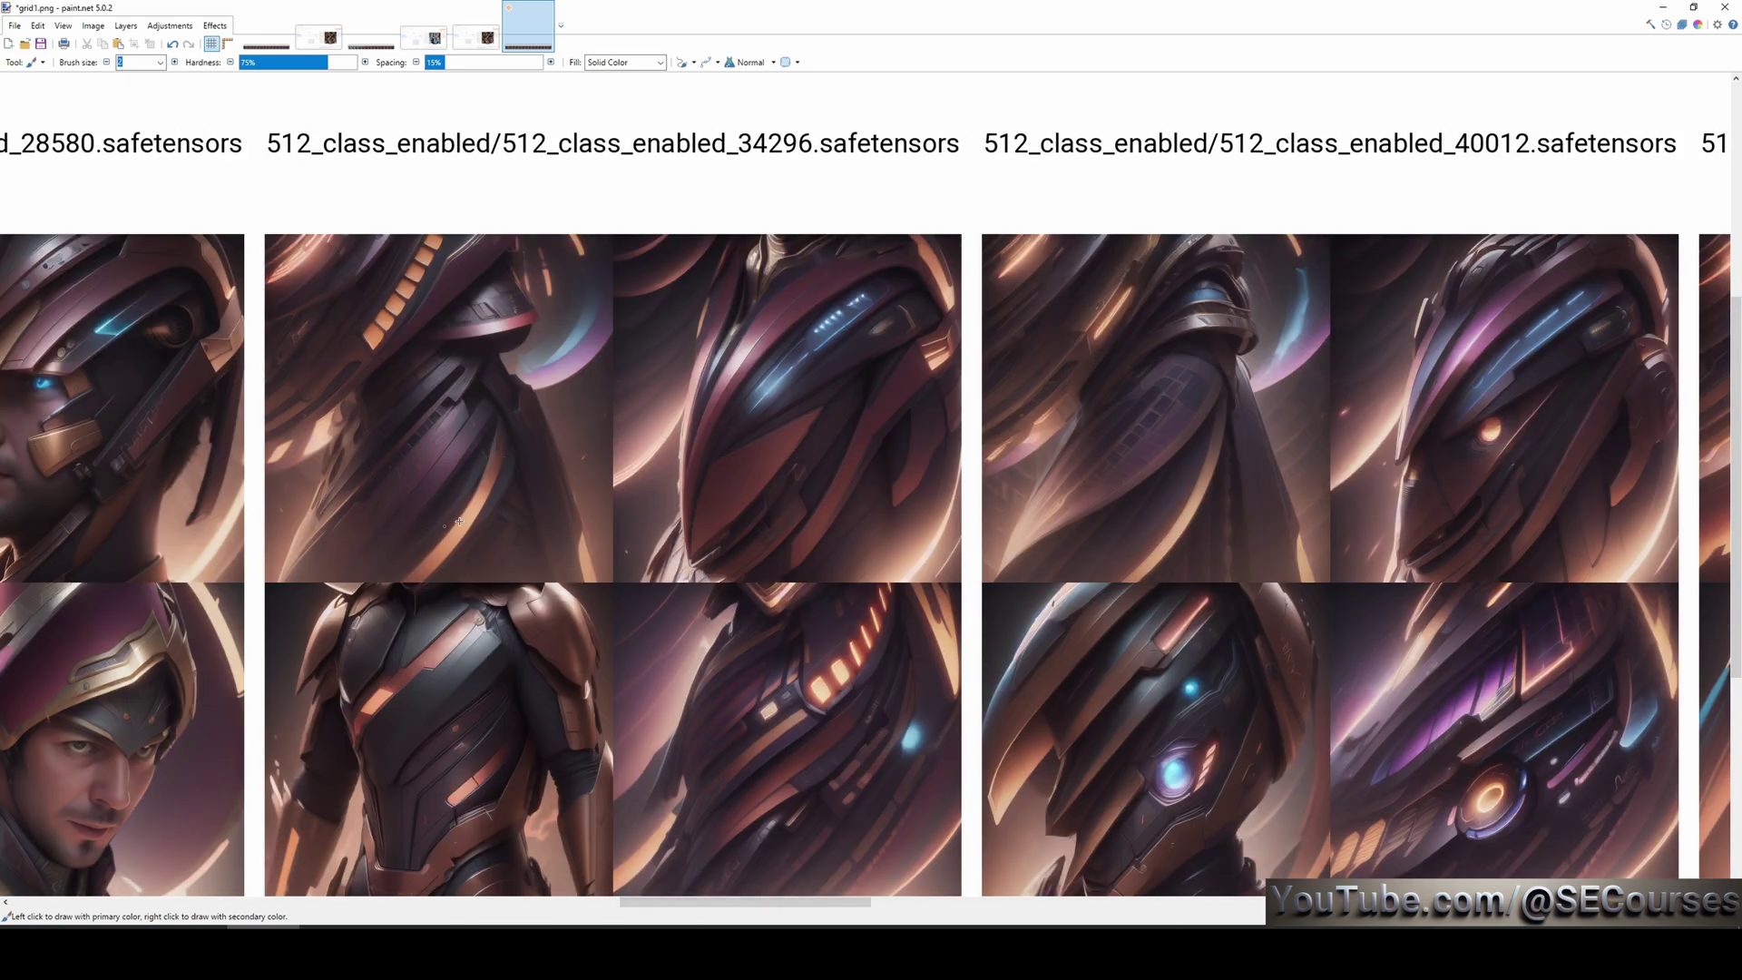
{"action": "scroll", "coordinate": [642, 894], "scroll_direction": "right", "scroll_amount": 4}
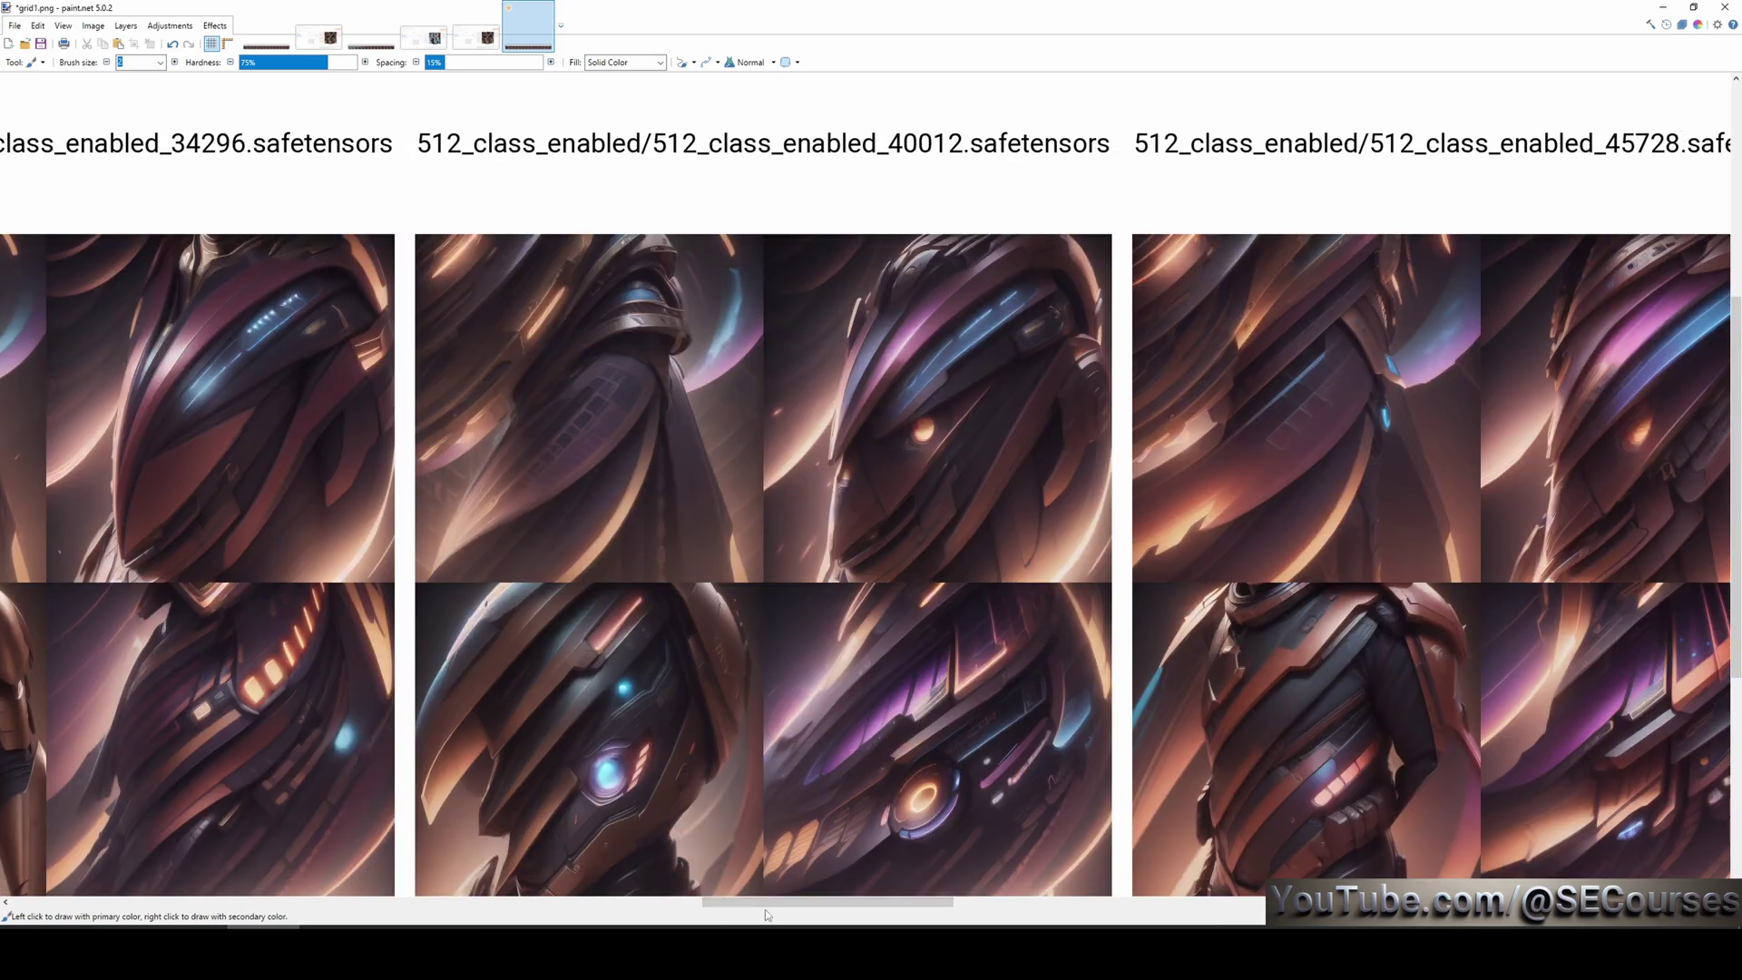
{"action": "scroll", "coordinate": [765, 880], "scroll_direction": "right", "scroll_amount": 6}
{"action": "scroll", "coordinate": [765, 879], "scroll_direction": "right", "scroll_amount": 5}
{"action": "scroll", "coordinate": [1327, 873], "scroll_direction": "right", "scroll_amount": 14}
{"action": "scroll", "coordinate": [1326, 873], "scroll_direction": "right", "scroll_amount": 8}
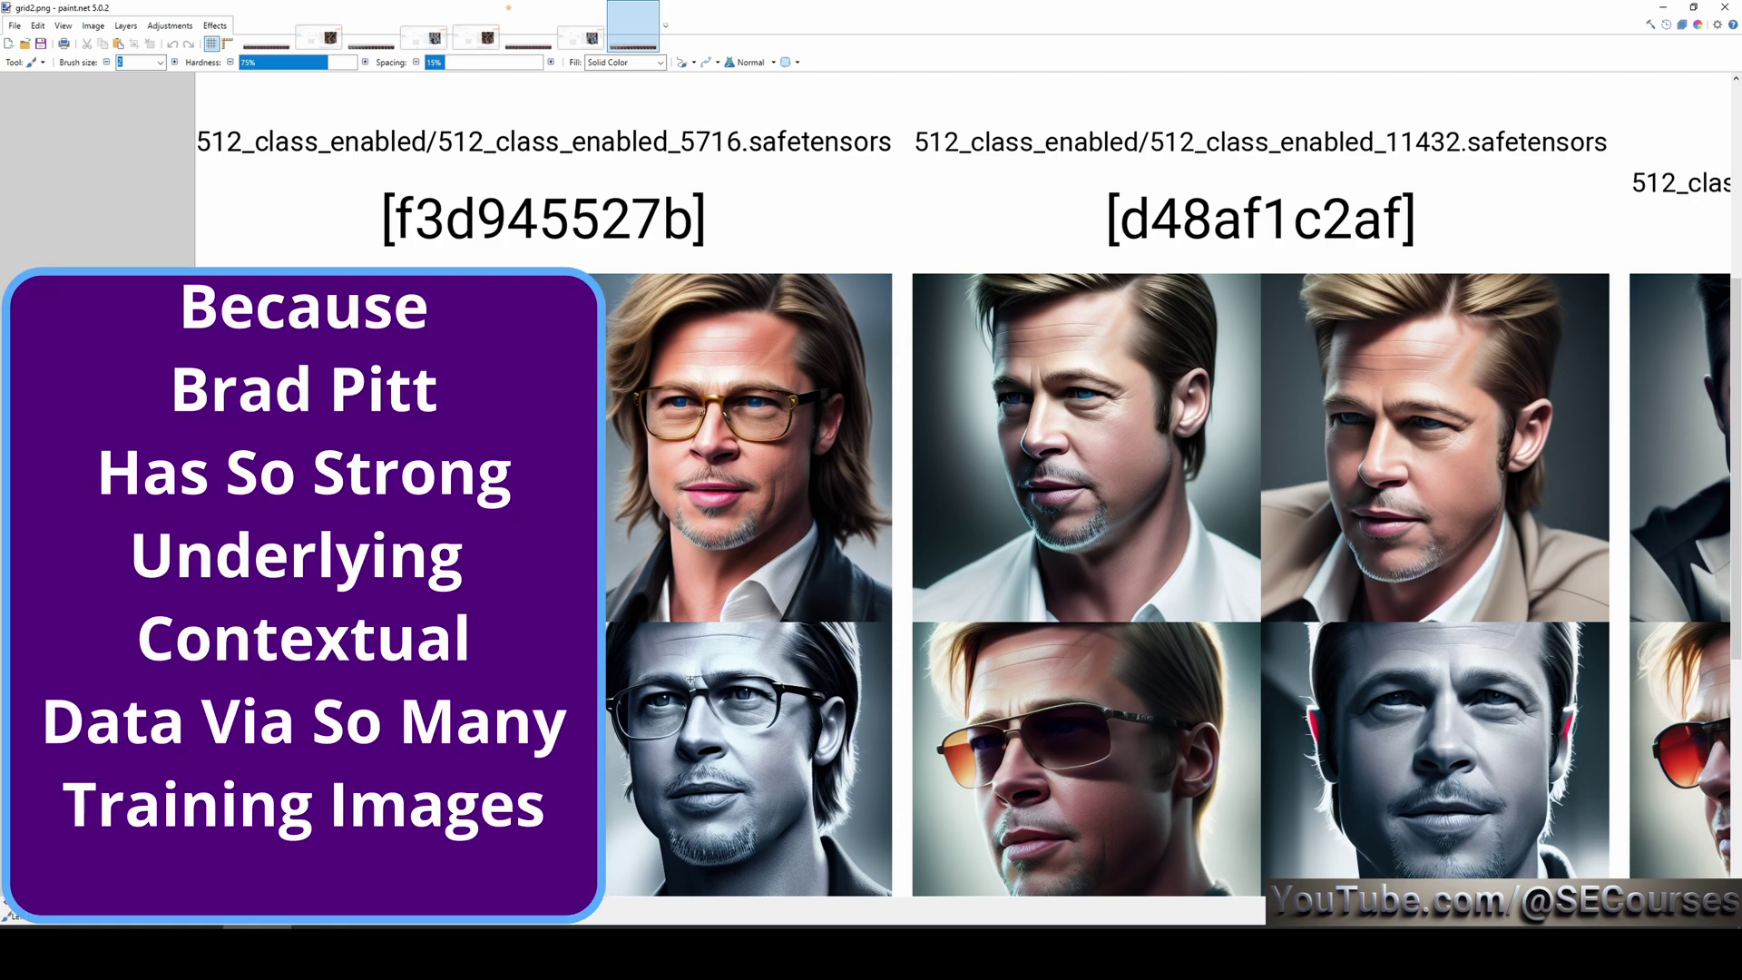
- Drag the grid2.png scrollbar across all the checkpoint columns of celebrity portraits
{"action": "left_click_drag", "start_coordinate": [362, 907], "coordinate": [1603, 914]}
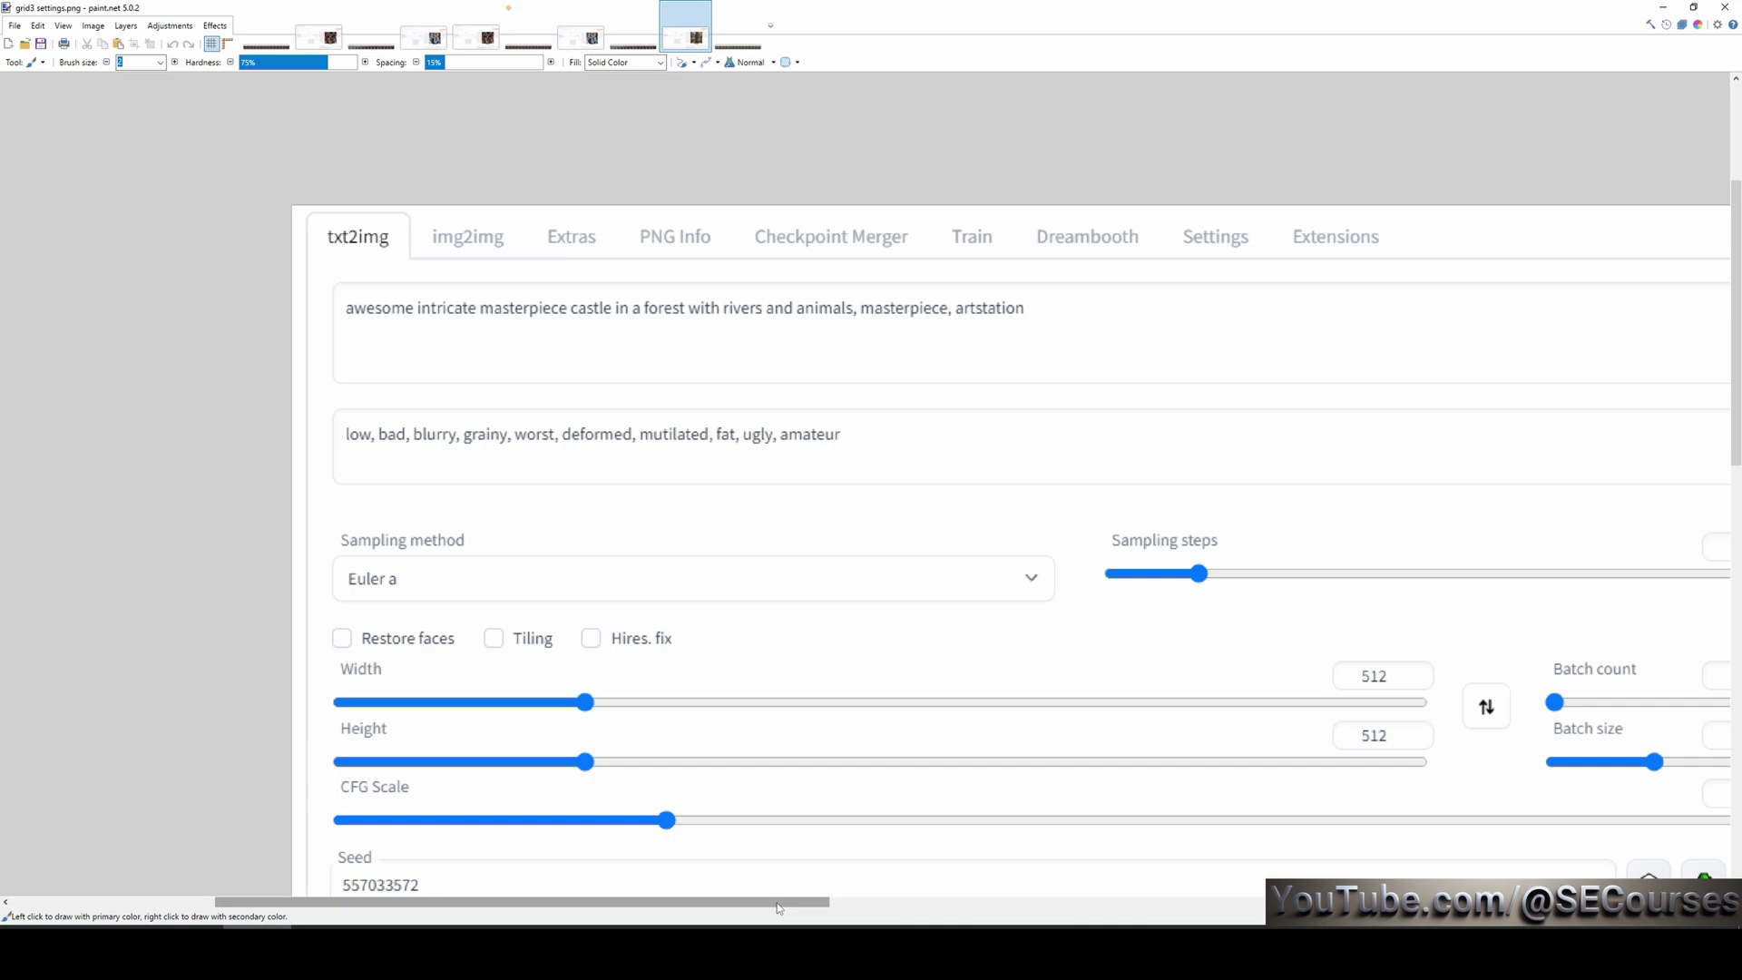
- Move to the grid3.png castle tab with Ctrl+Tab and scroll right to the 45728 column
{"action": "key", "text": "ctrl+Tab"}
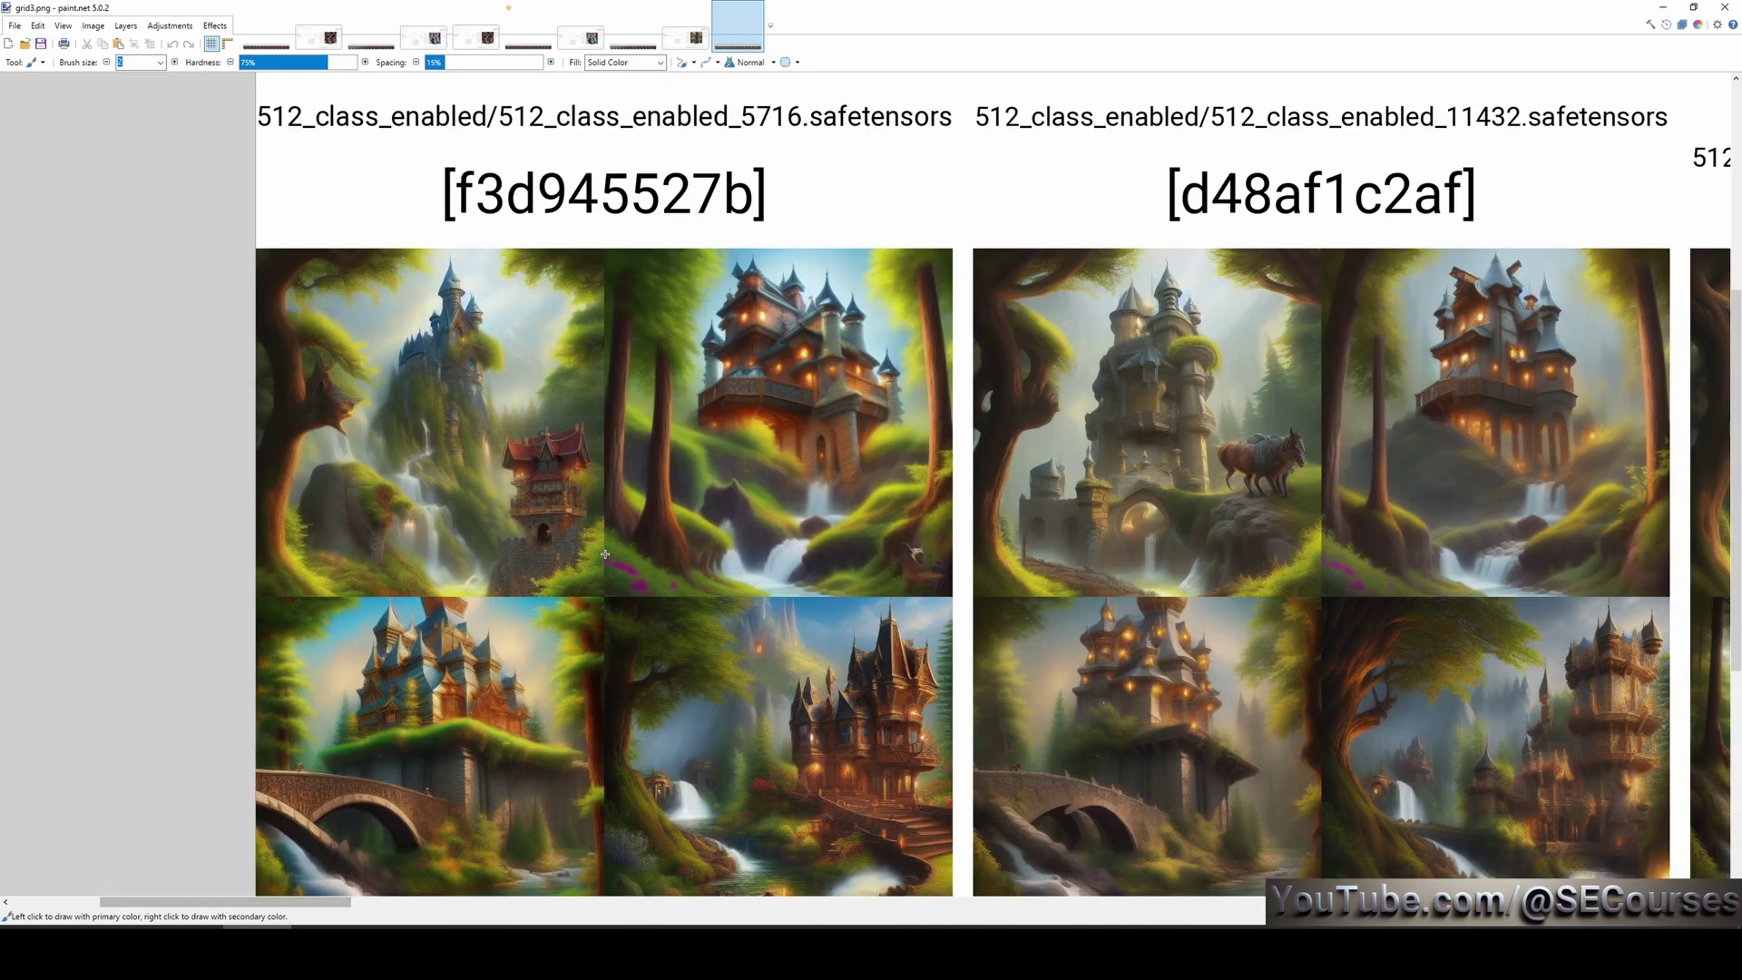
{"action": "scroll", "coordinate": [354, 909], "scroll_direction": "right", "scroll_amount": 5}
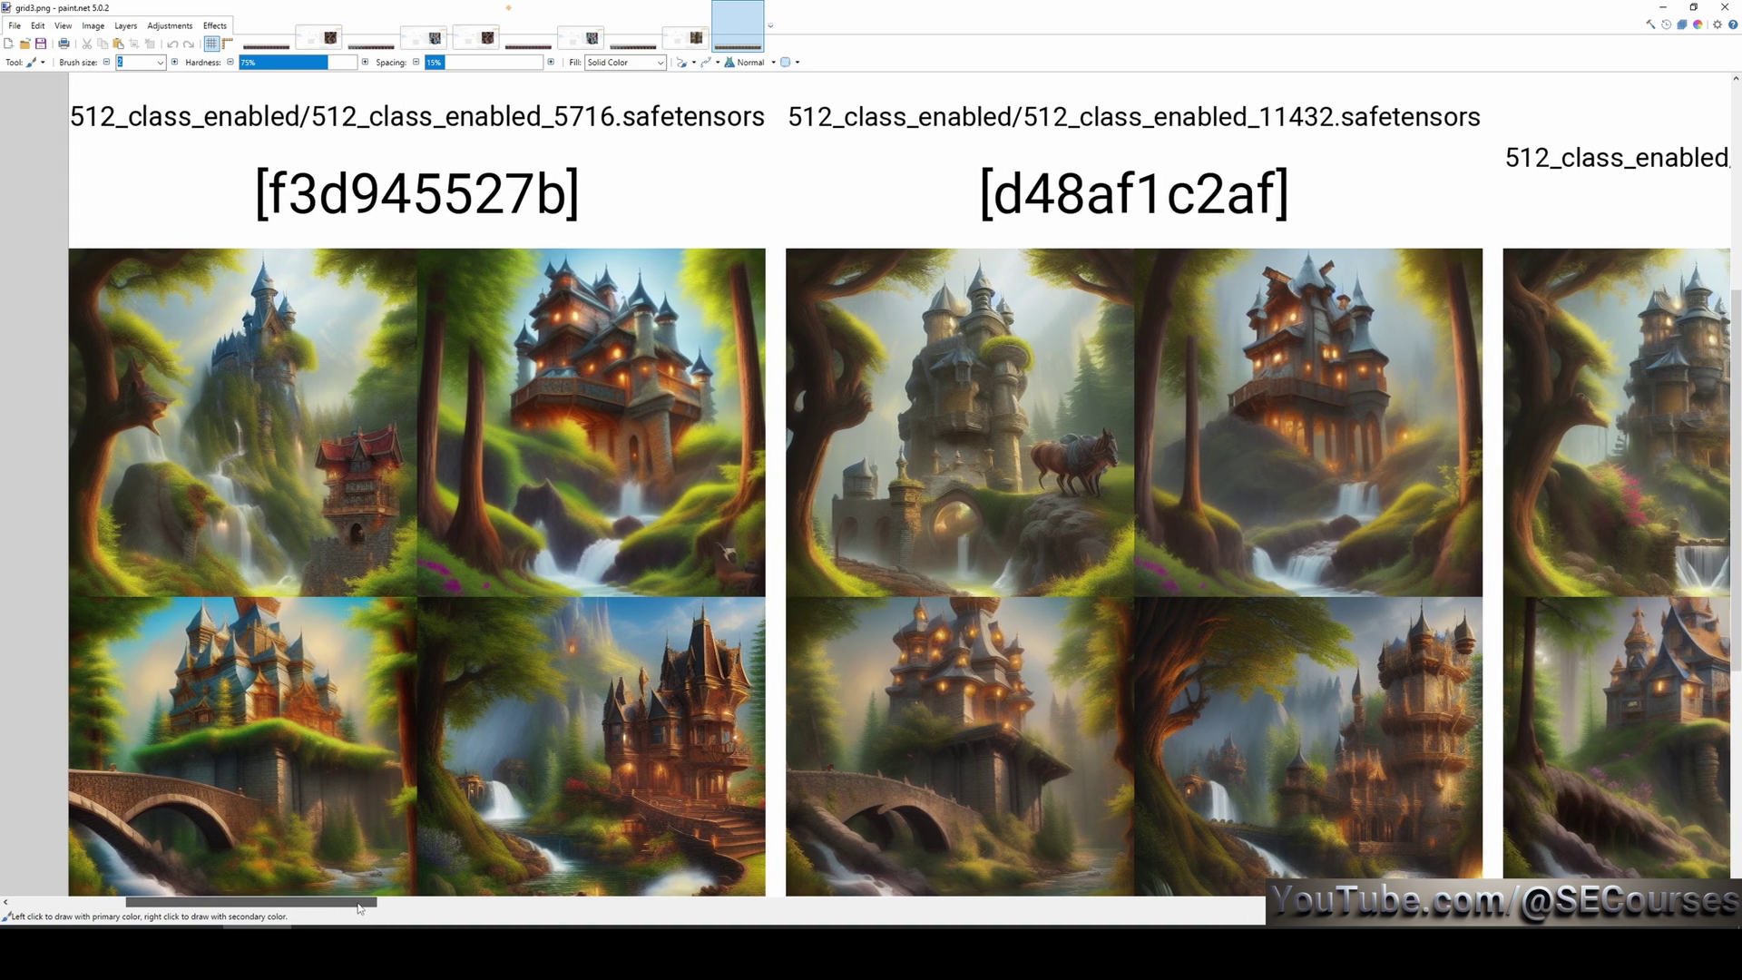
{"action": "left_click_drag", "start_coordinate": [359, 907], "coordinate": [491, 901]}
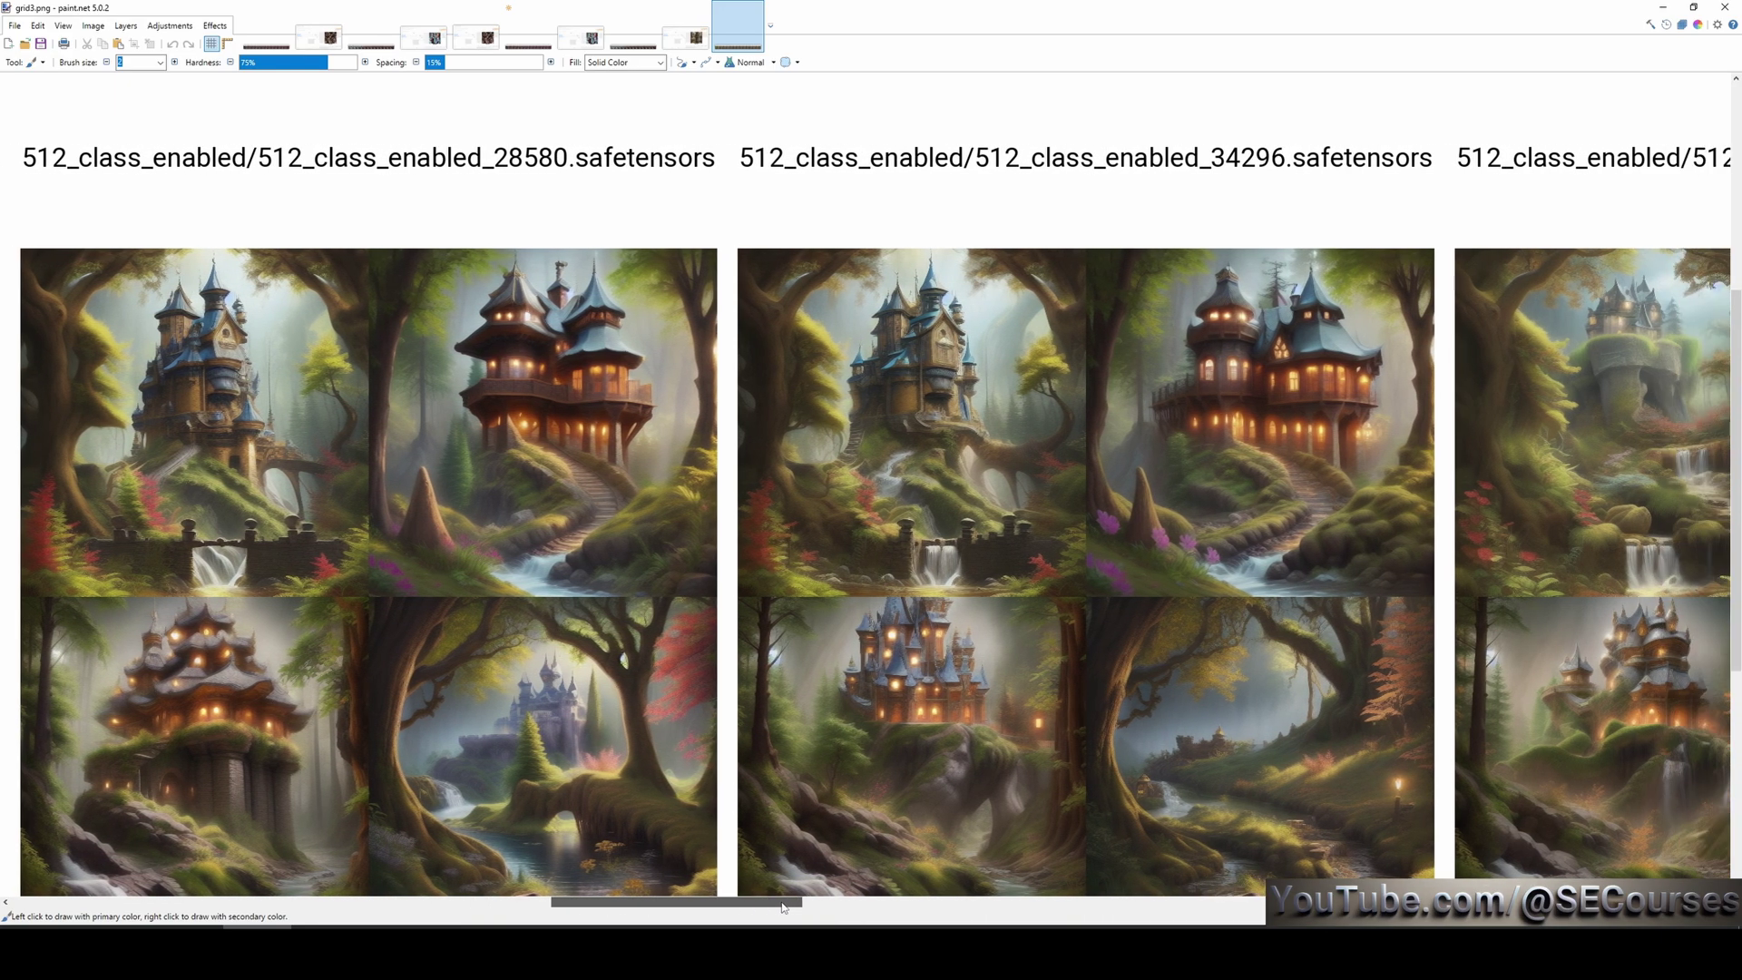
{"action": "left_click_drag", "start_coordinate": [784, 905], "coordinate": [1173, 907]}
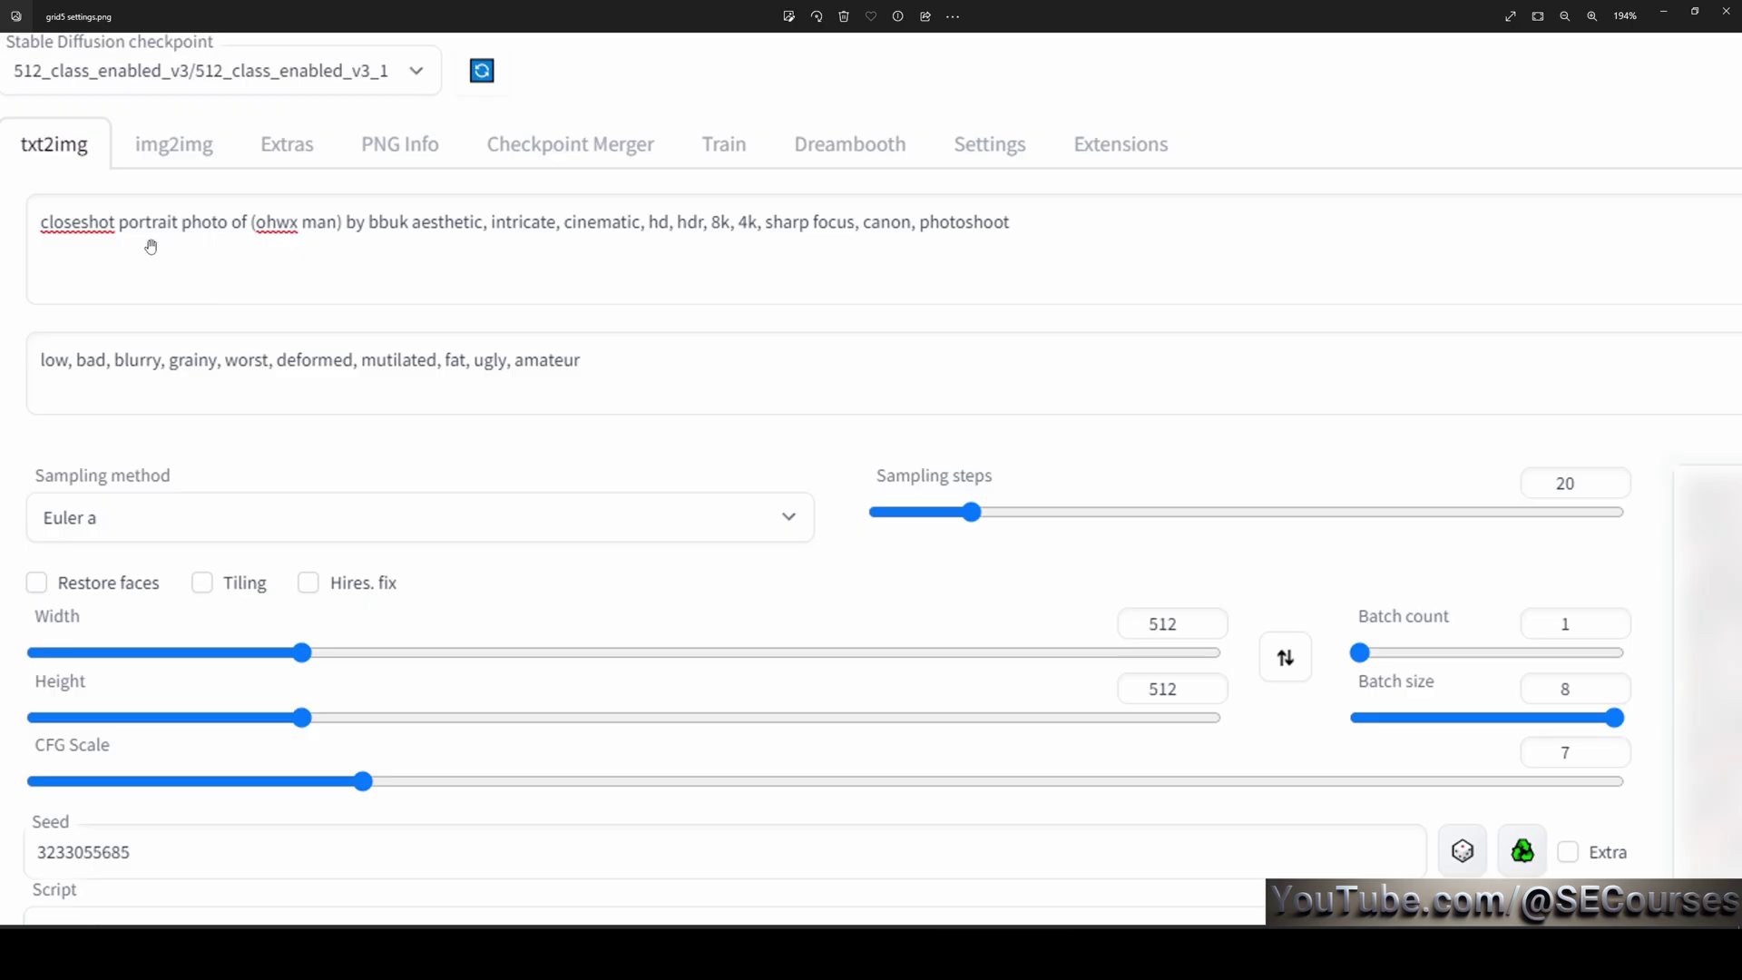
- Pan grid5 settings.png toward the image grid, then back to the v2 and v3 X values list
{"action": "left_click_drag", "start_coordinate": [1053, 404], "coordinate": [611, 230]}
{"action": "left_click_drag", "start_coordinate": [1400, 457], "coordinate": [525, 389]}
{"action": "left_click_drag", "start_coordinate": [1170, 496], "coordinate": [896, 523]}
{"action": "left_click_drag", "start_coordinate": [1109, 471], "coordinate": [1363, 421]}
{"action": "left_click_drag", "start_coordinate": [286, 683], "coordinate": [1175, 556]}
{"action": "scroll", "coordinate": [1175, 556], "scroll_direction": "up", "scroll_amount": 1}
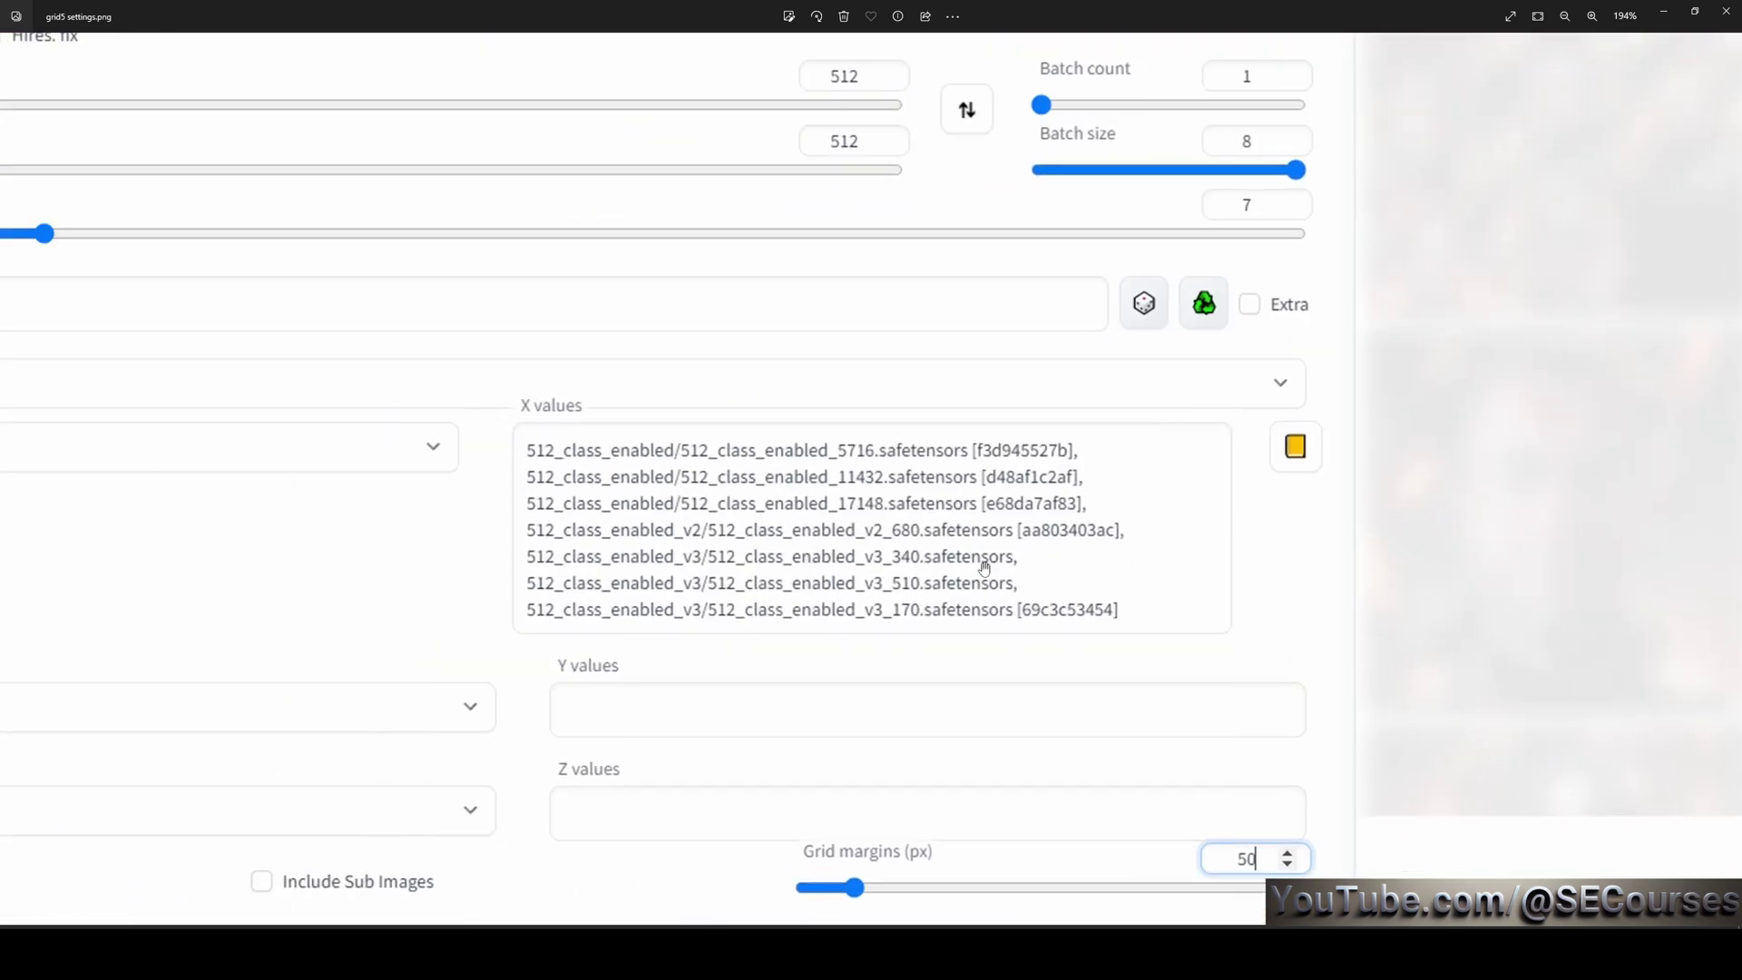
{"action": "scroll", "coordinate": [949, 570], "scroll_direction": "up", "scroll_amount": 1}
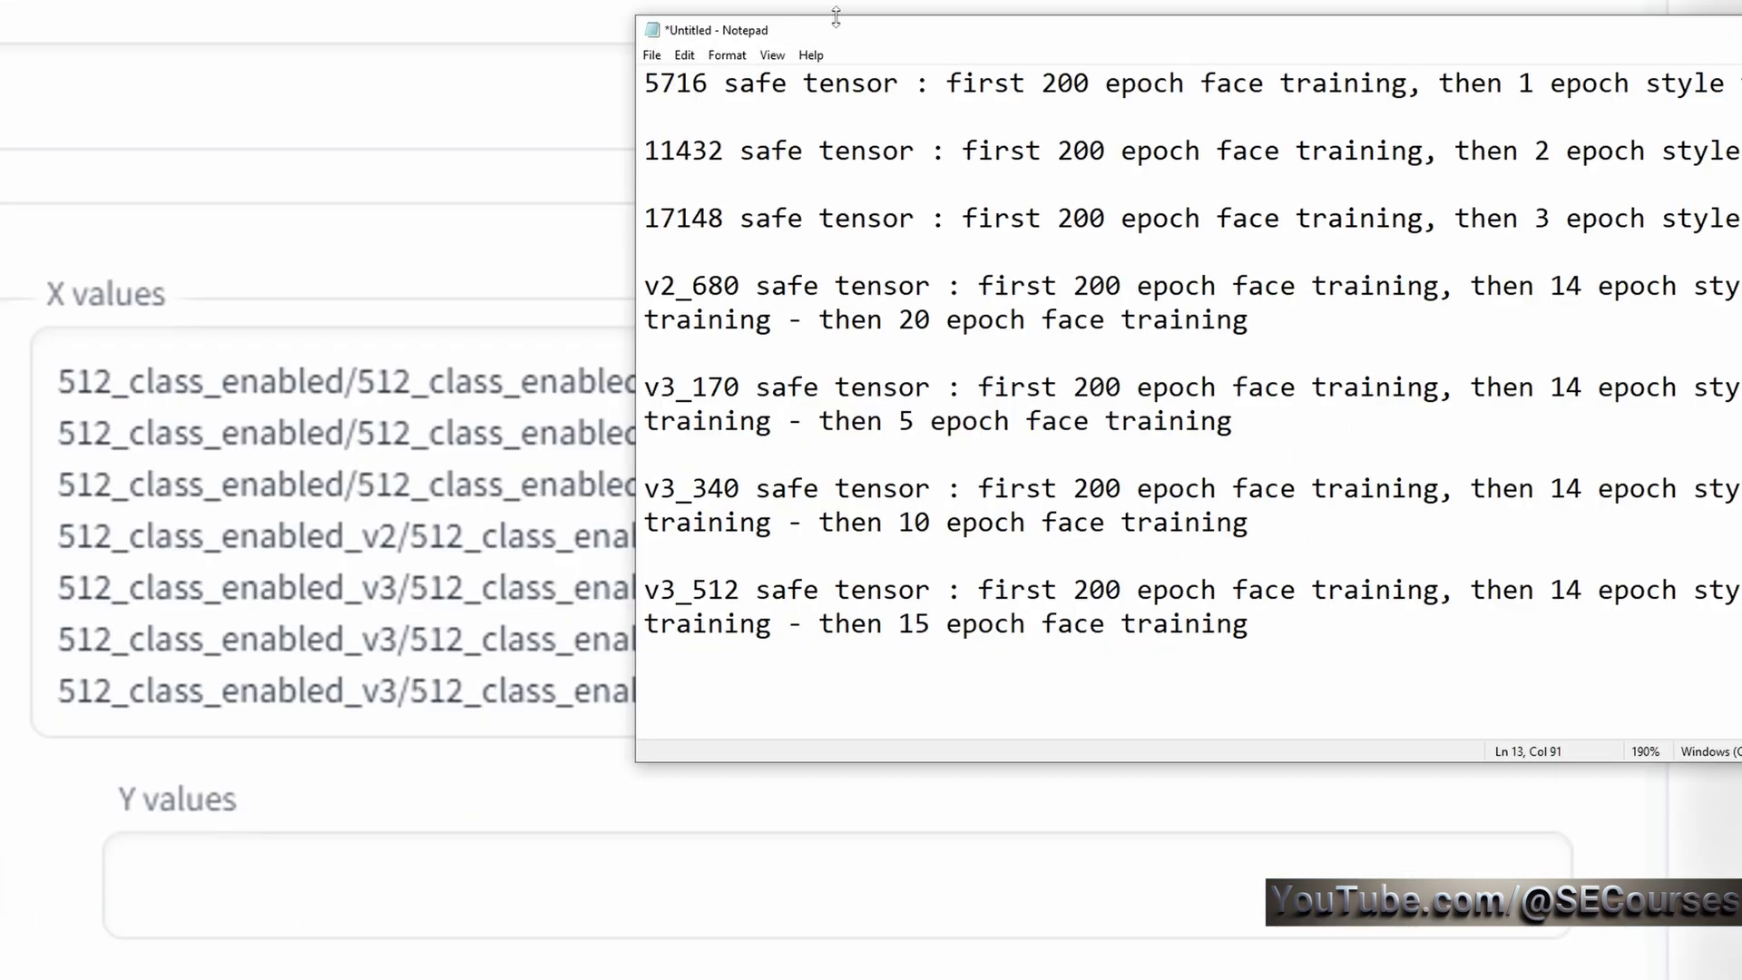
- Move the epoch notes window down-left and place the caret to fix v3_512 to v3_510
{"action": "left_click_drag", "start_coordinate": [840, 31], "coordinate": [647, 270]}
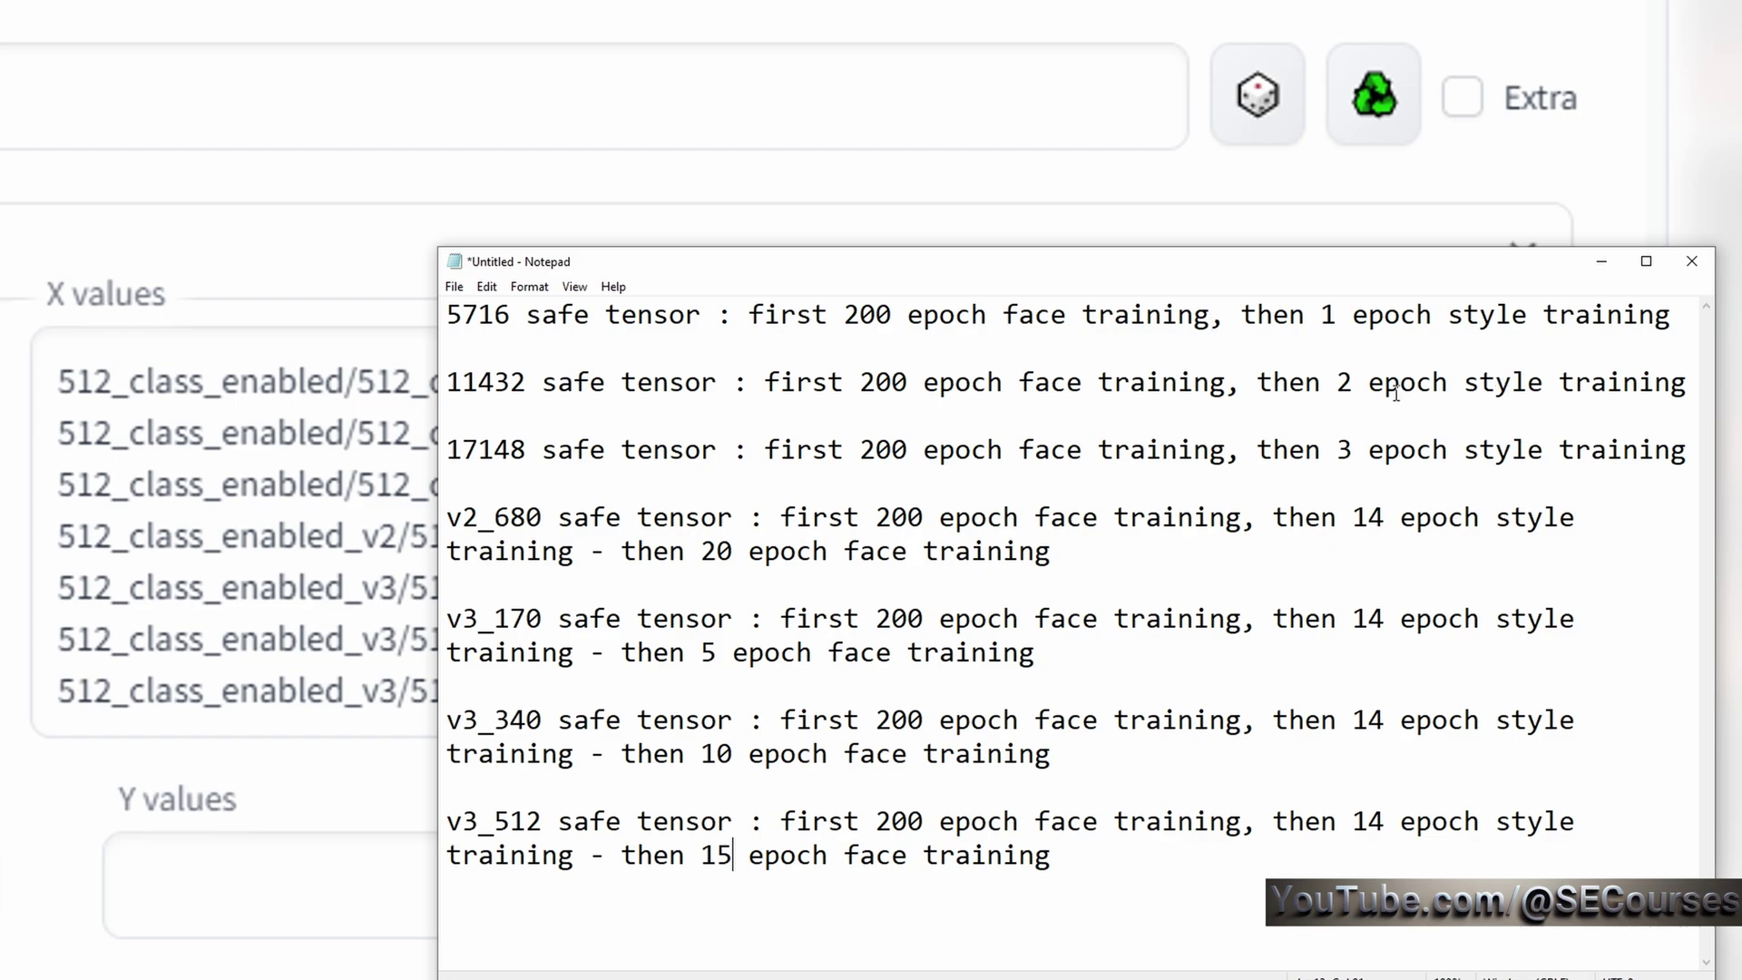
{"action": "left_click", "coordinate": [669, 448]}
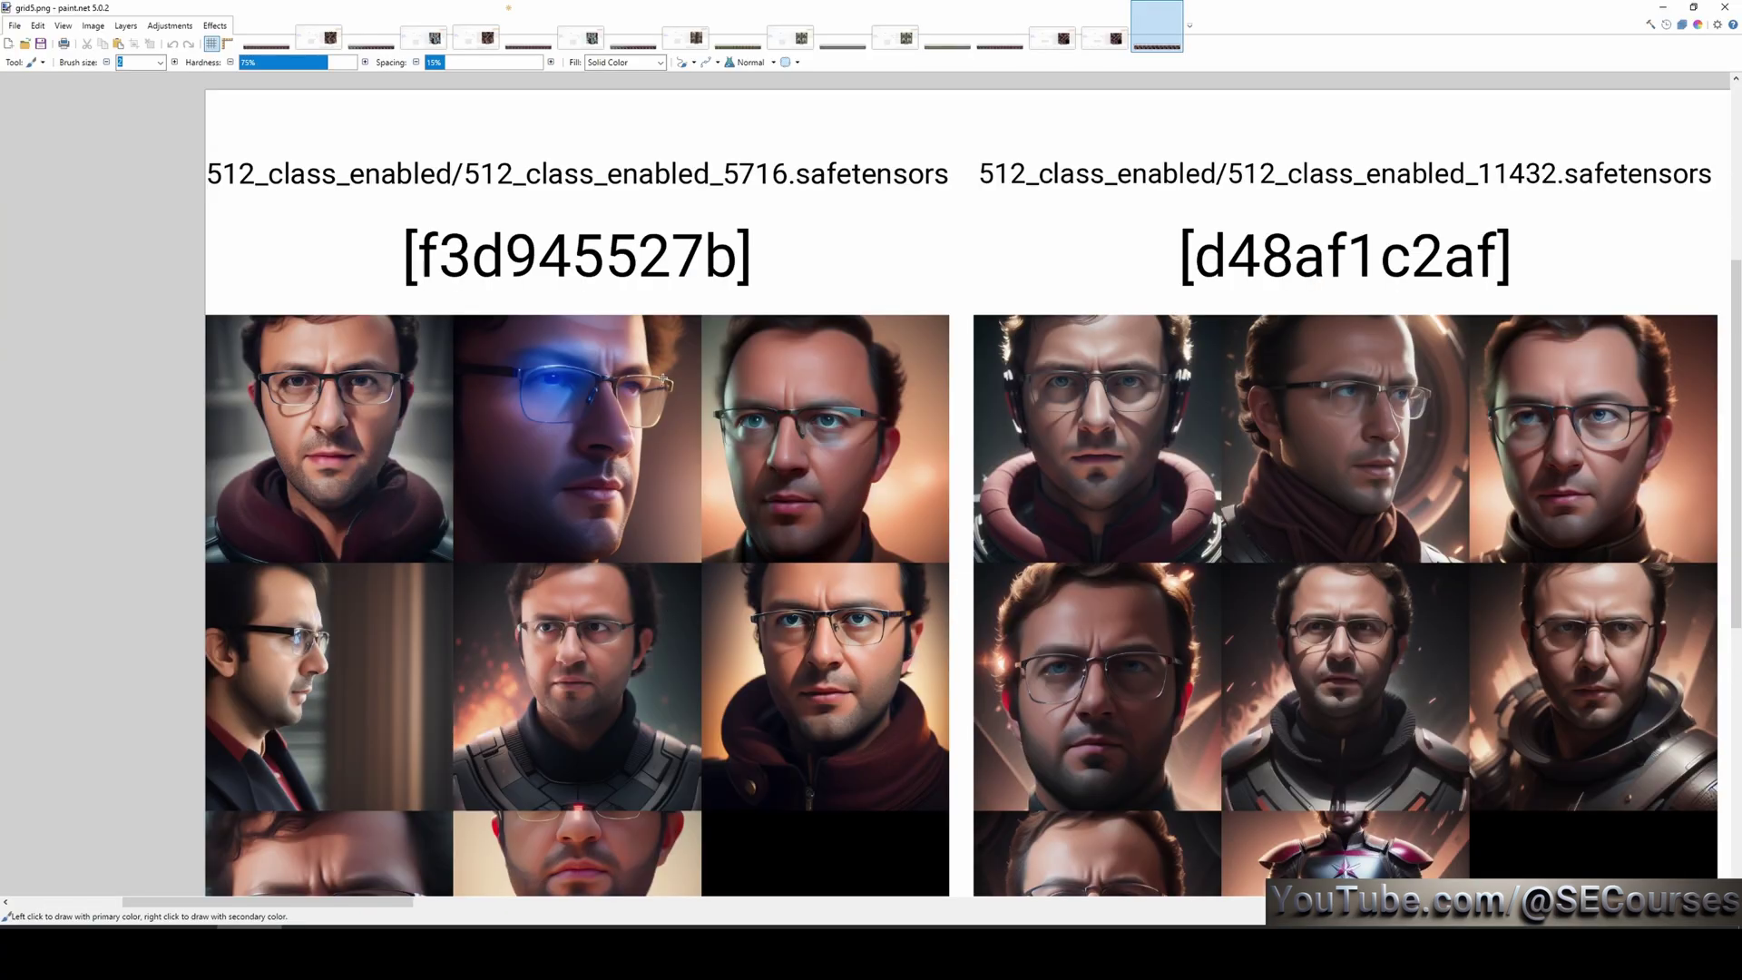
- Scroll the grid5 canvas right until the v2_680 and v2_1360 checkpoint columns are visible
{"action": "scroll", "coordinate": [696, 319], "scroll_direction": "down", "scroll_amount": 1}
{"action": "scroll", "coordinate": [707, 493], "scroll_direction": "up", "scroll_amount": 1}
{"action": "left_click_drag", "start_coordinate": [379, 903], "coordinate": [496, 903]}
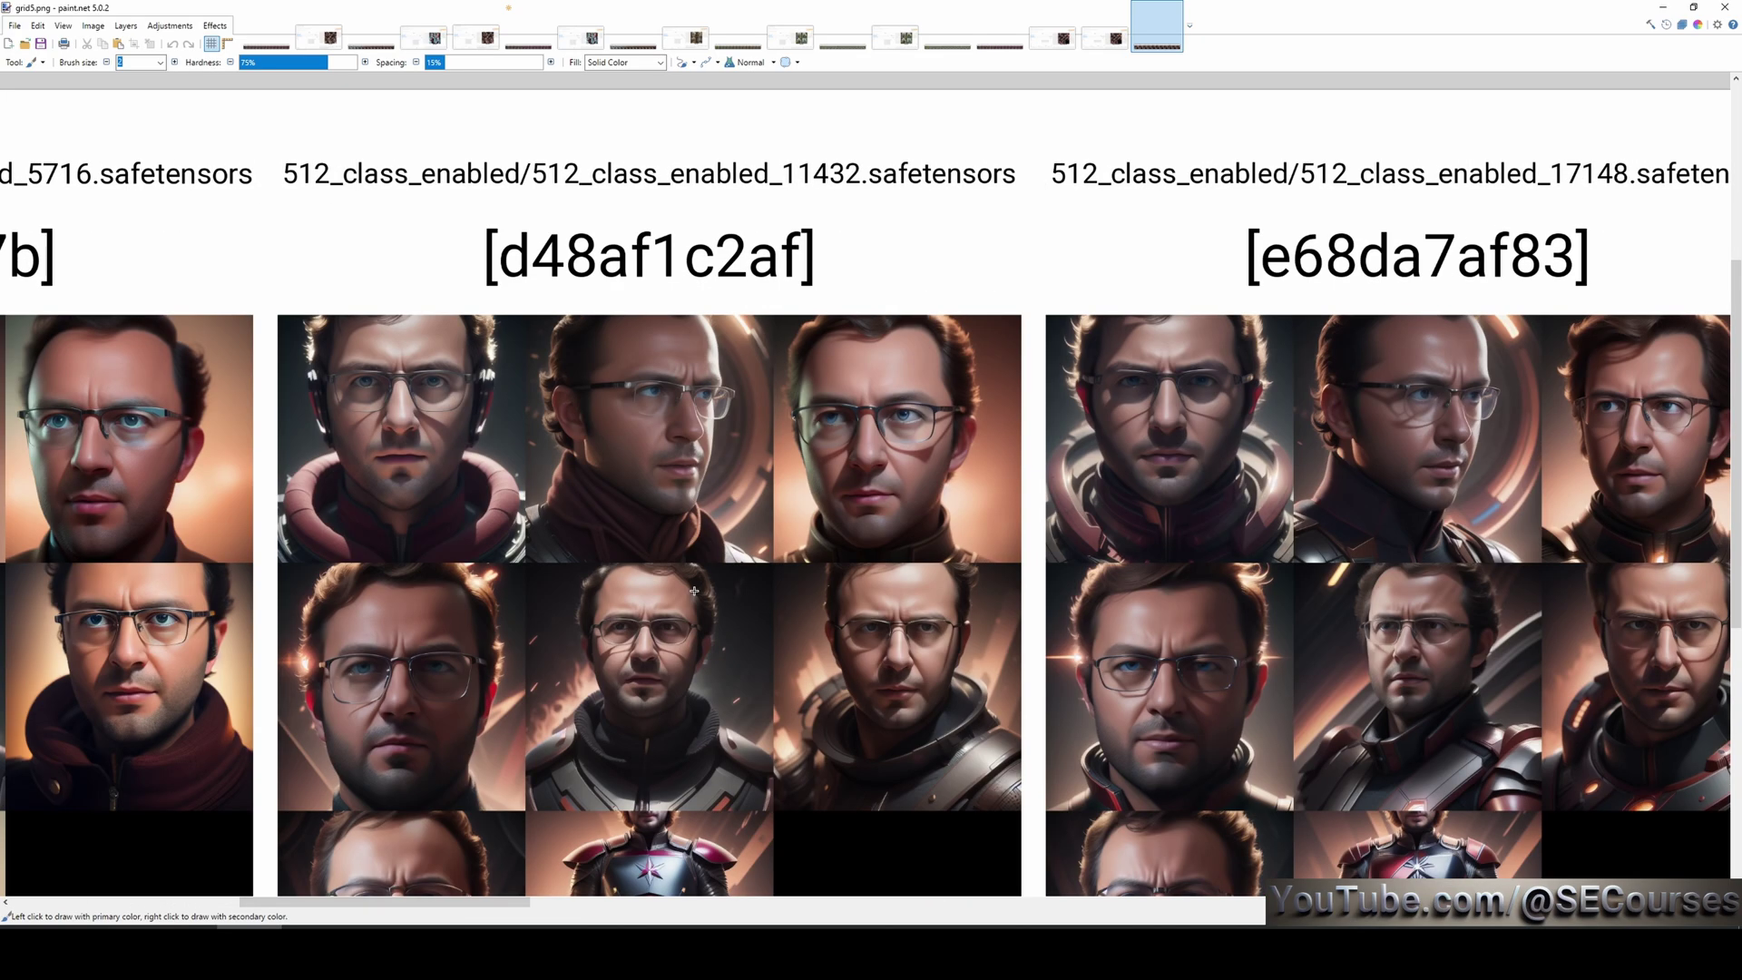
{"action": "scroll", "coordinate": [711, 575], "scroll_direction": "down", "scroll_amount": 1}
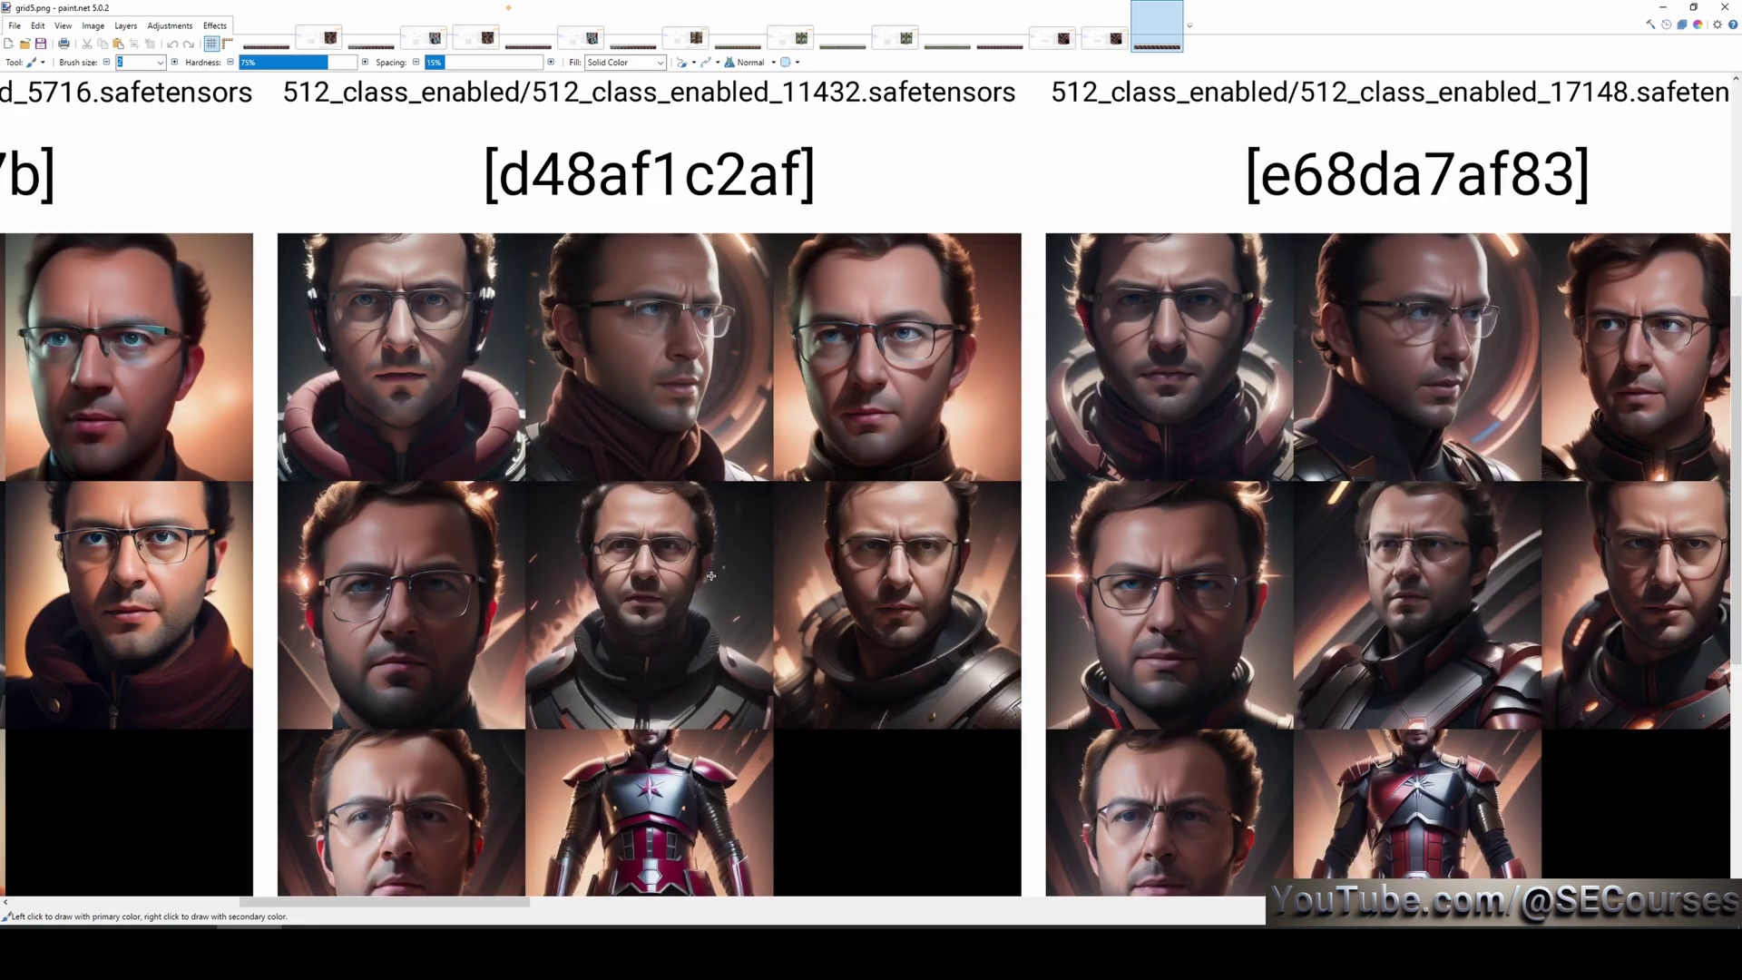
{"action": "scroll", "coordinate": [712, 576], "scroll_direction": "up", "scroll_amount": 1}
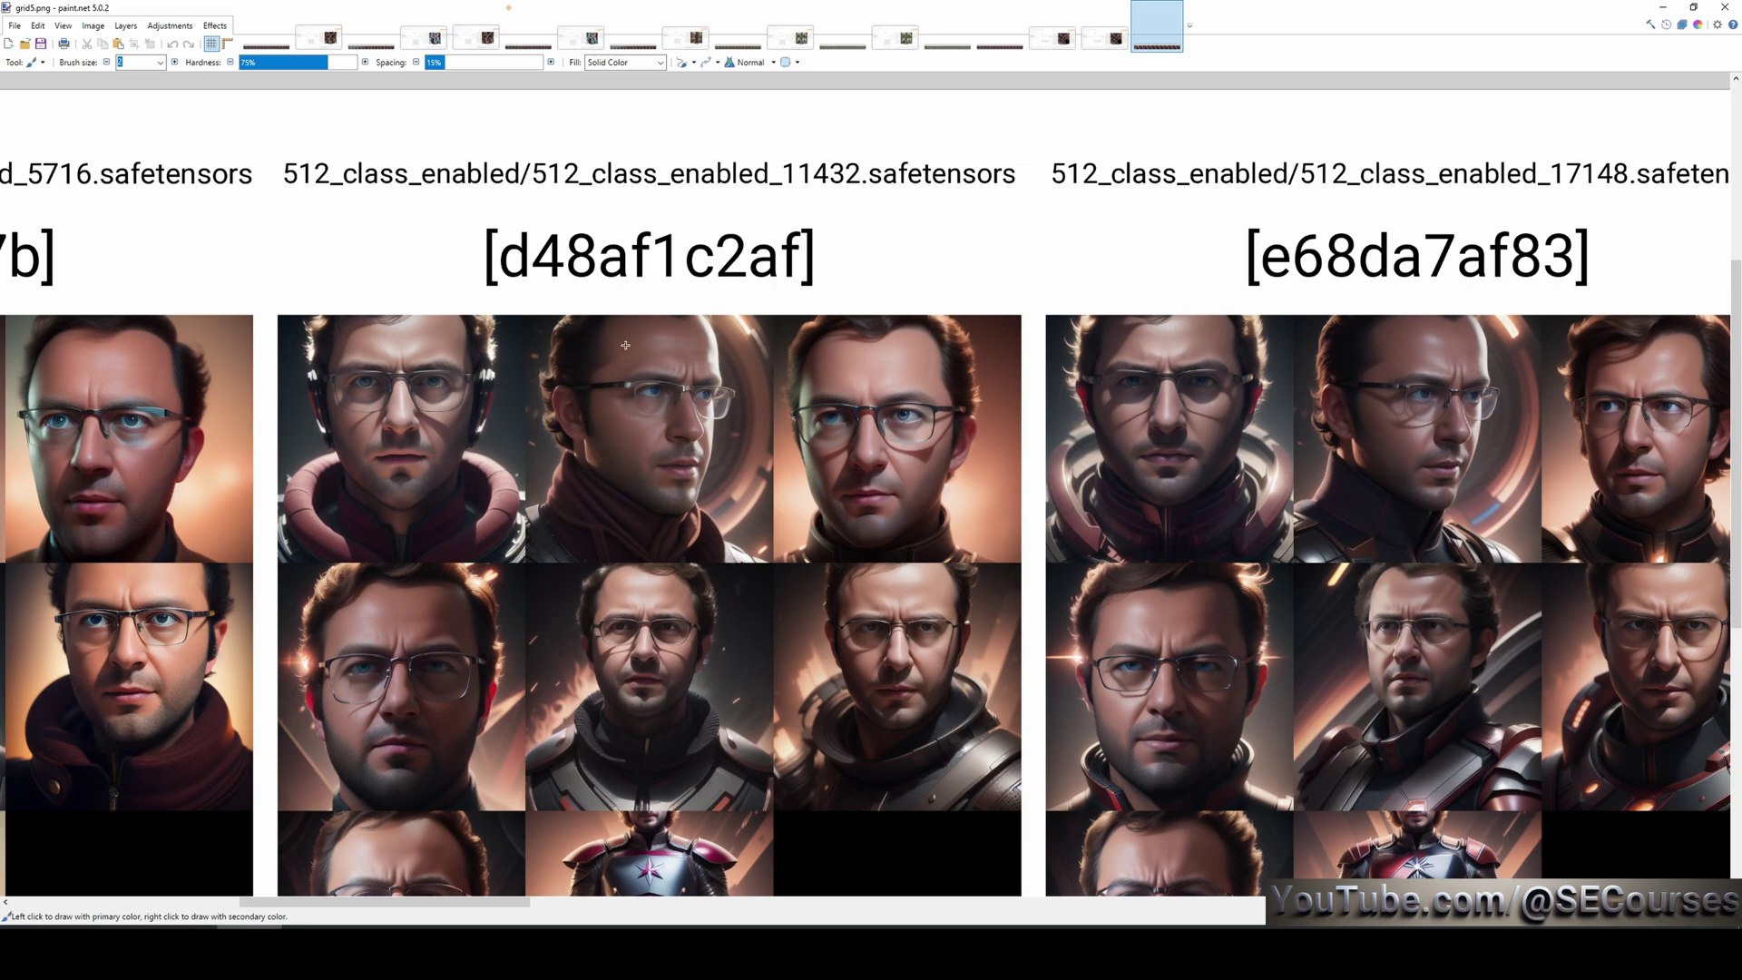
{"action": "left_click_drag", "start_coordinate": [510, 901], "coordinate": [624, 900]}
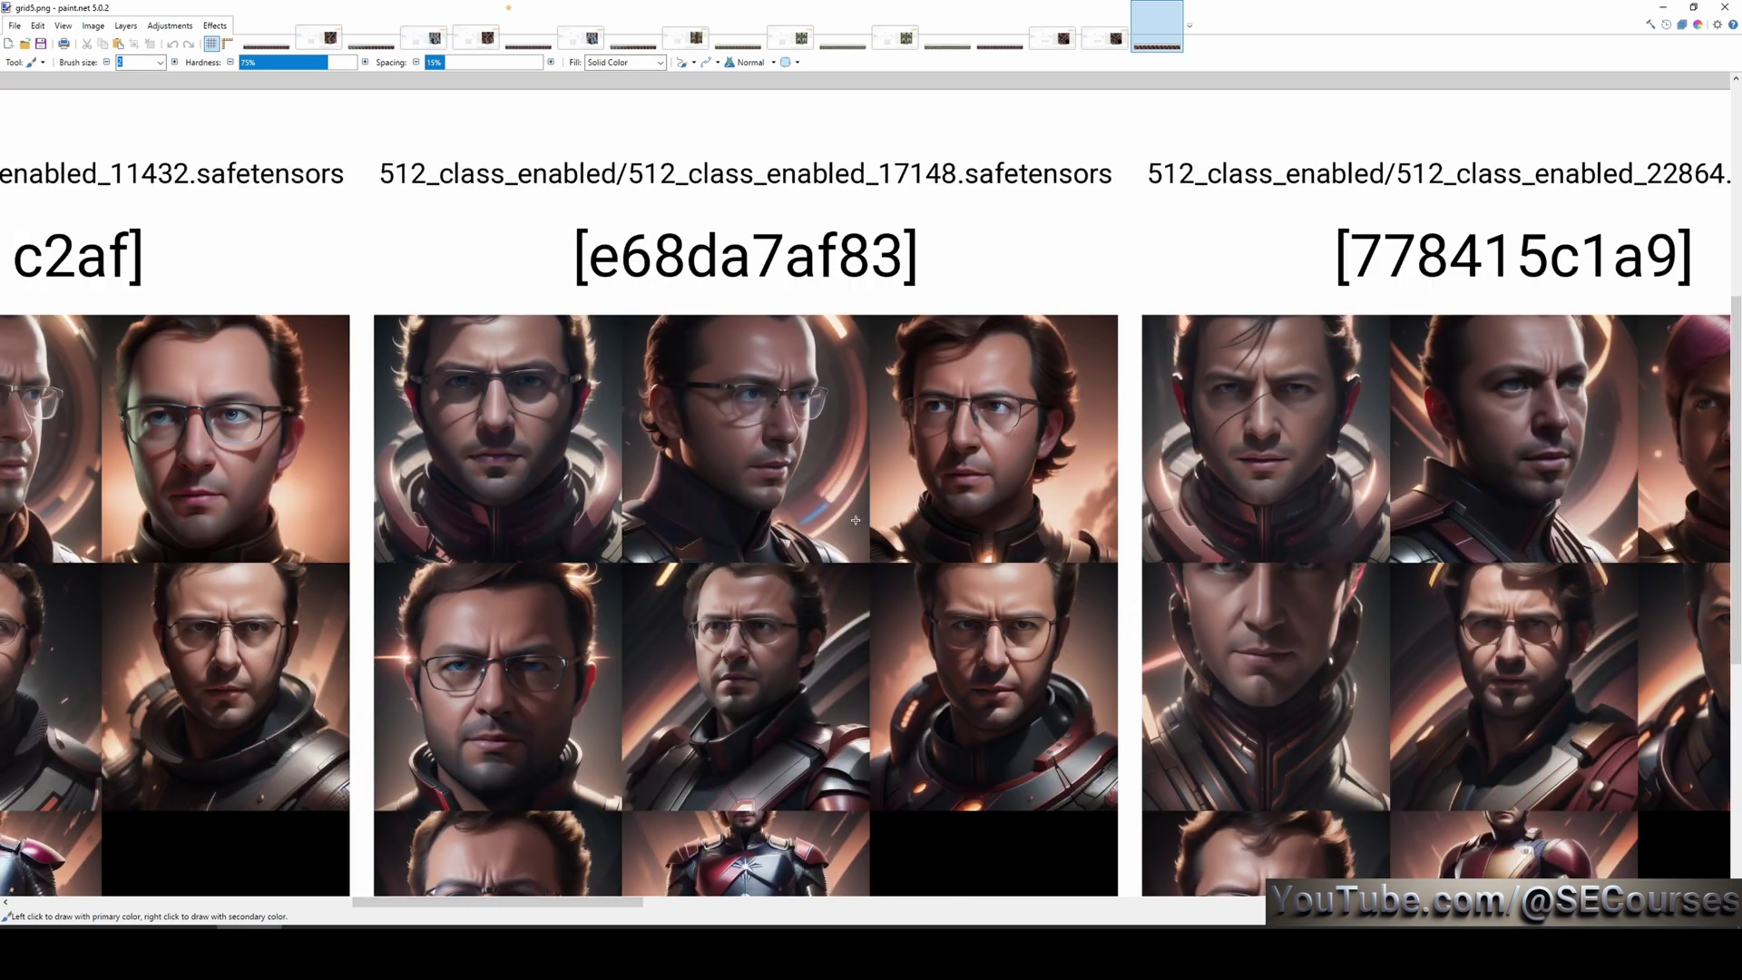
{"action": "scroll", "coordinate": [854, 520], "scroll_direction": "down", "scroll_amount": 1}
{"action": "left_click_drag", "start_coordinate": [599, 901], "coordinate": [727, 901]}
{"action": "scroll", "coordinate": [865, 424], "scroll_direction": "up", "scroll_amount": 1}
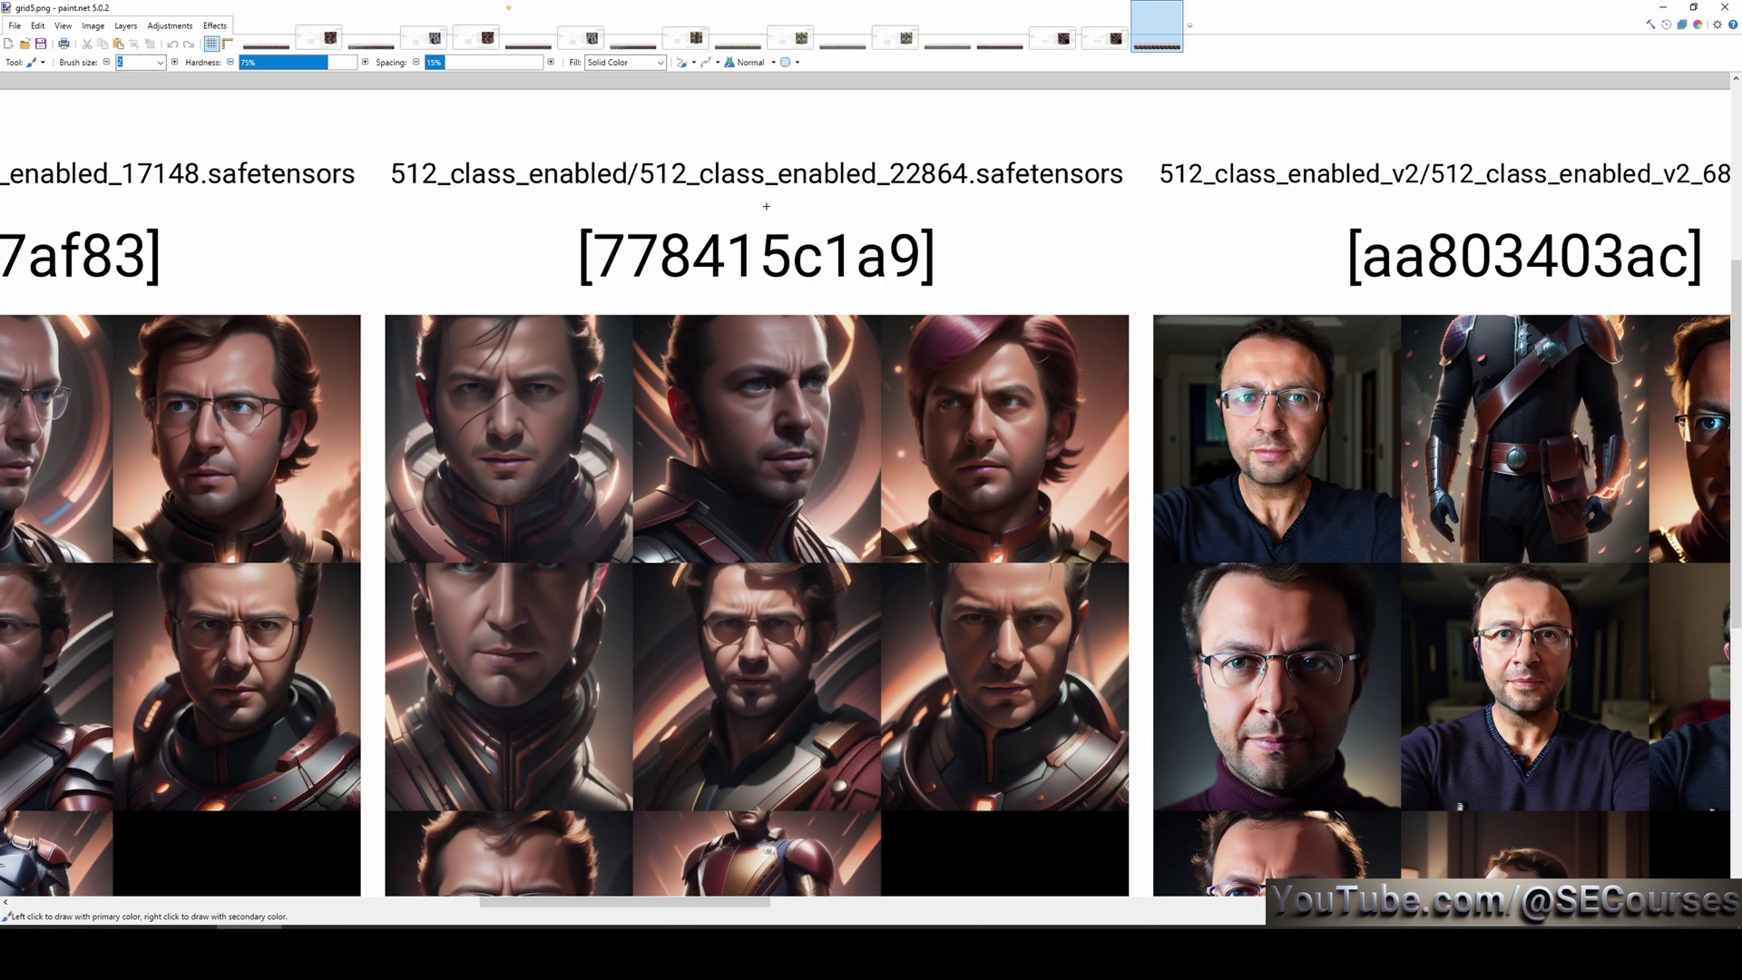
{"action": "scroll", "coordinate": [835, 503], "scroll_direction": "right", "scroll_amount": 5}
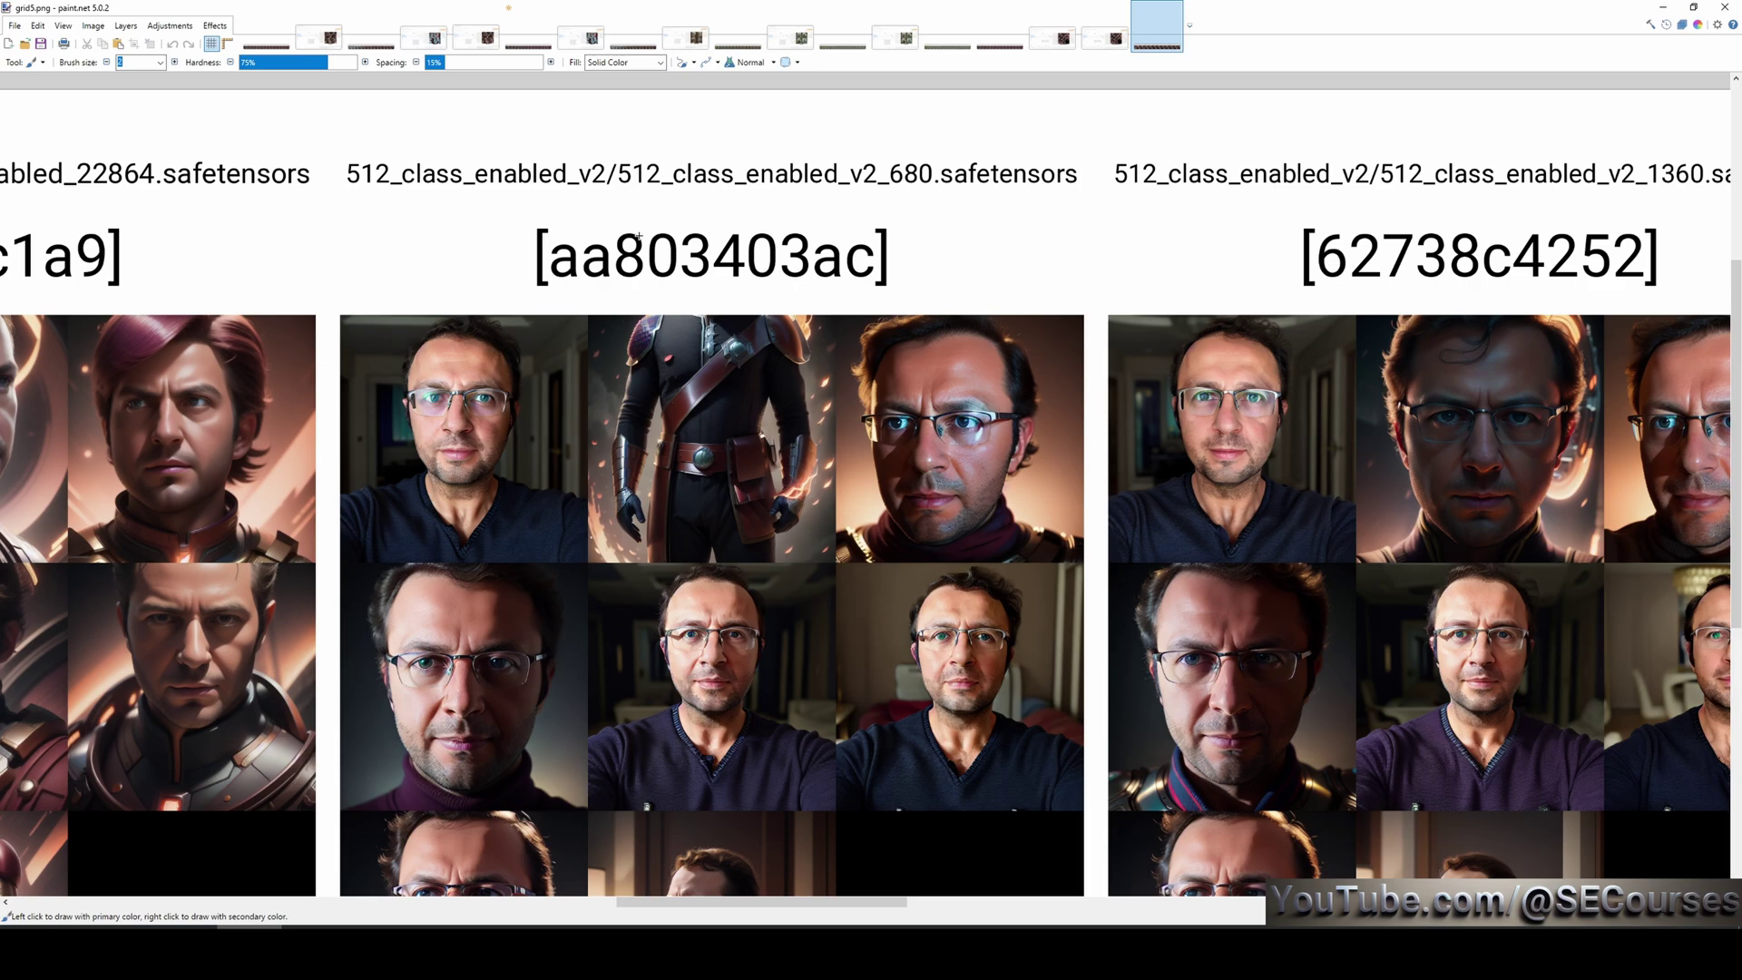
- Zoom in and out on the v2 checkpoint portraits to inspect the faces closely
{"action": "scroll", "coordinate": [905, 575], "scroll_direction": "down", "scroll_amount": 1}
{"action": "scroll", "coordinate": [905, 576], "scroll_direction": "up", "scroll_amount": 2}
{"action": "scroll", "coordinate": [850, 557], "scroll_direction": "down", "scroll_amount": 1}
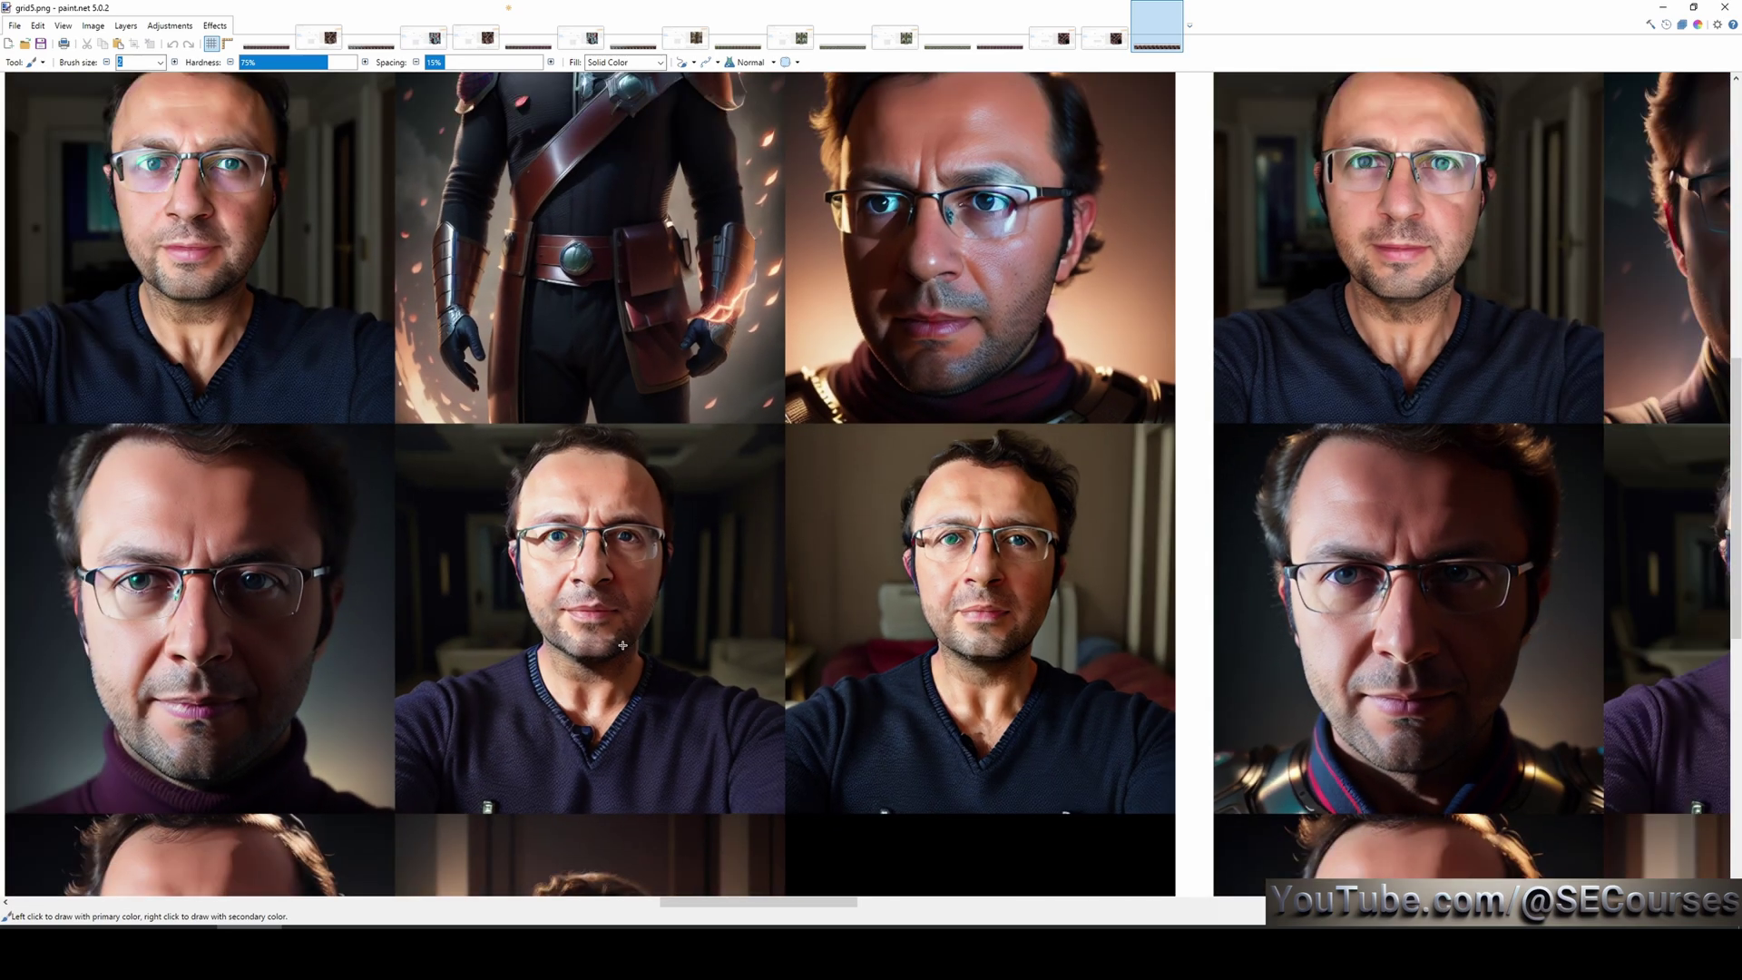
{"action": "scroll", "coordinate": [370, 512], "scroll_direction": "down", "scroll_amount": 2}
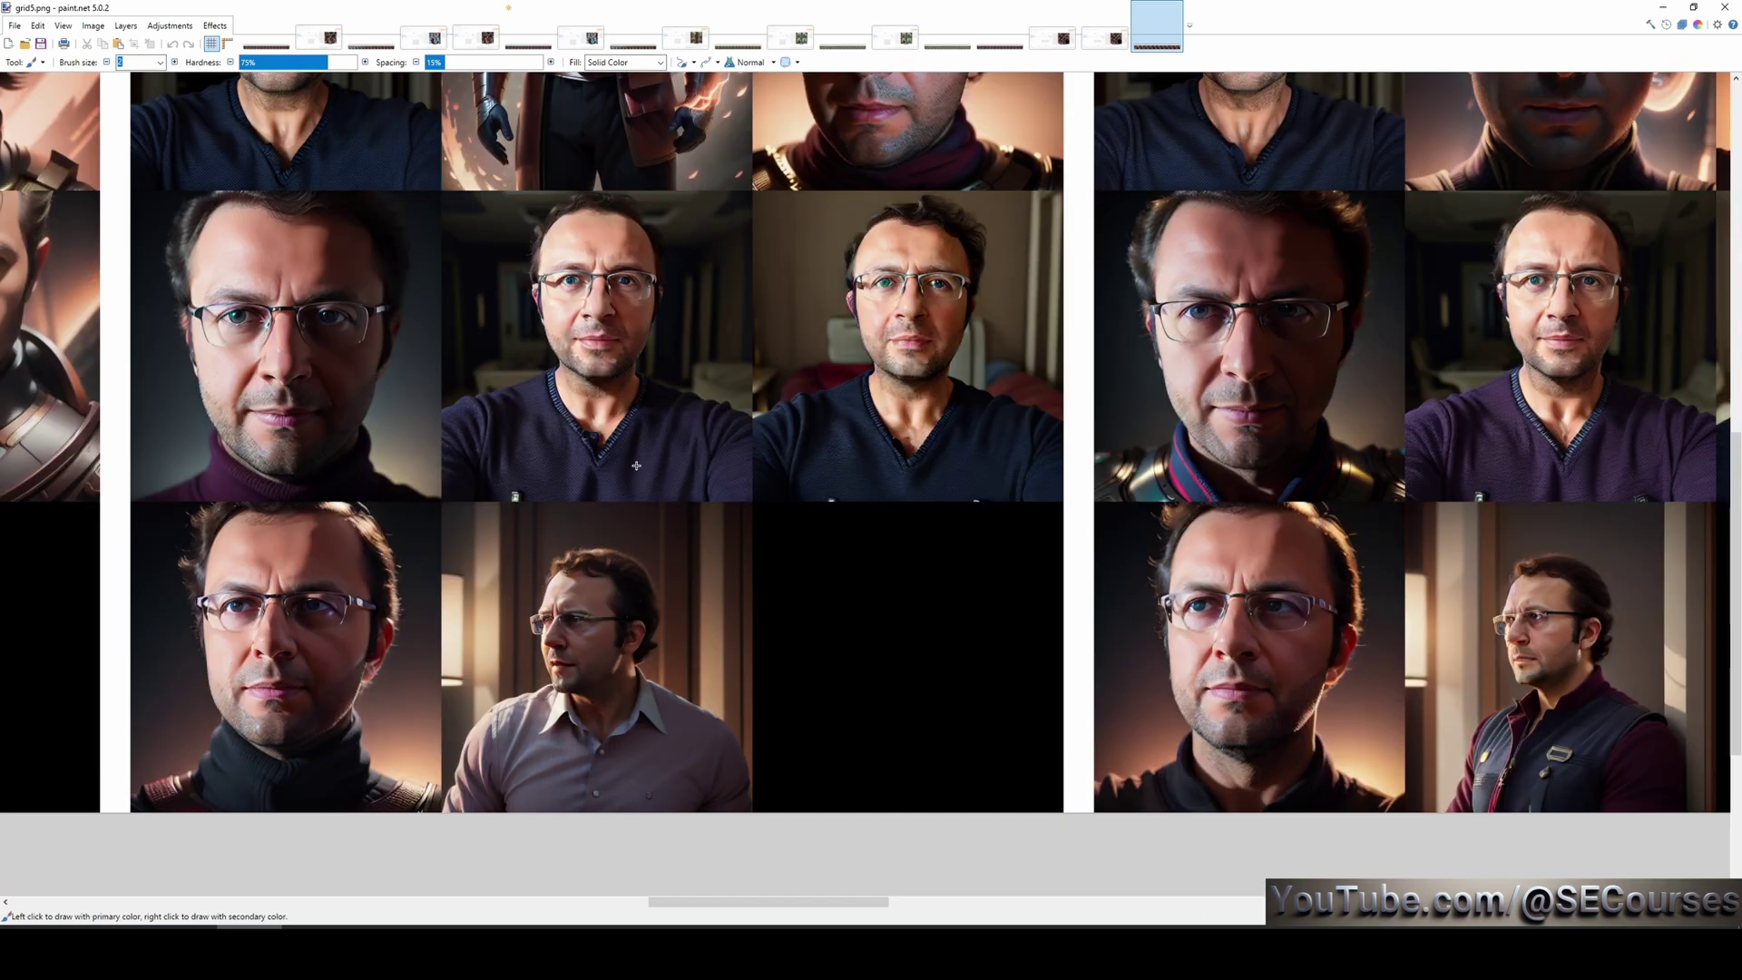
{"action": "scroll", "coordinate": [608, 464], "scroll_direction": "down", "scroll_amount": 1}
{"action": "scroll", "coordinate": [608, 463], "scroll_direction": "up", "scroll_amount": 2}
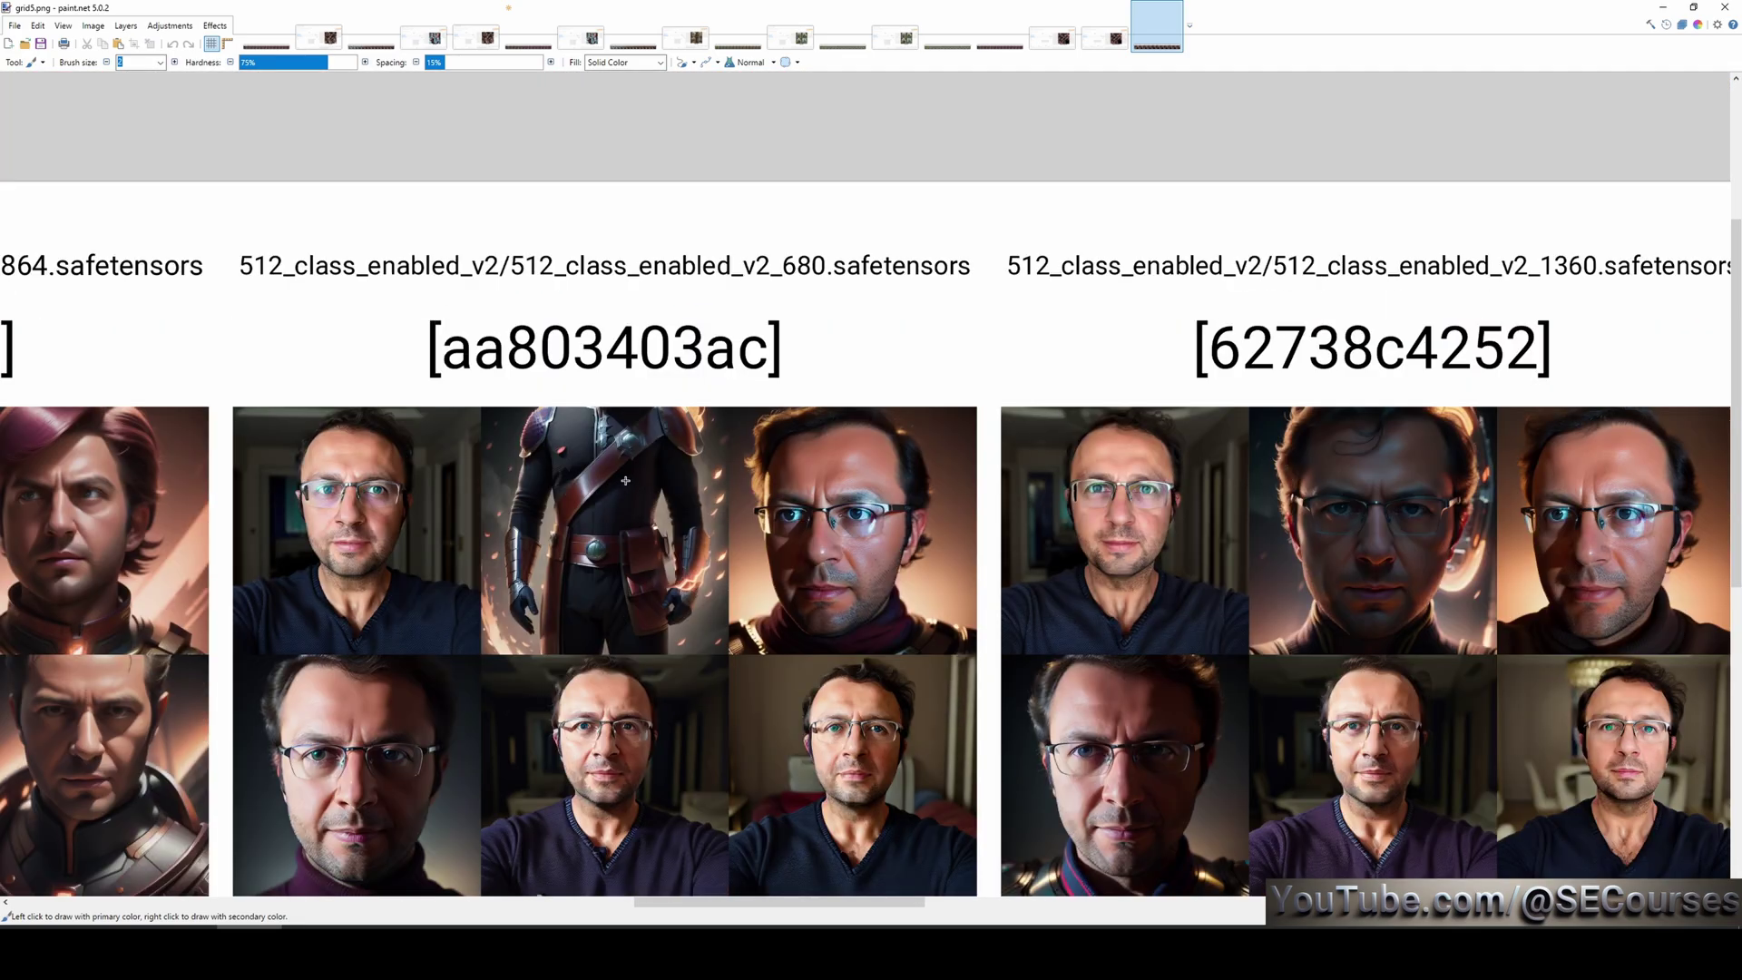
{"action": "scroll", "coordinate": [746, 373], "scroll_direction": "down", "scroll_amount": 1}
- Scroll right along grid5 to the v3_170 [69c3c53454] column, zooming to compare faces
{"action": "scroll", "coordinate": [788, 452], "scroll_direction": "right", "scroll_amount": 3}
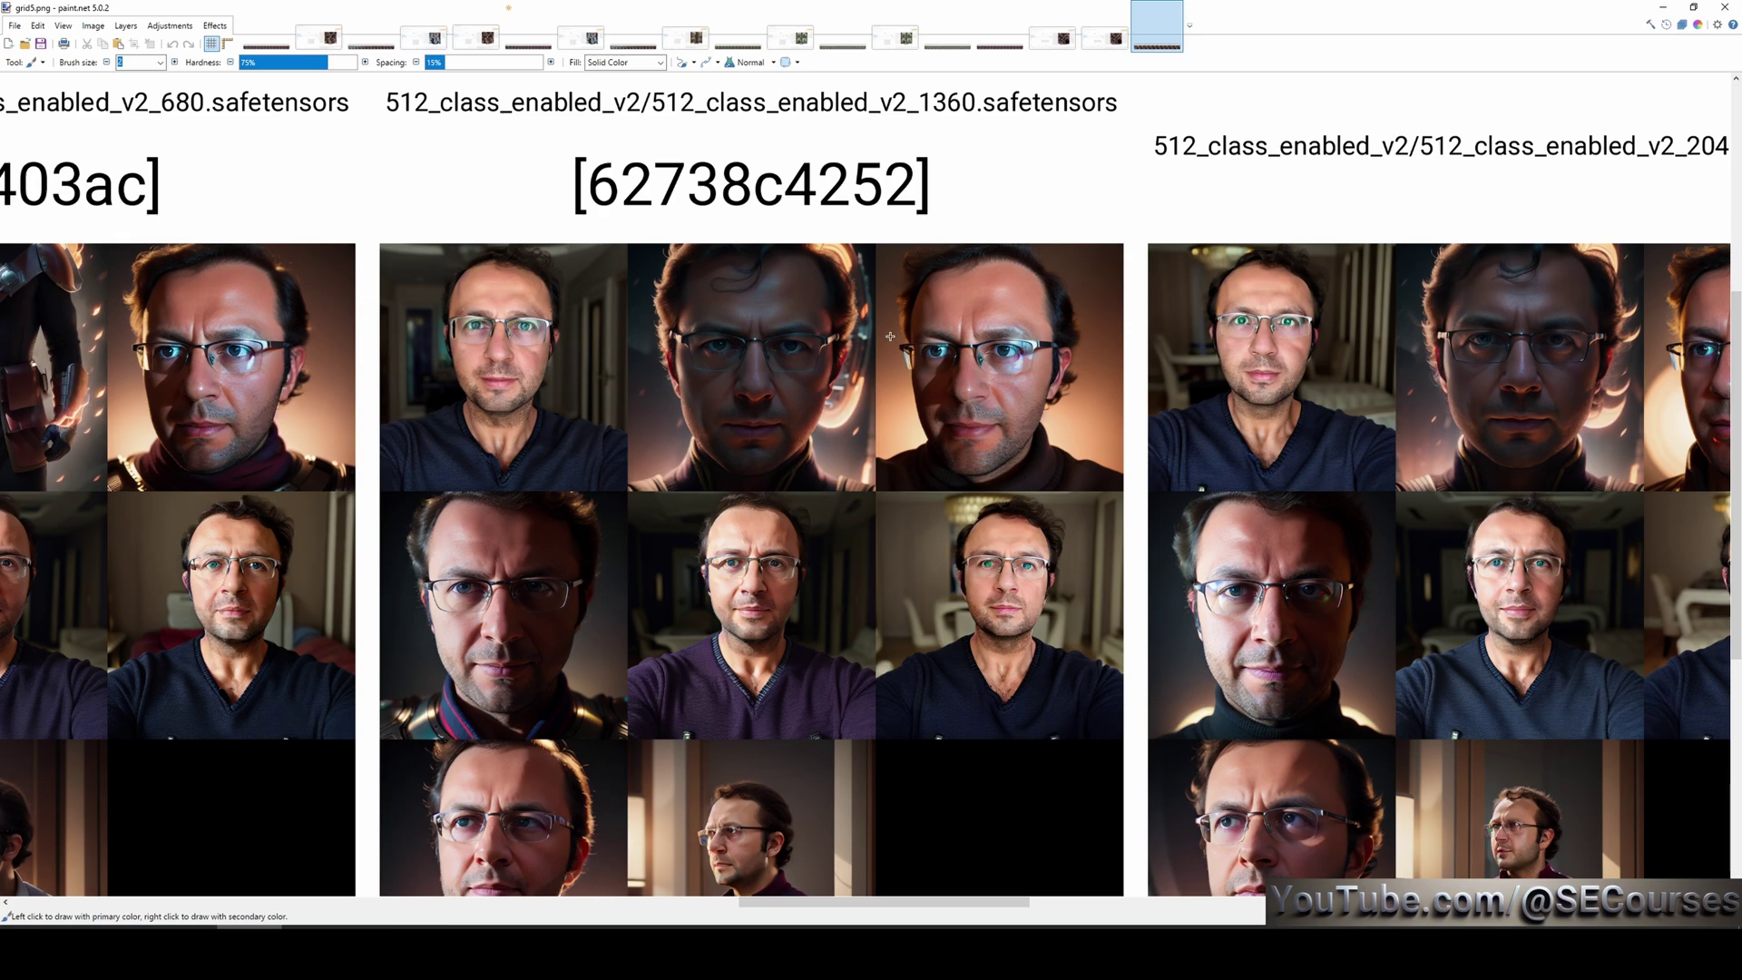
{"action": "scroll", "coordinate": [891, 692], "scroll_direction": "down", "scroll_amount": 1}
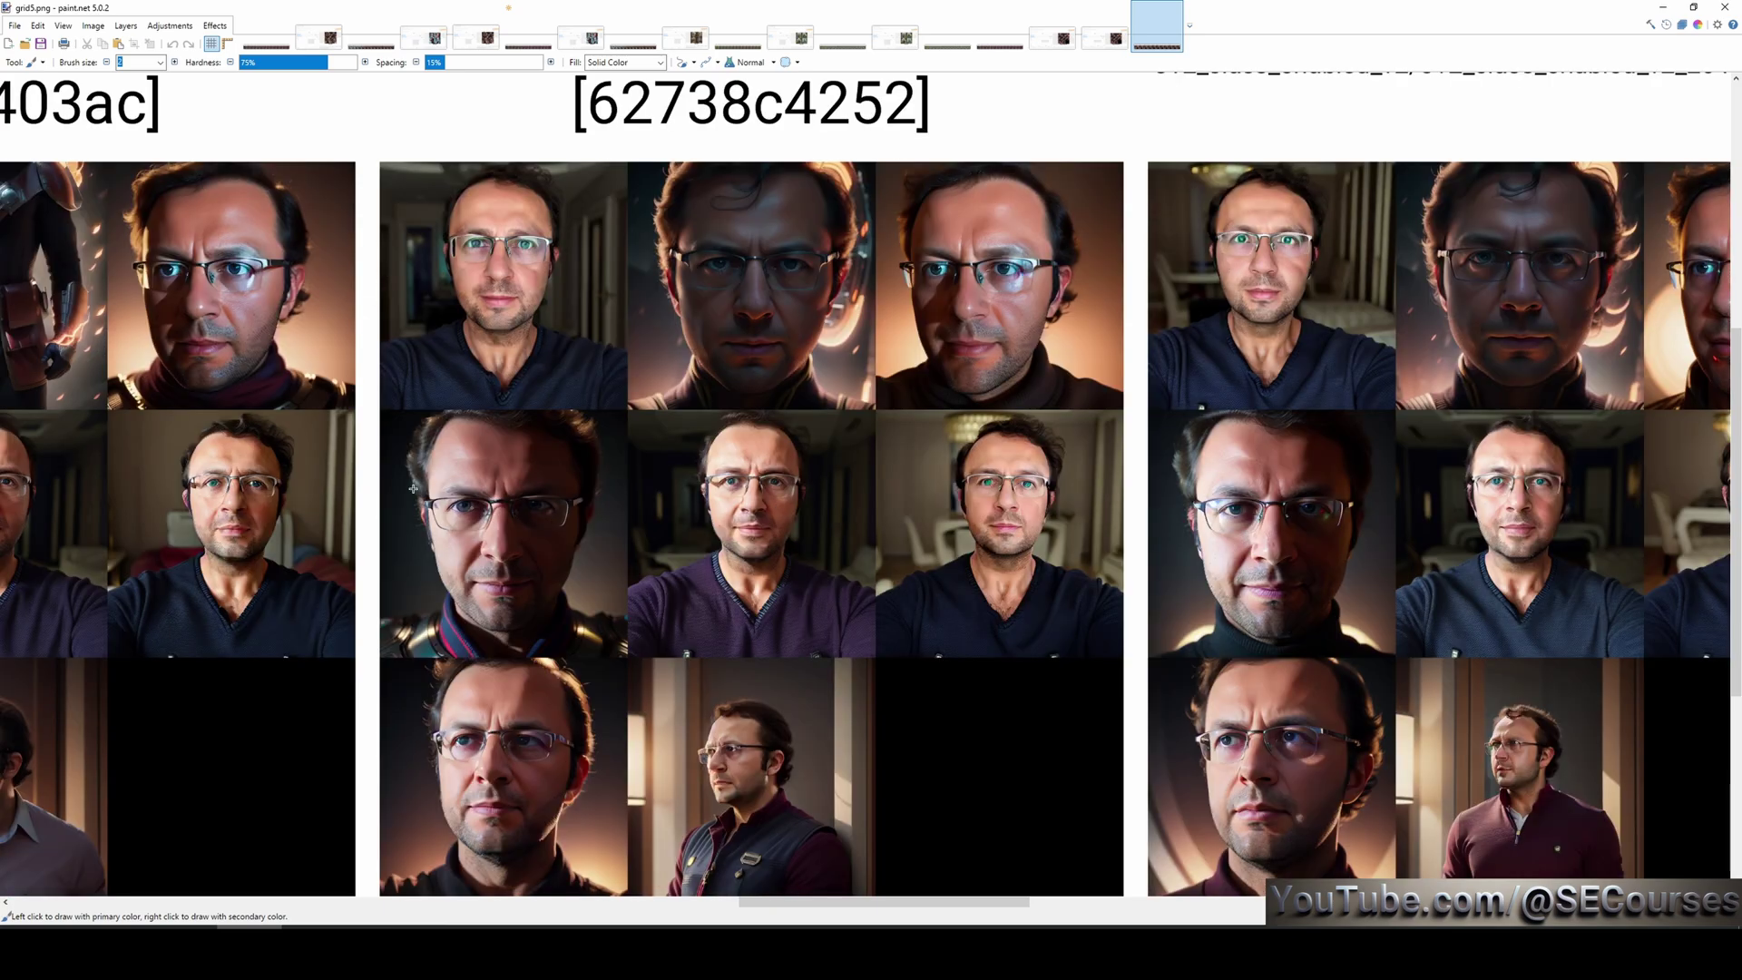
{"action": "scroll", "coordinate": [819, 503], "scroll_direction": "up", "scroll_amount": 2, "text": "ctrl"}
{"action": "scroll", "coordinate": [767, 508], "scroll_direction": "down", "scroll_amount": 3}
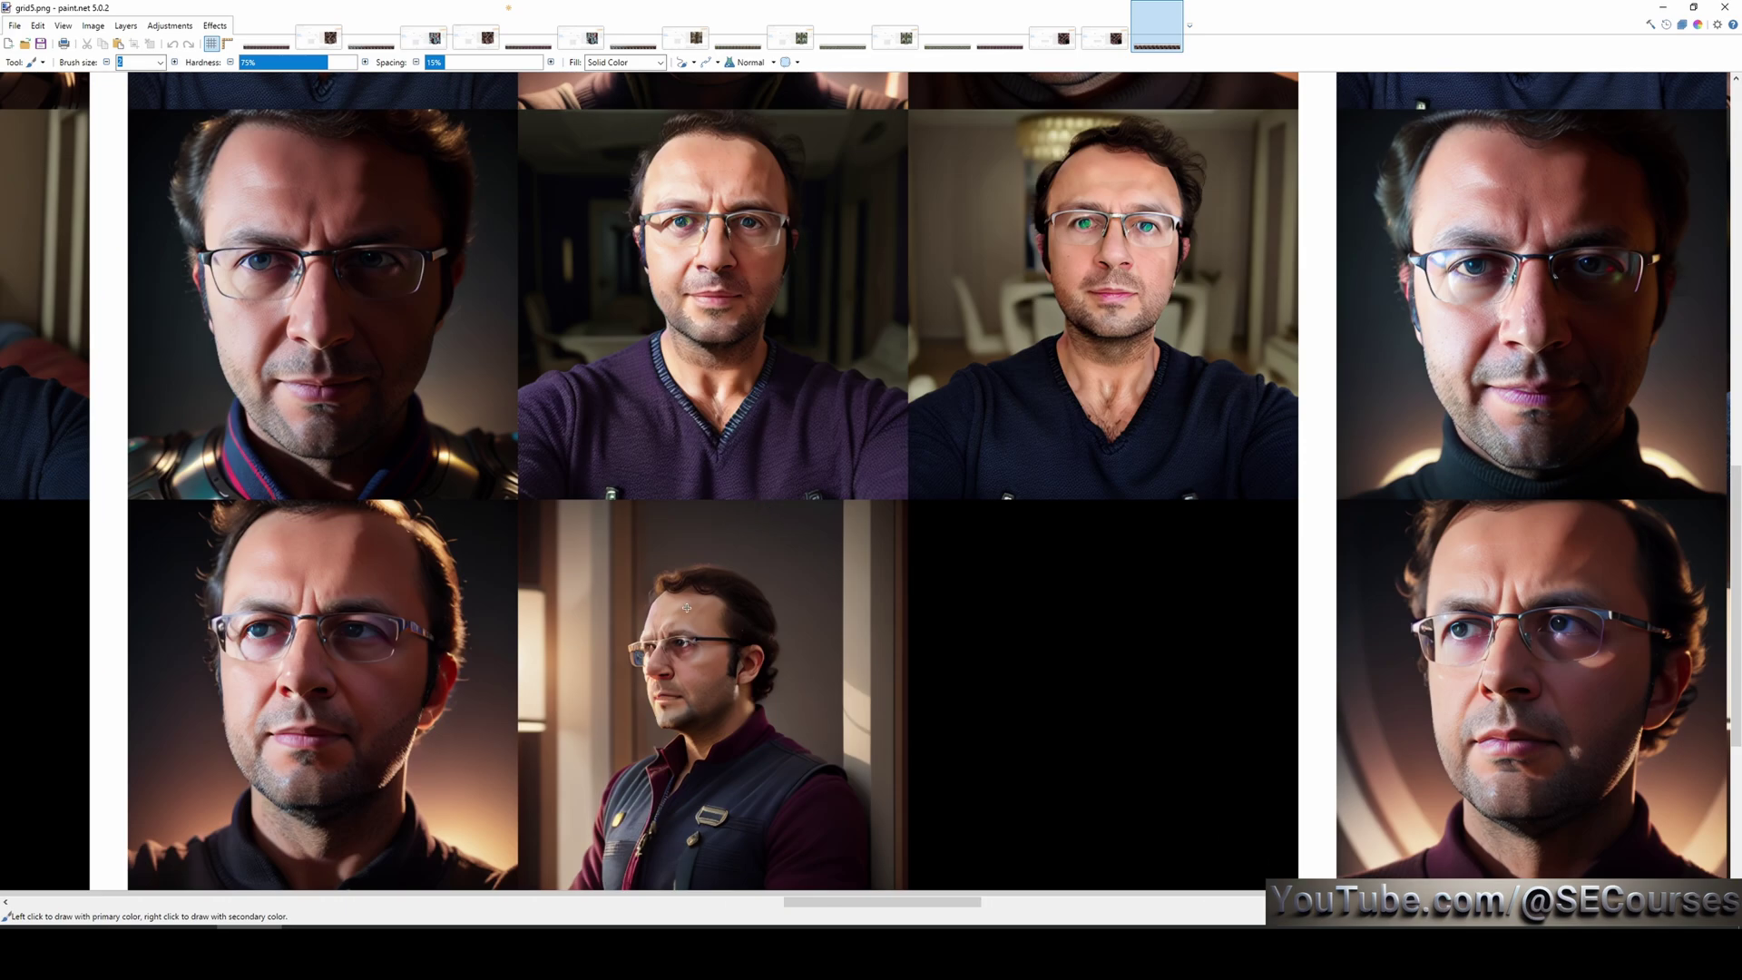
{"action": "scroll", "coordinate": [687, 607], "scroll_direction": "up", "scroll_amount": 3}
{"action": "scroll", "coordinate": [849, 567], "scroll_direction": "down", "scroll_amount": 1, "text": "ctrl"}
{"action": "scroll", "coordinate": [740, 541], "scroll_direction": "down", "scroll_amount": 1, "text": "ctrl"}
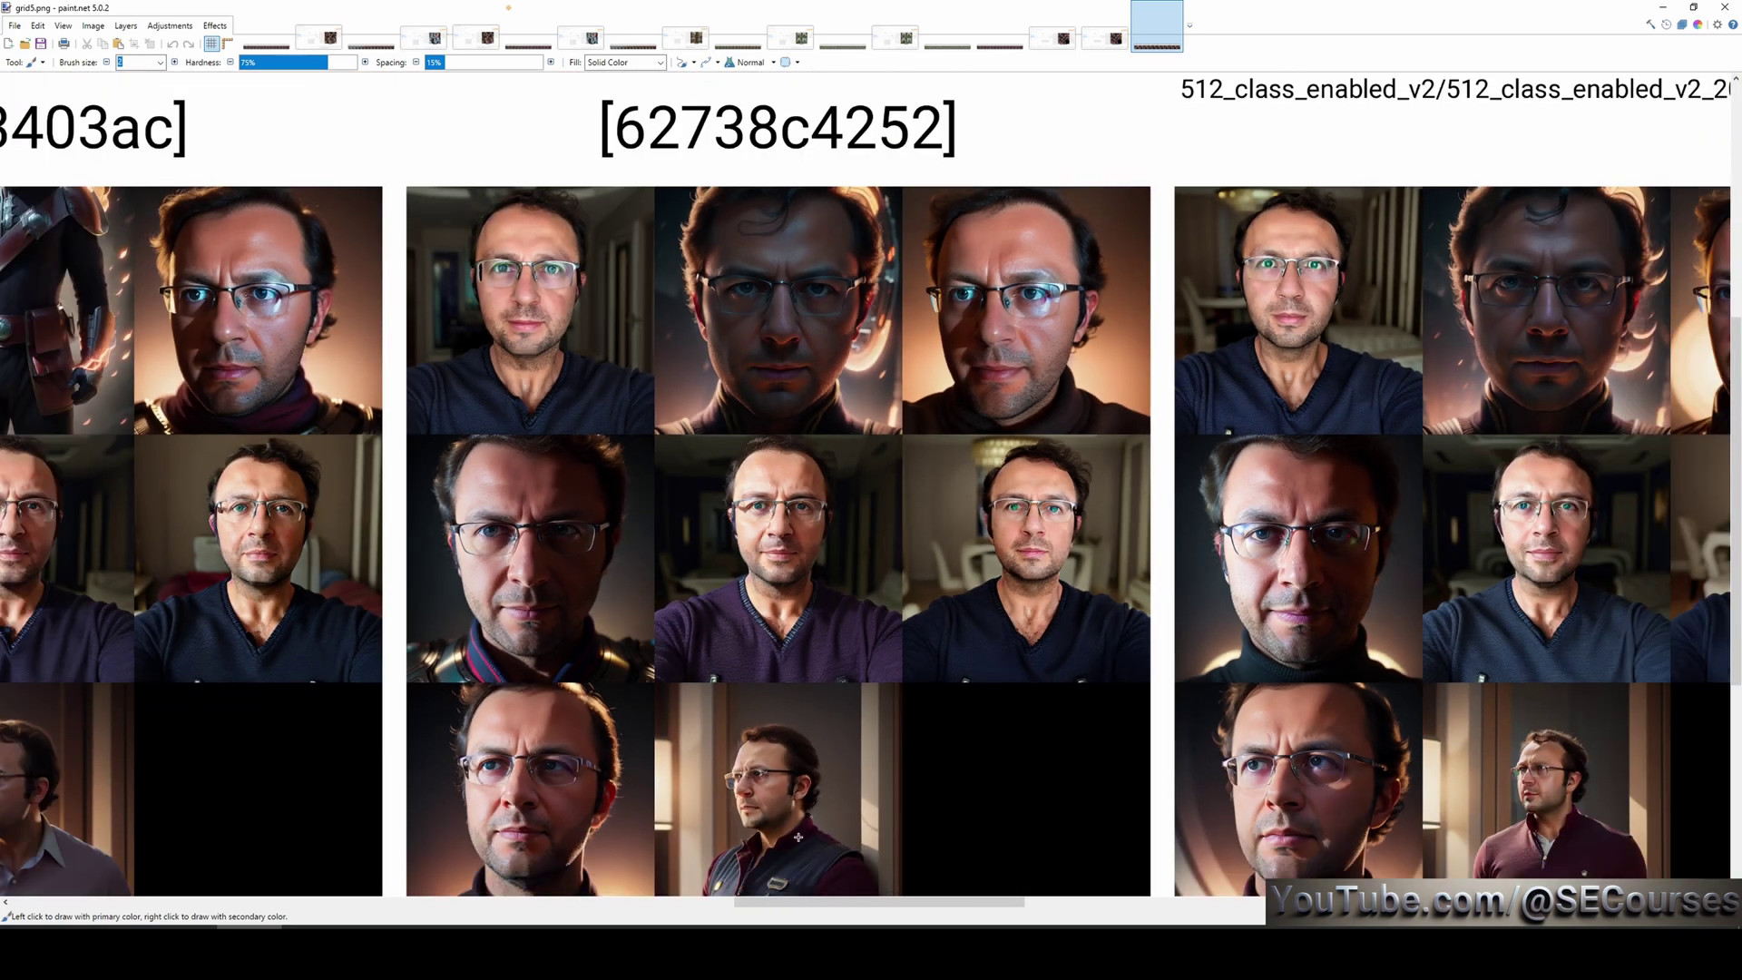
{"action": "left_click_drag", "start_coordinate": [806, 907], "coordinate": [925, 907]}
{"action": "scroll", "coordinate": [1088, 285], "scroll_direction": "up", "scroll_amount": 2}
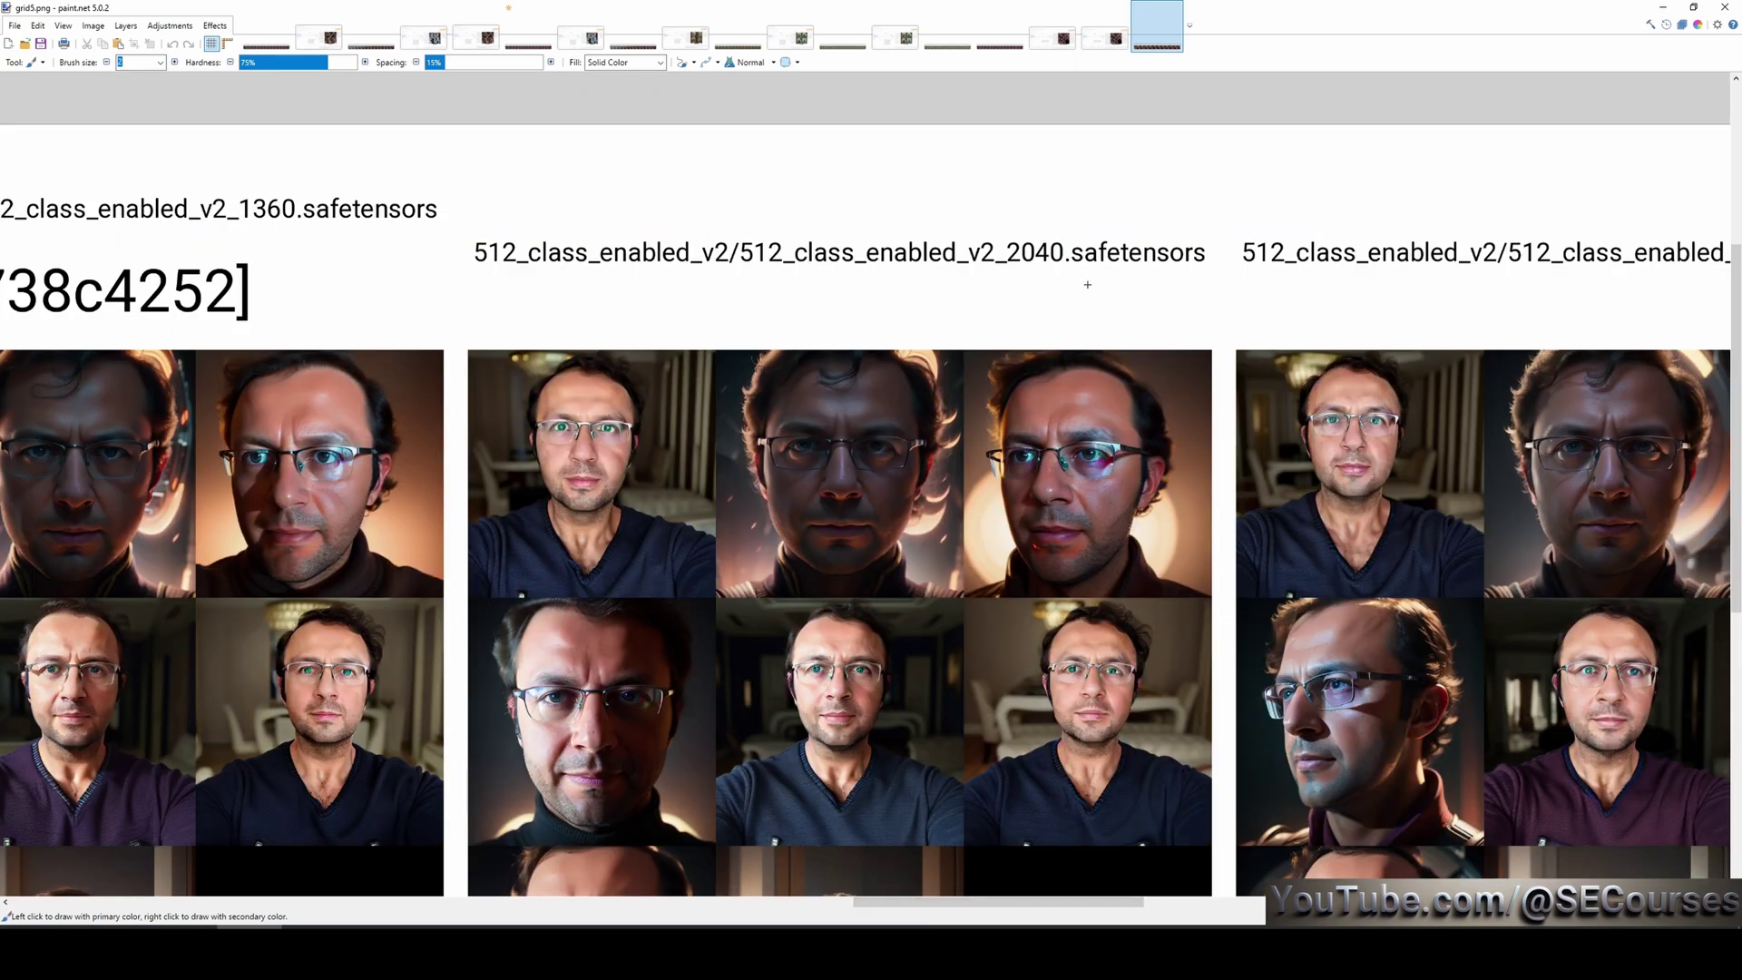
{"action": "scroll", "coordinate": [976, 433], "scroll_direction": "down", "scroll_amount": 2}
{"action": "scroll", "coordinate": [940, 419], "scroll_direction": "right", "scroll_amount": 5}
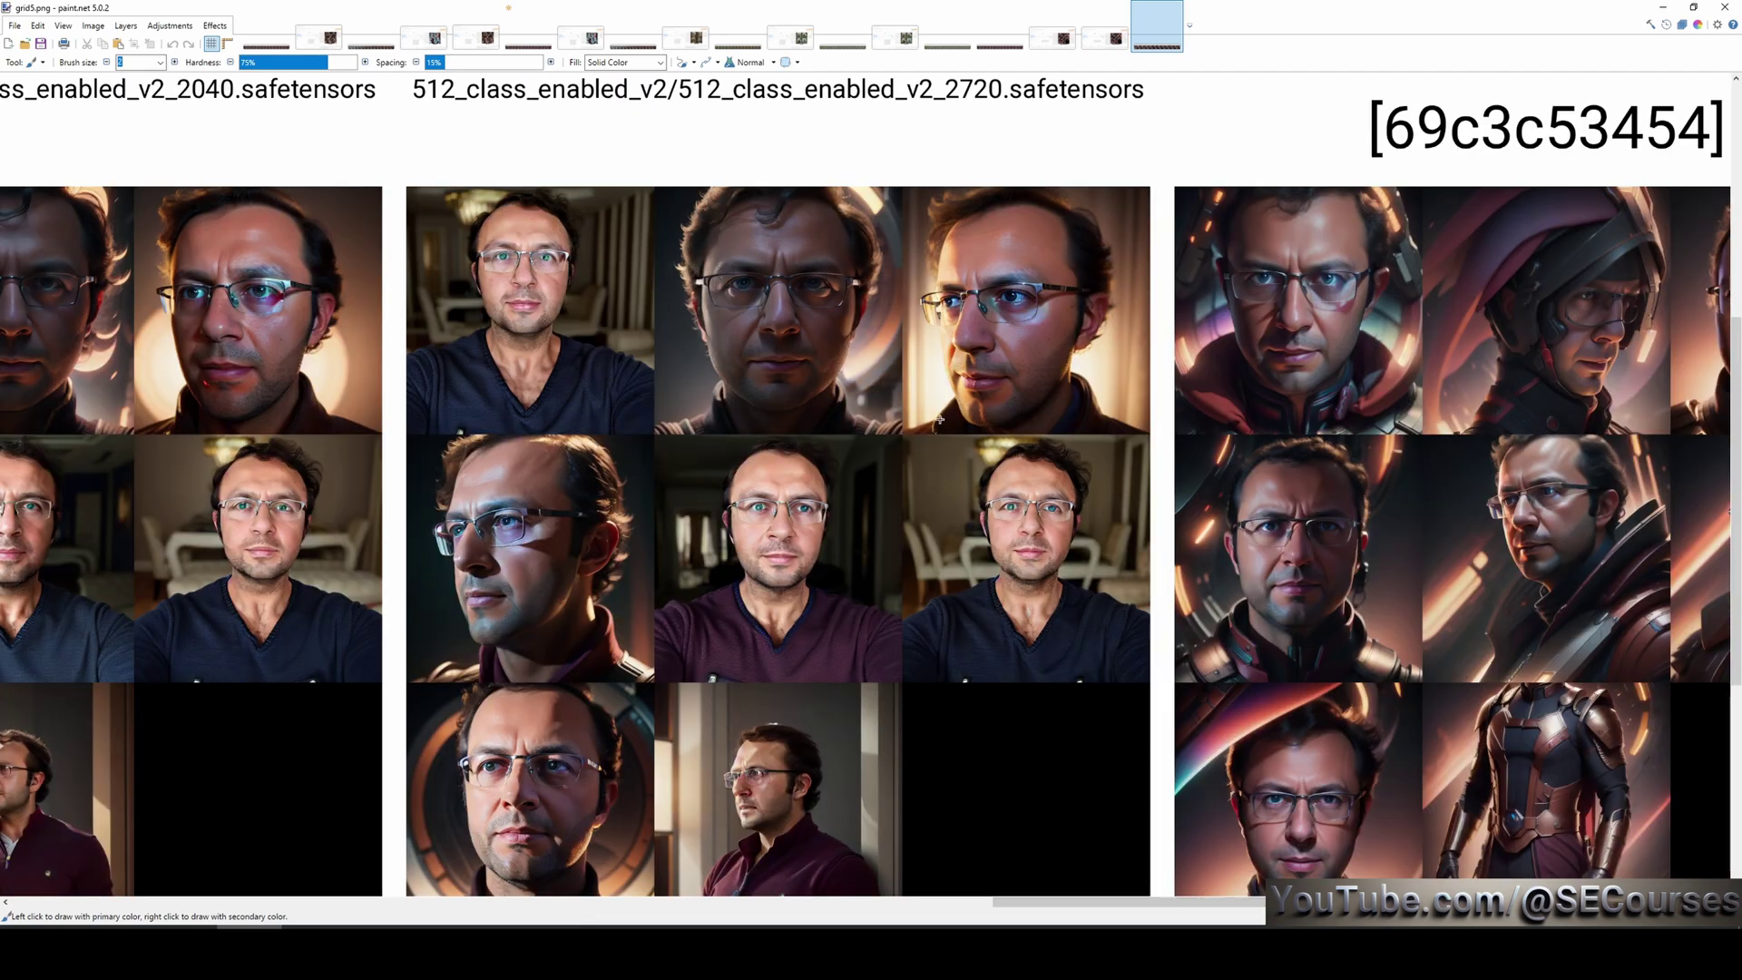
{"action": "scroll", "coordinate": [945, 469], "scroll_direction": "down", "scroll_amount": 1, "text": "ctrl"}
{"action": "left_click_drag", "start_coordinate": [1016, 903], "coordinate": [1125, 907]}
{"action": "scroll", "coordinate": [1035, 519], "scroll_direction": "up", "scroll_amount": 1, "text": "ctrl"}
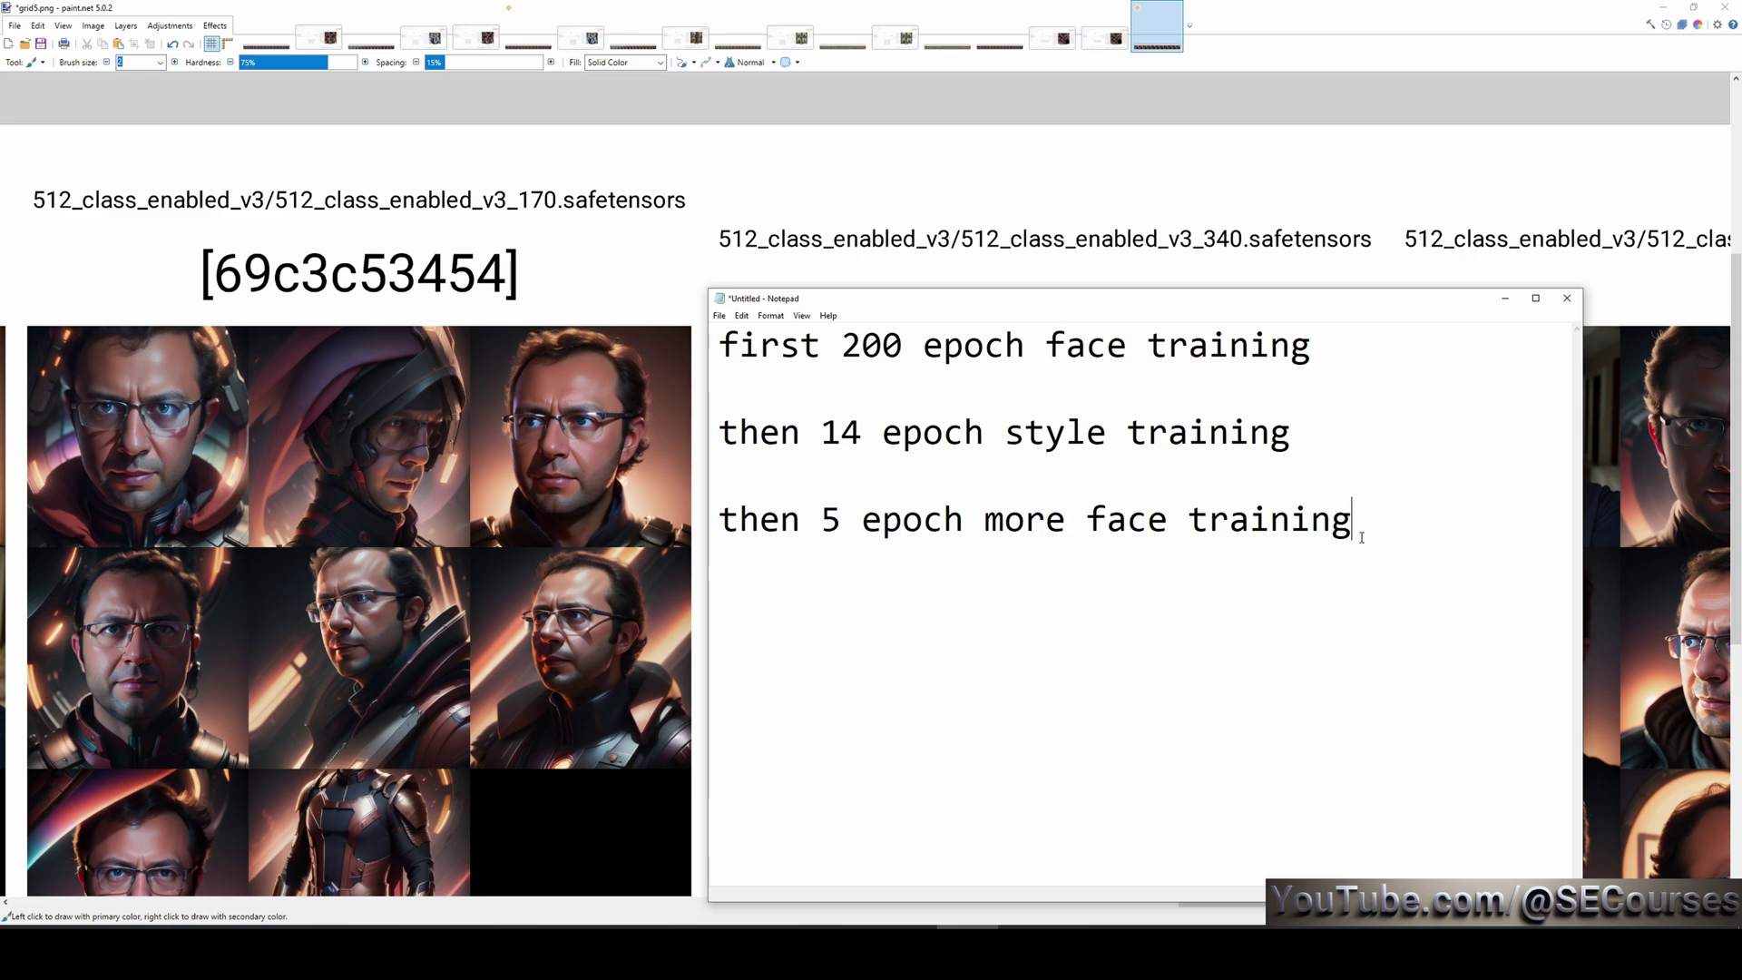
- Highlight the first line of the training notes, then put the caret on the last line
{"action": "left_click_drag", "start_coordinate": [1311, 346], "coordinate": [738, 346]}
{"action": "left_click", "coordinate": [725, 474]}
{"action": "left_click", "coordinate": [1304, 508]}
- Bring the comparison grid forward and scroll to the v3_340 and v3_510 columns
{"action": "left_click", "coordinate": [939, 250]}
{"action": "scroll", "coordinate": [939, 249], "scroll_direction": "right", "scroll_amount": 2}
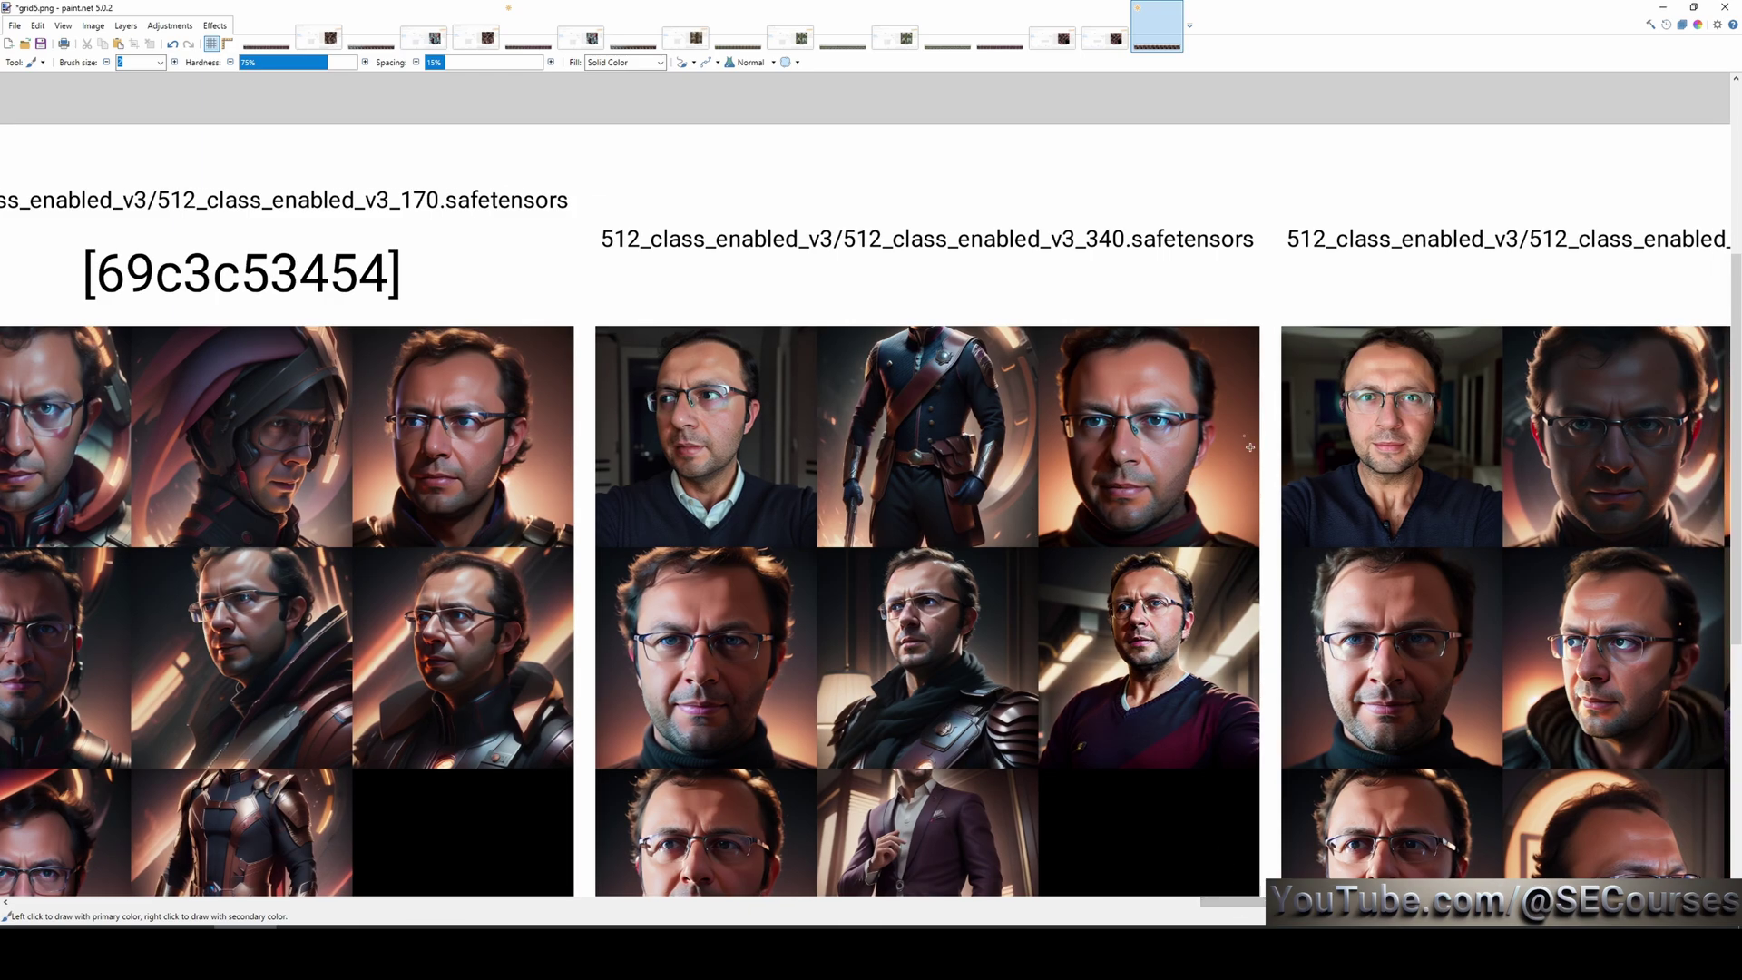
{"action": "scroll", "coordinate": [939, 250], "scroll_direction": "down", "scroll_amount": 1}
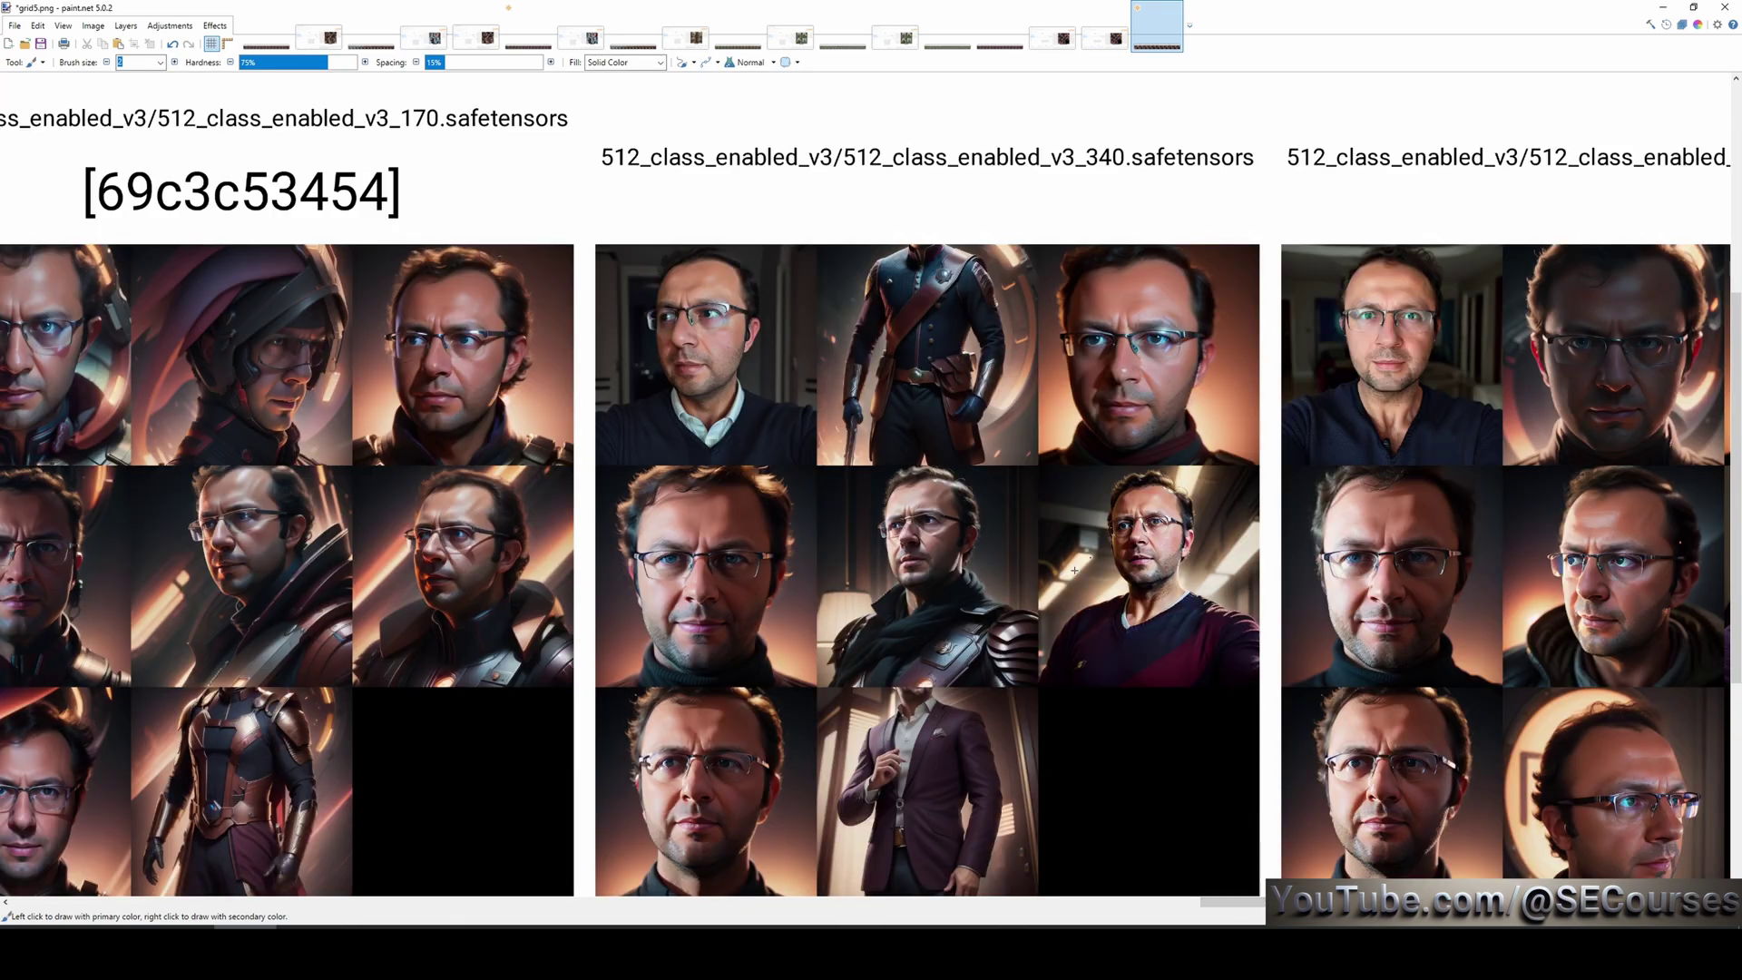
{"action": "scroll", "coordinate": [1193, 408], "scroll_direction": "right", "scroll_amount": 6}
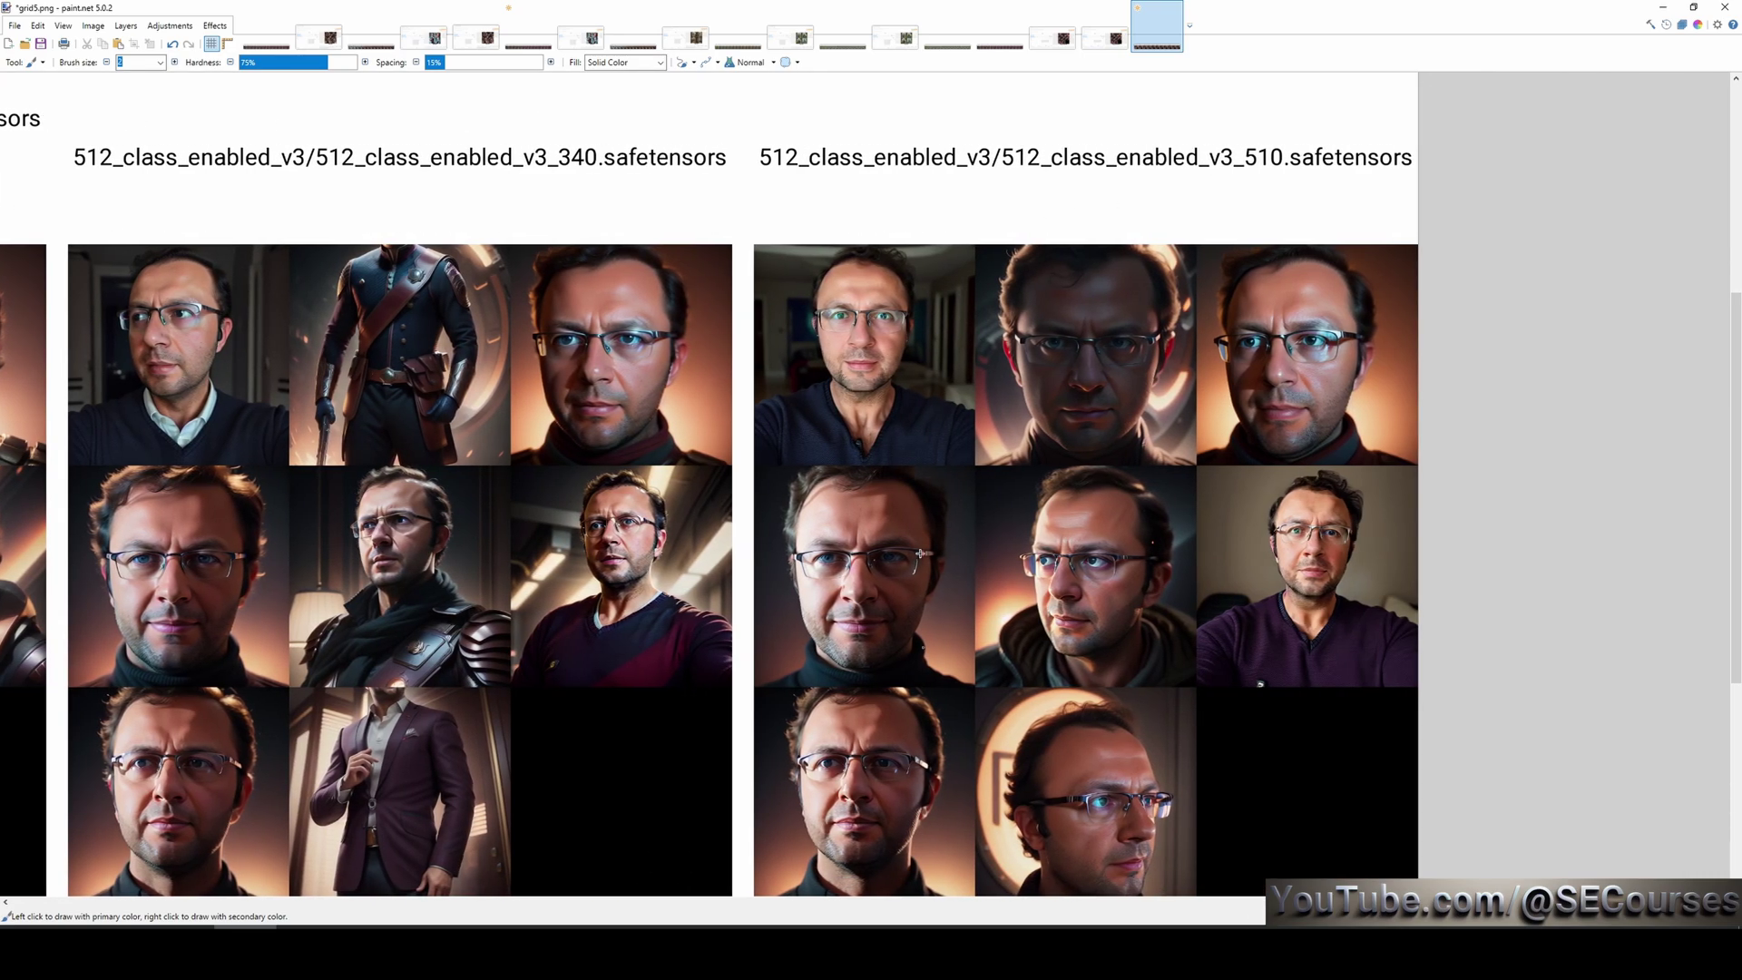
{"action": "scroll", "coordinate": [972, 496], "scroll_direction": "left", "scroll_amount": 14}
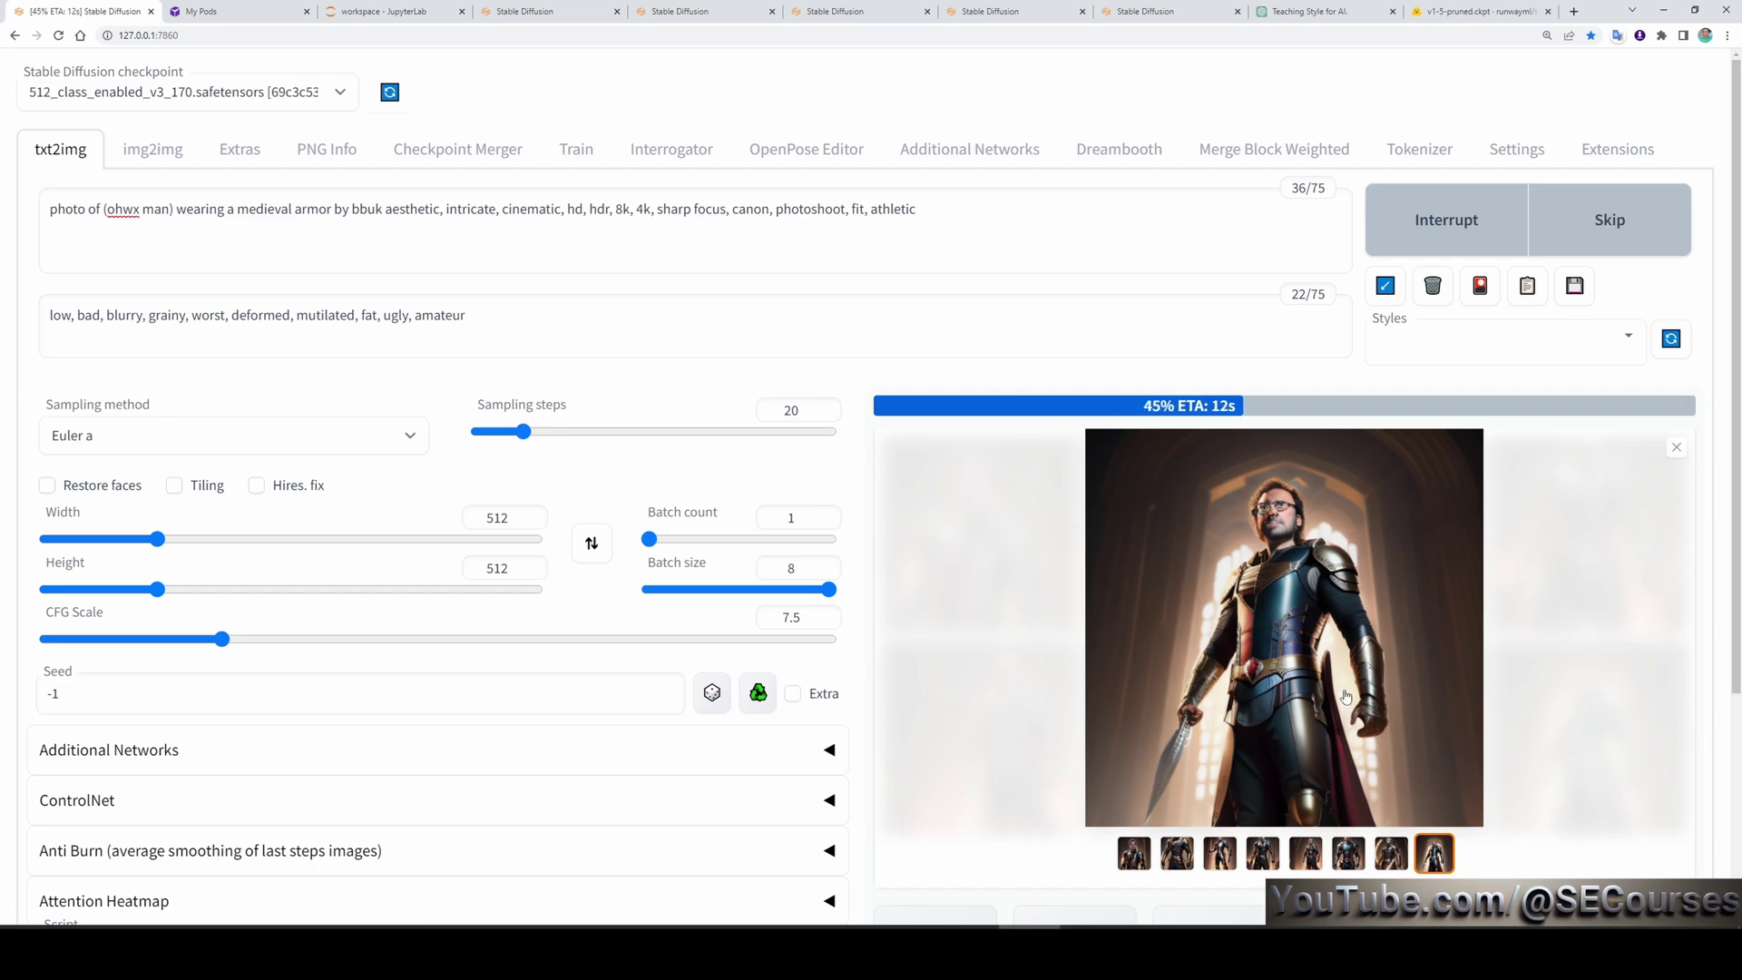
- Leave the eight-image armor batch generating and switch to the 1024 org face photos folder
{"action": "key", "text": "alt+Tab"}
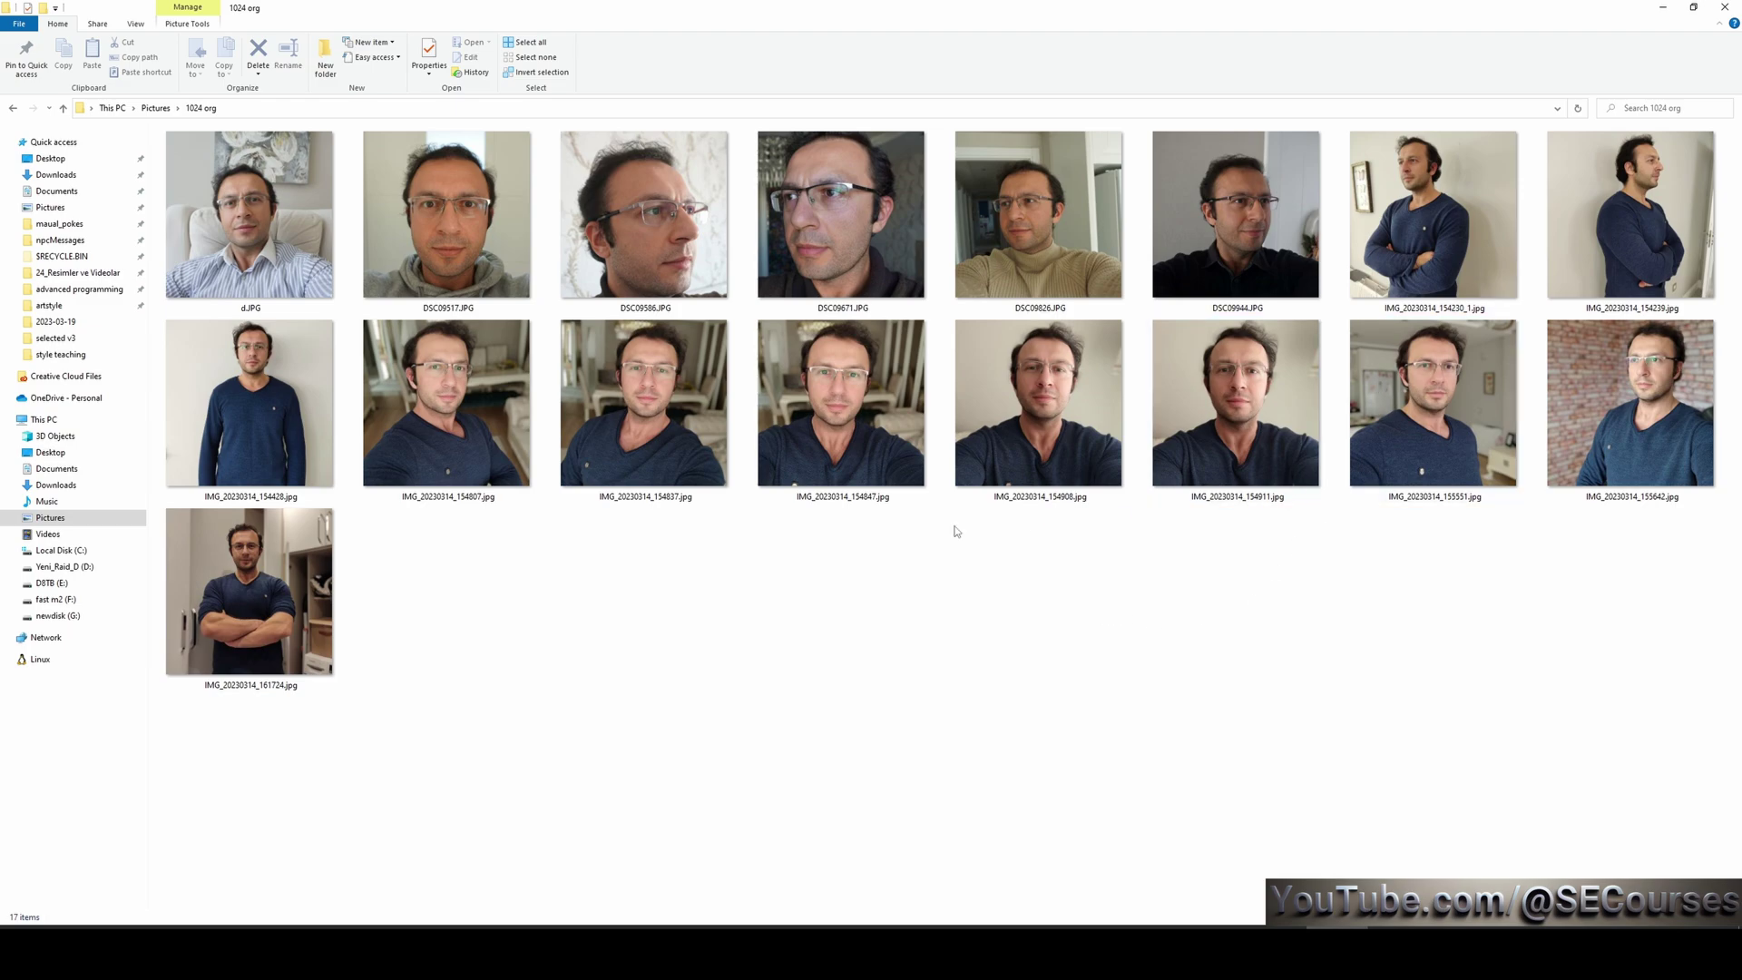
{"action": "left_click", "coordinate": [268, 499]}
{"action": "left_click", "coordinate": [267, 555]}
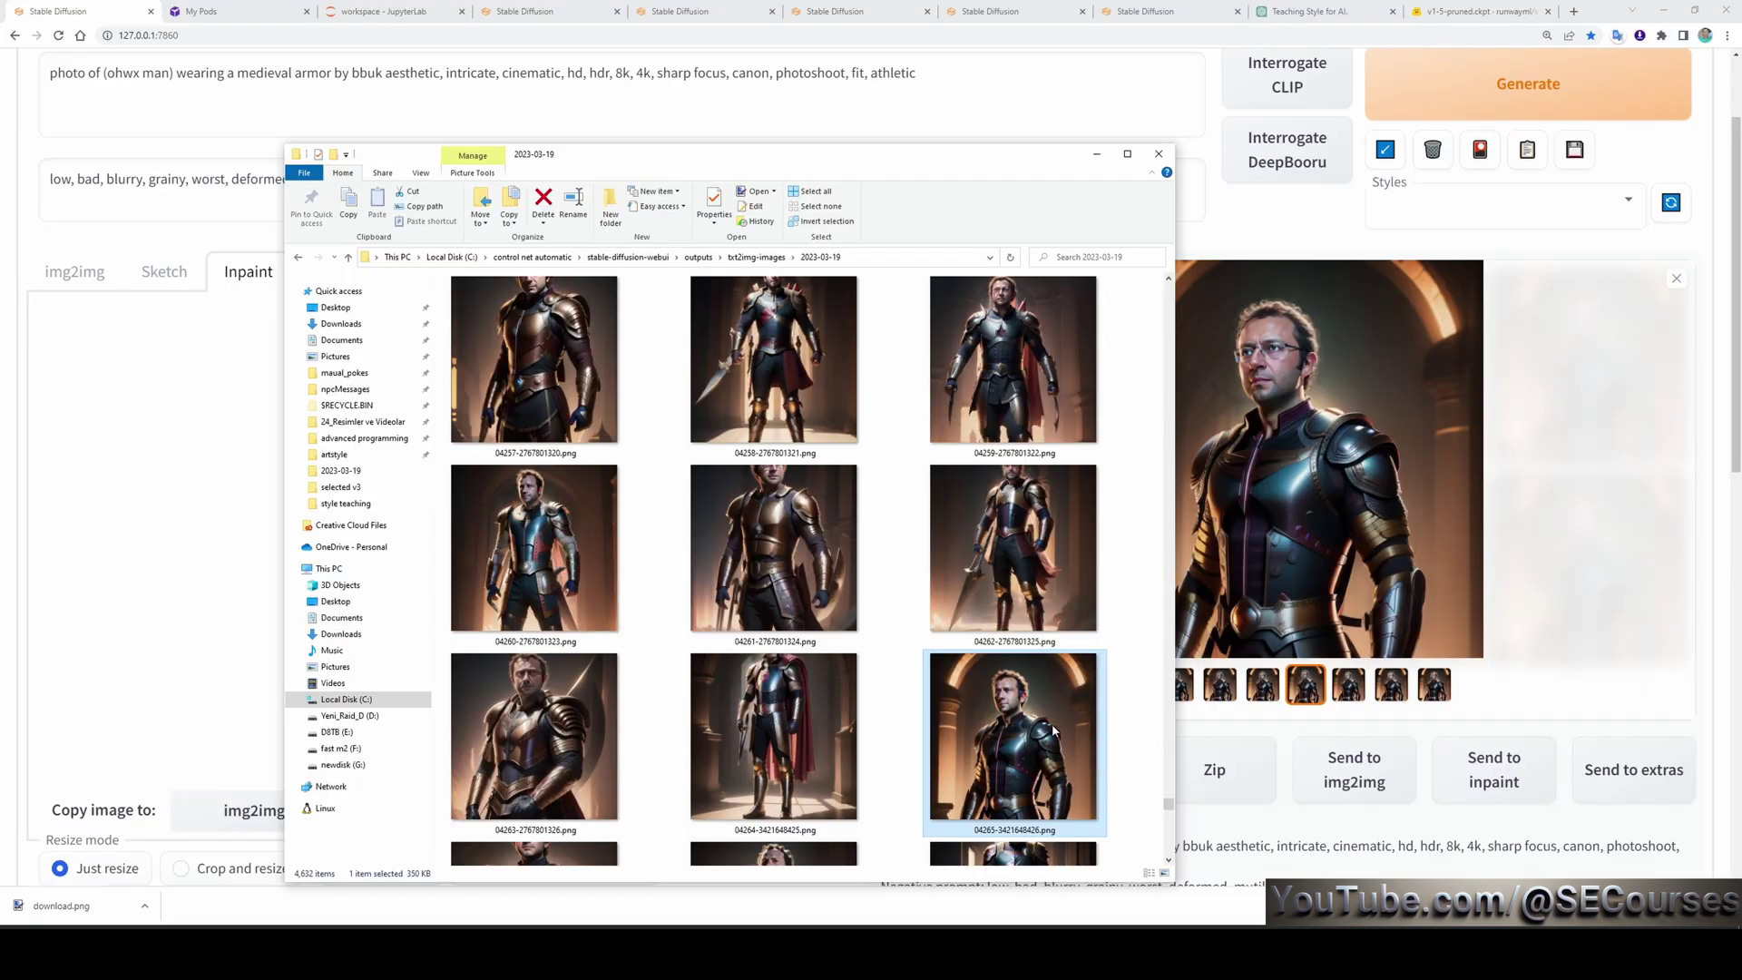
- Load the armored portrait into Inpaint and mask the face with an enlarged brush
{"action": "left_click_drag", "start_coordinate": [1014, 726], "coordinate": [327, 439]}
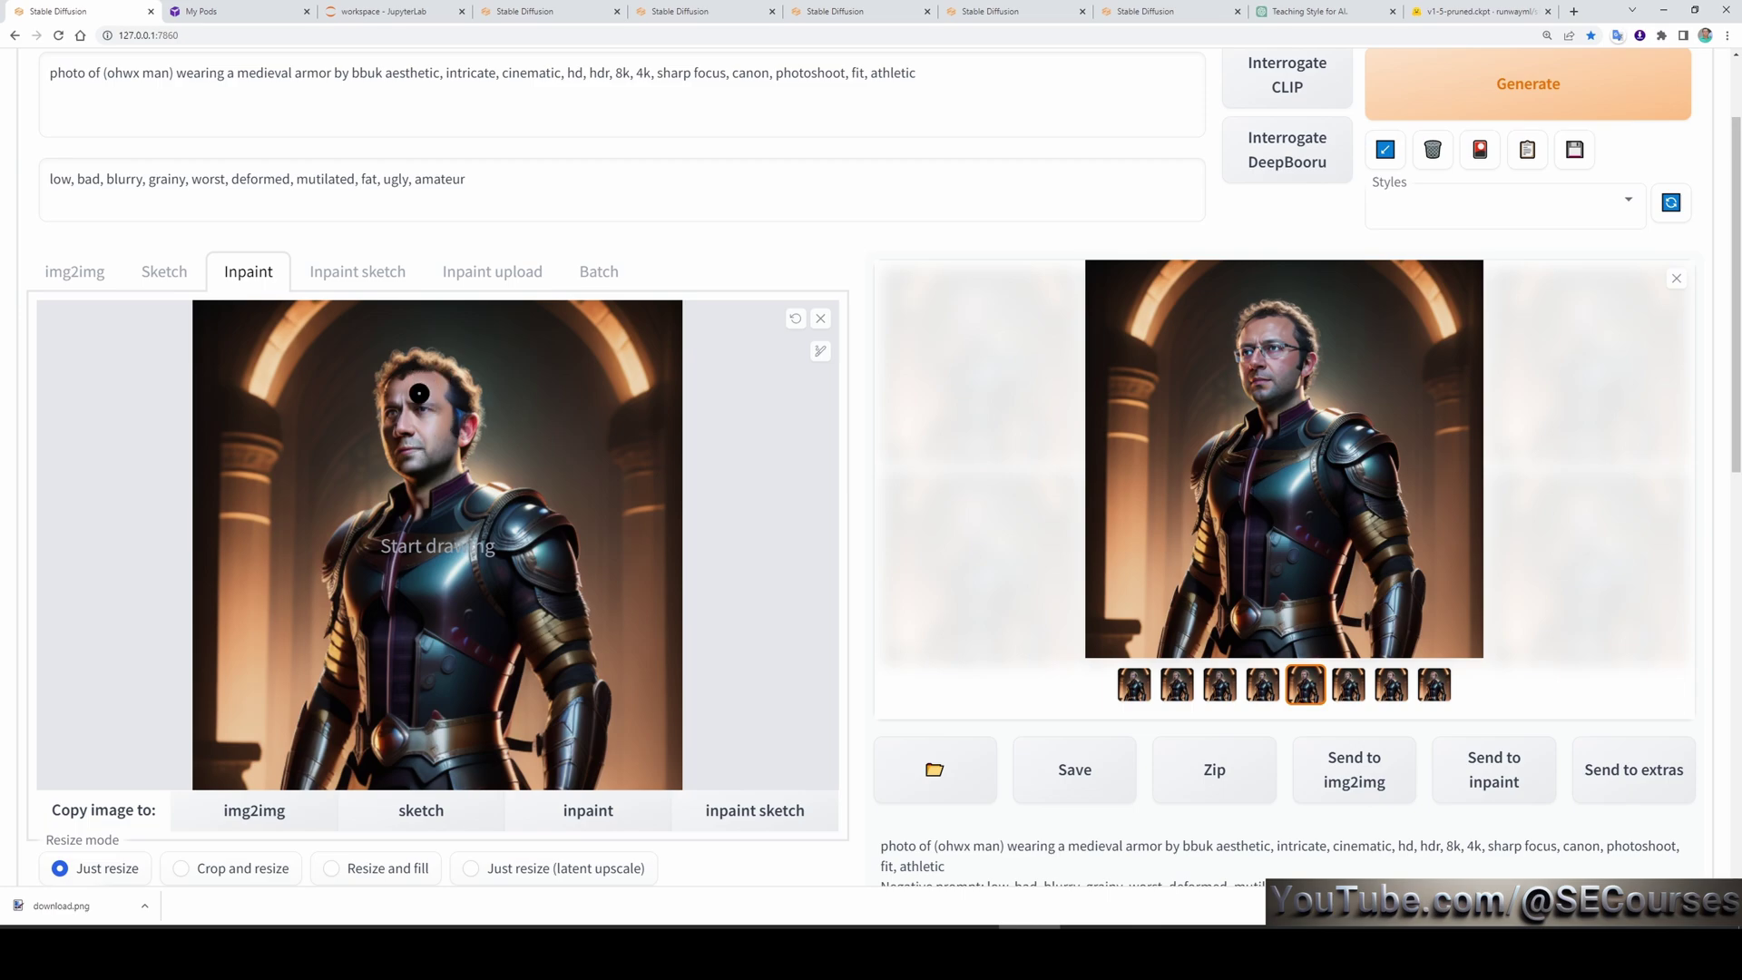
{"action": "left_click", "coordinate": [807, 369]}
{"action": "left_click_drag", "start_coordinate": [708, 362], "coordinate": [742, 361]}
{"action": "mouse_move", "coordinate": [448, 387]}
{"action": "left_mouse_down"}
{"action": "mouse_move", "coordinate": [467, 404]}
{"action": "mouse_move", "coordinate": [440, 458]}
{"action": "mouse_move", "coordinate": [403, 458]}
{"action": "mouse_move", "coordinate": [392, 393]}
{"action": "mouse_move", "coordinate": [427, 358]}
{"action": "mouse_move", "coordinate": [381, 367]}
{"action": "mouse_move", "coordinate": [370, 421]}
{"action": "mouse_move", "coordinate": [386, 429]}
{"action": "left_mouse_up"}
- Review the inpaint settings, 0.75 denoising and 50 steps, and the eight regenerated-face results
{"action": "scroll", "coordinate": [386, 430], "scroll_direction": "up", "scroll_amount": 2}
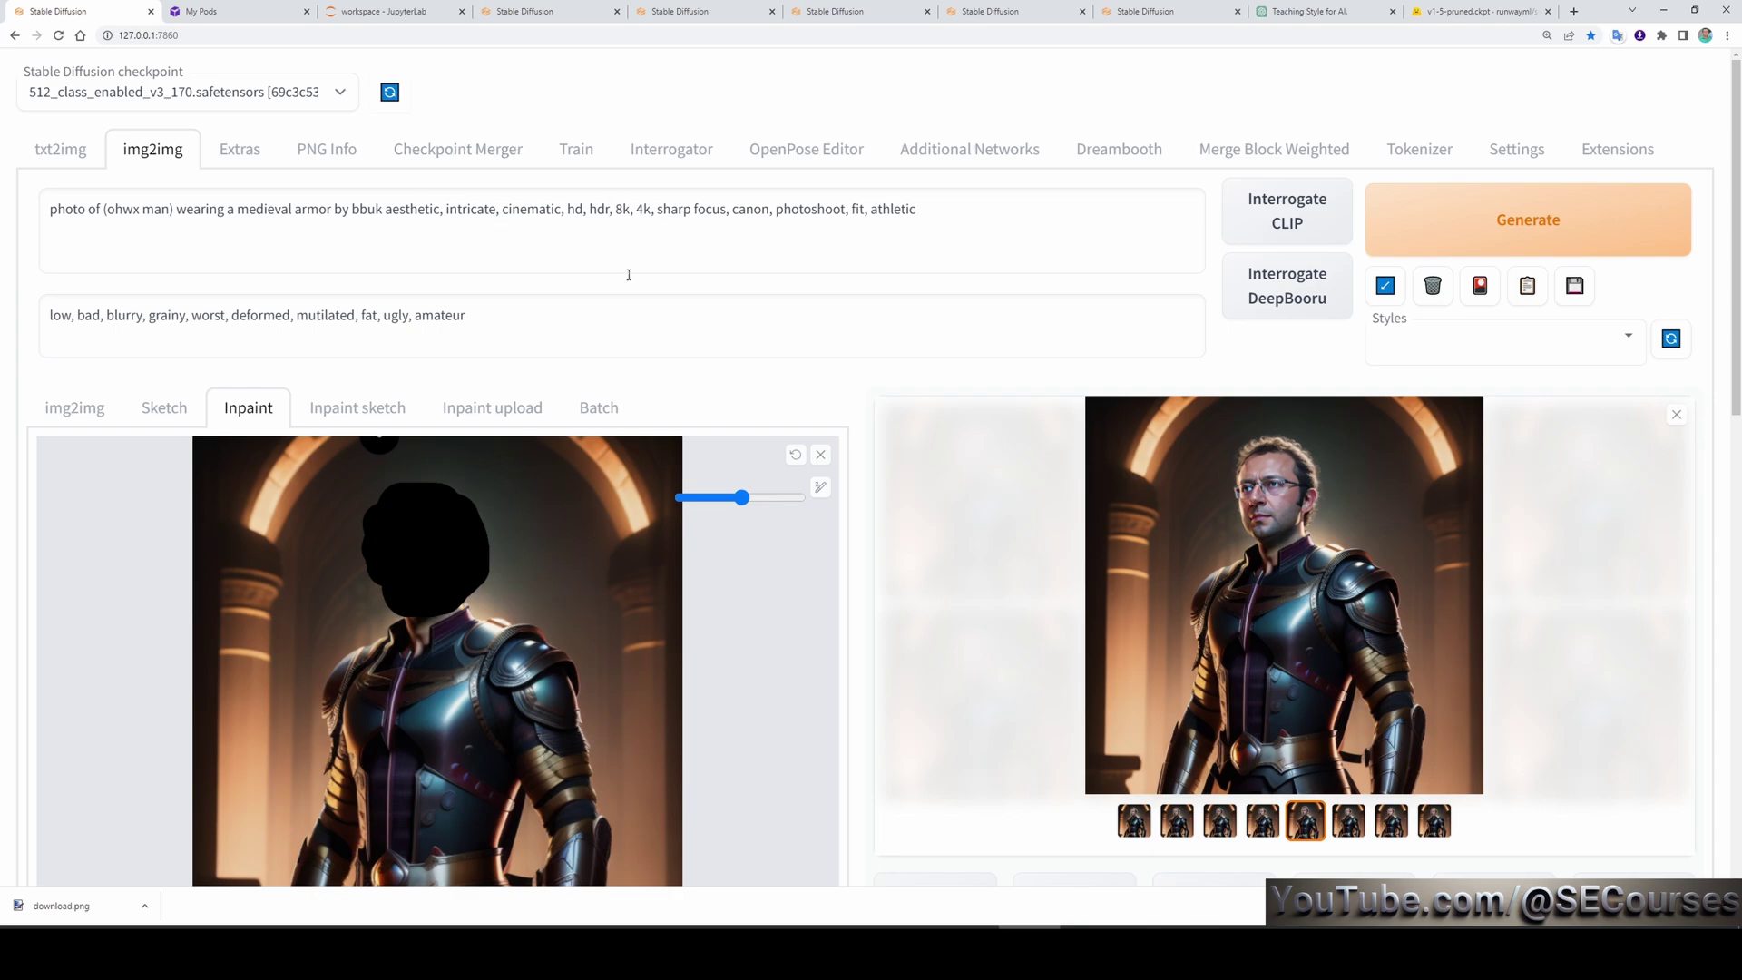
{"action": "scroll", "coordinate": [639, 722], "scroll_direction": "down", "scroll_amount": 4}
{"action": "scroll", "coordinate": [638, 722], "scroll_direction": "down", "scroll_amount": 5}
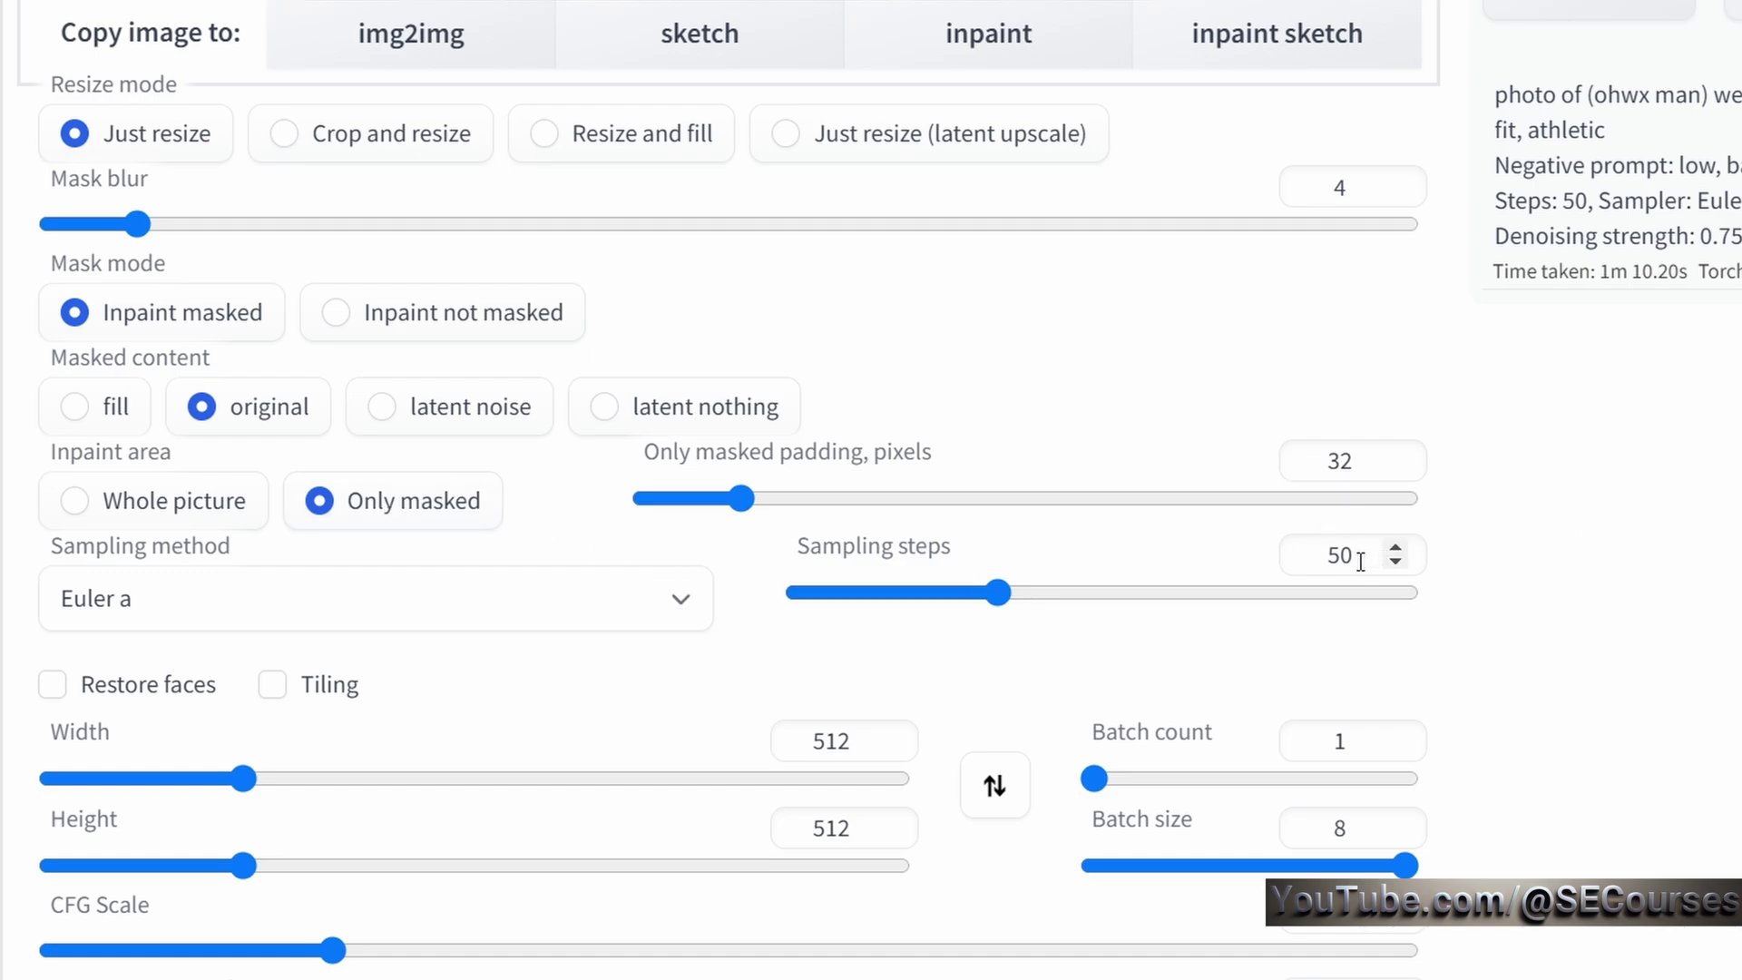
{"action": "scroll", "coordinate": [1179, 830], "scroll_direction": "down", "scroll_amount": 1}
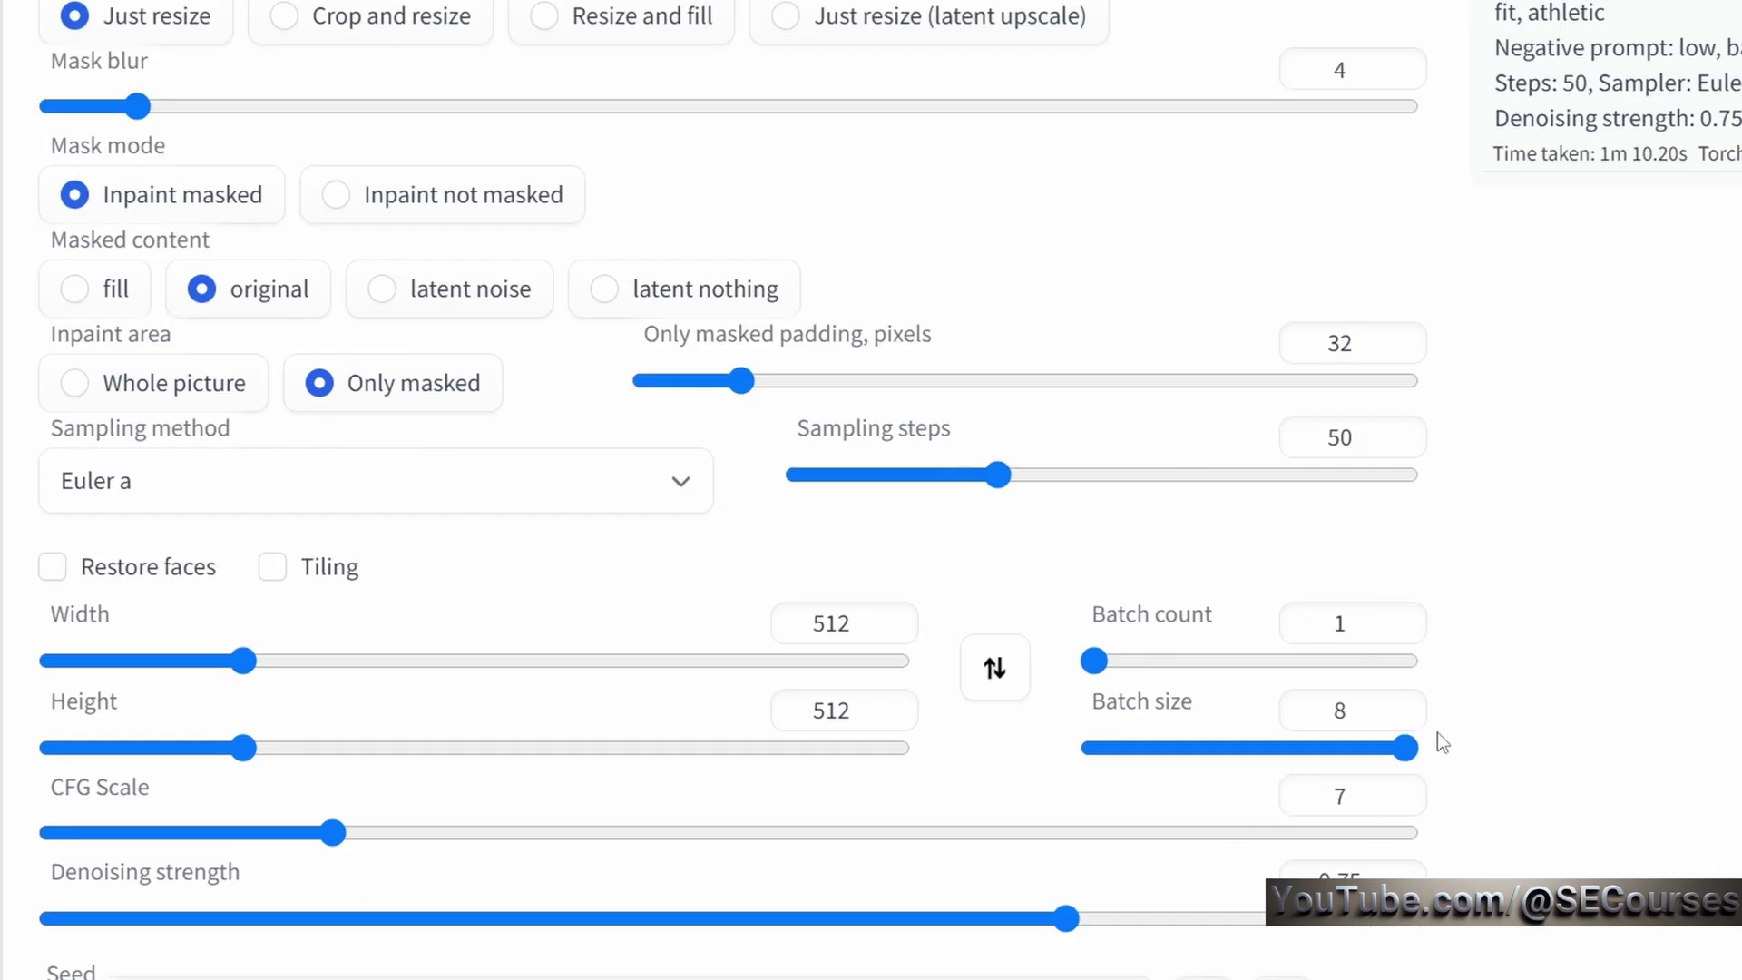
{"action": "scroll", "coordinate": [1493, 743], "scroll_direction": "up", "scroll_amount": 5}
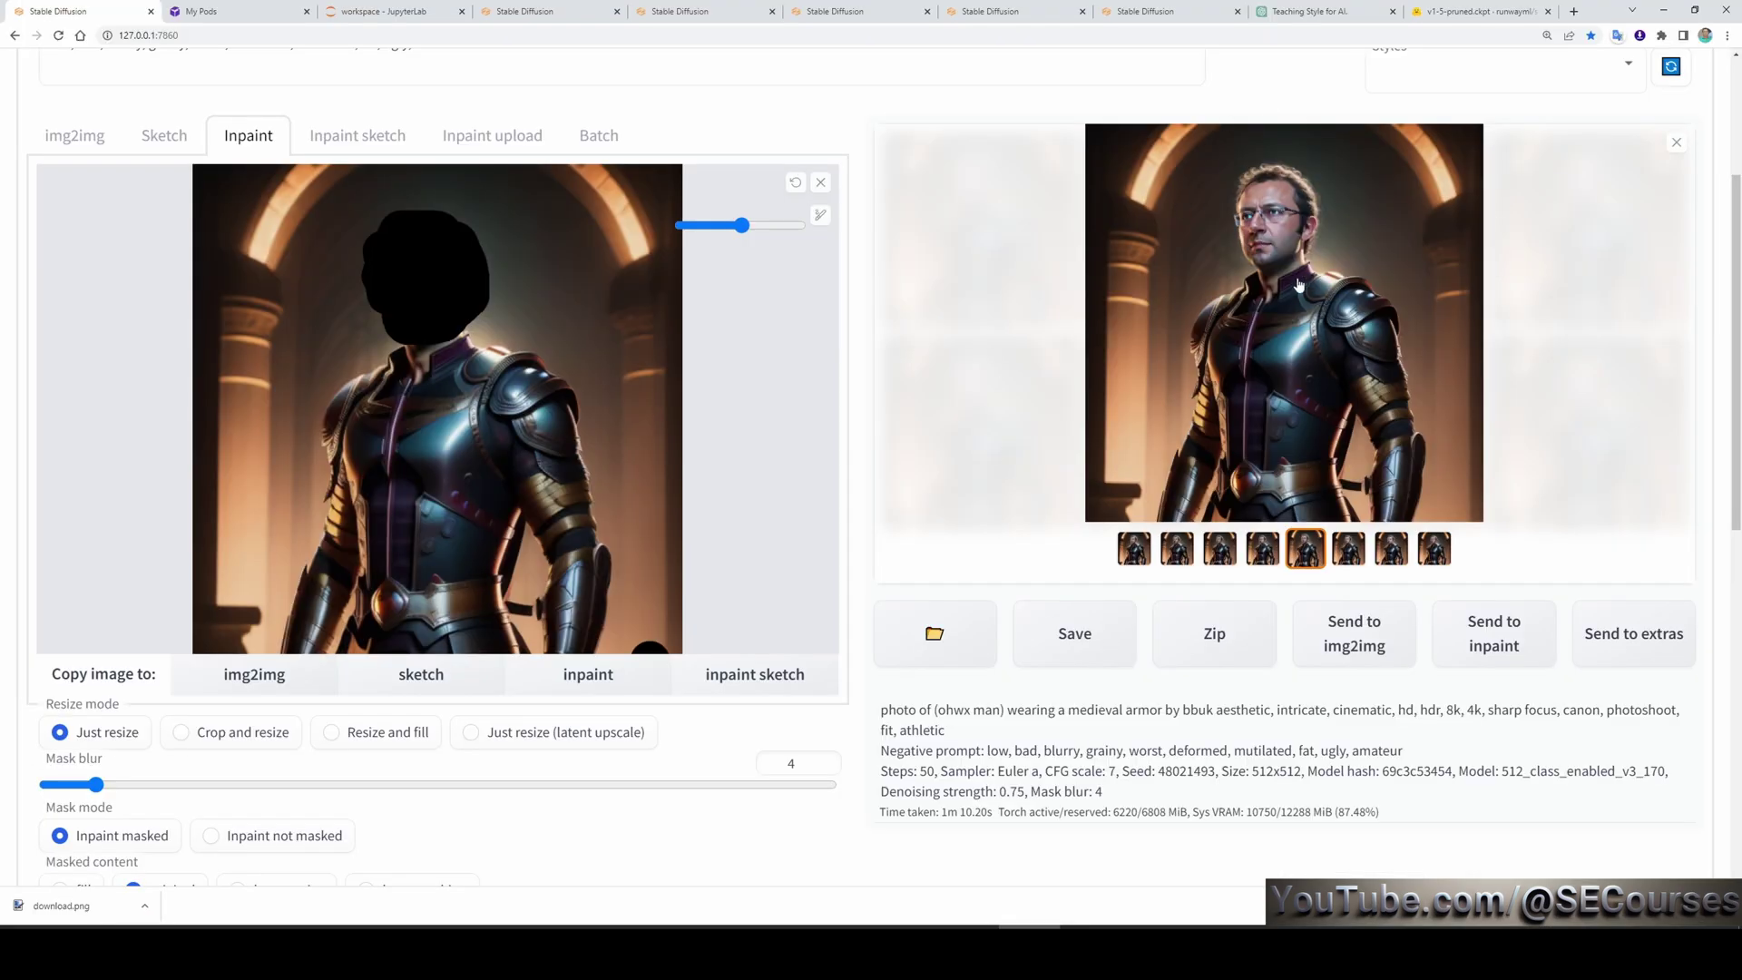
{"action": "scroll", "coordinate": [1355, 359], "scroll_direction": "down", "scroll_amount": 5}
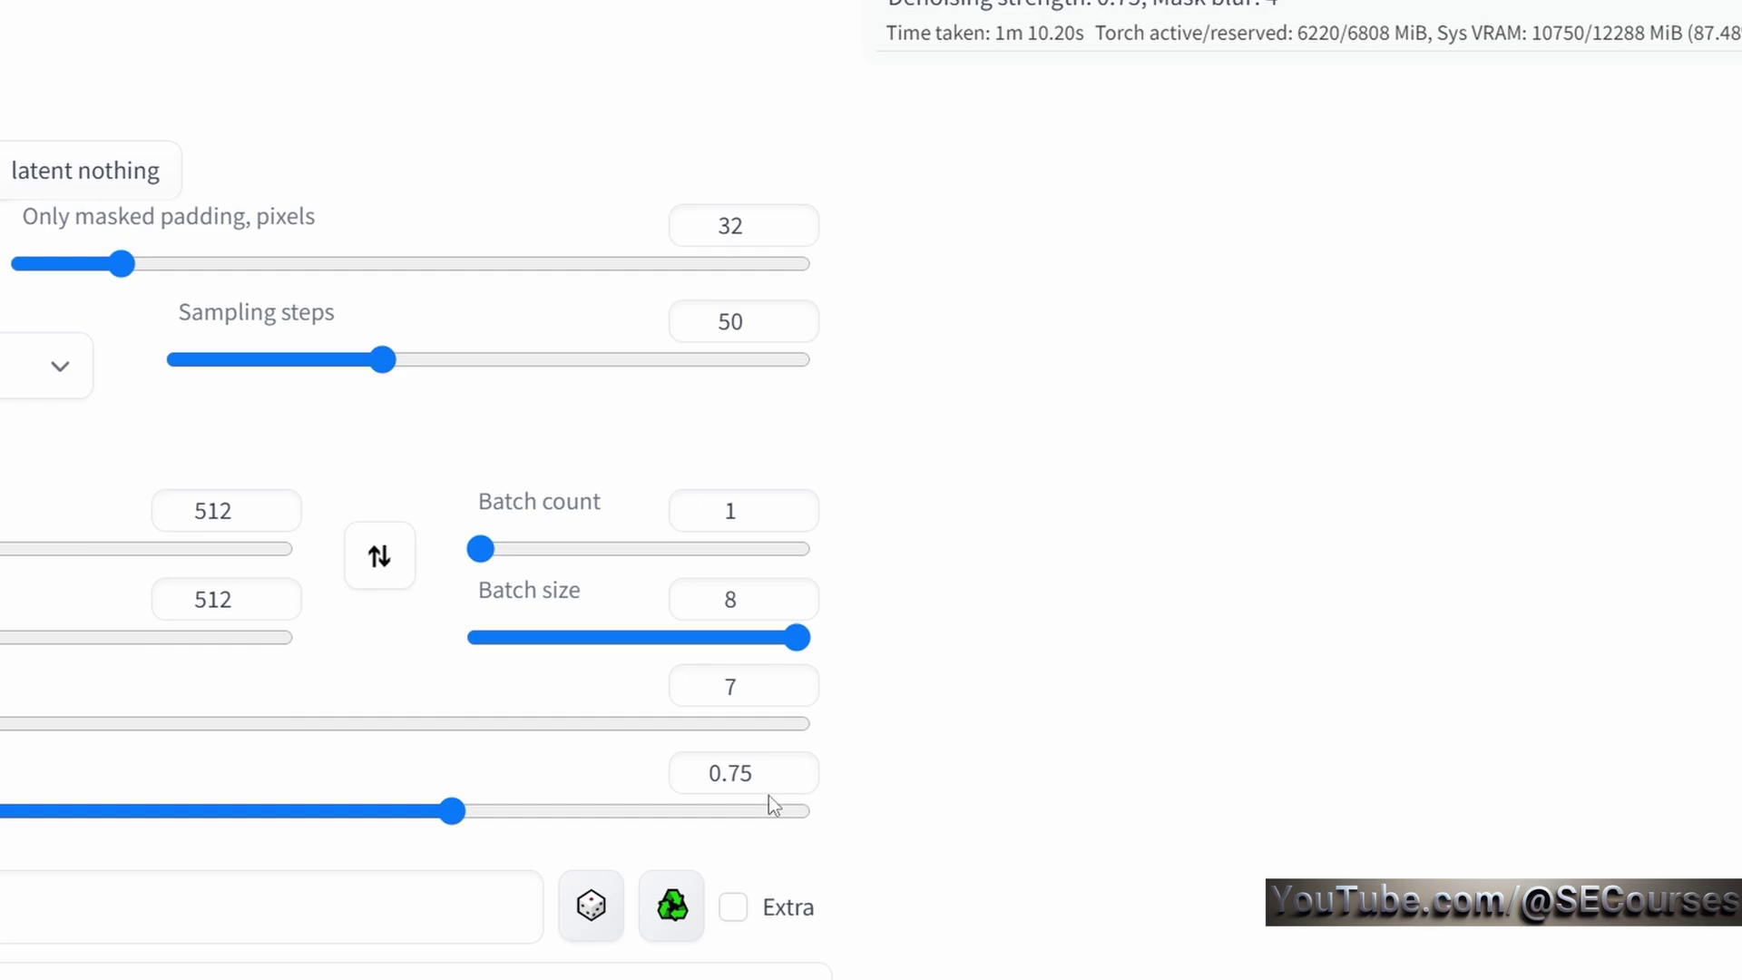
{"action": "scroll", "coordinate": [1031, 806], "scroll_direction": "up", "scroll_amount": 5}
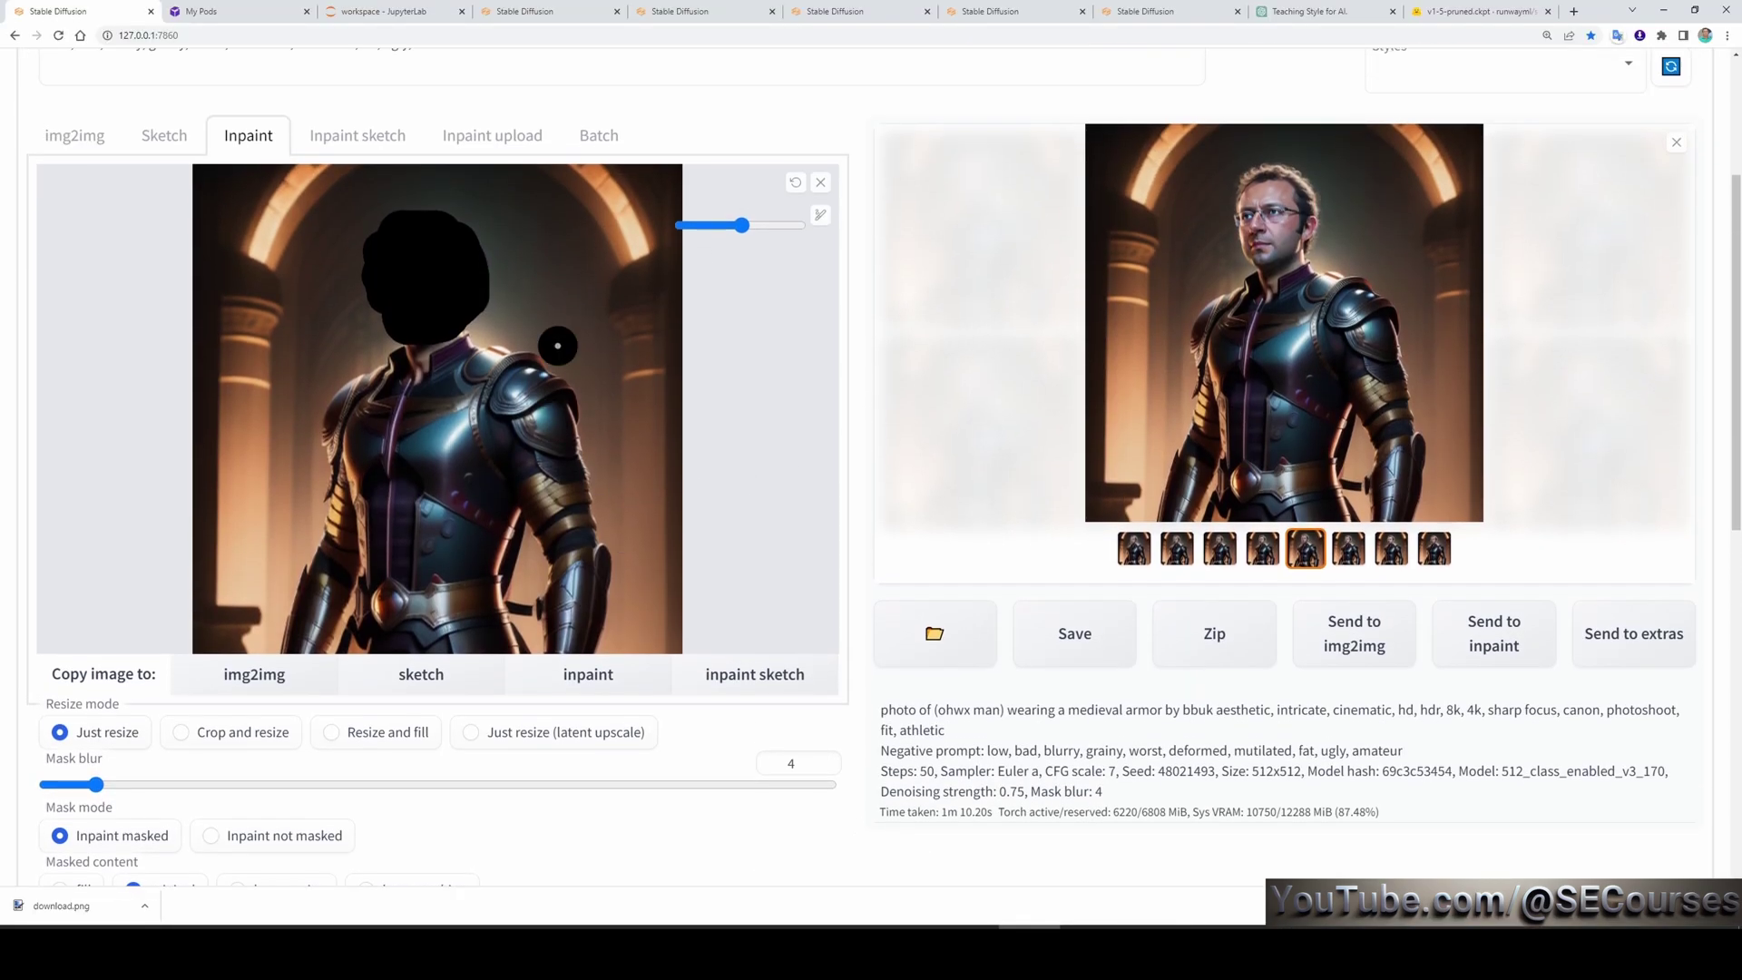
{"action": "scroll", "coordinate": [557, 345], "scroll_direction": "down", "scroll_amount": 5}
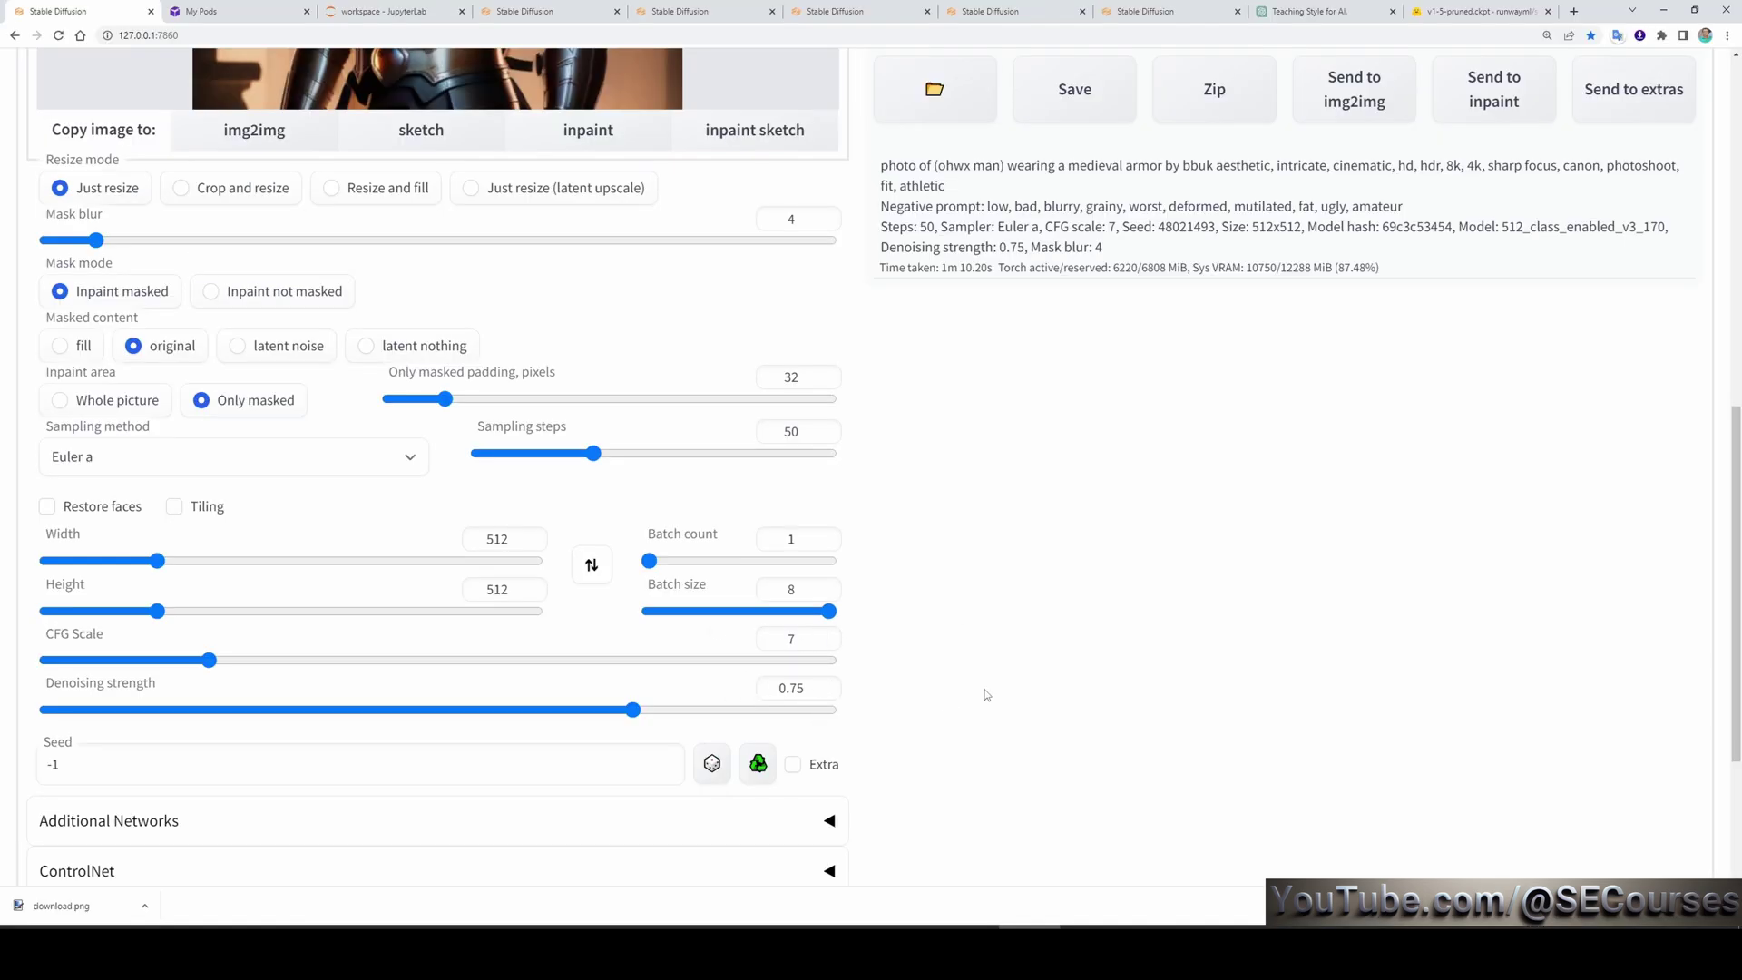
{"action": "scroll", "coordinate": [1089, 650], "scroll_direction": "up", "scroll_amount": 5}
{"action": "scroll", "coordinate": [912, 760], "scroll_direction": "up", "scroll_amount": 2}
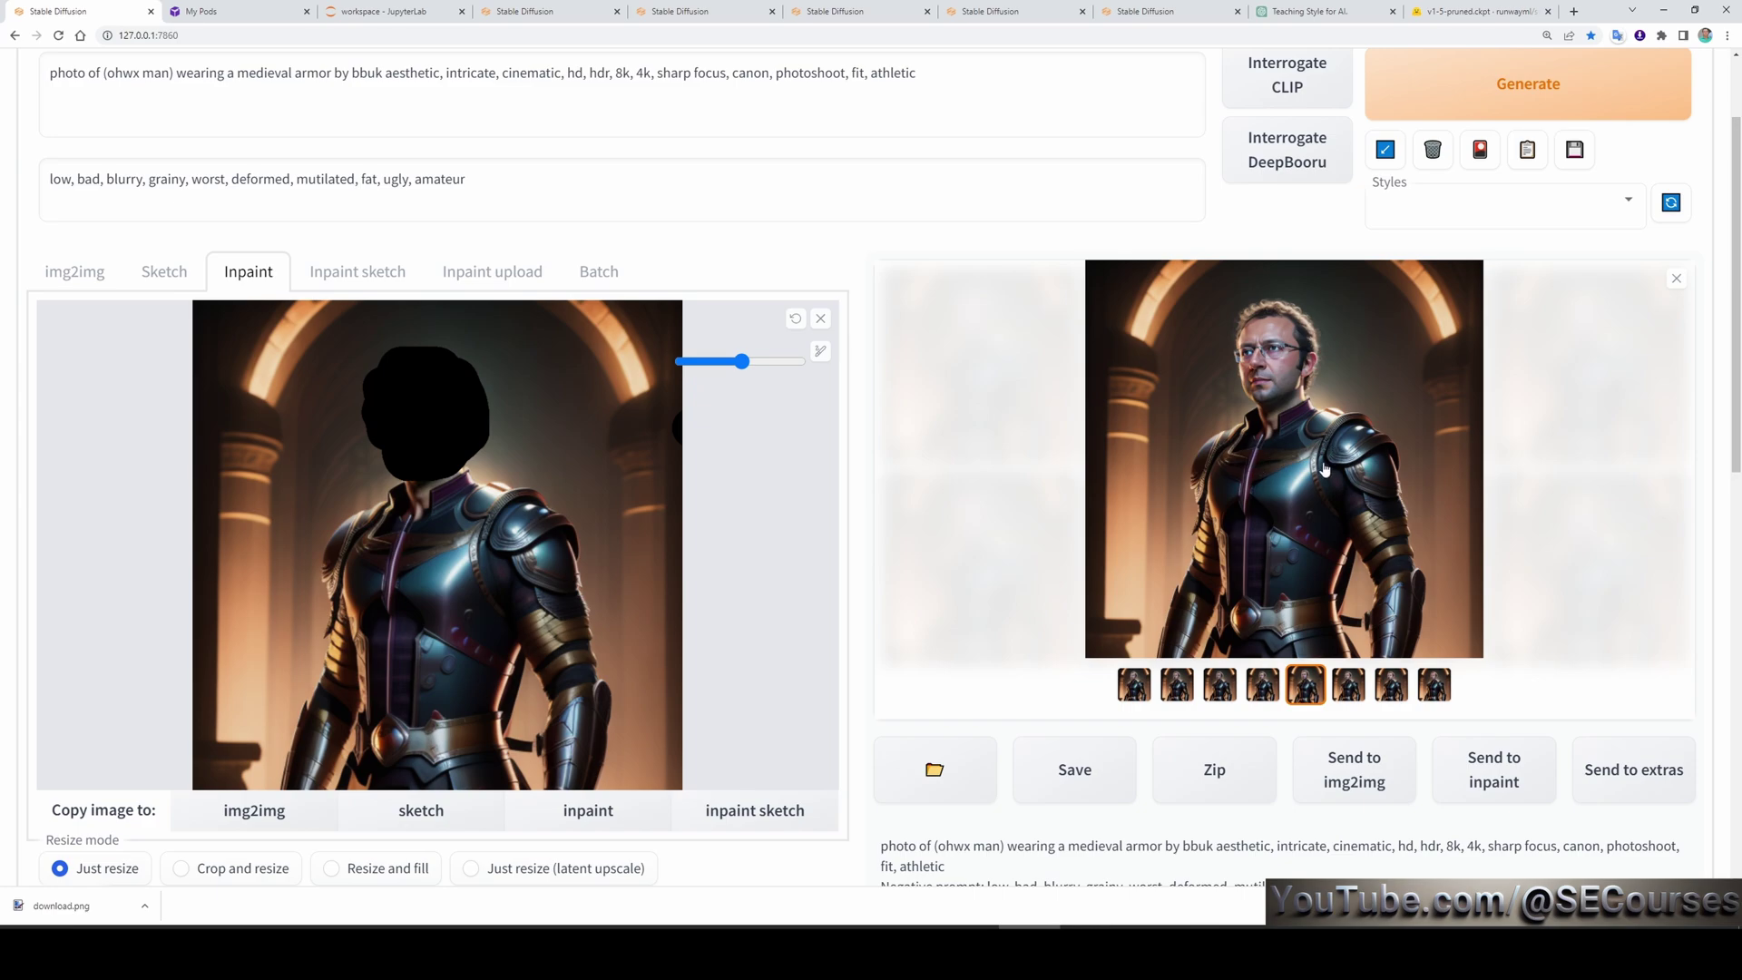
- Send the inpainted portrait to Extras and upscale it 3x with 4x-UltraSharp
{"action": "left_click", "coordinate": [1631, 771]}
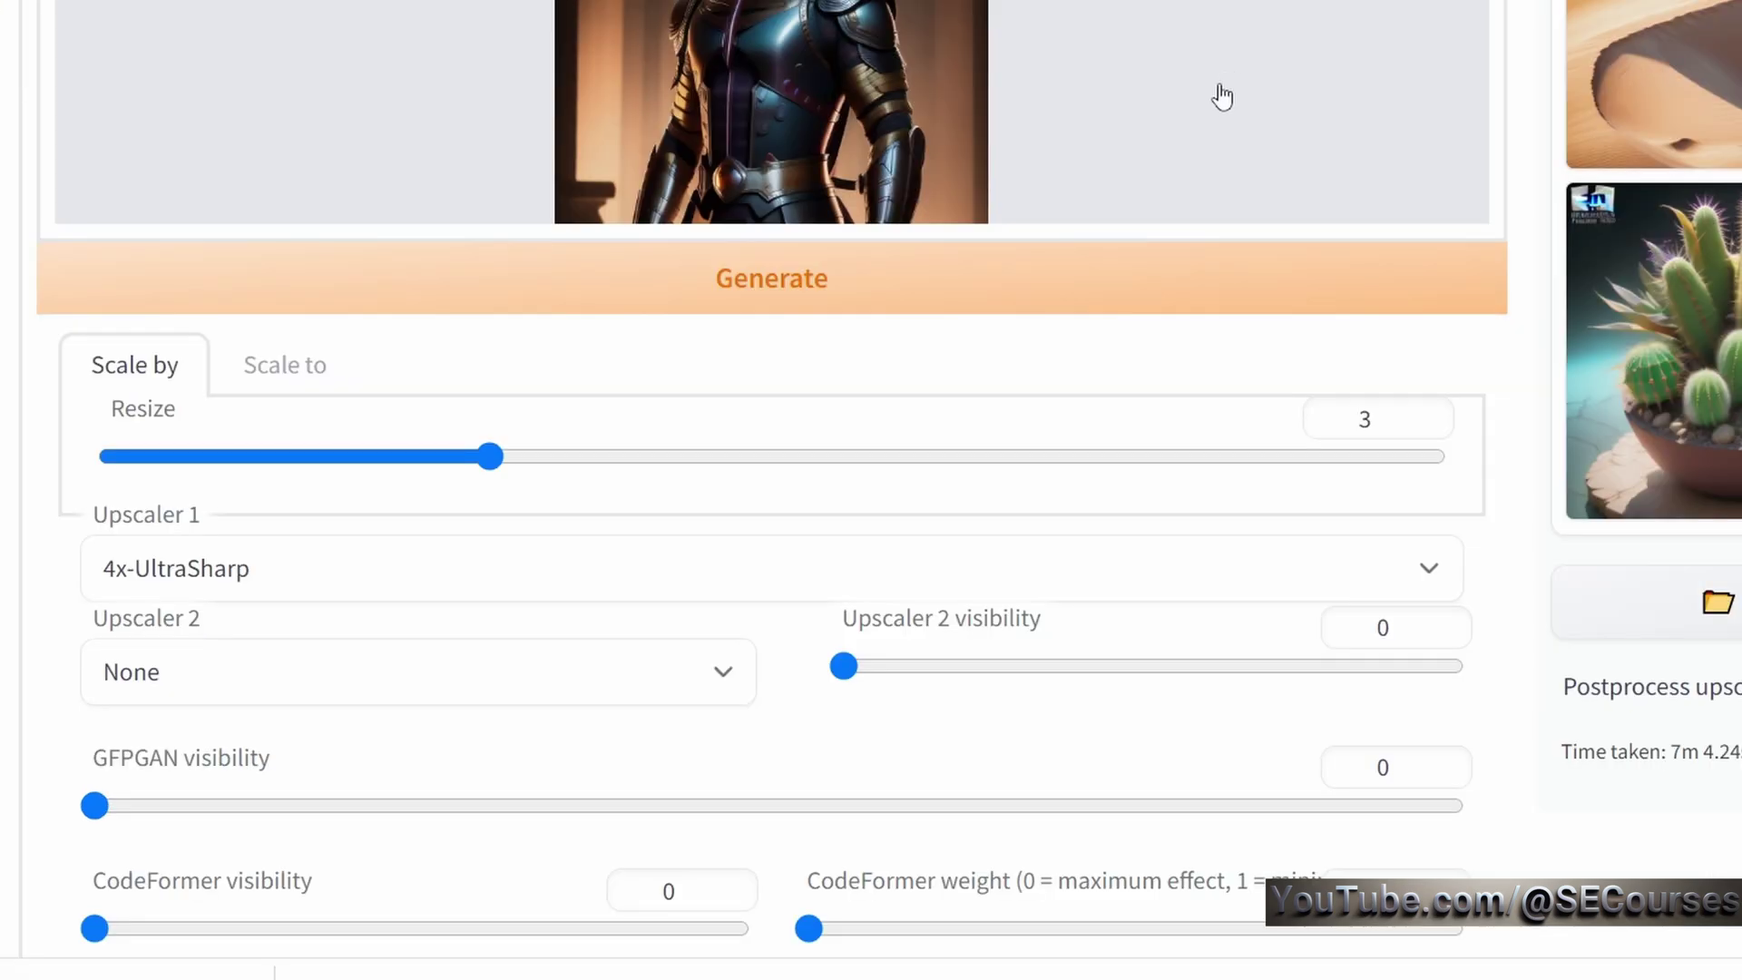
{"action": "scroll", "coordinate": [751, 436], "scroll_direction": "down", "scroll_amount": 1}
{"action": "scroll", "coordinate": [381, 541], "scroll_direction": "up", "scroll_amount": 1}
{"action": "left_click", "coordinate": [1228, 291]}
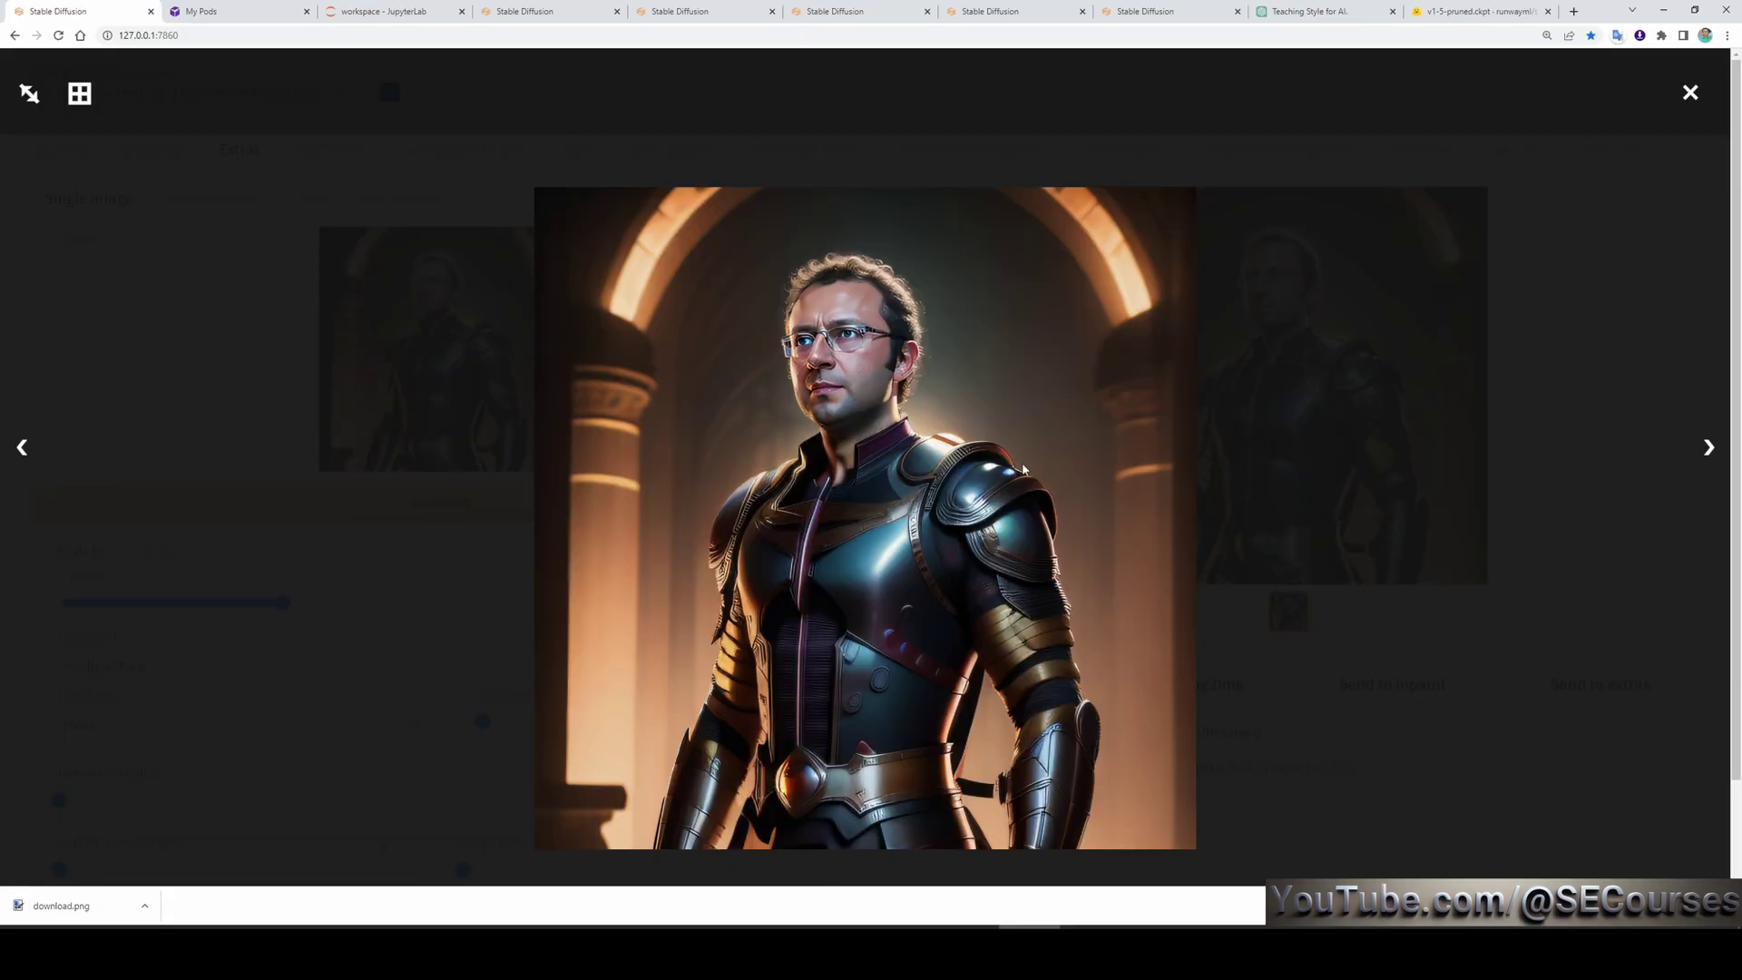
{"action": "left_click", "coordinate": [628, 636]}
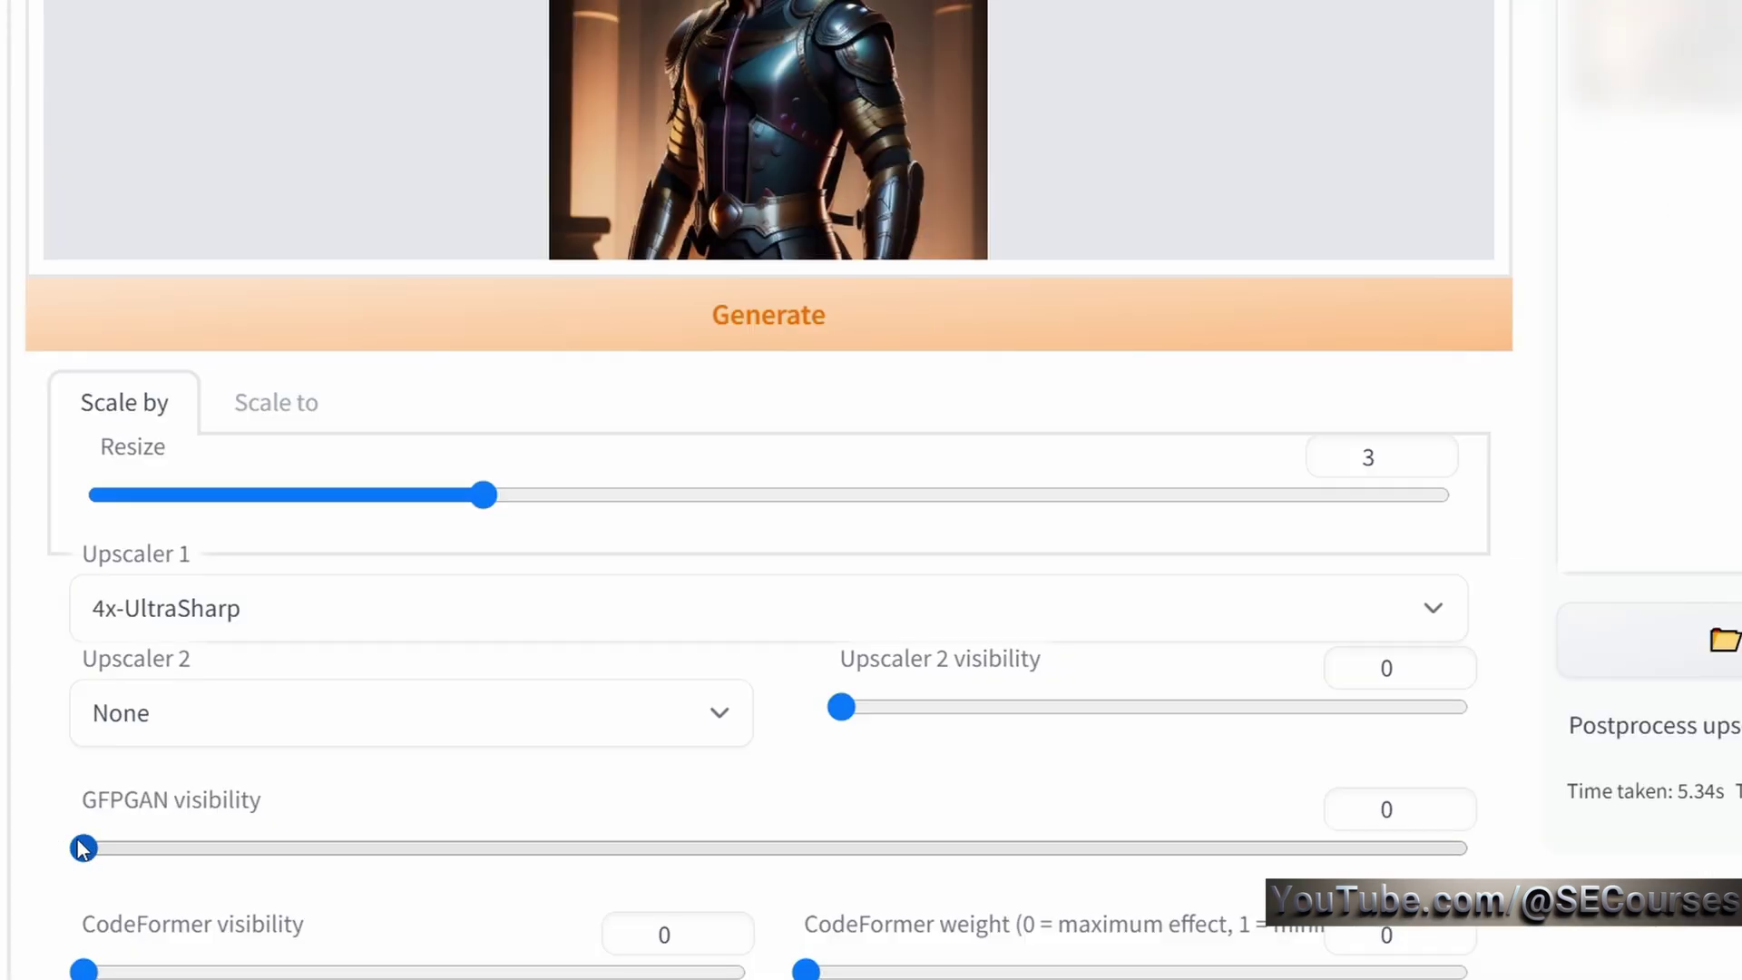
- Set GFPGAN visibility to 1 and view the upscaled portrait enlarged
{"action": "left_click_drag", "start_coordinate": [84, 848], "coordinate": [1463, 867]}
{"action": "scroll", "coordinate": [1464, 898], "scroll_direction": "up", "scroll_amount": 2}
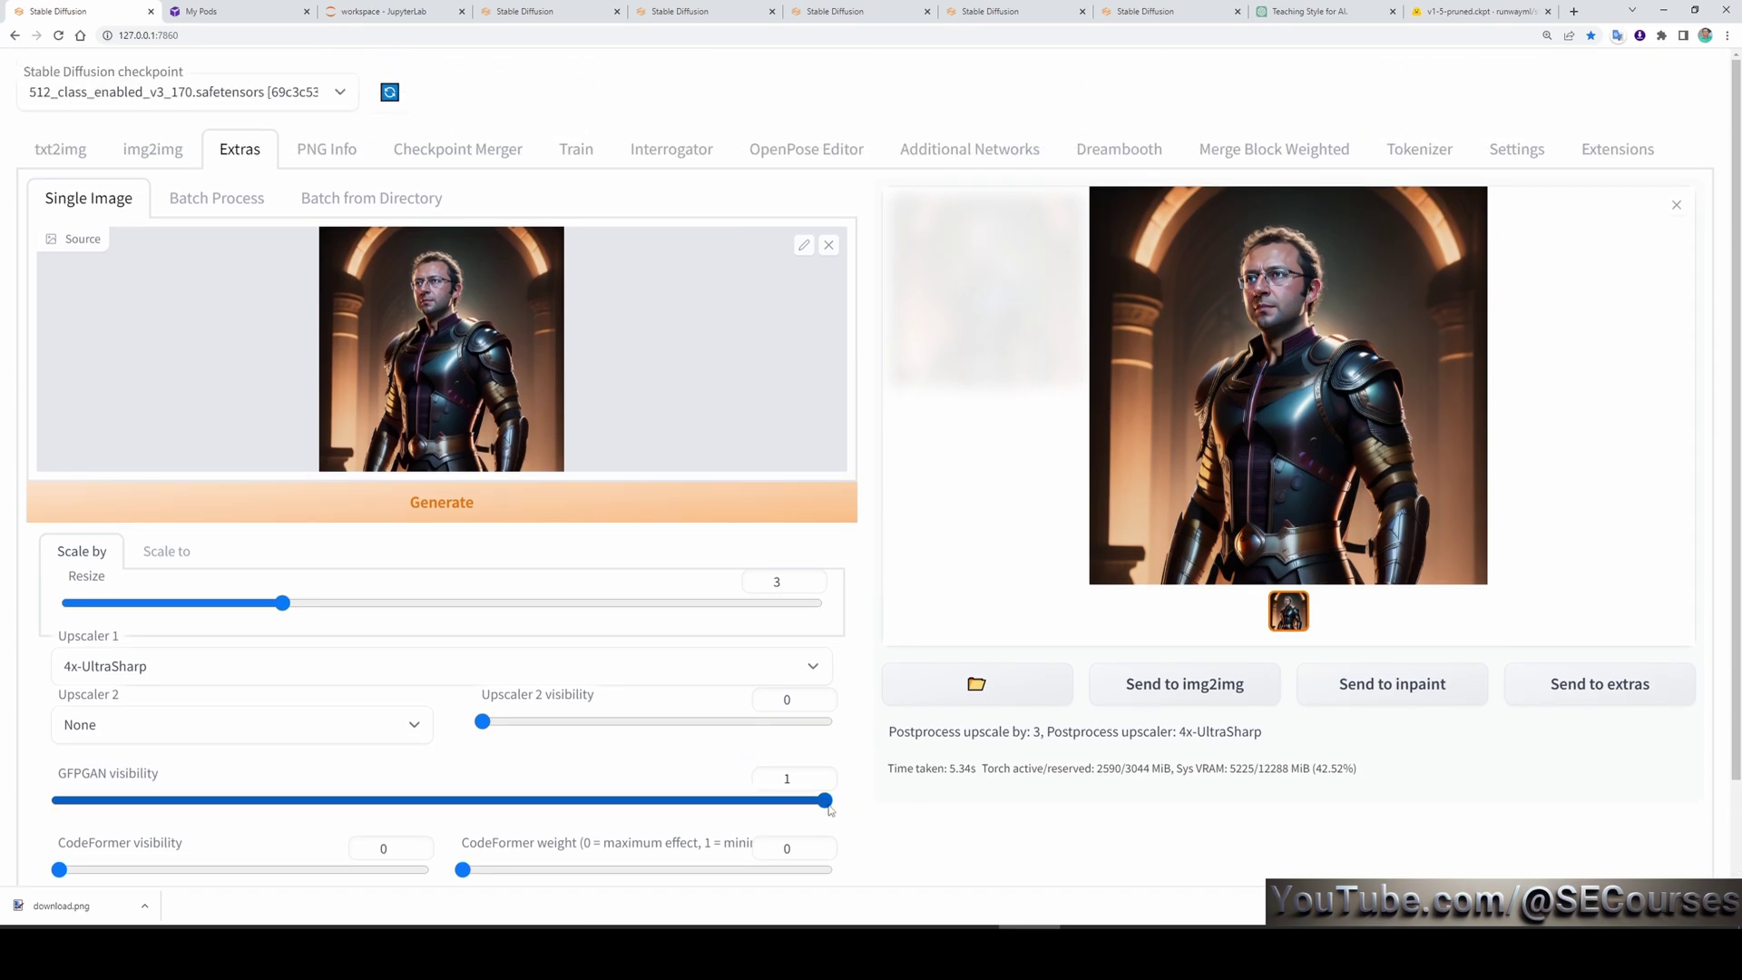
{"action": "left_click", "coordinate": [1289, 381]}
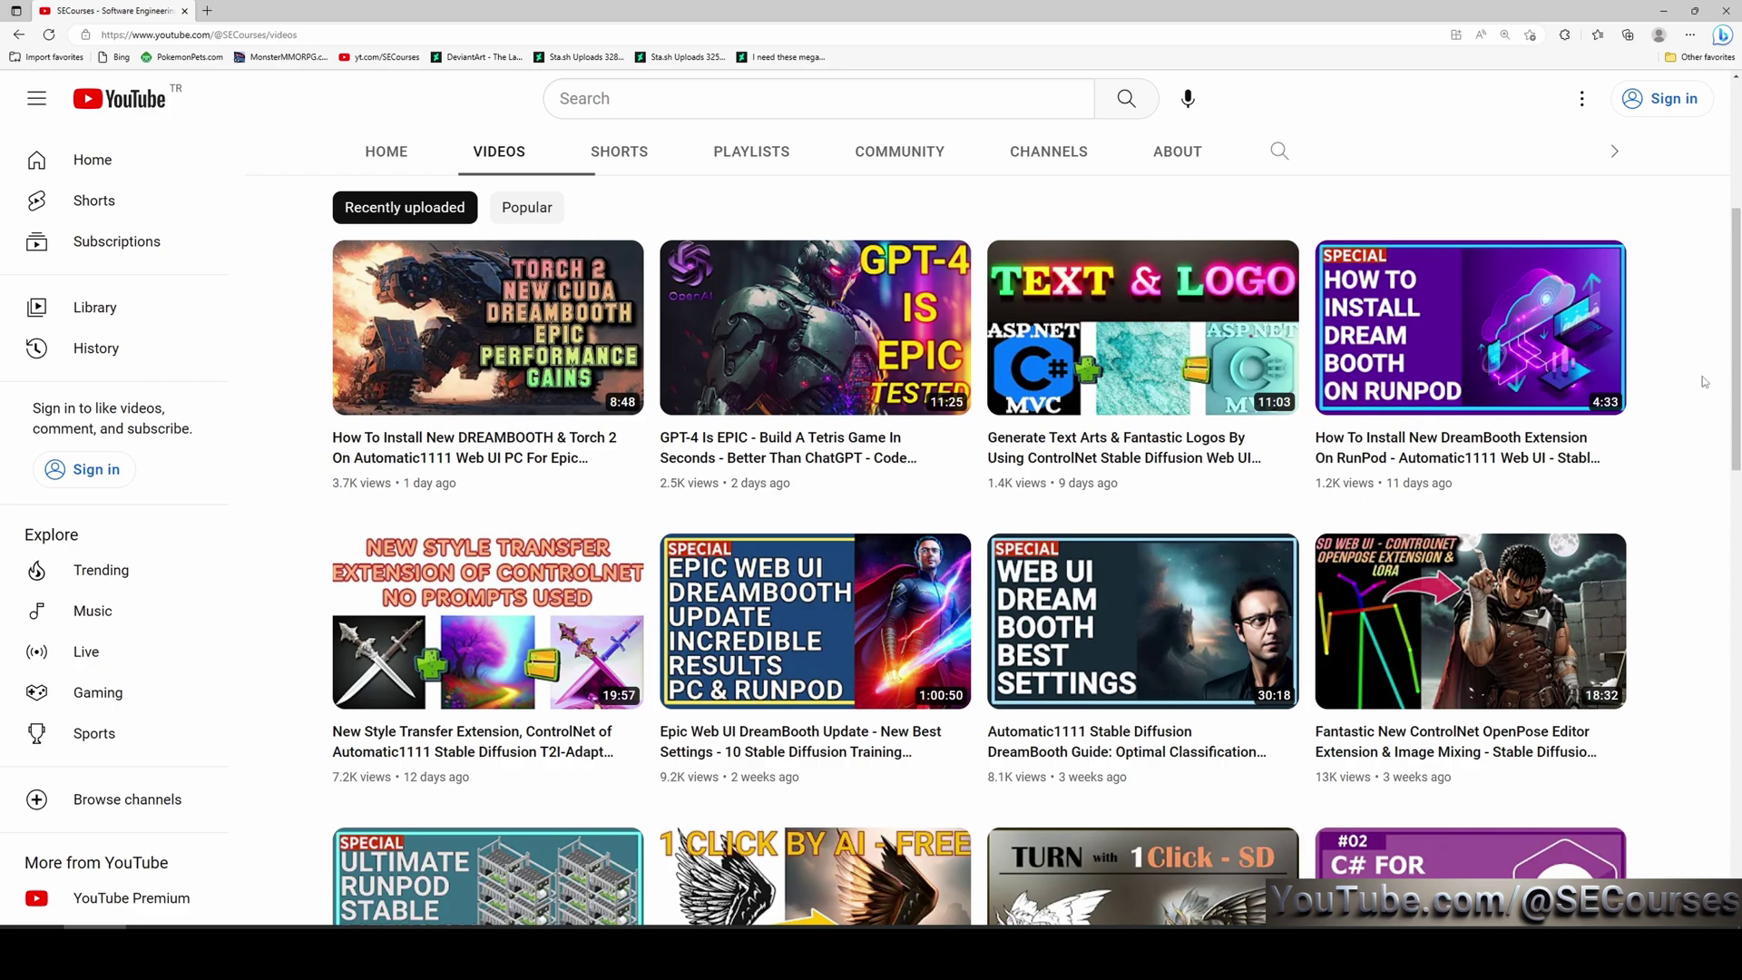
{"action": "scroll", "coordinate": [1702, 382], "scroll_direction": "down", "scroll_amount": 1}
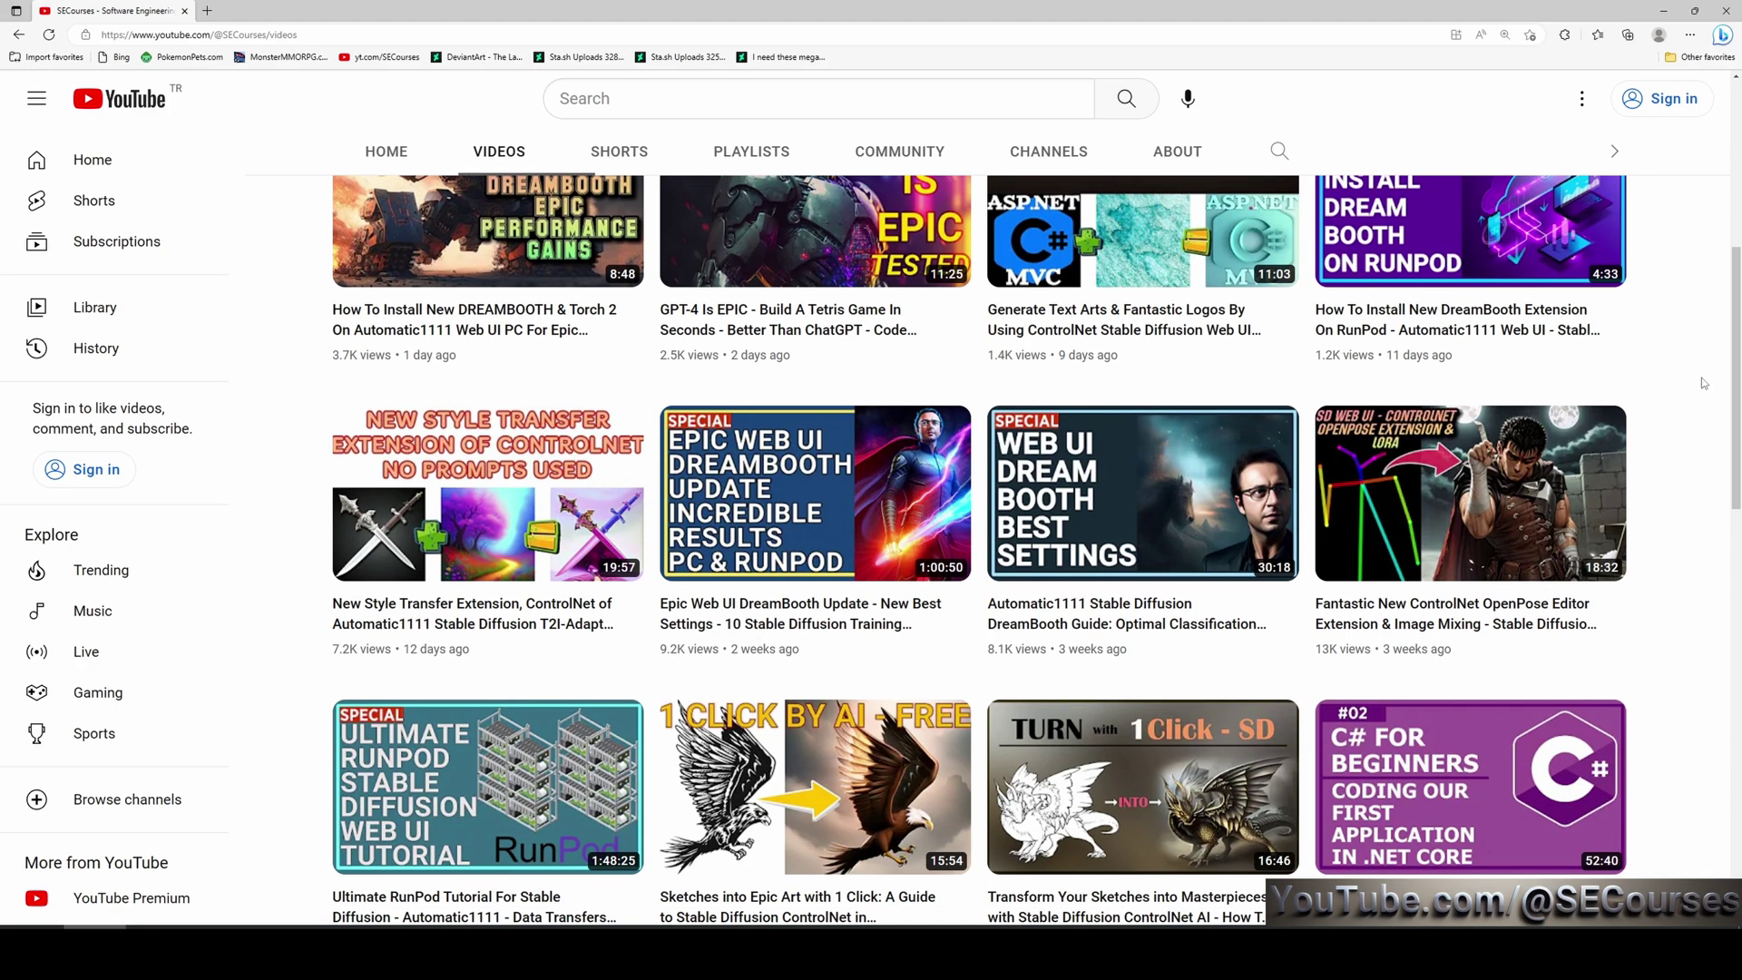
{"action": "scroll", "coordinate": [1703, 382], "scroll_direction": "down", "scroll_amount": 1}
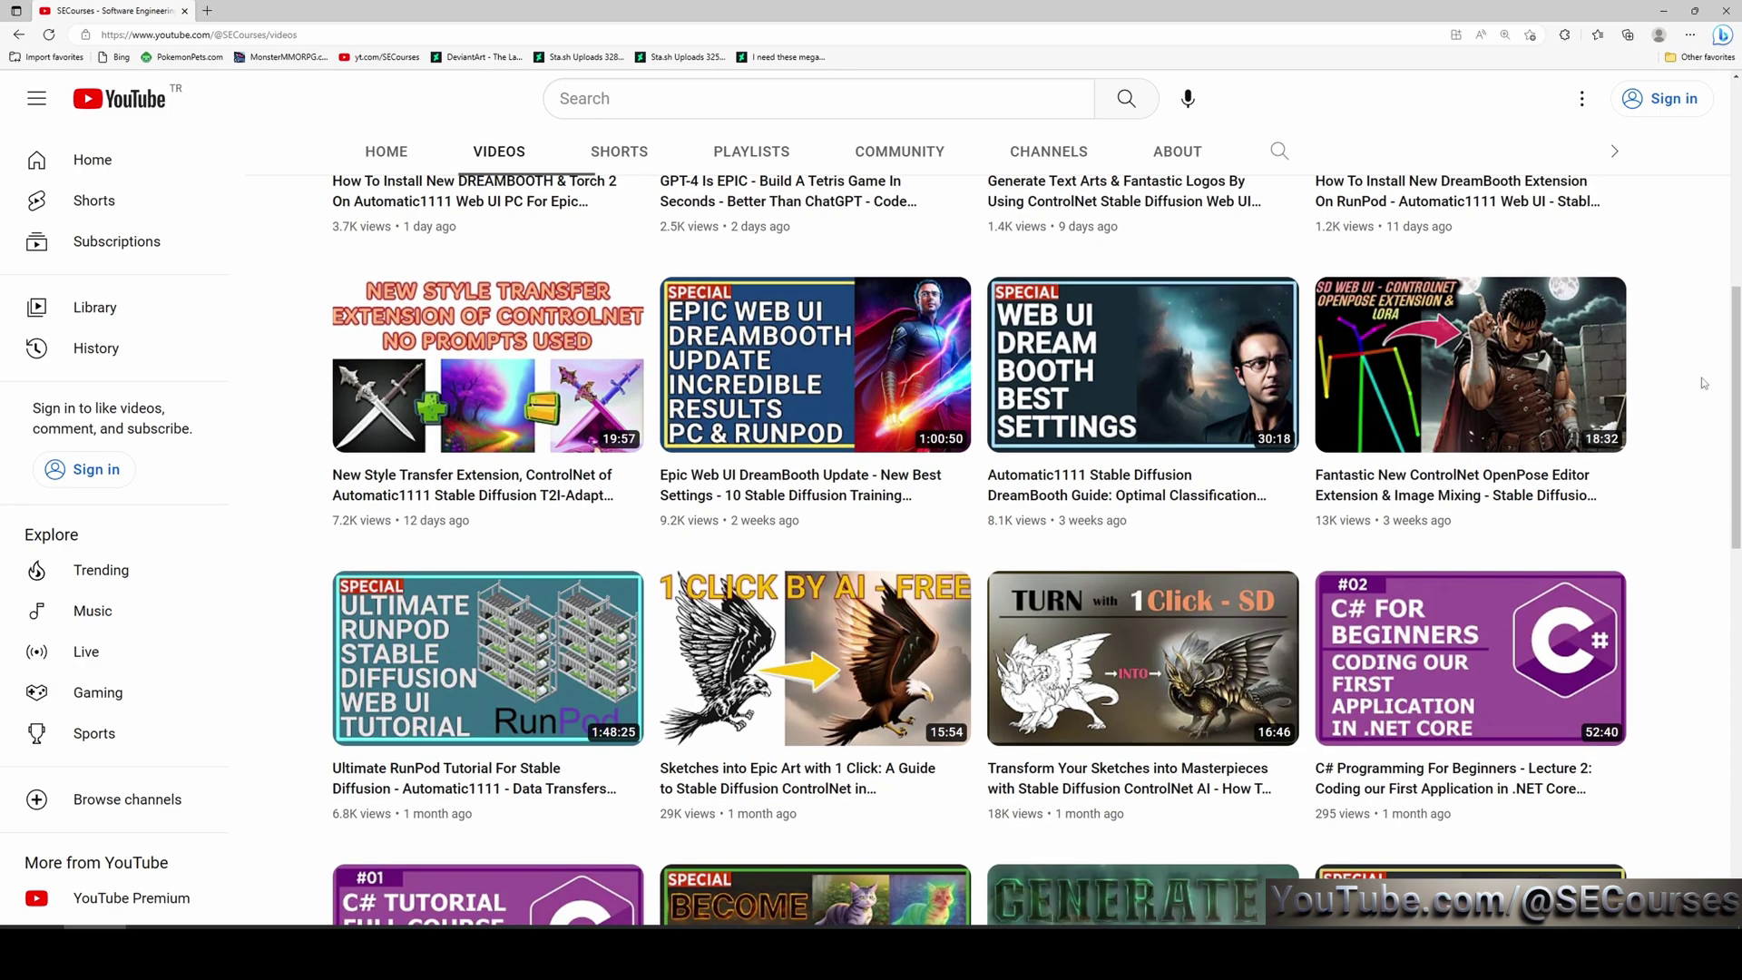
{"action": "scroll", "coordinate": [1703, 373], "scroll_direction": "down", "scroll_amount": 1}
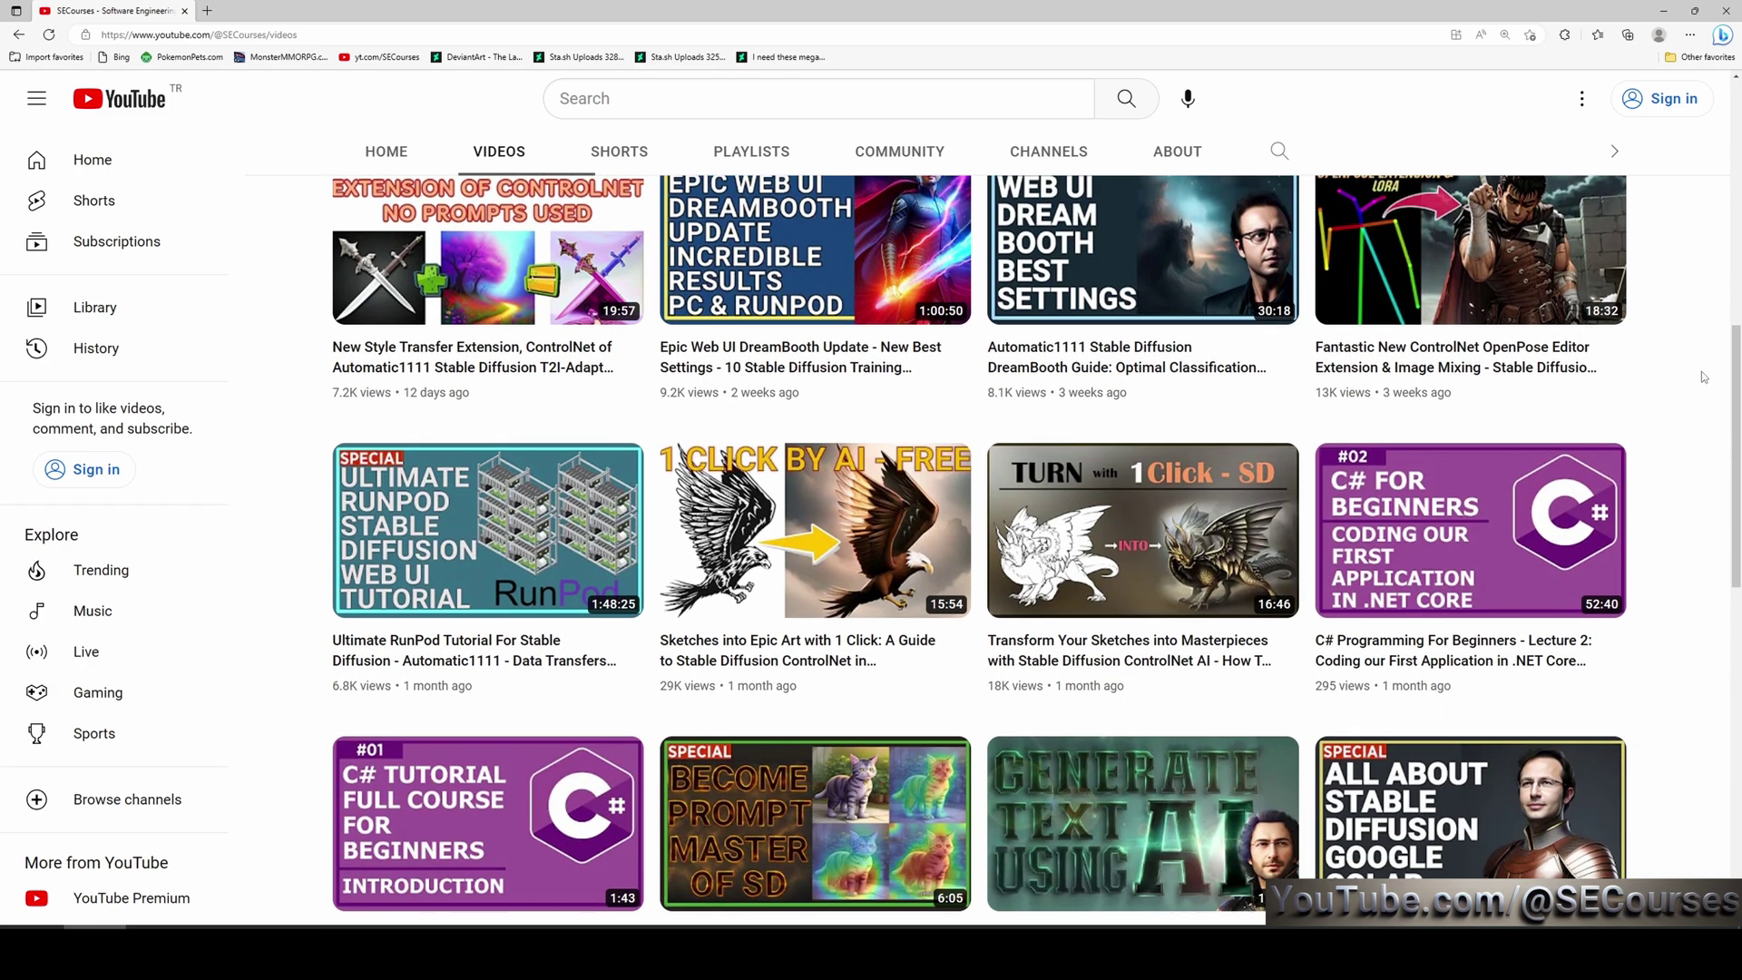
{"action": "scroll", "coordinate": [1701, 372], "scroll_direction": "down", "scroll_amount": 1}
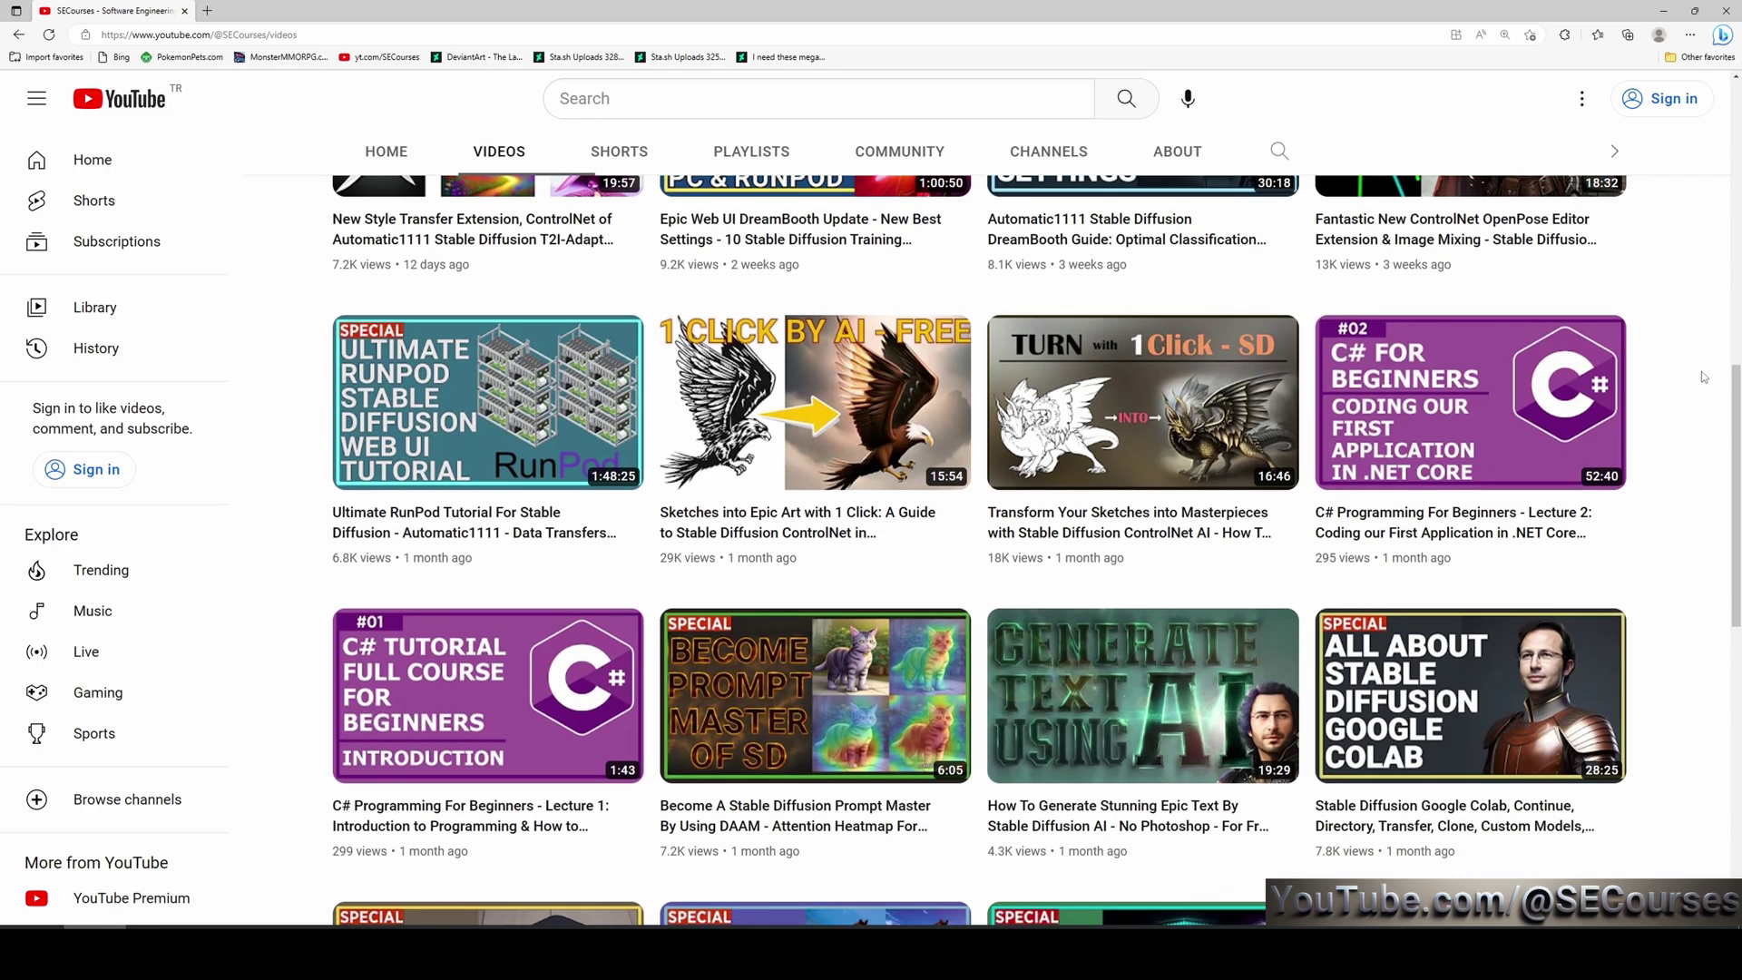
{"action": "scroll", "coordinate": [1704, 374], "scroll_direction": "down", "scroll_amount": 1}
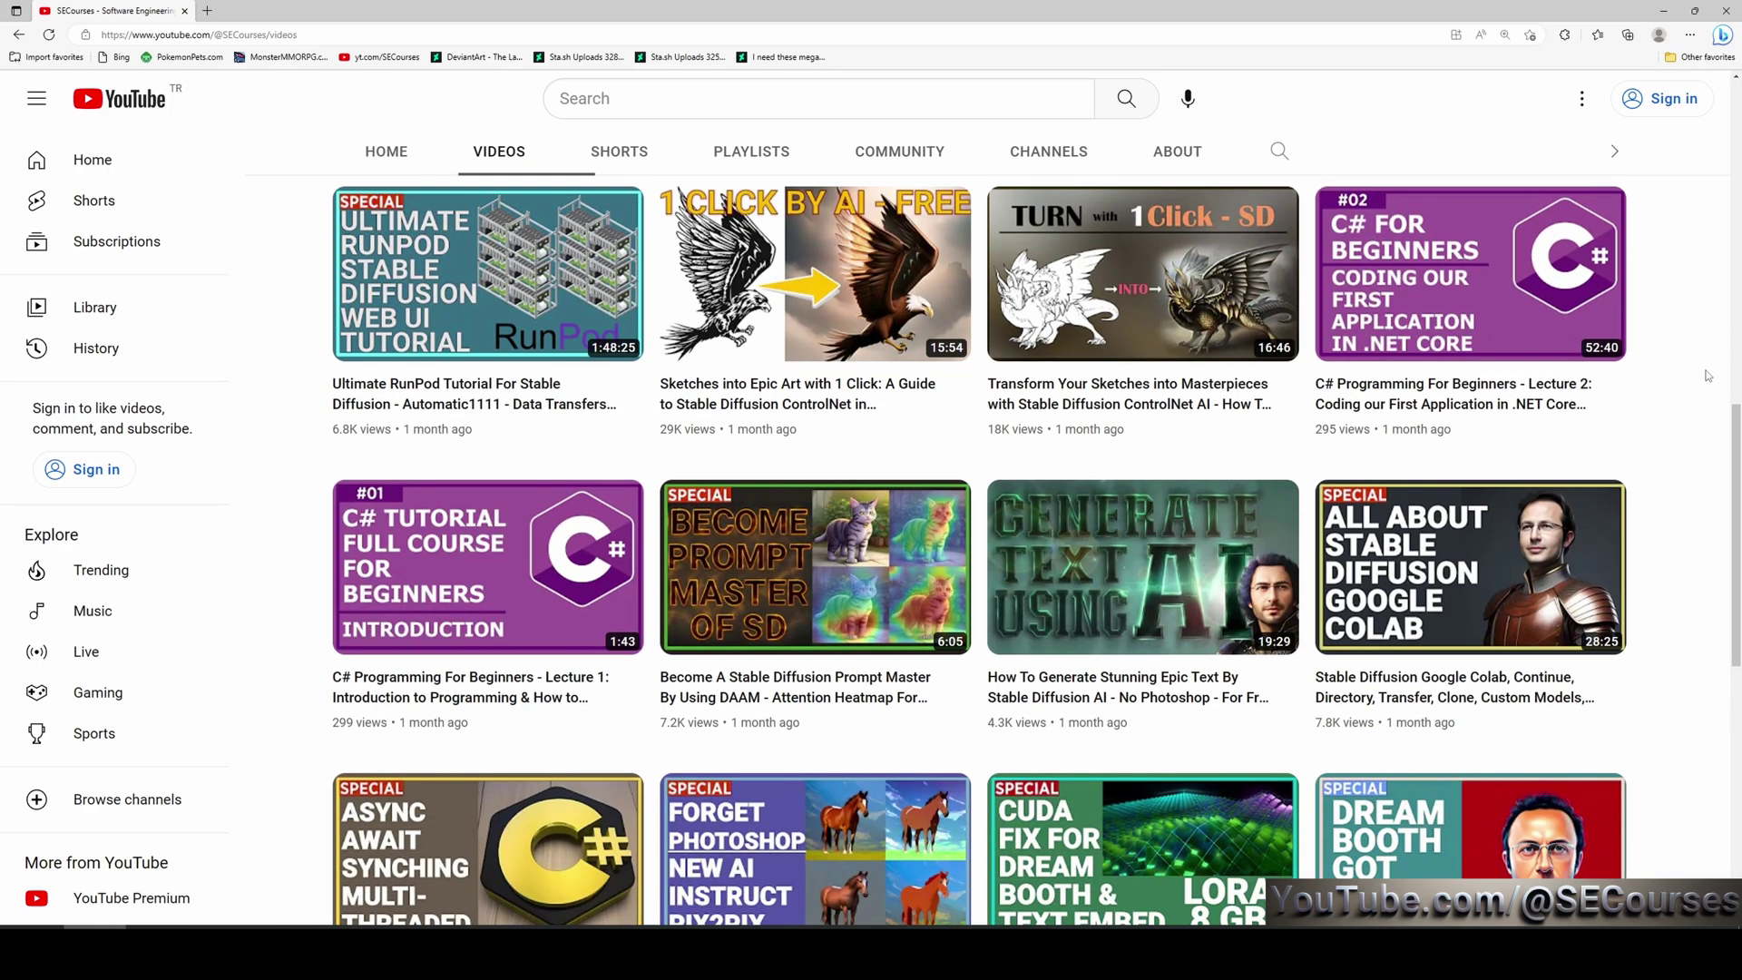
{"action": "scroll", "coordinate": [1706, 375], "scroll_direction": "down", "scroll_amount": 1}
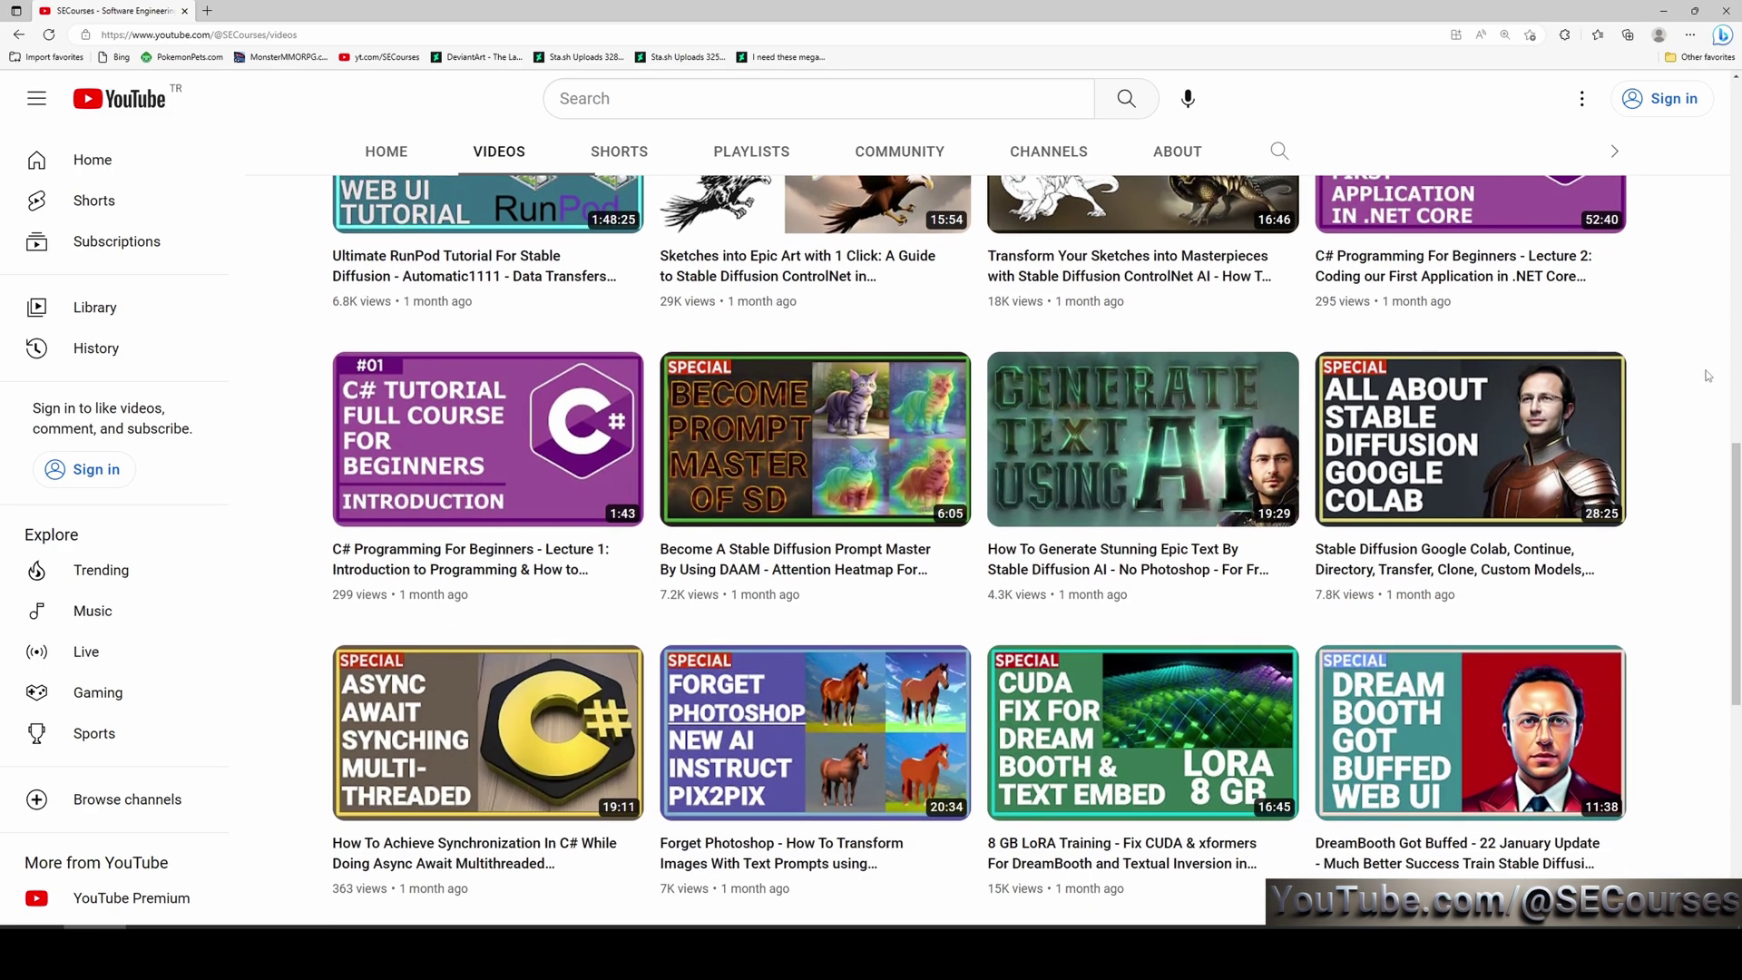
{"action": "scroll", "coordinate": [1274, 485], "scroll_direction": "down", "scroll_amount": 1}
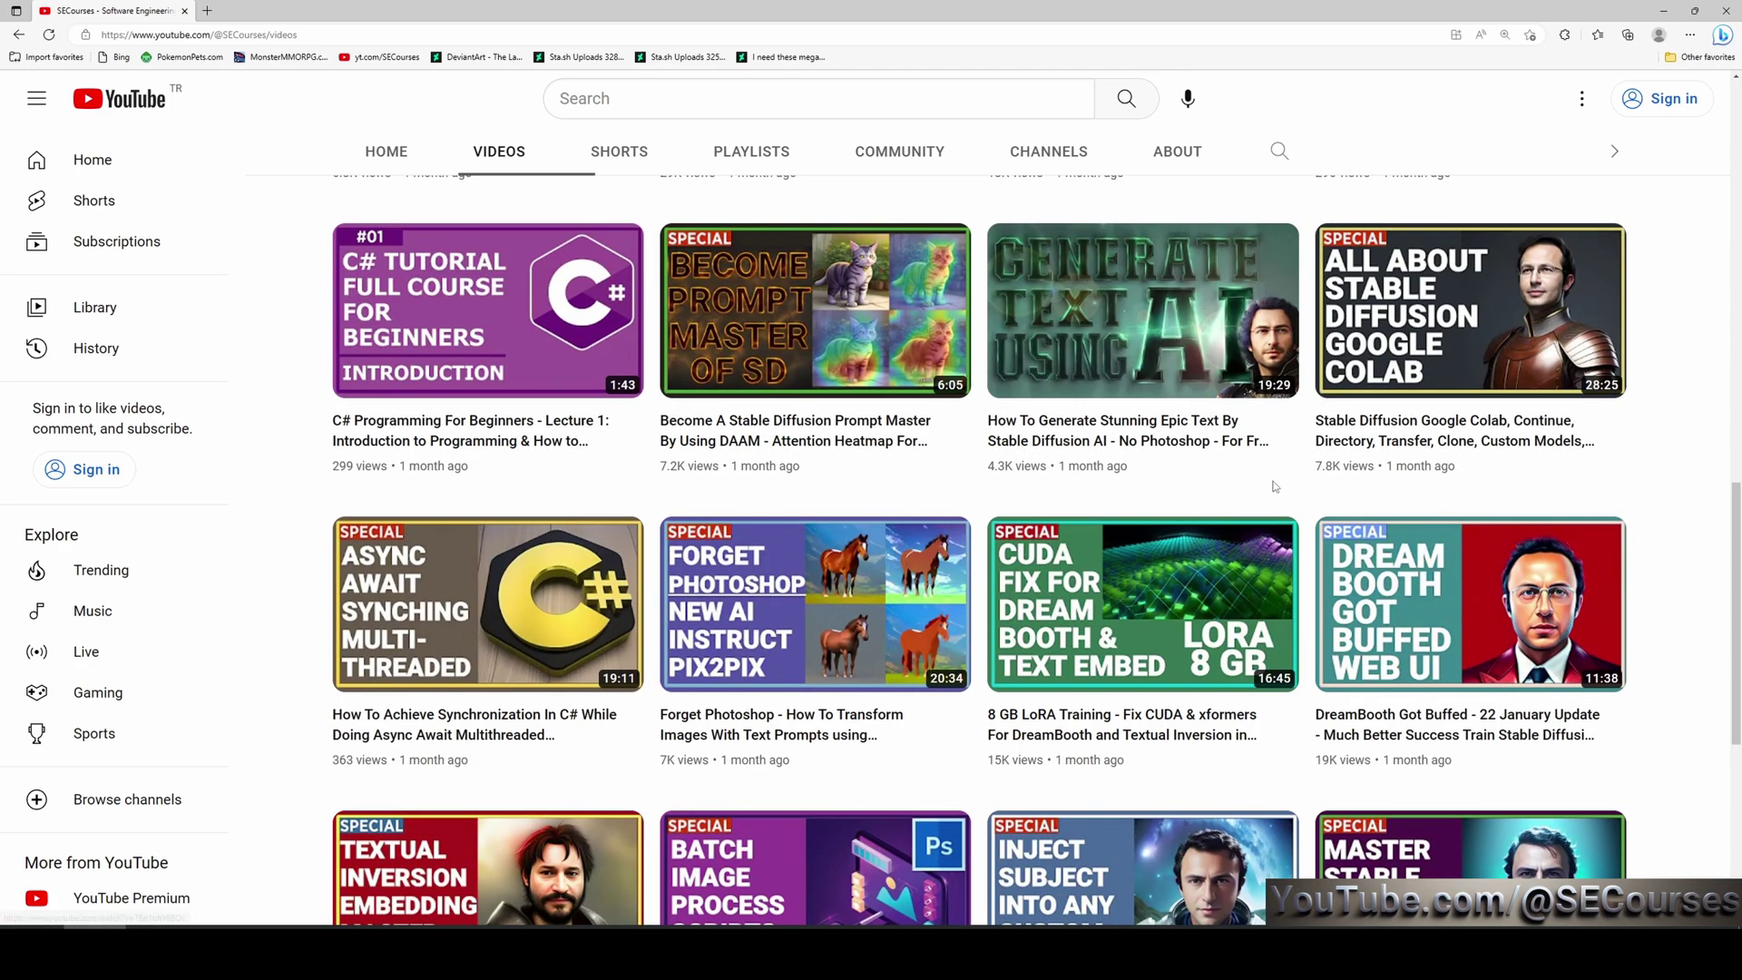
{"action": "scroll", "coordinate": [1279, 484], "scroll_direction": "down", "scroll_amount": 1}
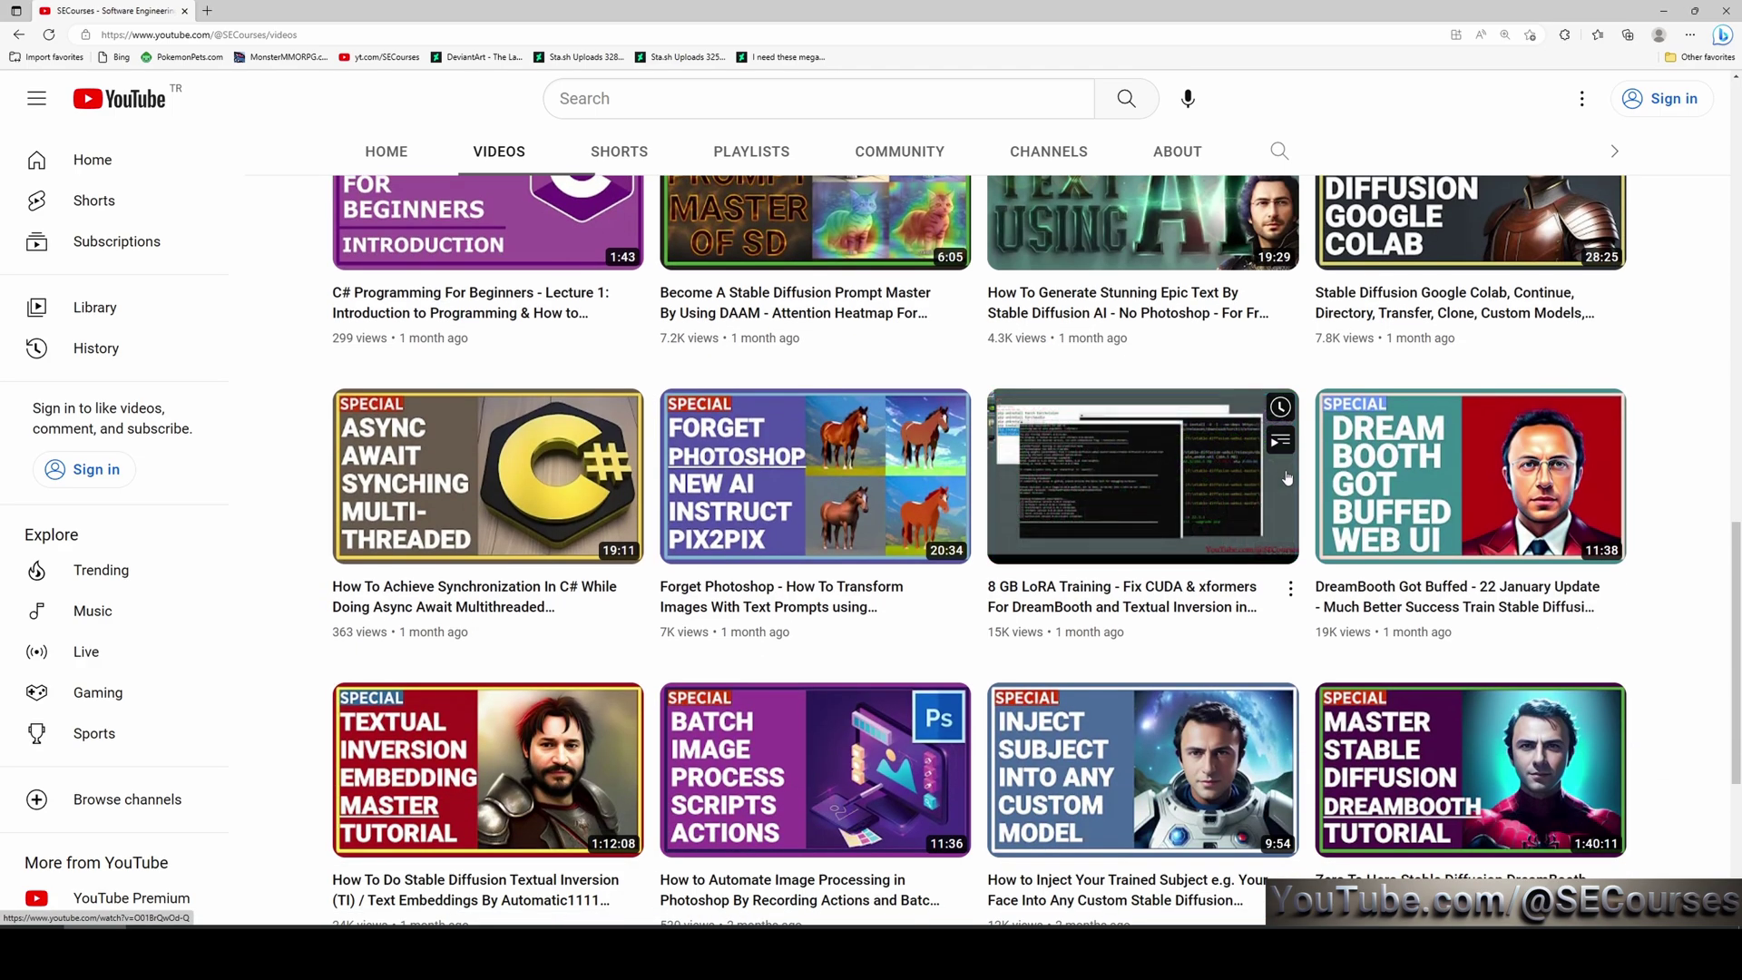
{"action": "scroll", "coordinate": [1382, 508], "scroll_direction": "down", "scroll_amount": 1}
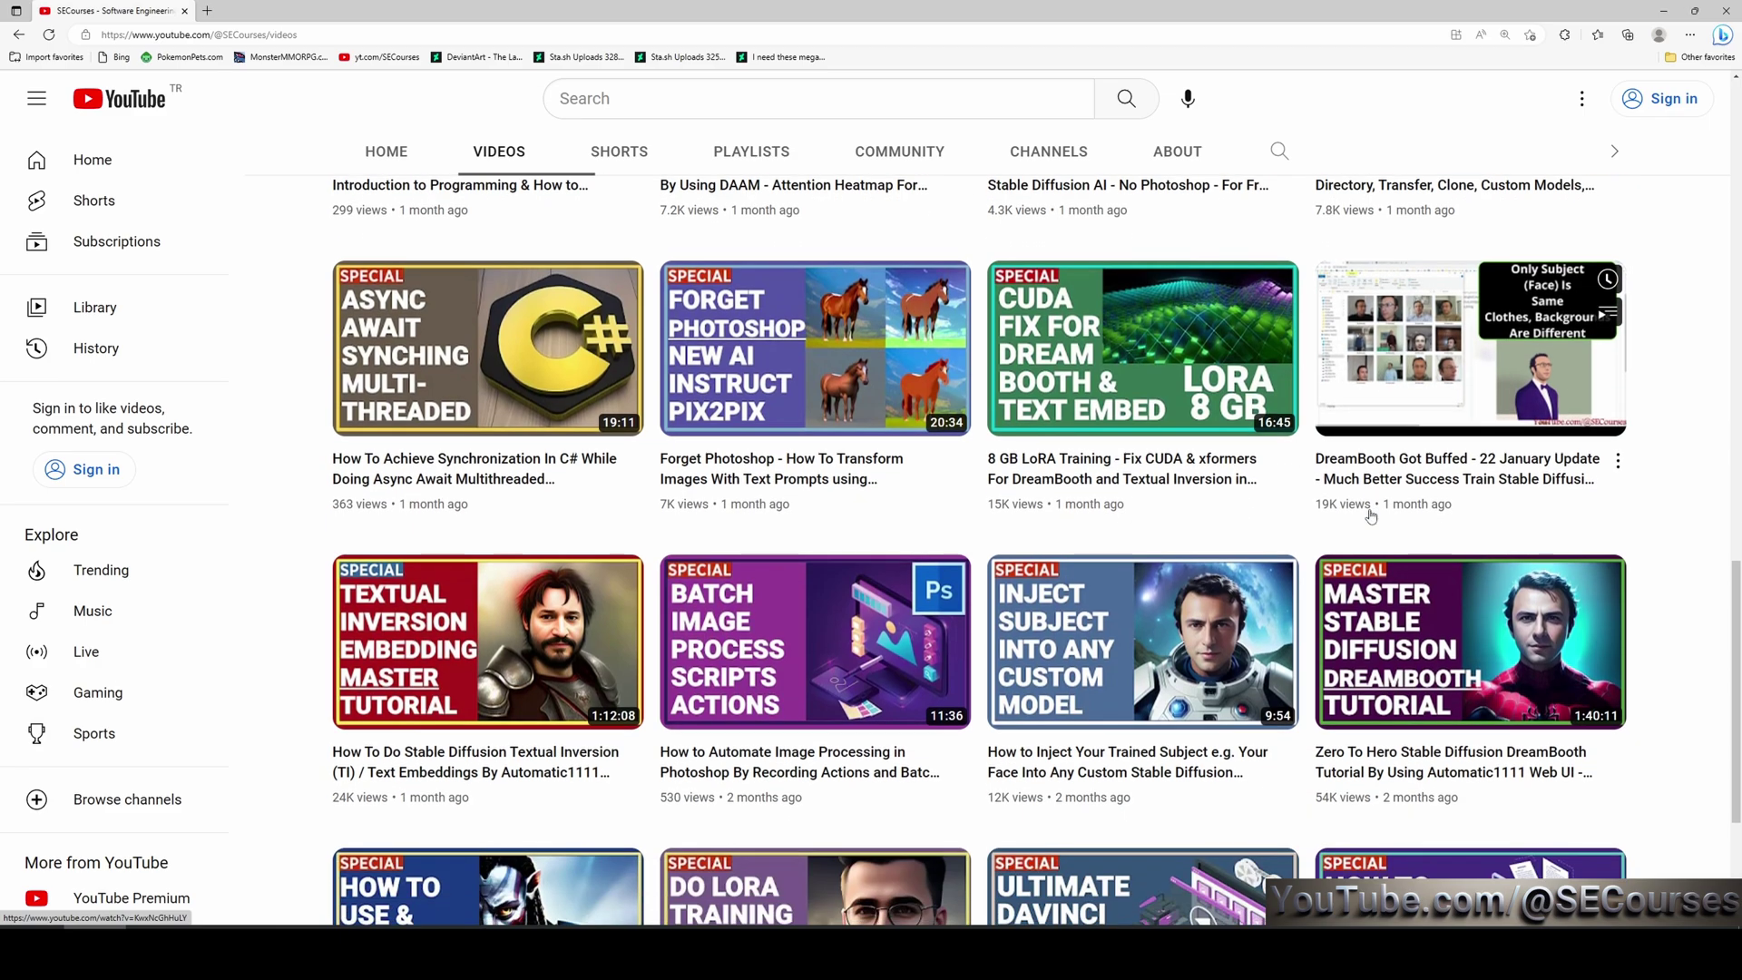
{"action": "scroll", "coordinate": [1452, 500], "scroll_direction": "down", "scroll_amount": 1}
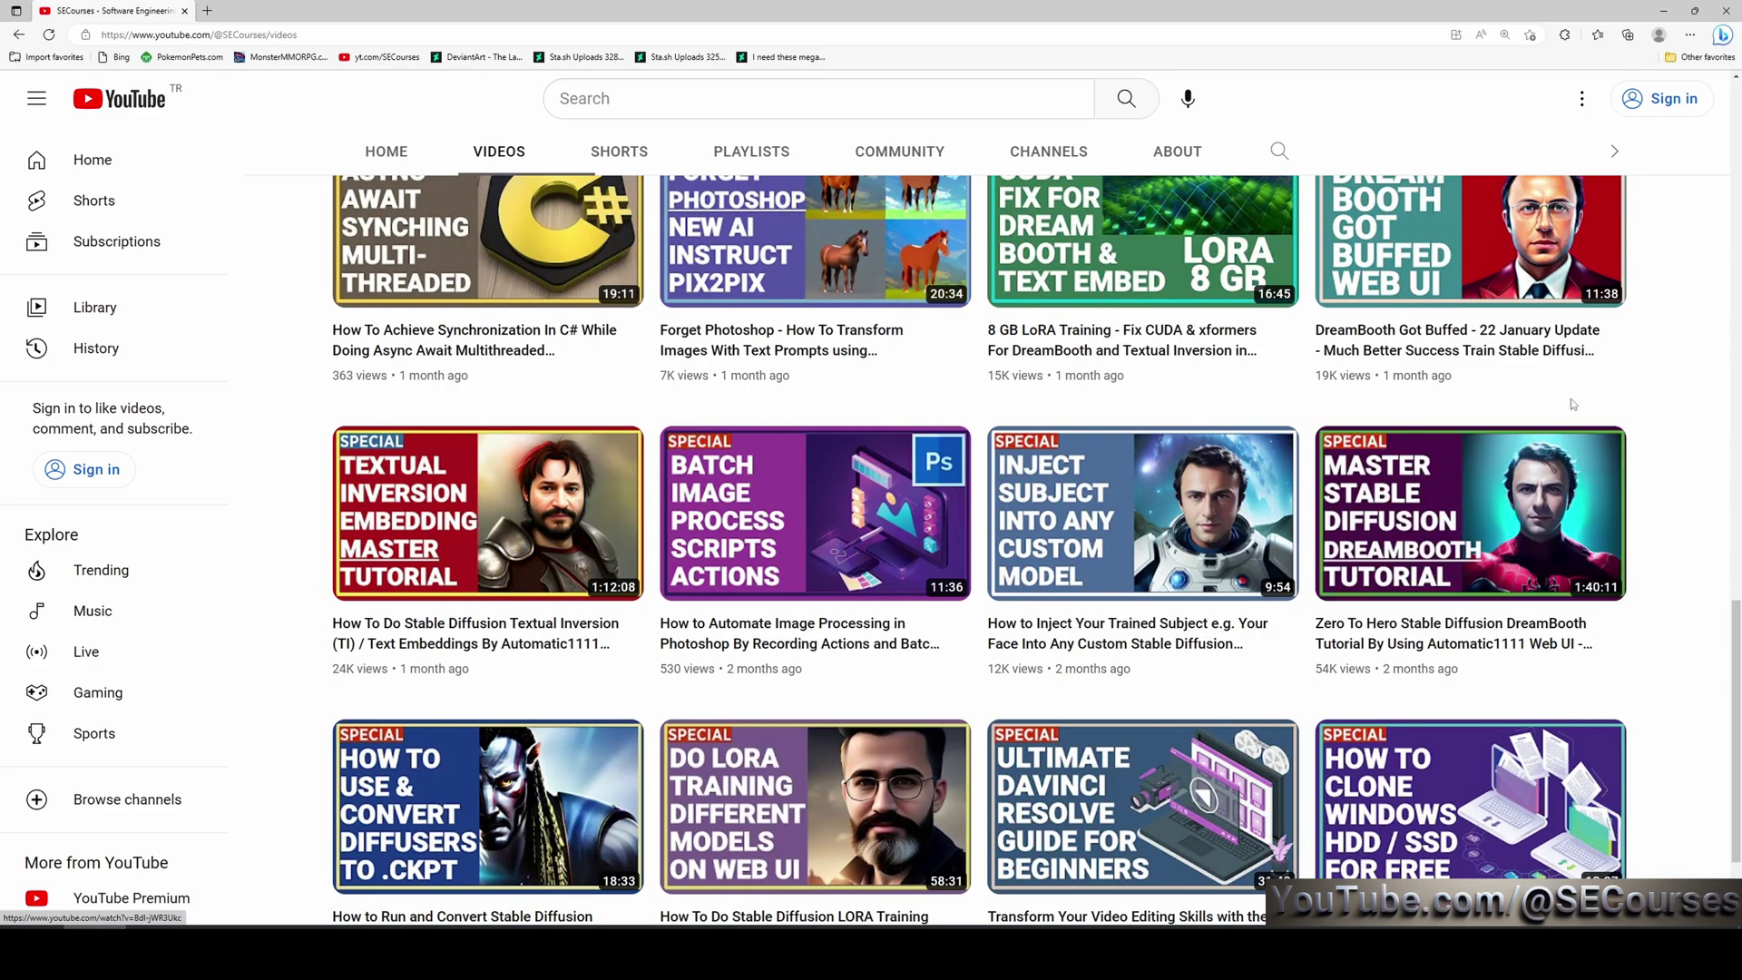
{"action": "scroll", "coordinate": [1612, 442], "scroll_direction": "down", "scroll_amount": 1}
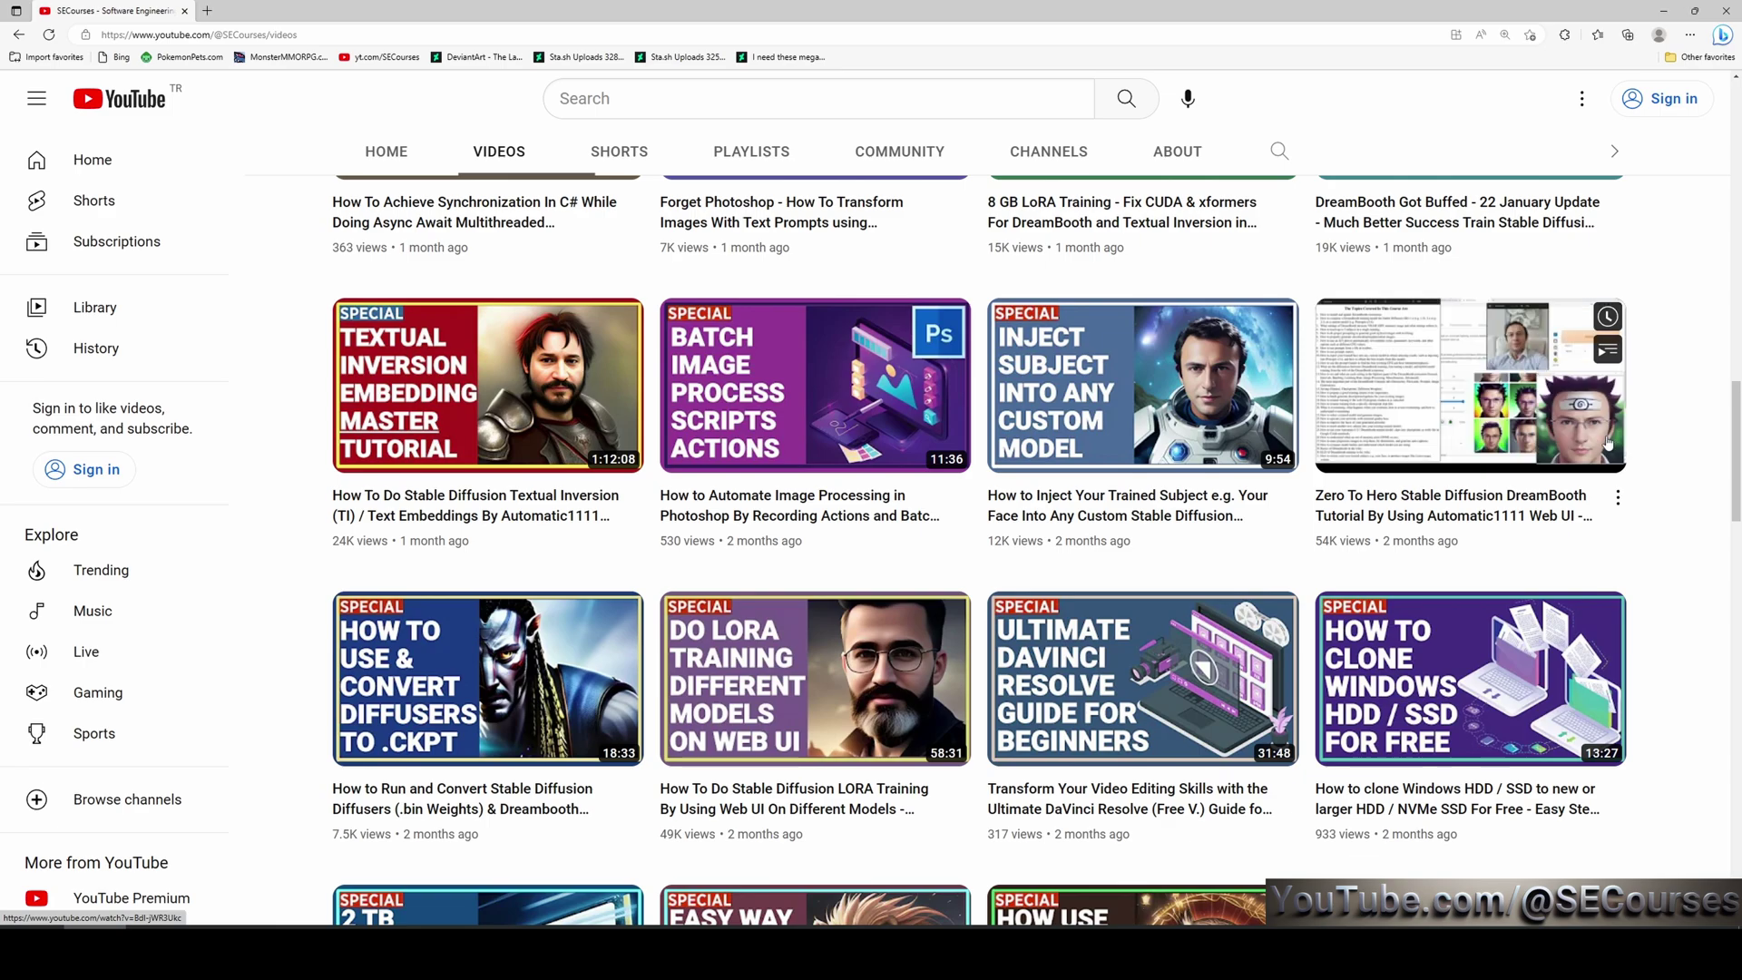
{"action": "scroll", "coordinate": [1608, 444], "scroll_direction": "down", "scroll_amount": 1}
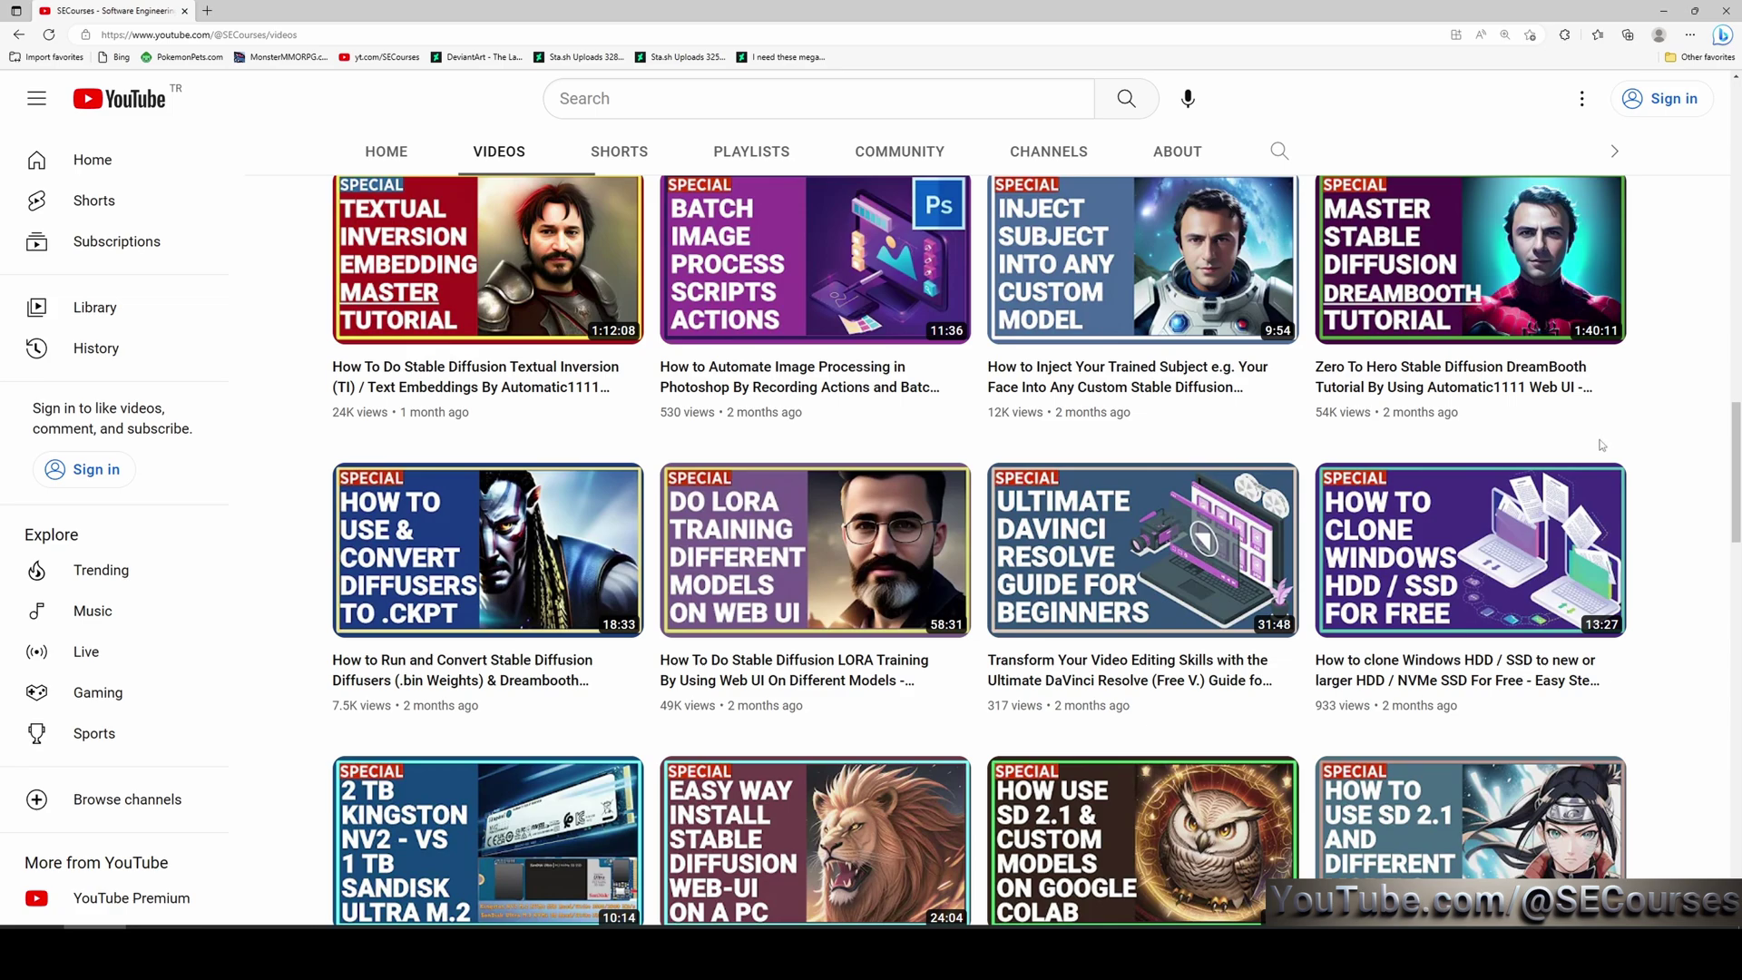
{"action": "scroll", "coordinate": [1604, 442], "scroll_direction": "down", "scroll_amount": 1}
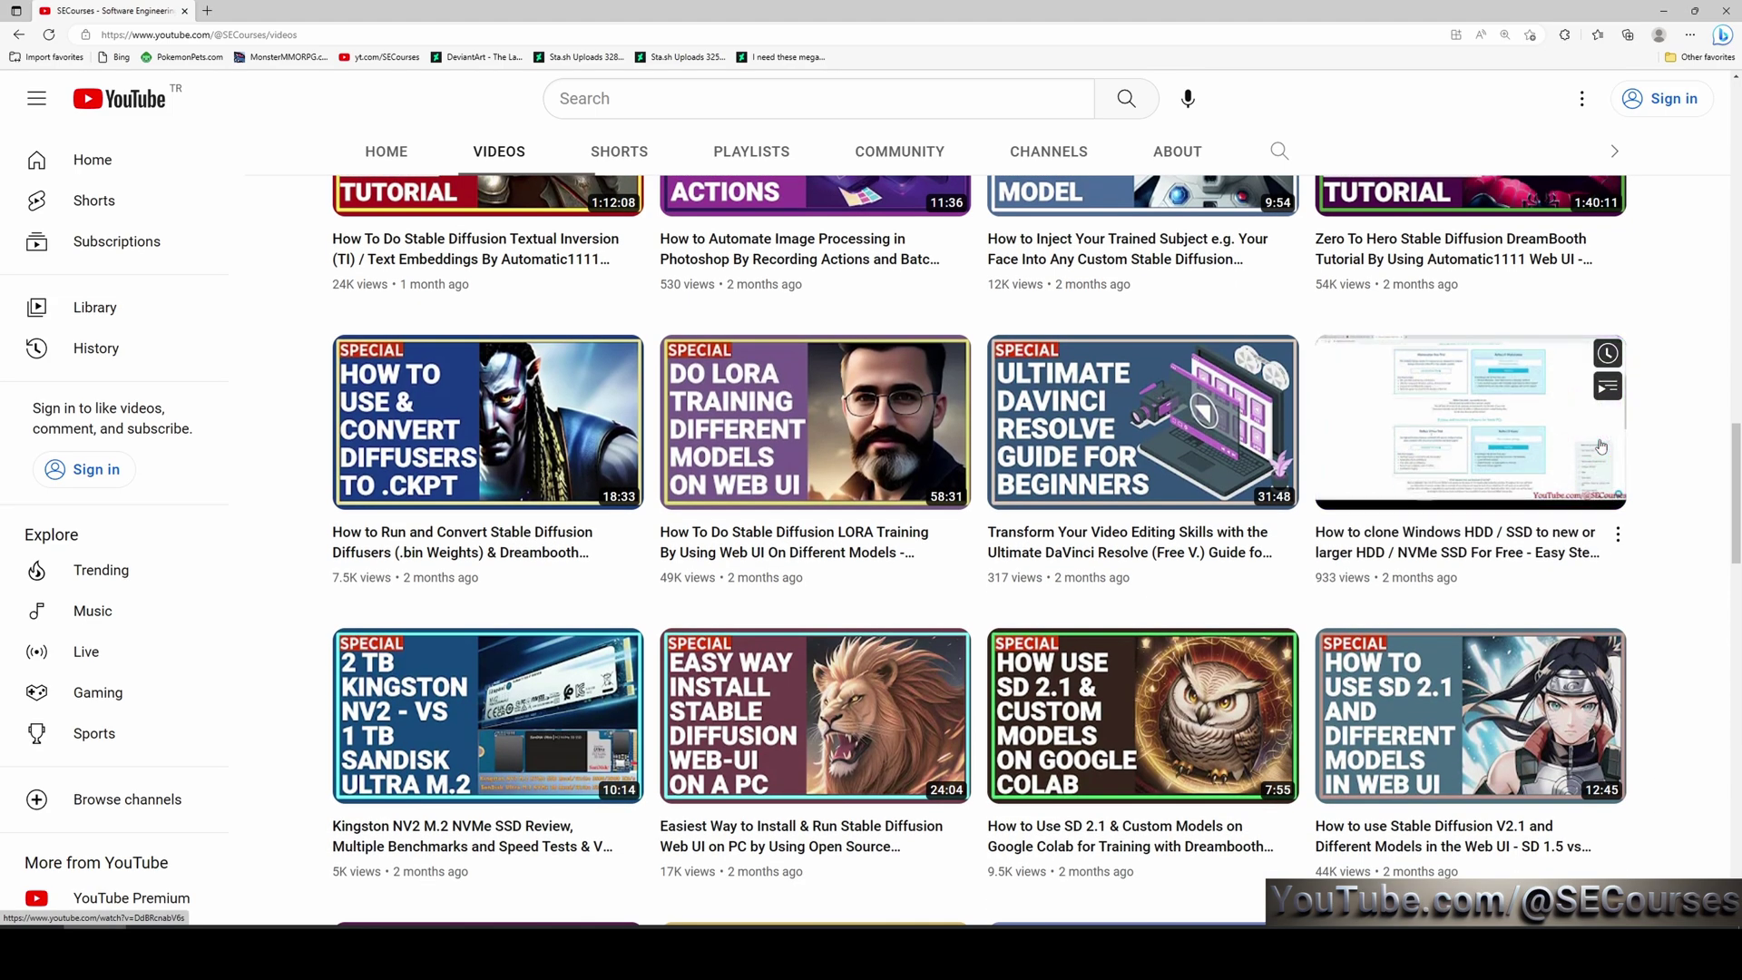
{"action": "scroll", "coordinate": [1603, 446], "scroll_direction": "down", "scroll_amount": 1}
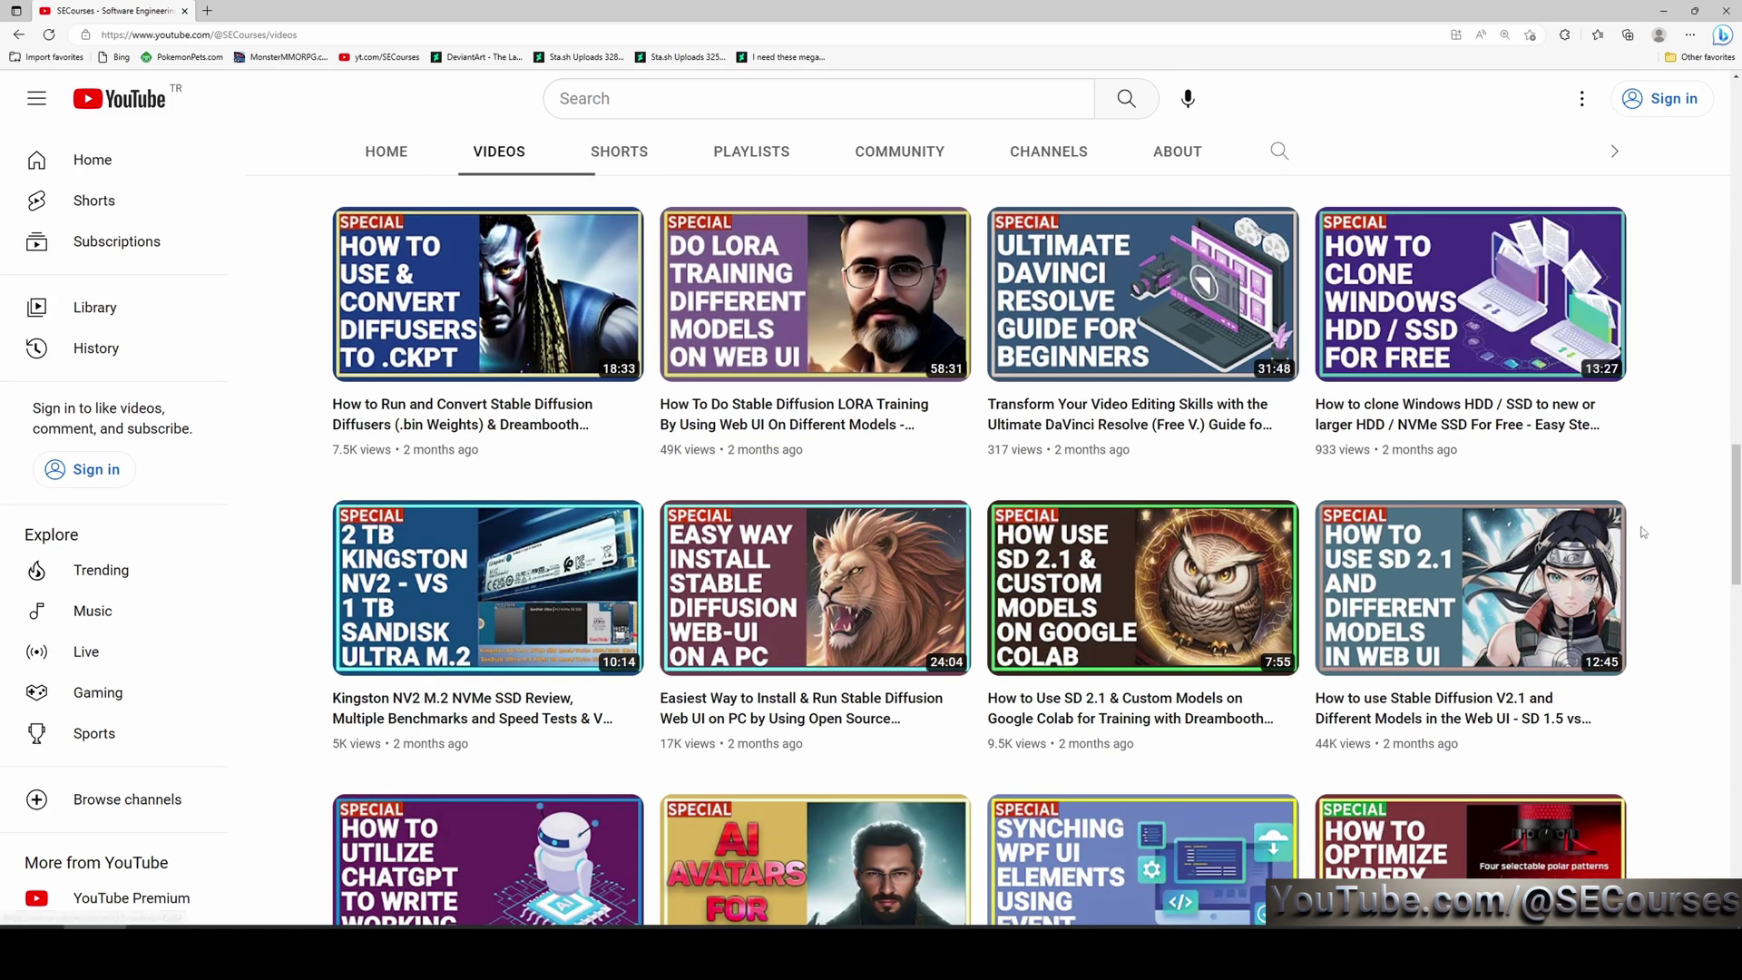
{"action": "scroll", "coordinate": [1691, 541], "scroll_direction": "down", "scroll_amount": 2}
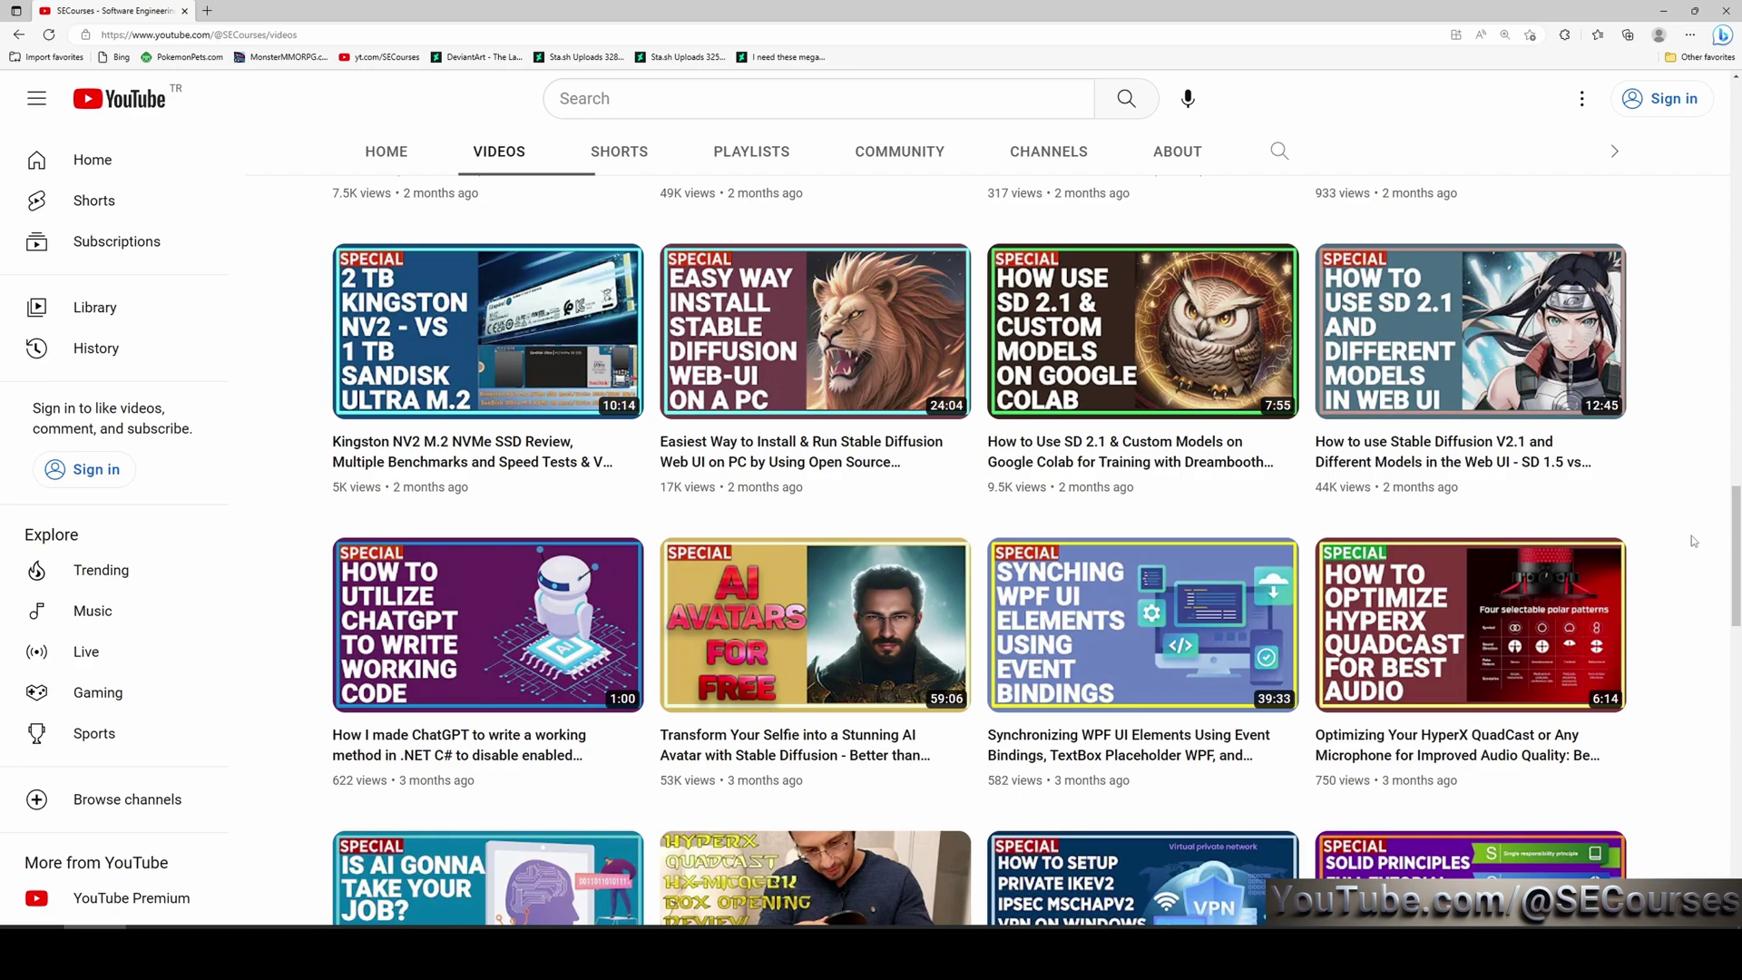
{"action": "scroll", "coordinate": [1301, 570], "scroll_direction": "up", "scroll_amount": 10}
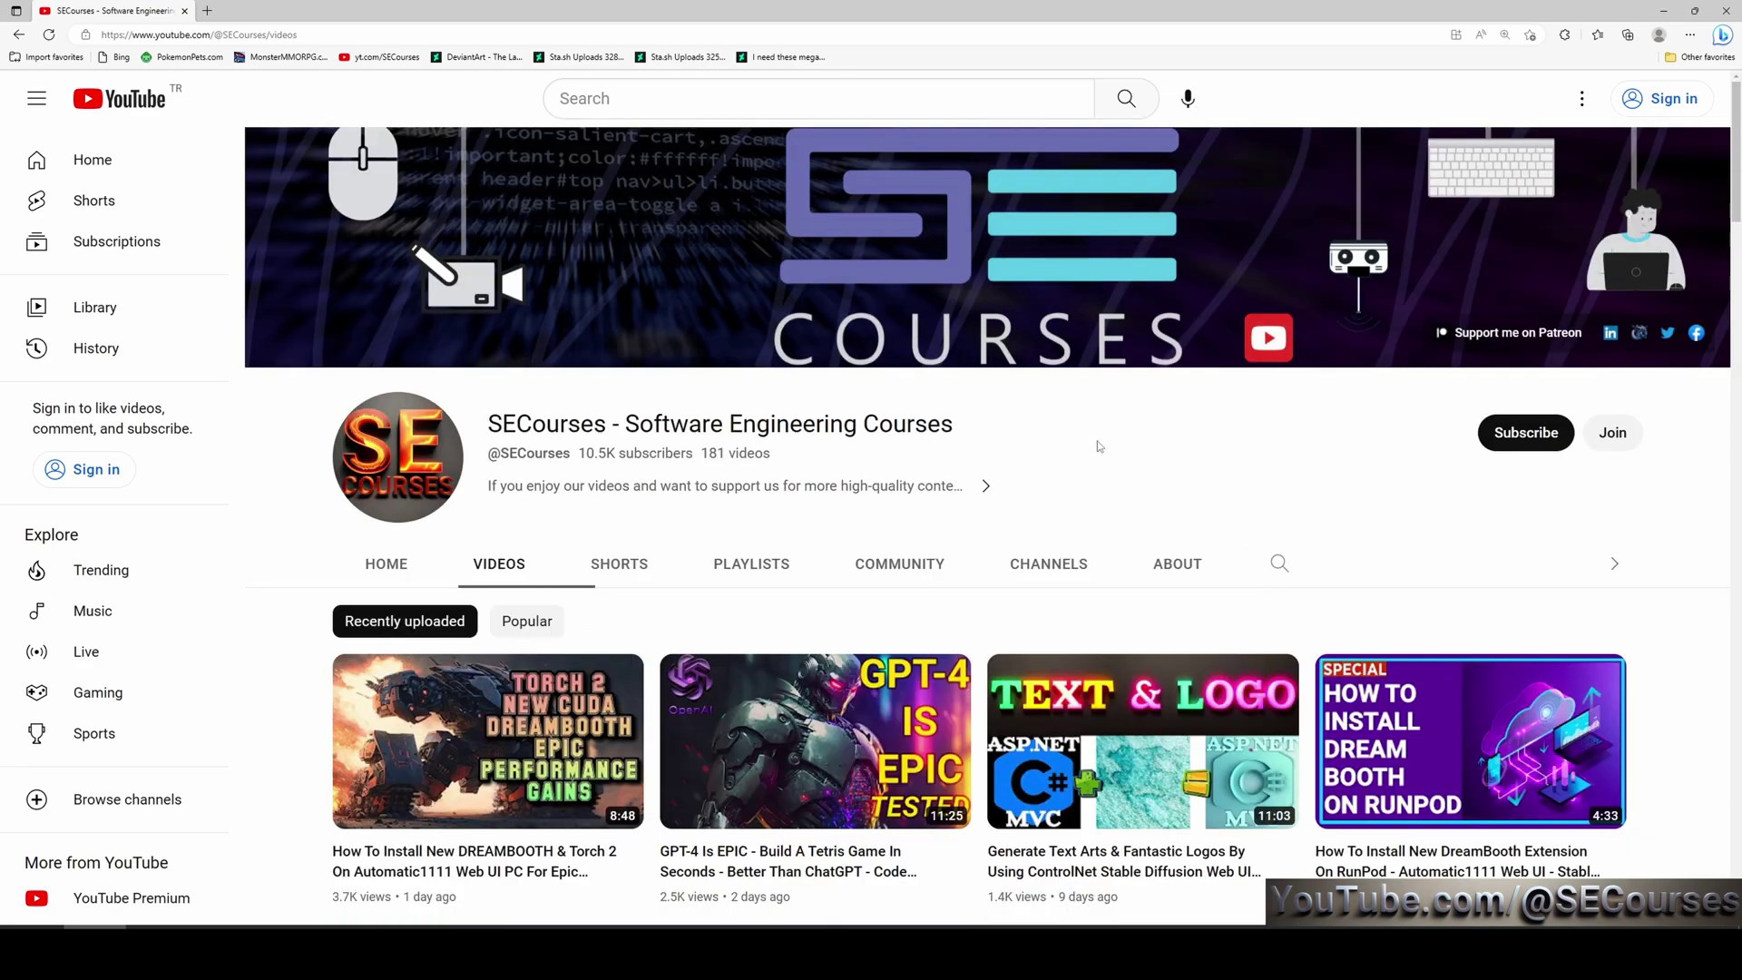
- Open the newest DreamBooth and Torch 2 install video and scroll to its pinned comment
{"action": "left_click", "coordinate": [490, 726]}
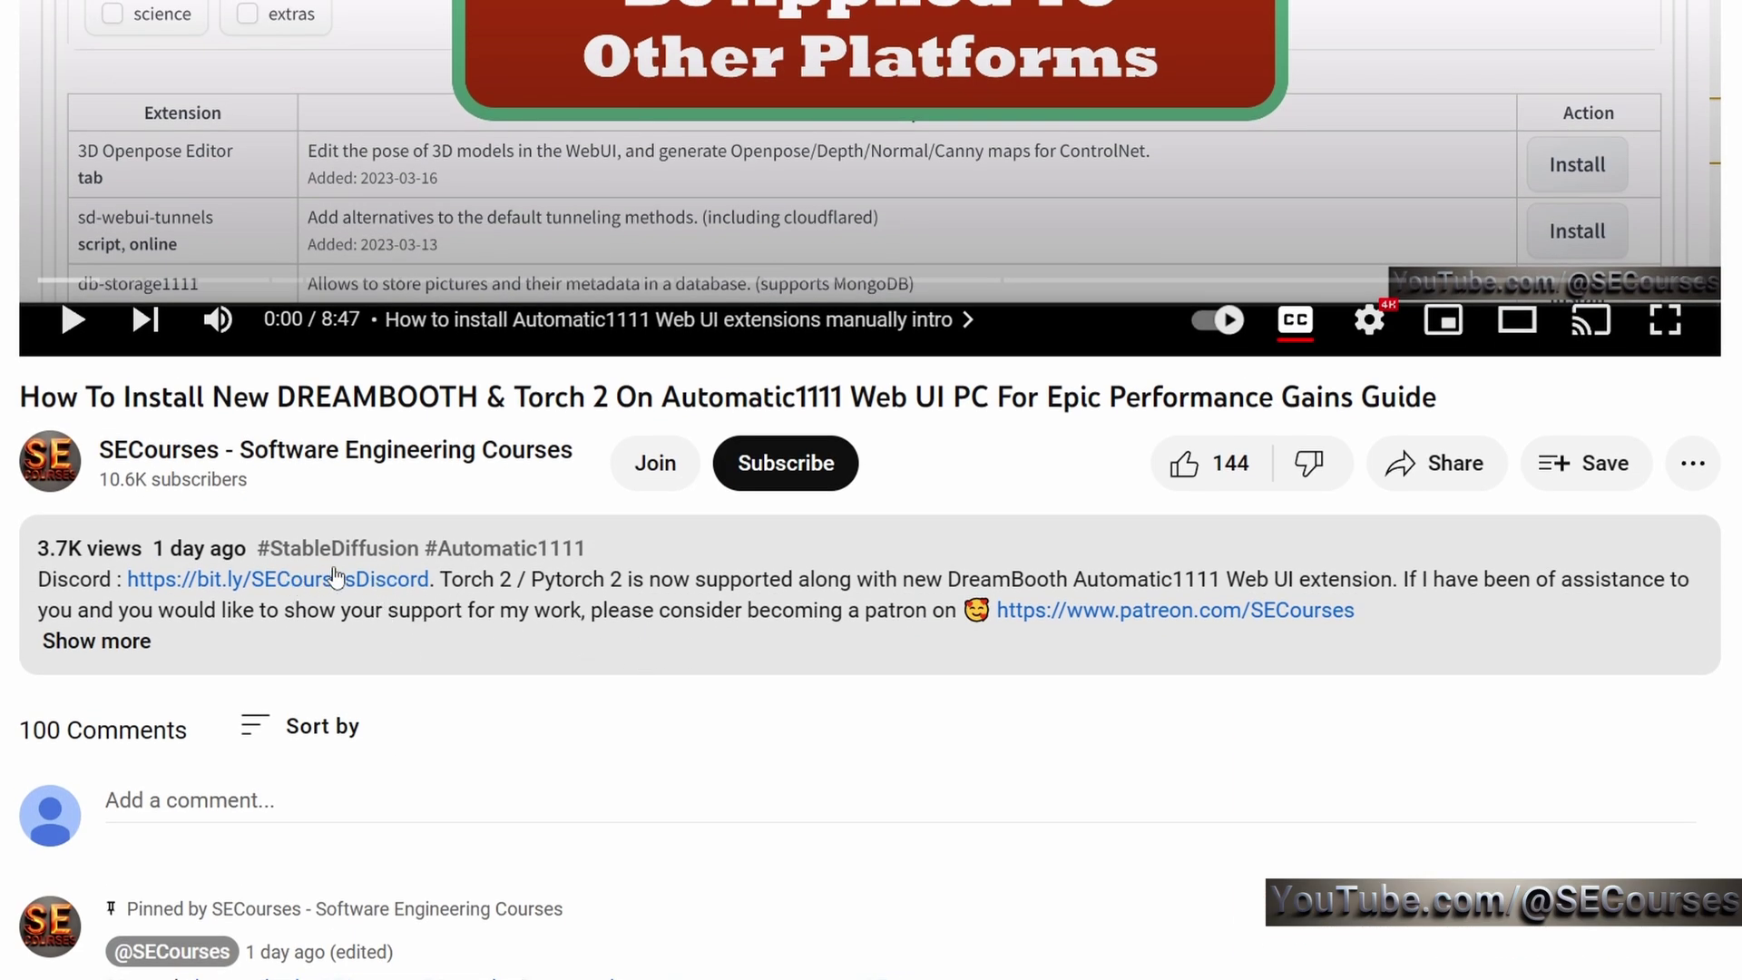
{"action": "scroll", "coordinate": [896, 717], "scroll_direction": "down", "scroll_amount": 1}
{"action": "scroll", "coordinate": [897, 717], "scroll_direction": "down", "scroll_amount": 1}
{"action": "scroll", "coordinate": [545, 737], "scroll_direction": "down", "scroll_amount": 2}
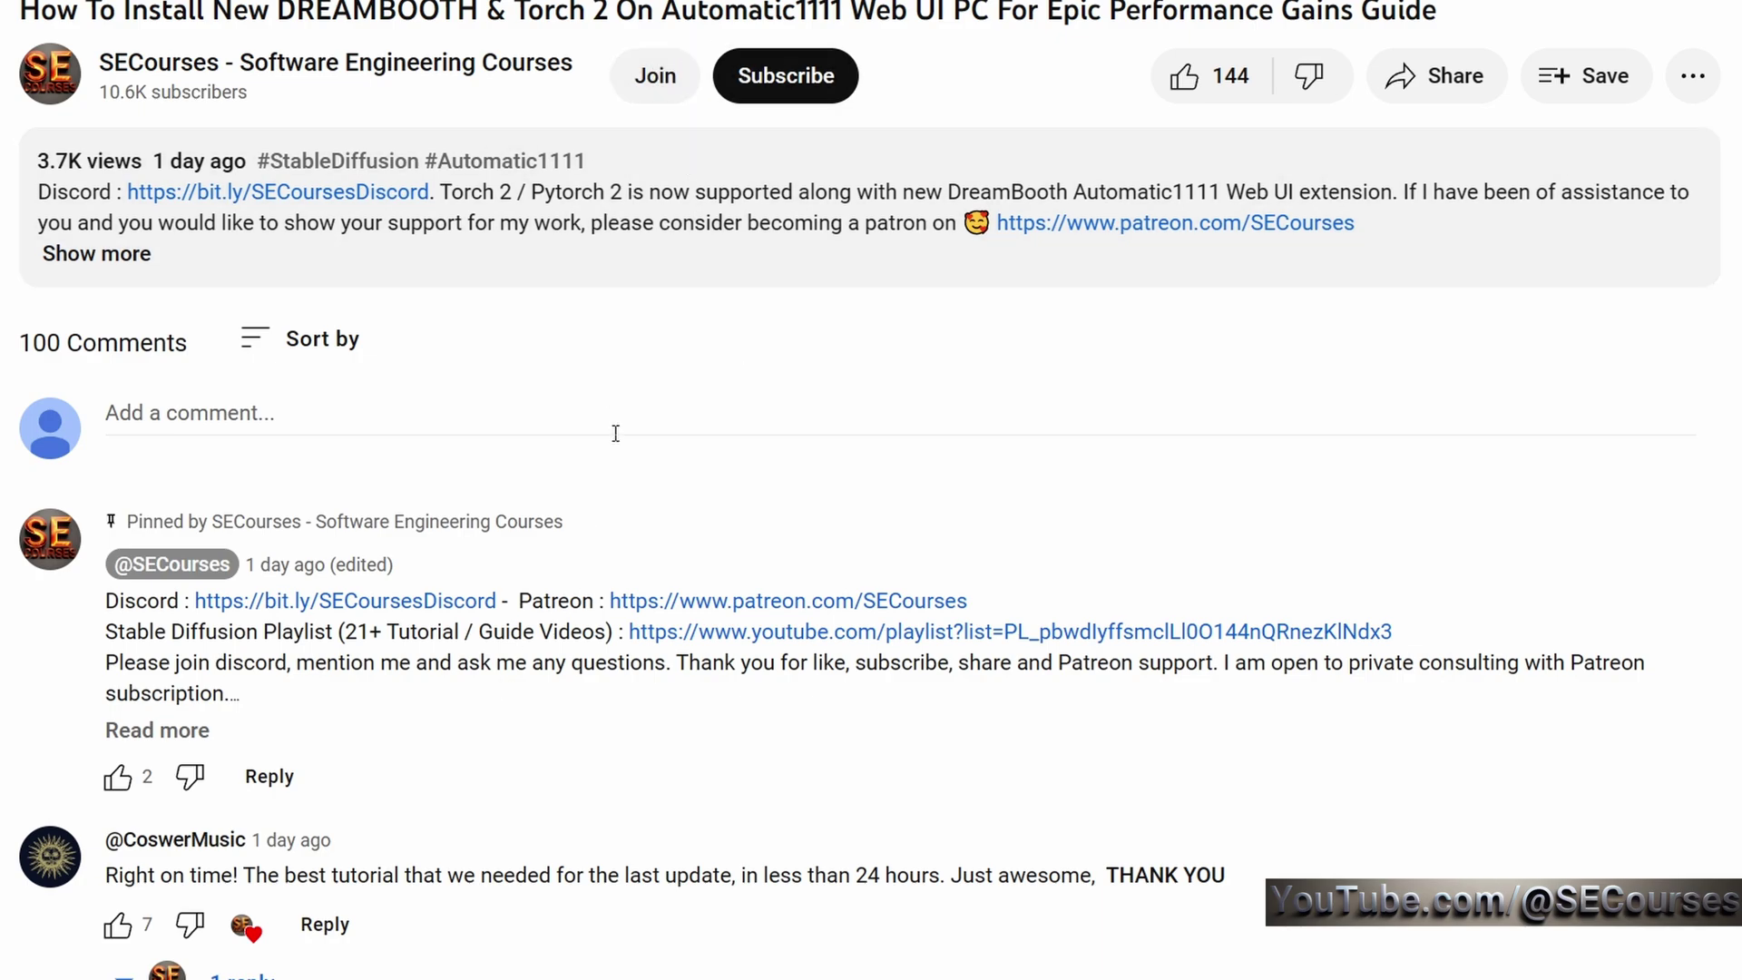
- Open the pinned comment's Discord server and Patreon links, then return to the video
{"action": "left_click", "coordinate": [359, 604]}
{"action": "scroll", "coordinate": [988, 800], "scroll_direction": "down", "scroll_amount": 2}
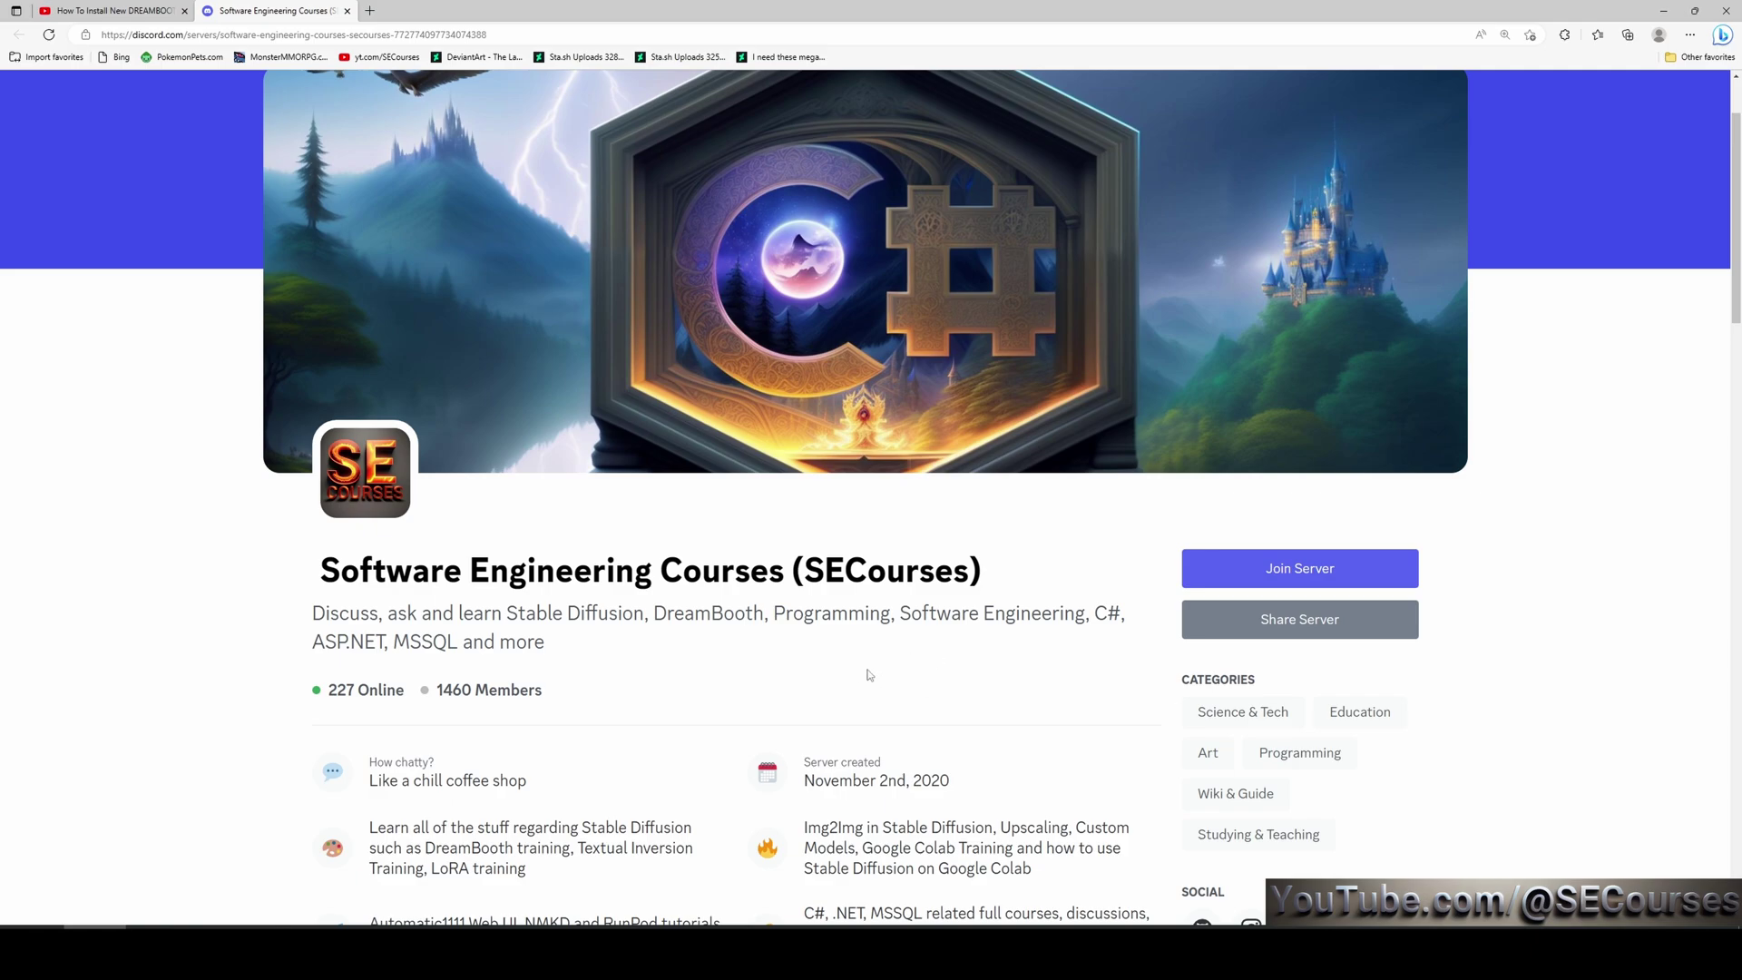
{"action": "scroll", "coordinate": [868, 675], "scroll_direction": "up", "scroll_amount": 1}
{"action": "key", "text": "ctrl+shift+Tab"}
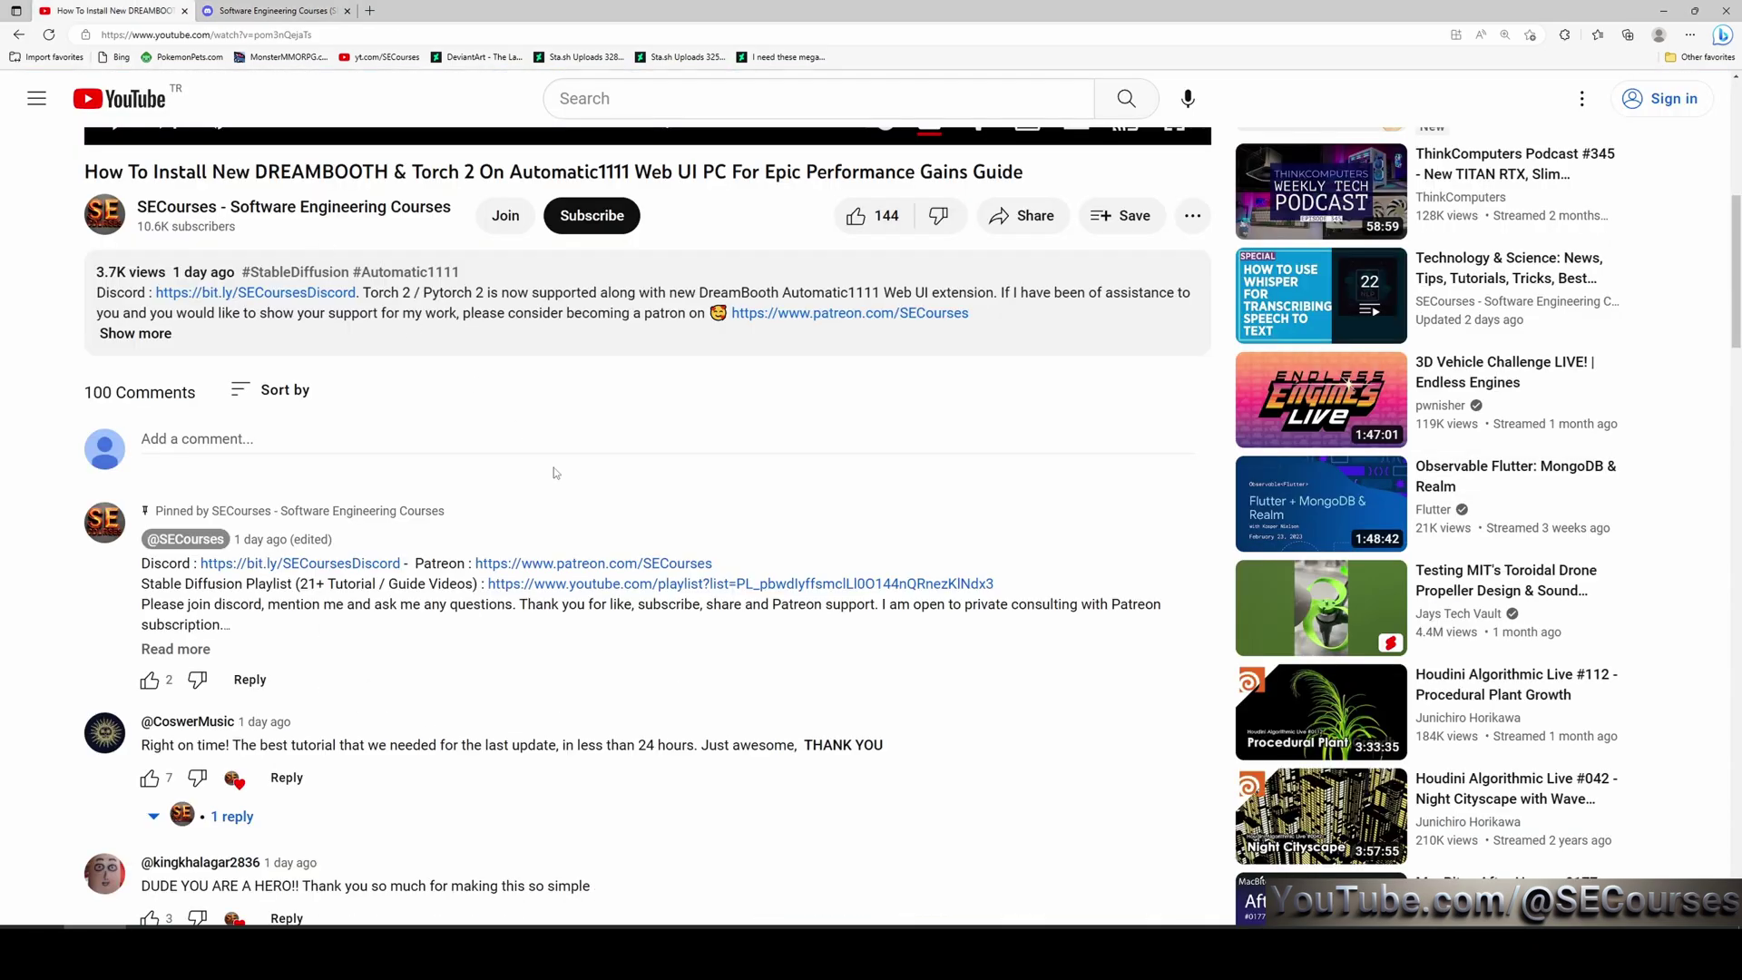
{"action": "left_click", "coordinate": [657, 564]}
{"action": "scroll", "coordinate": [1358, 522], "scroll_direction": "down", "scroll_amount": 4}
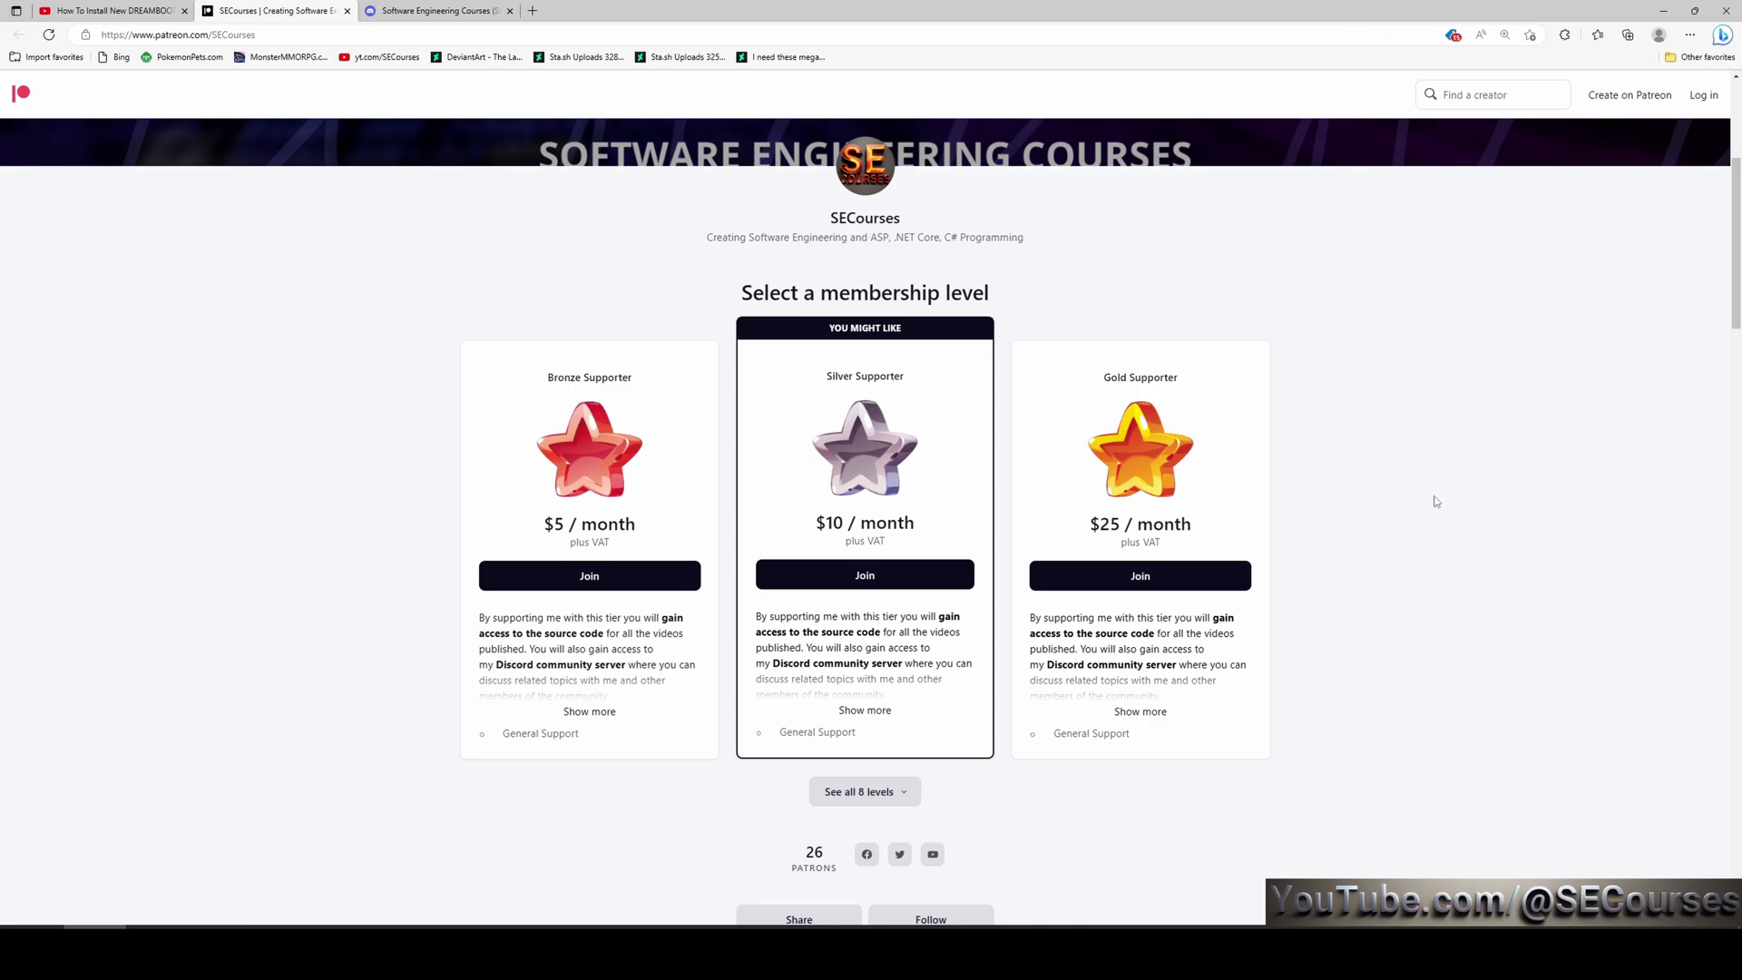
{"action": "left_click", "coordinate": [105, 9]}
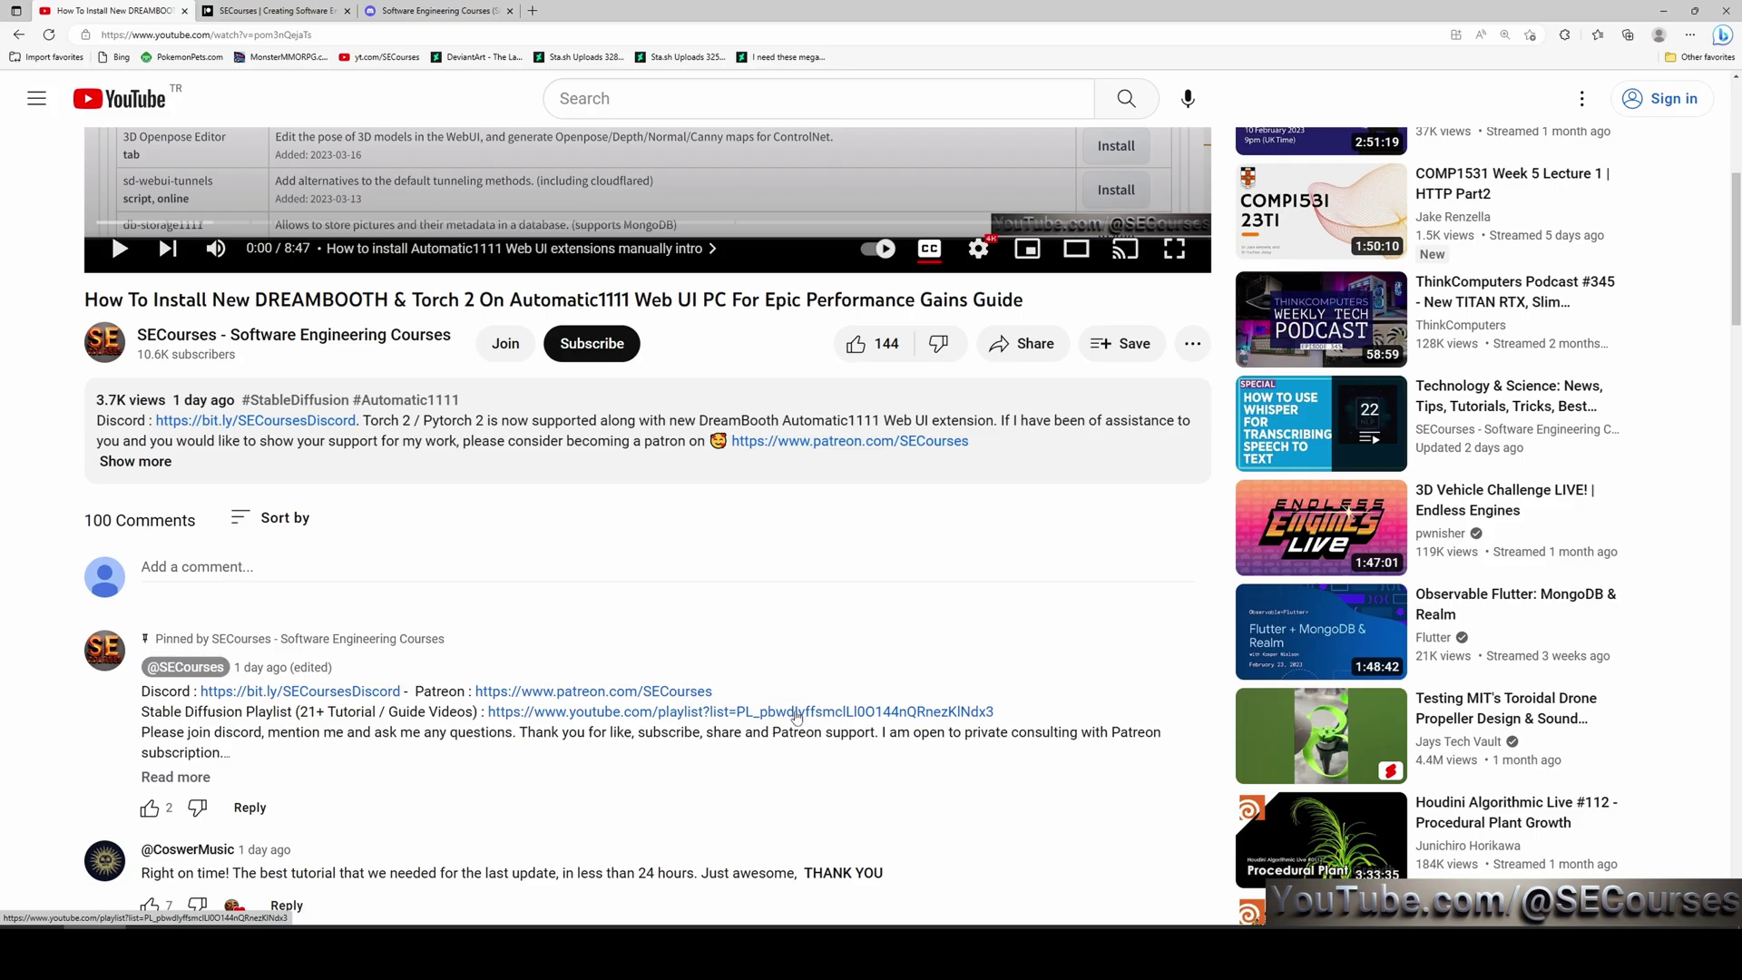
- Open the Stable Diffusion Playlist link and browse its 22 tutorial videos
{"action": "left_click", "coordinate": [796, 717]}
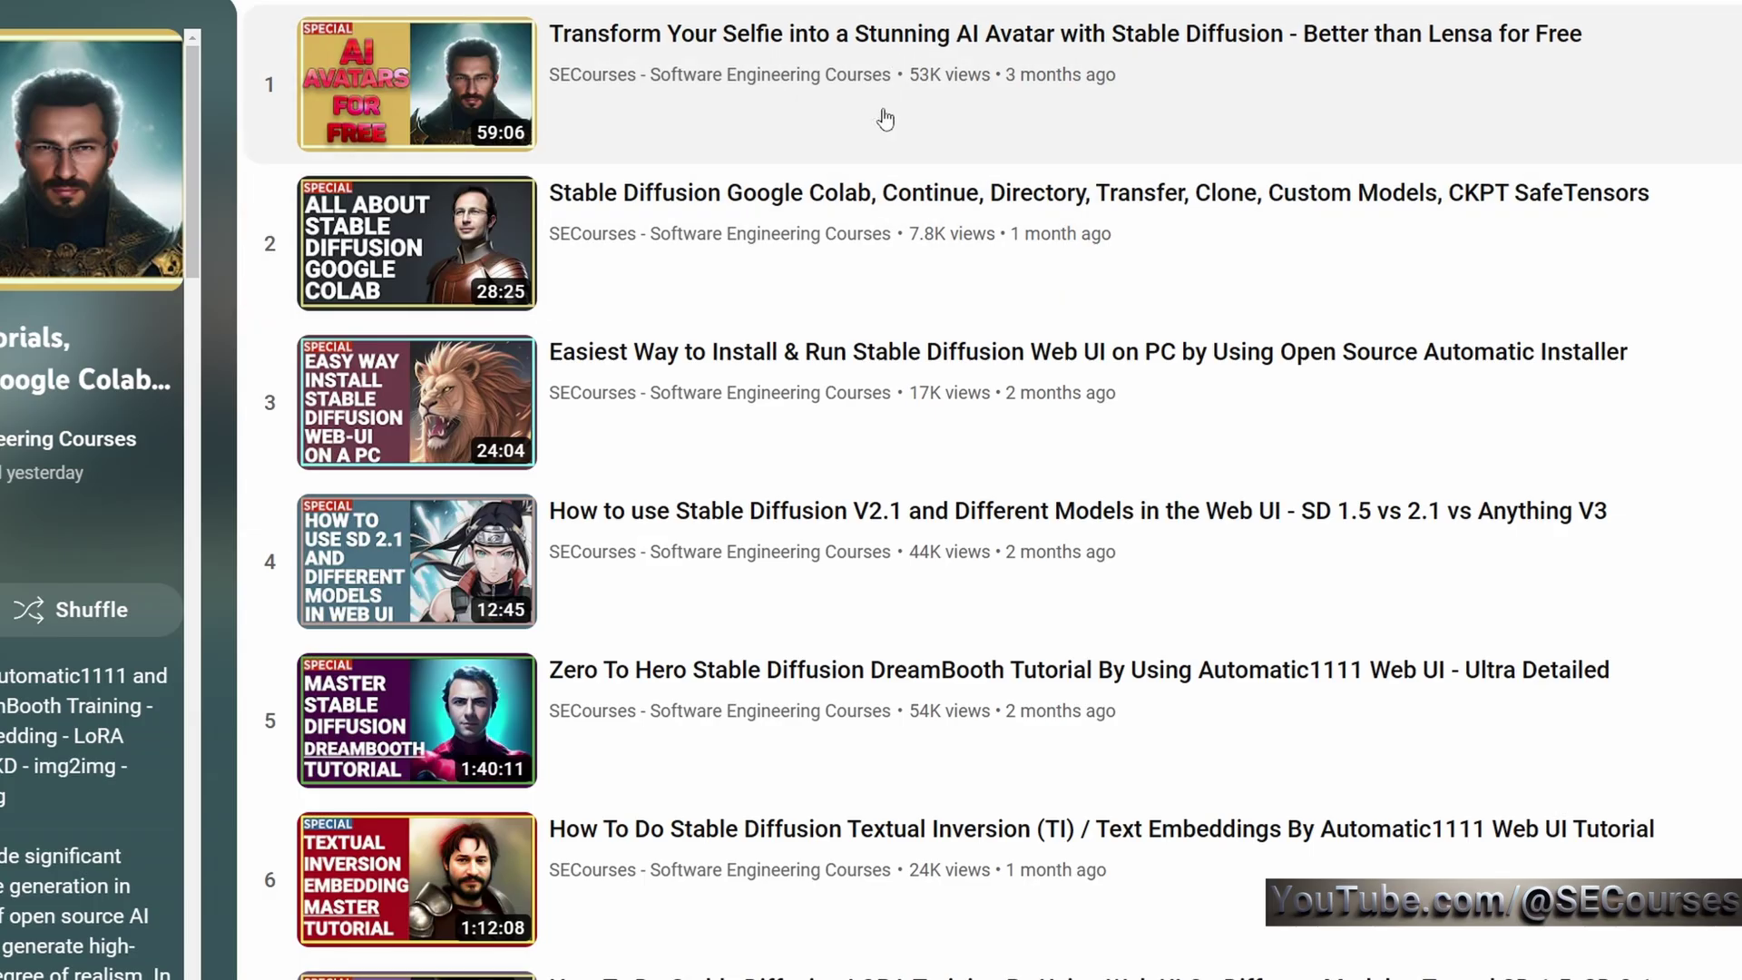
{"action": "scroll", "coordinate": [869, 241], "scroll_direction": "down", "scroll_amount": 2}
{"action": "scroll", "coordinate": [869, 241], "scroll_direction": "down", "scroll_amount": 7}
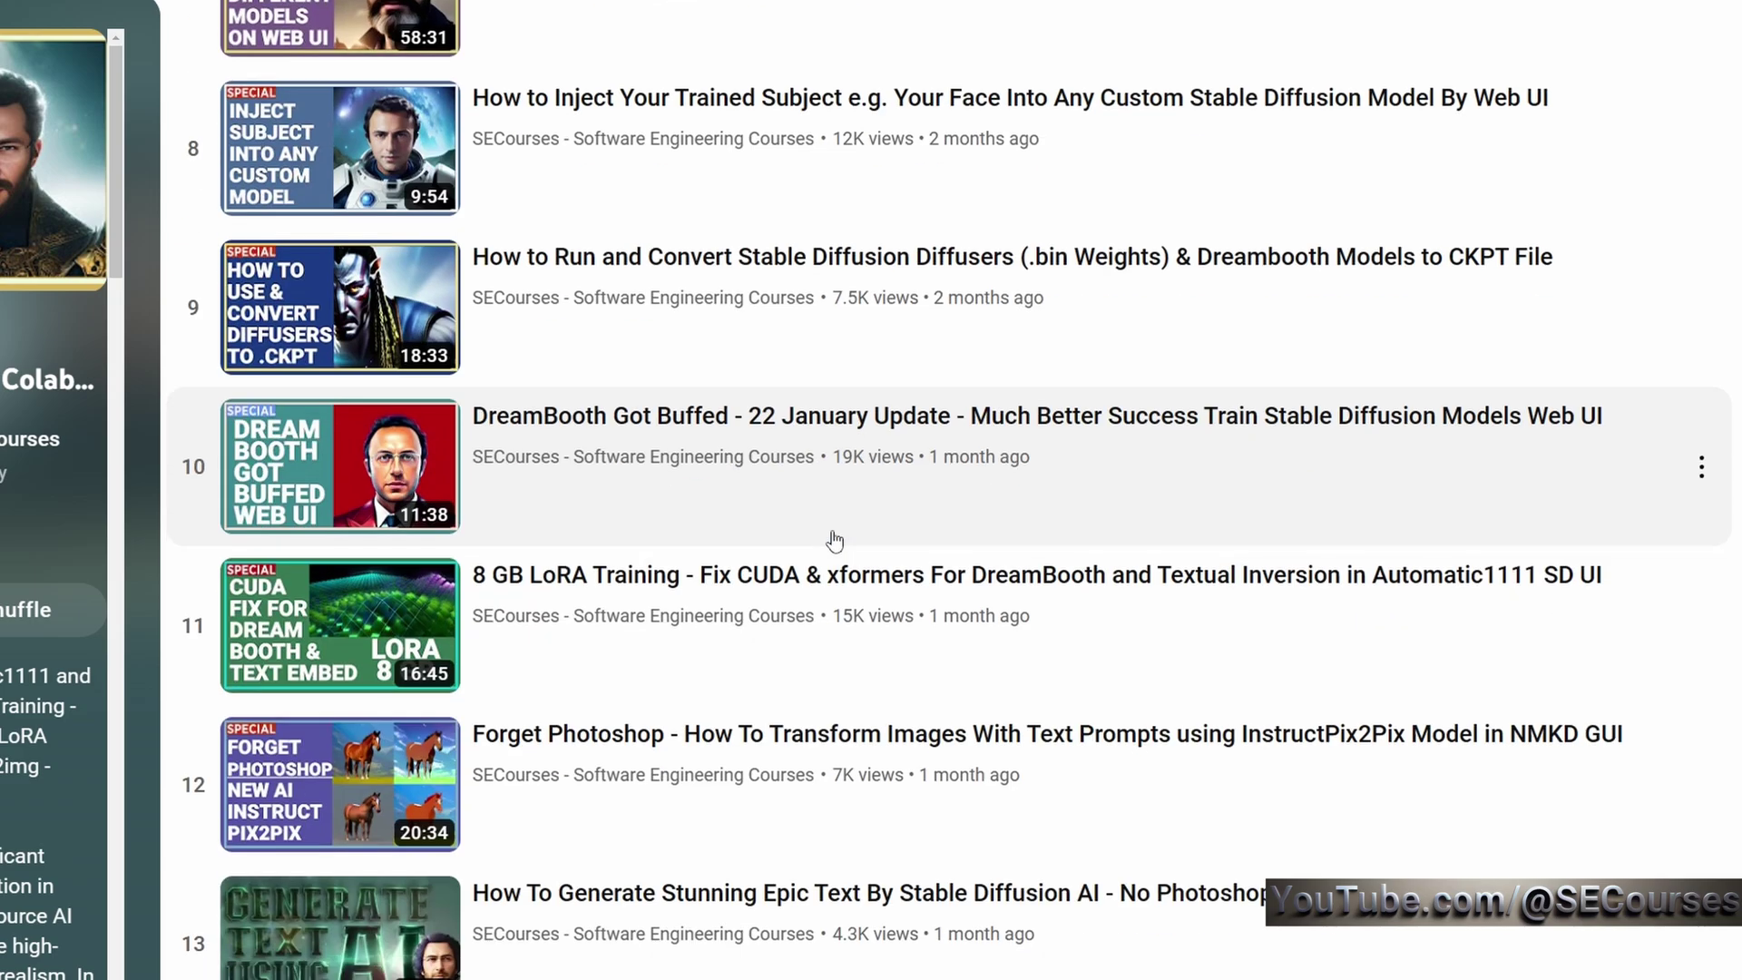
{"action": "scroll", "coordinate": [835, 542], "scroll_direction": "down", "scroll_amount": 10}
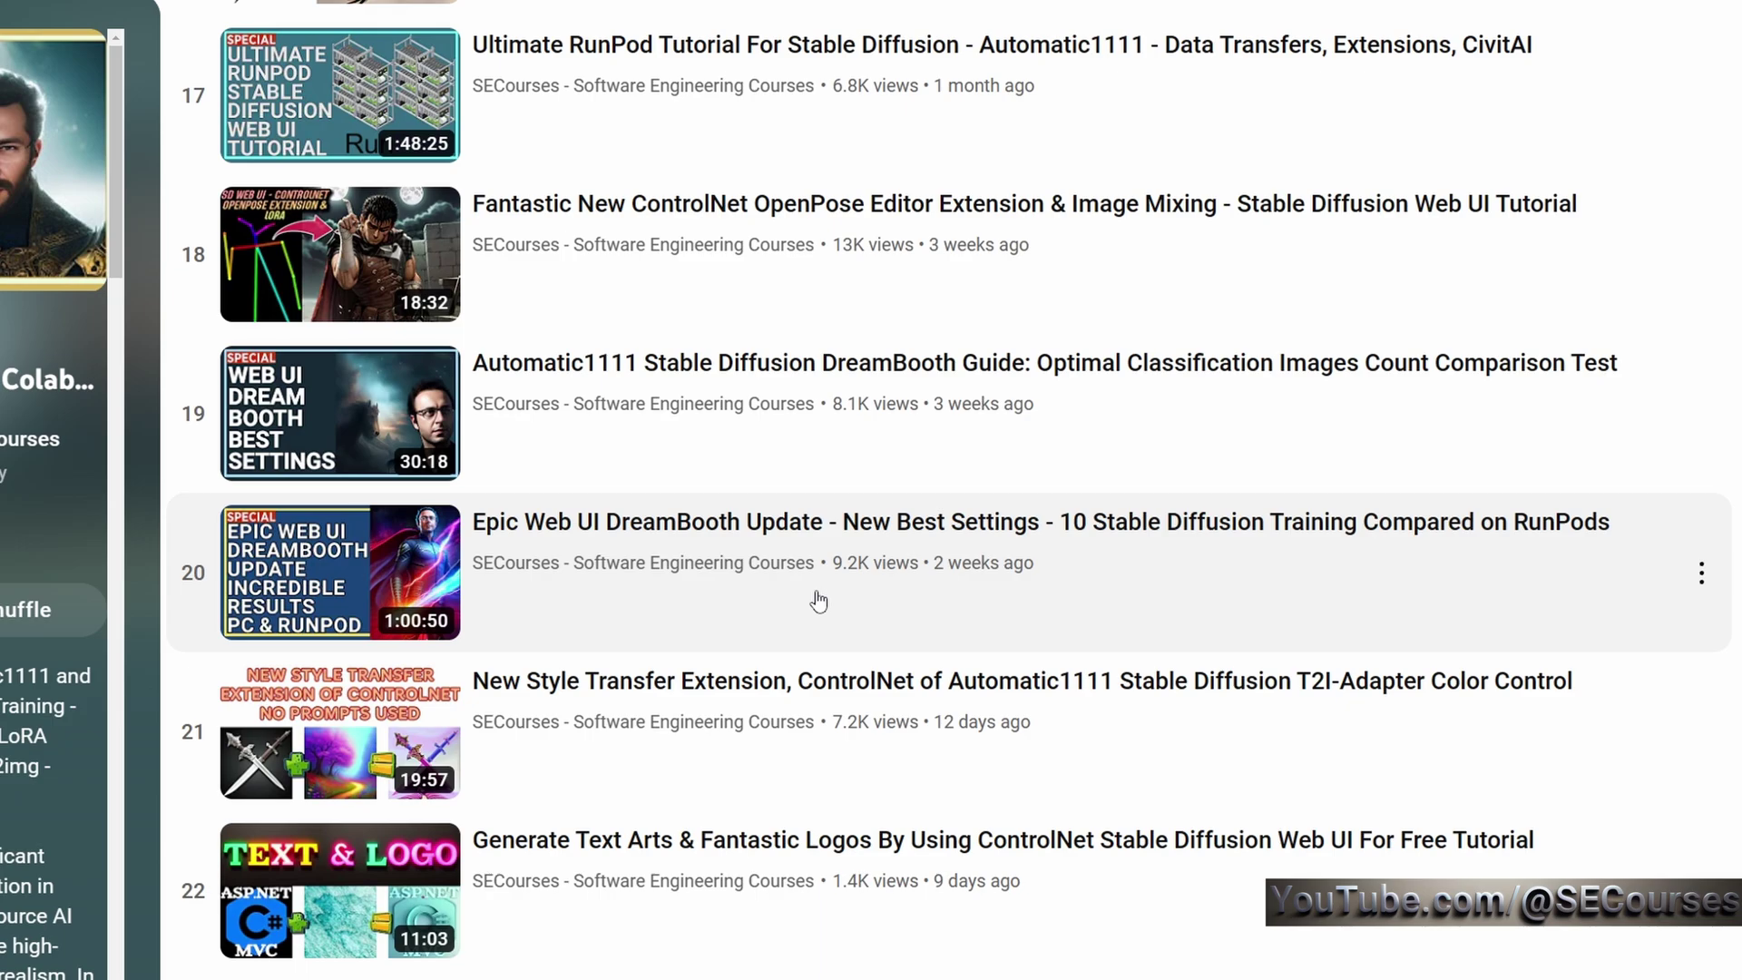
{"action": "scroll", "coordinate": [937, 494], "scroll_direction": "up", "scroll_amount": 10}
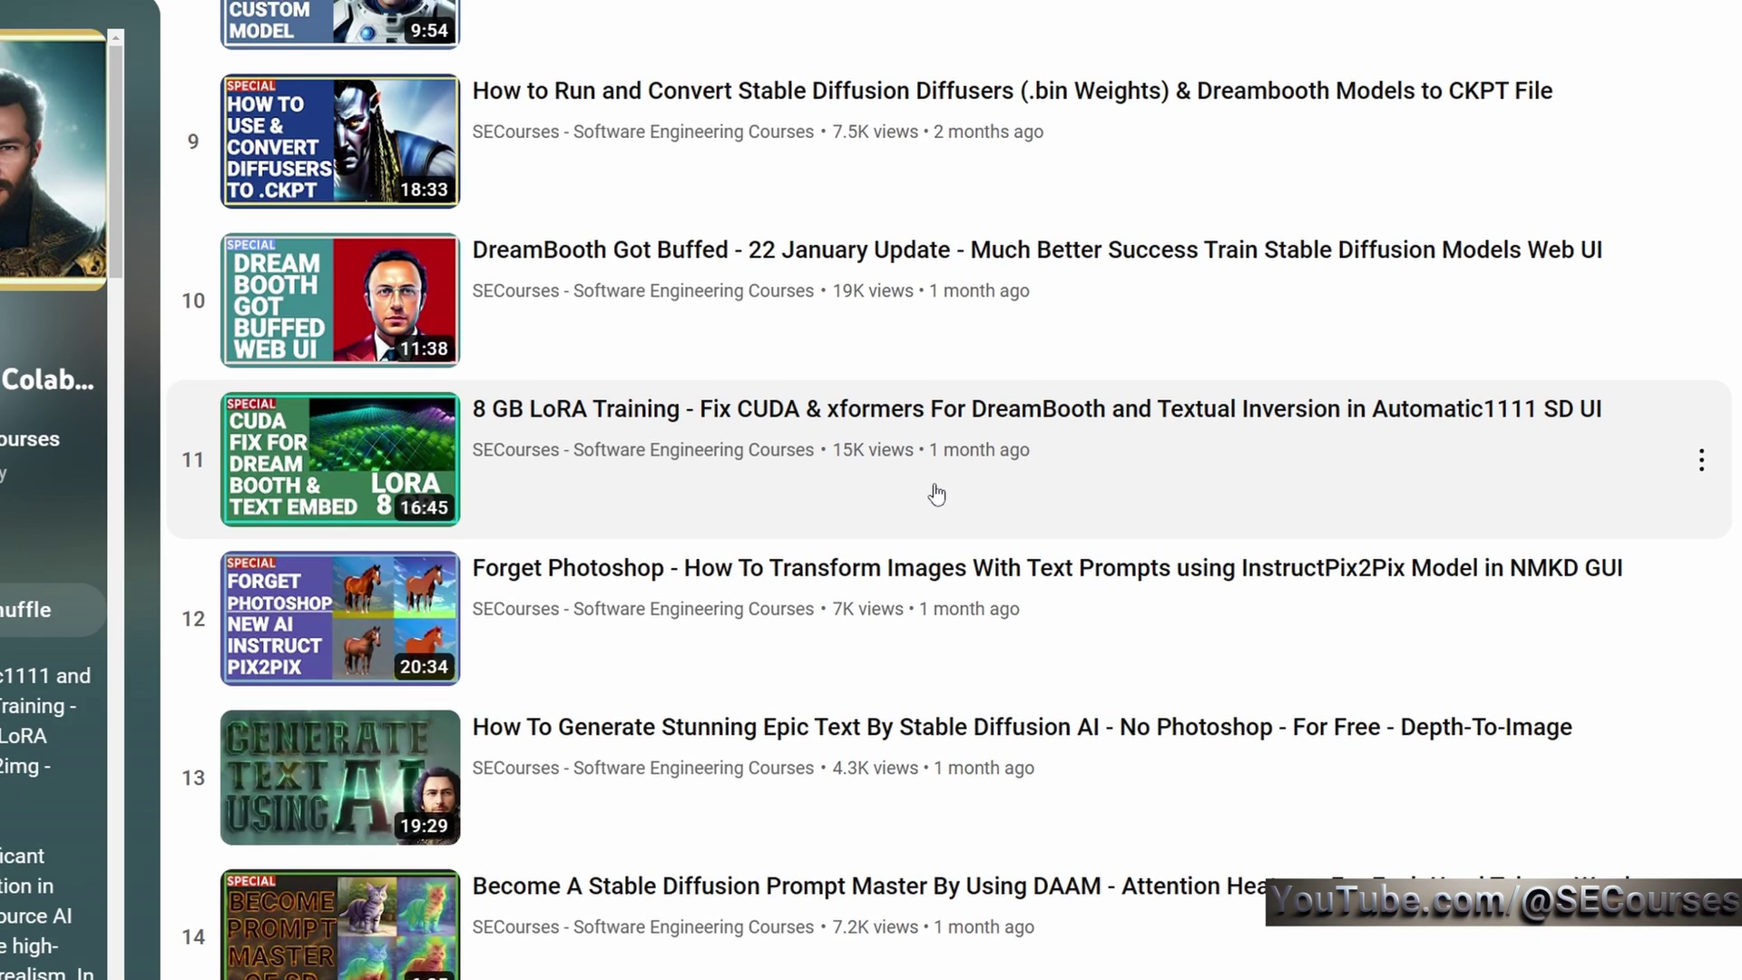
{"action": "scroll", "coordinate": [1095, 438], "scroll_direction": "up", "scroll_amount": 5}
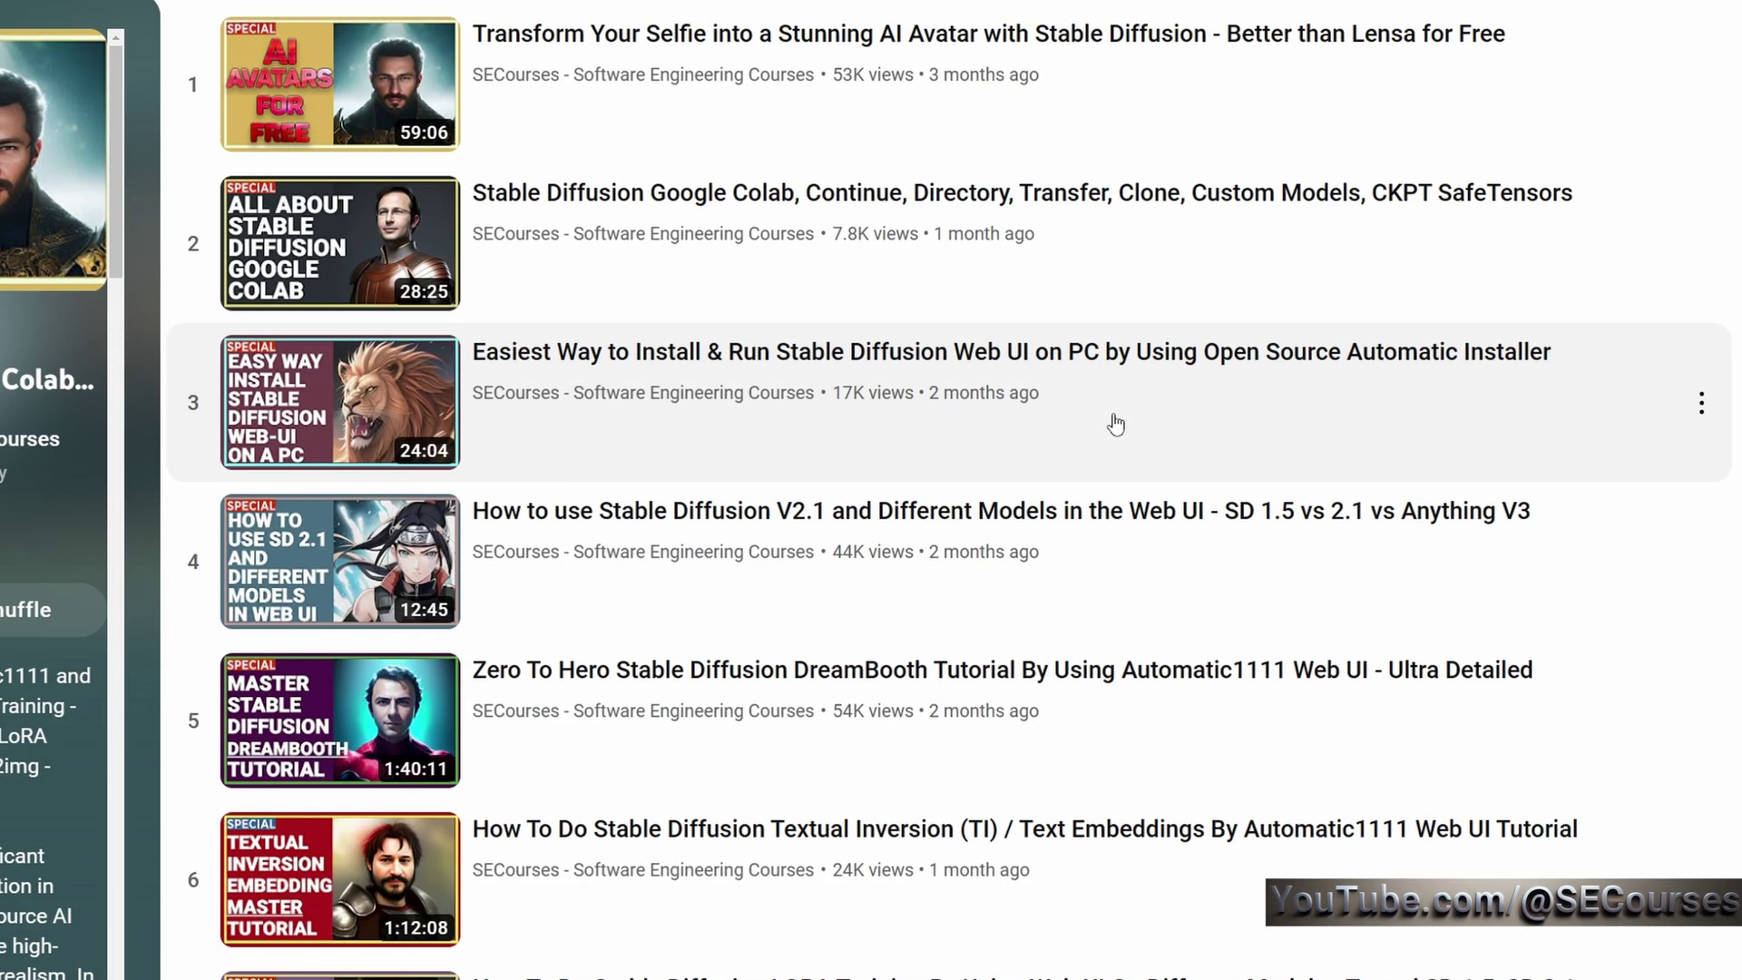